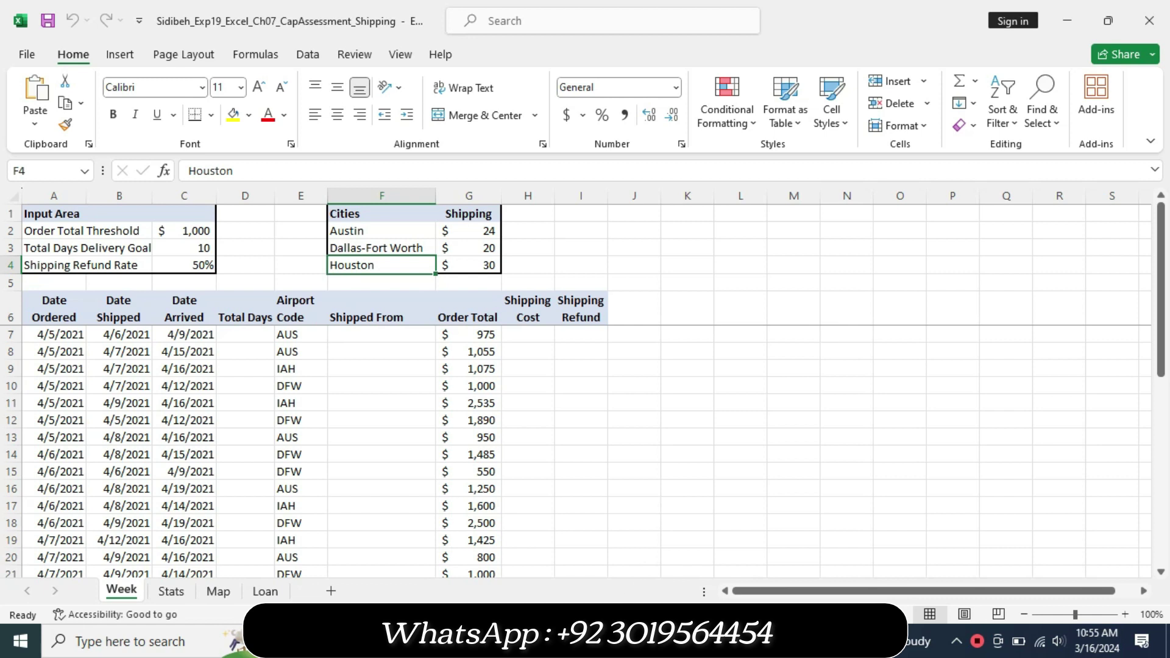
Step: Highlight the title Exp19_Excel_Ch07_CapAssessment_Shipping in yellow in Word, then return to Excel
key(alt+Tab)
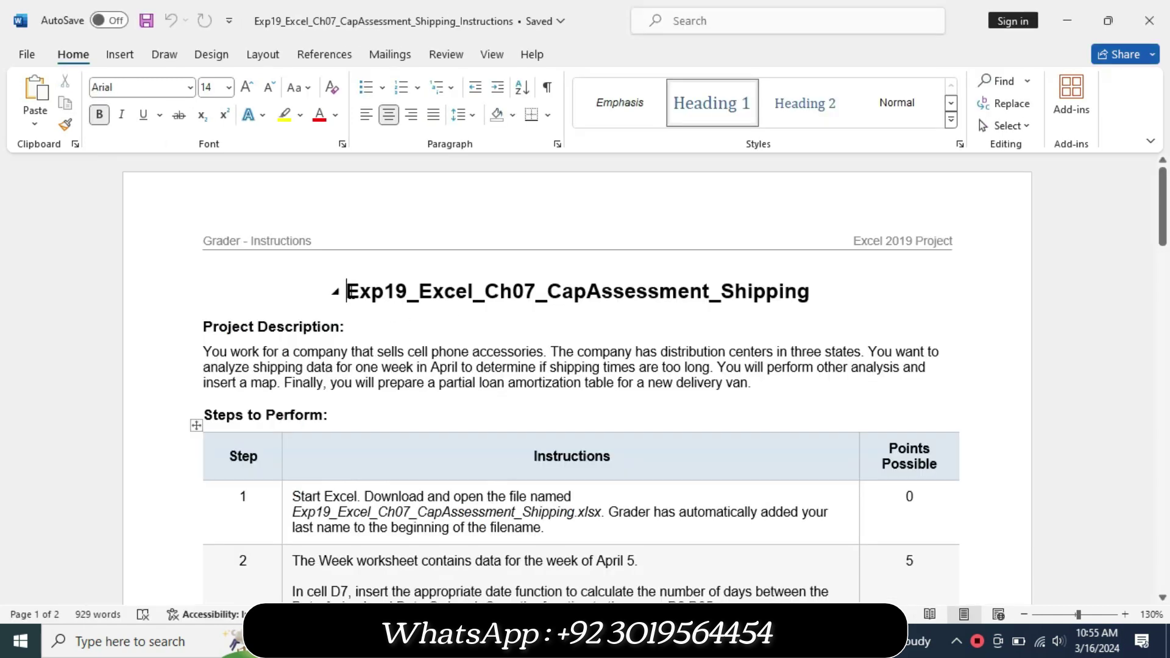
drag(416, 285, 820, 298)
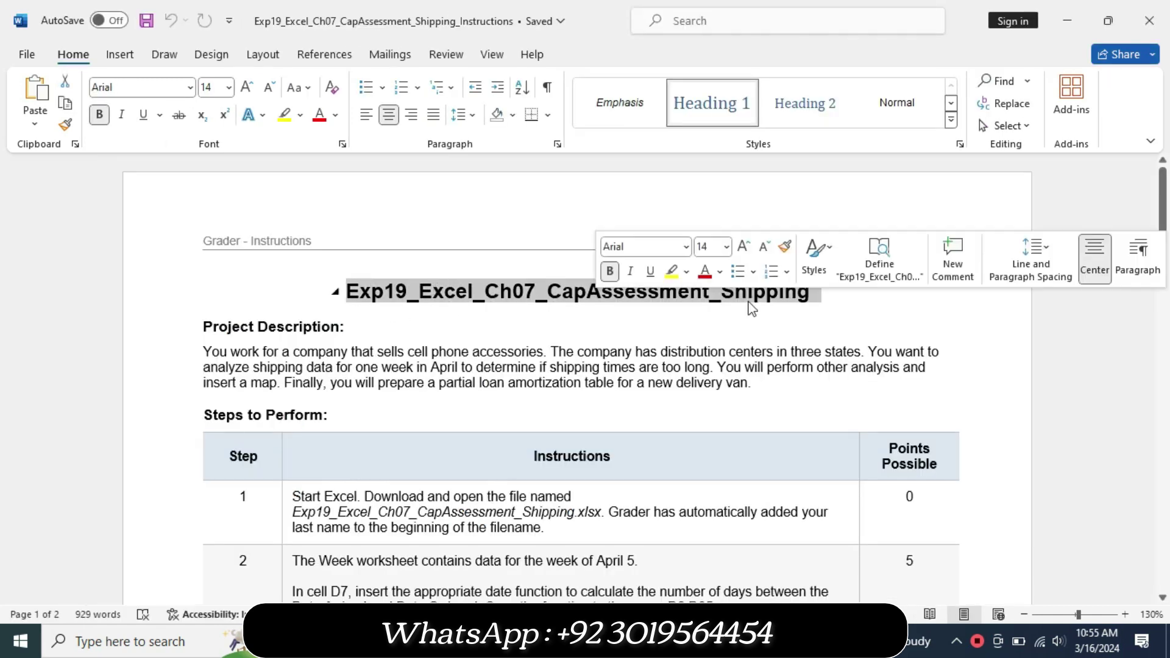
click(671, 272)
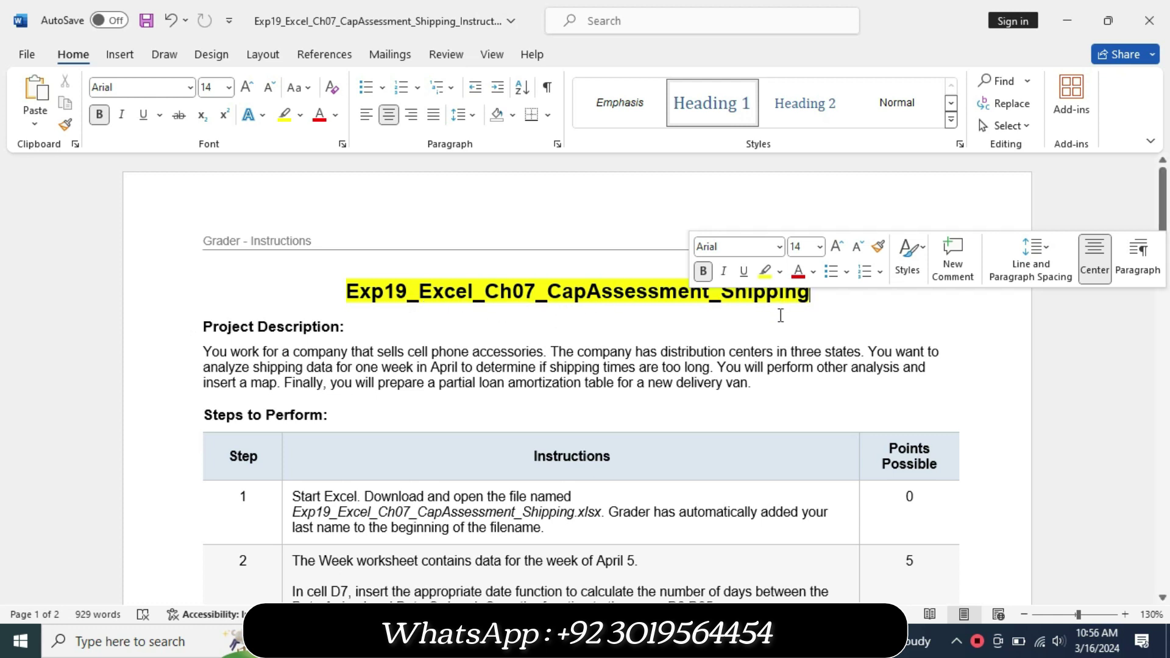
key(alt+Tab)
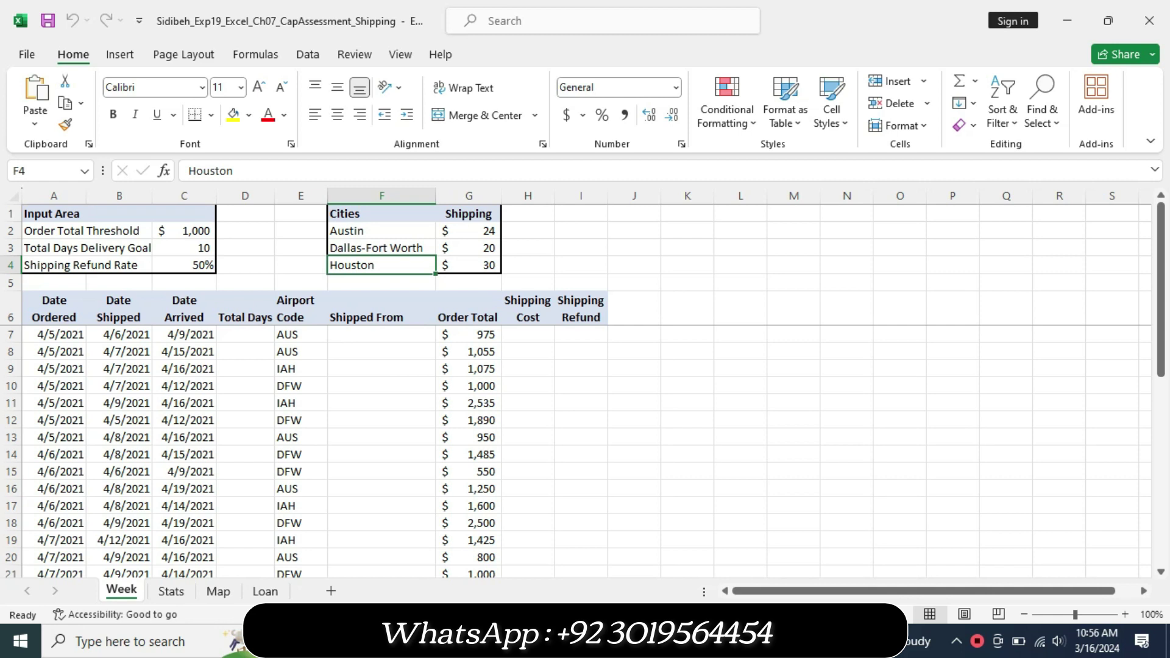
Step: Highlight the Project Description heading and paragraph in yellow
key(alt+Tab)
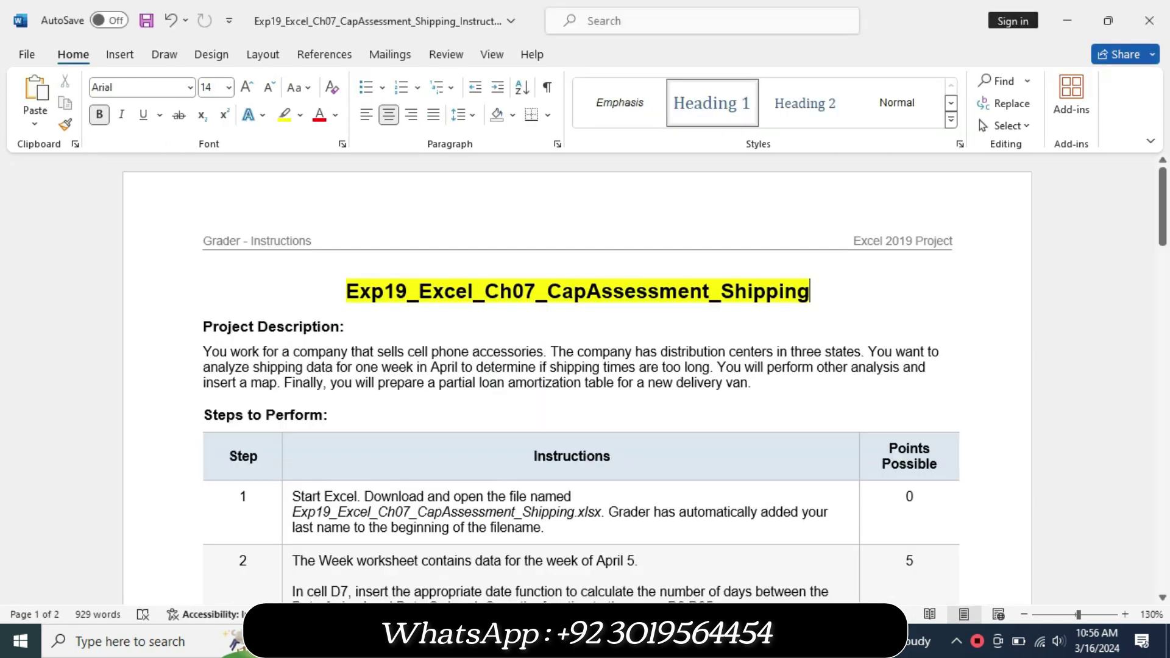
drag(203, 322, 743, 389)
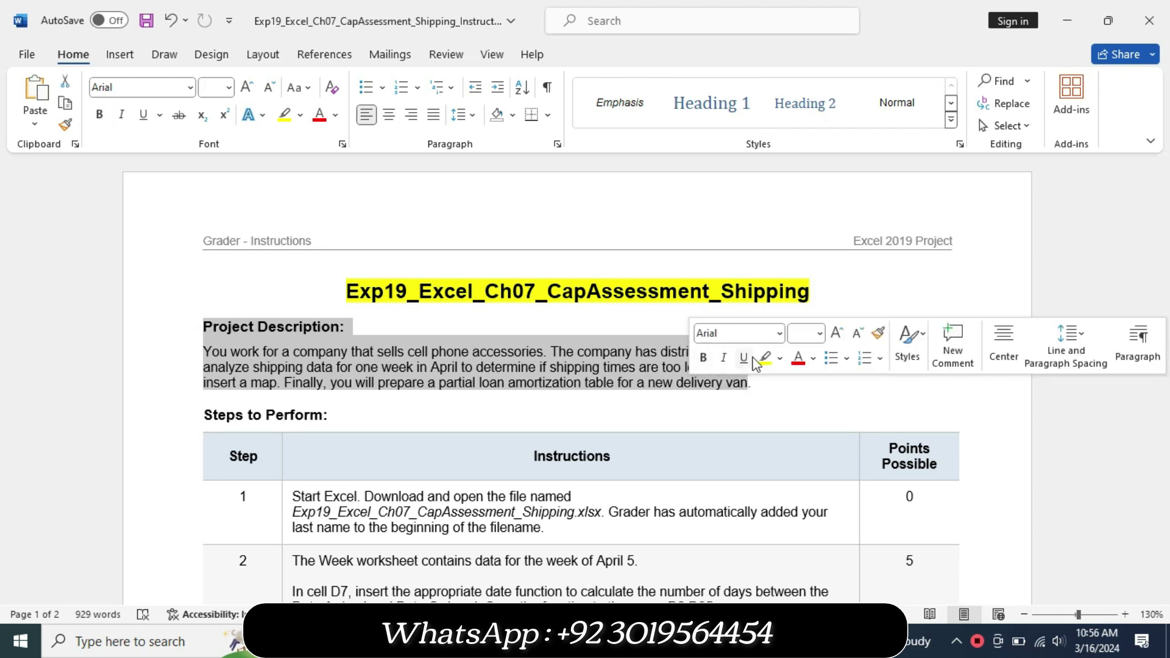
click(765, 358)
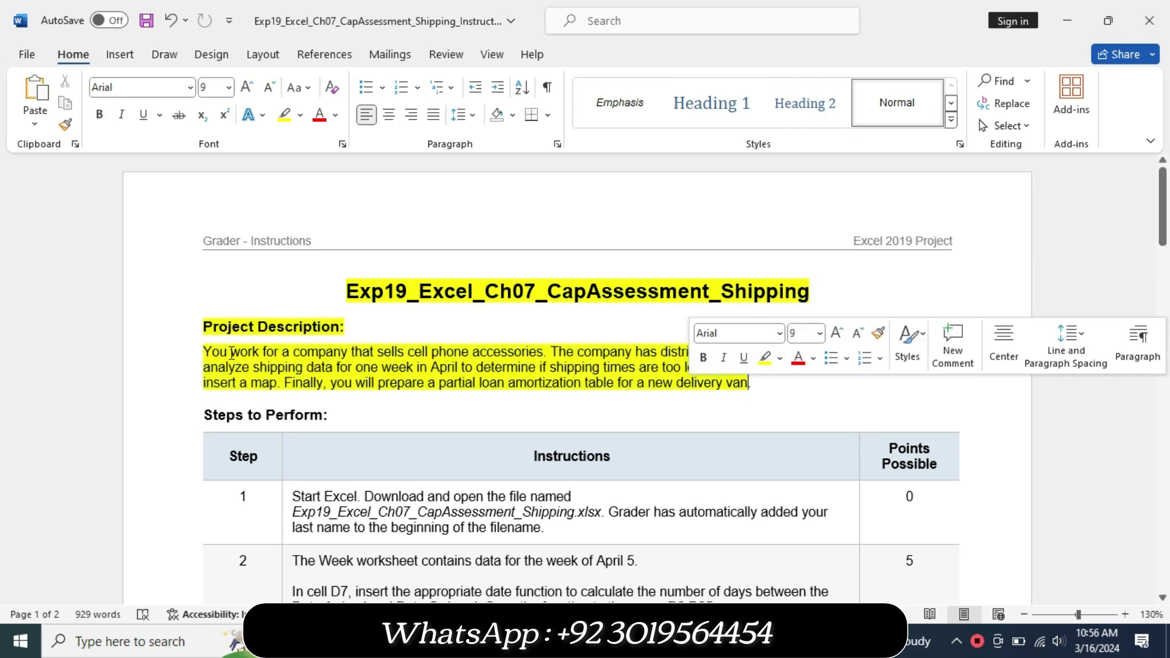
click(409, 360)
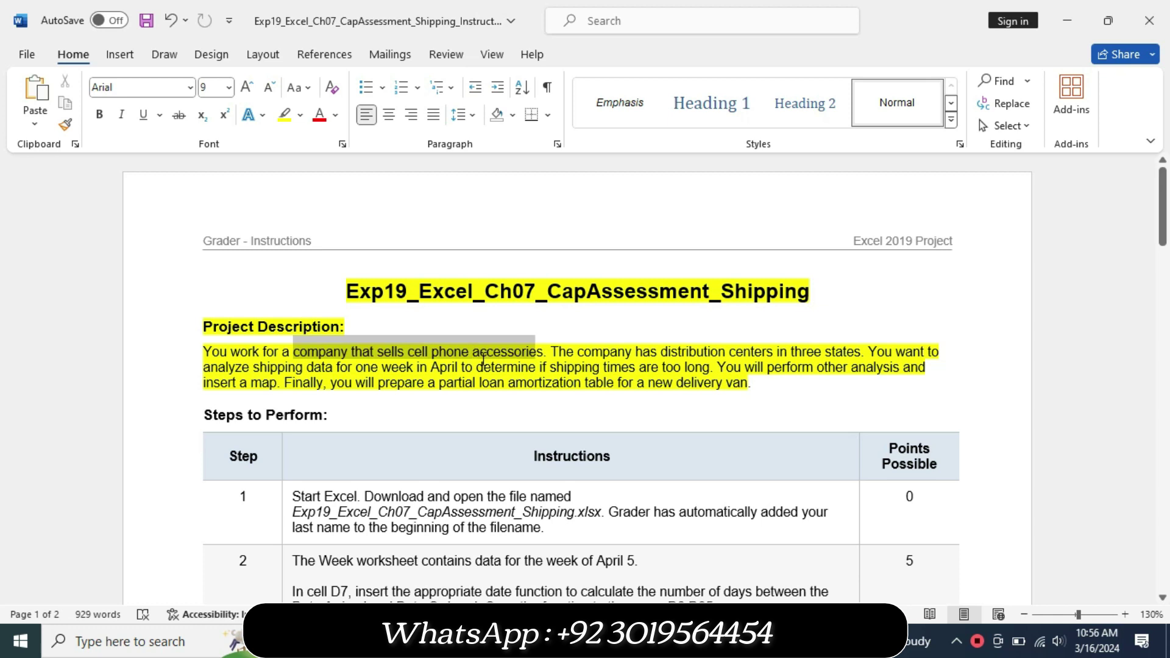
drag(410, 360, 542, 357)
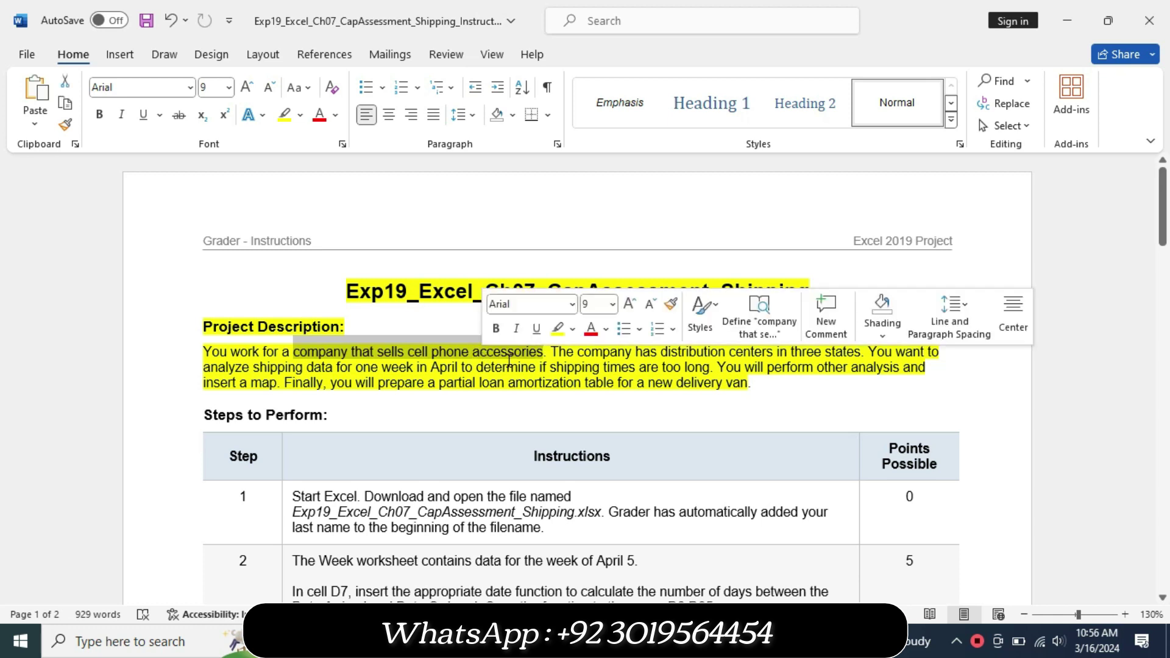
click(704, 367)
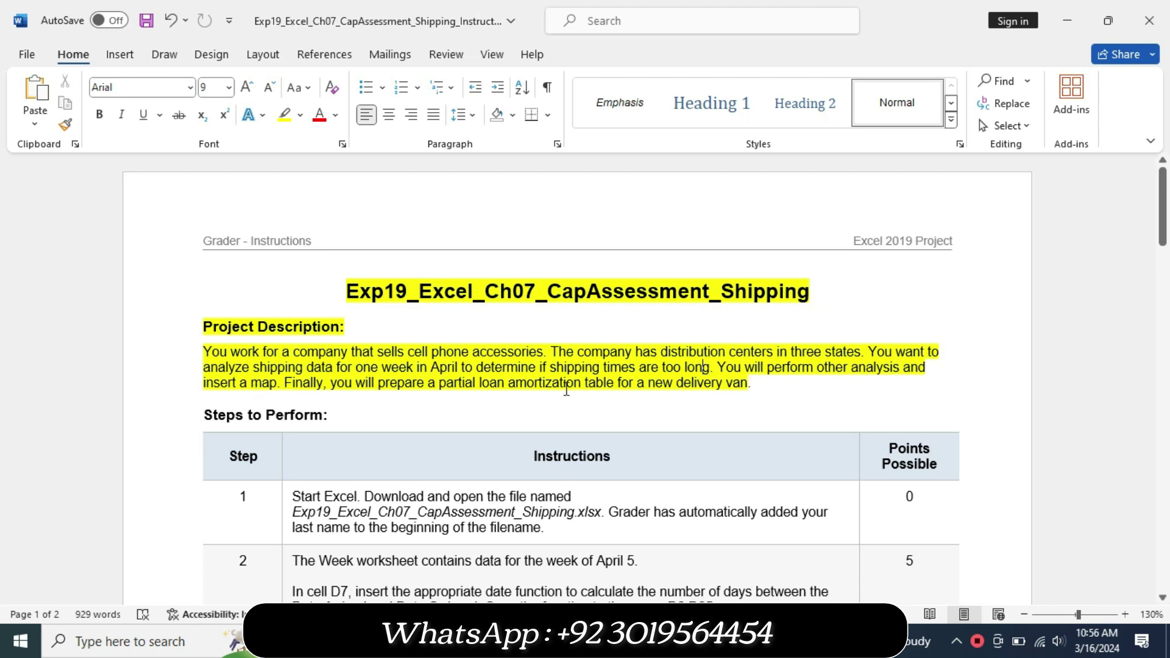
Step: Remove the yellow highlight from the title through the end of the description
drag(775, 389, 341, 289)
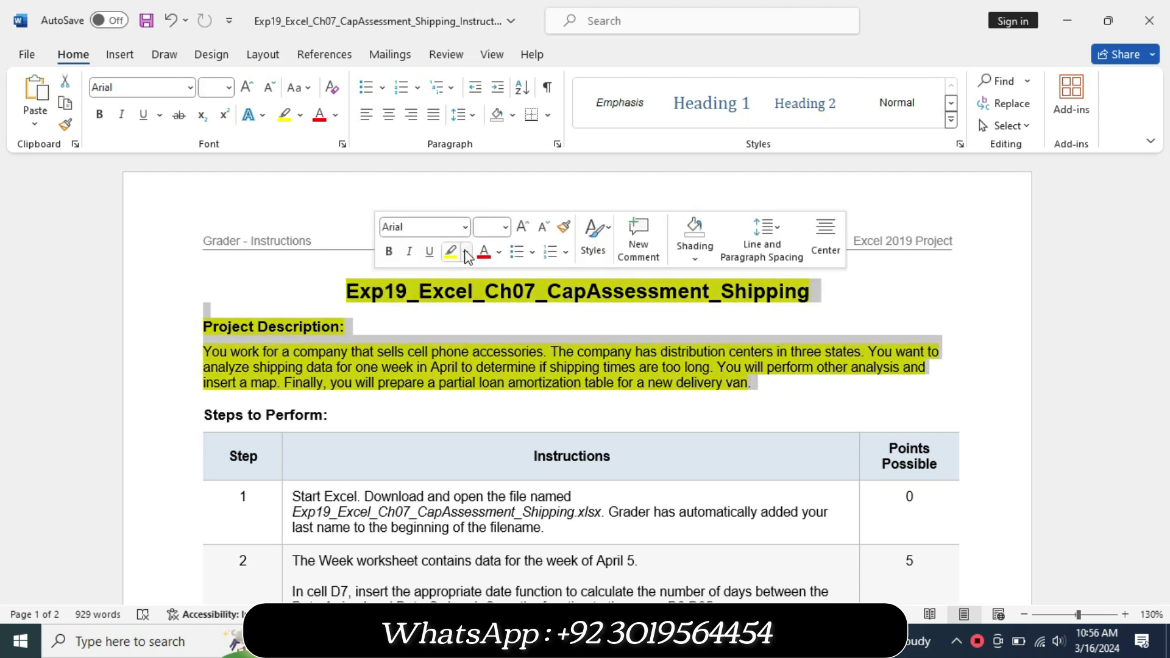
click(465, 252)
click(484, 389)
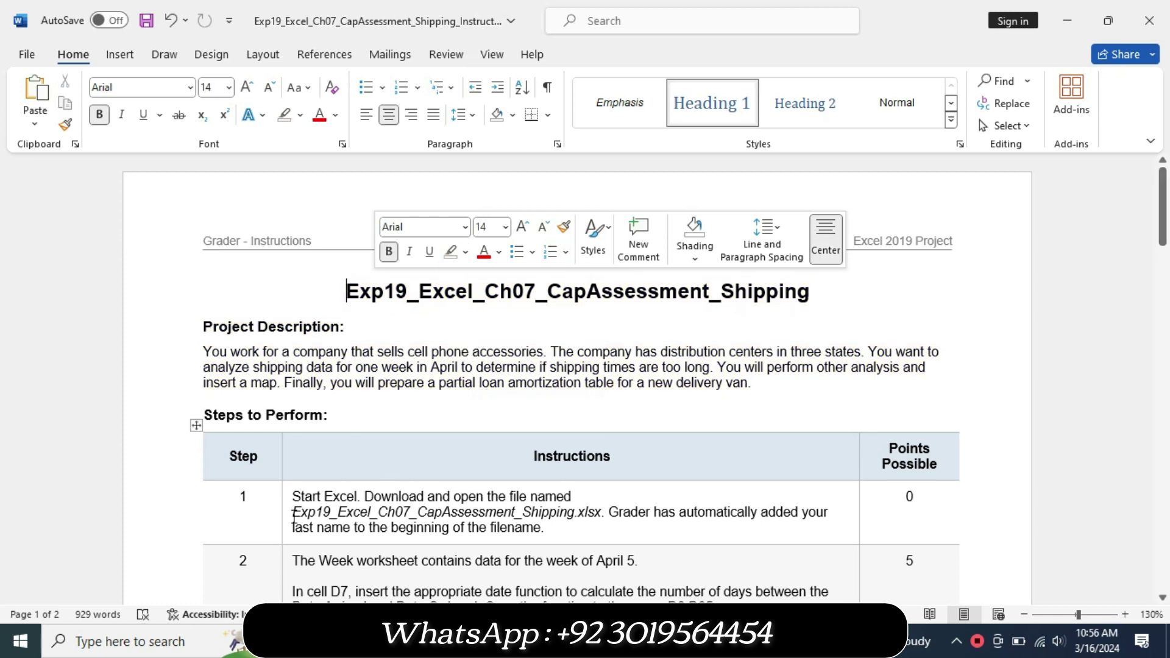
Step: Highlight the Step 1 instructions in yellow
click(286, 519)
click(378, 490)
click(368, 375)
scroll(4, 231, down, 4)
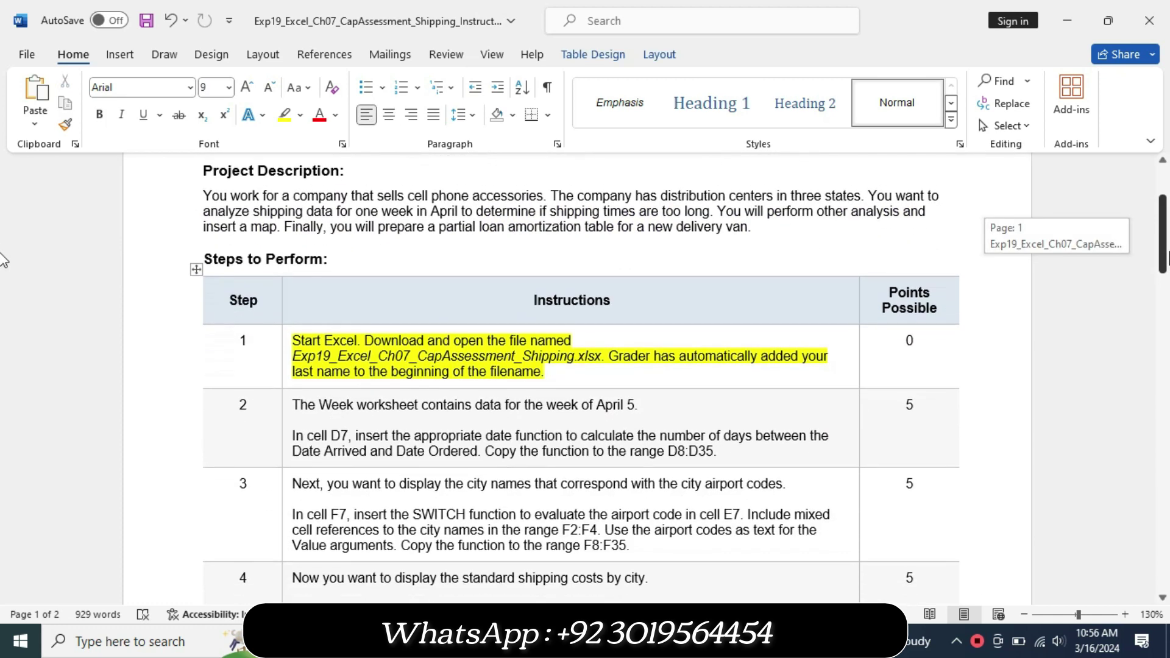
scroll(3, 256, down, 1)
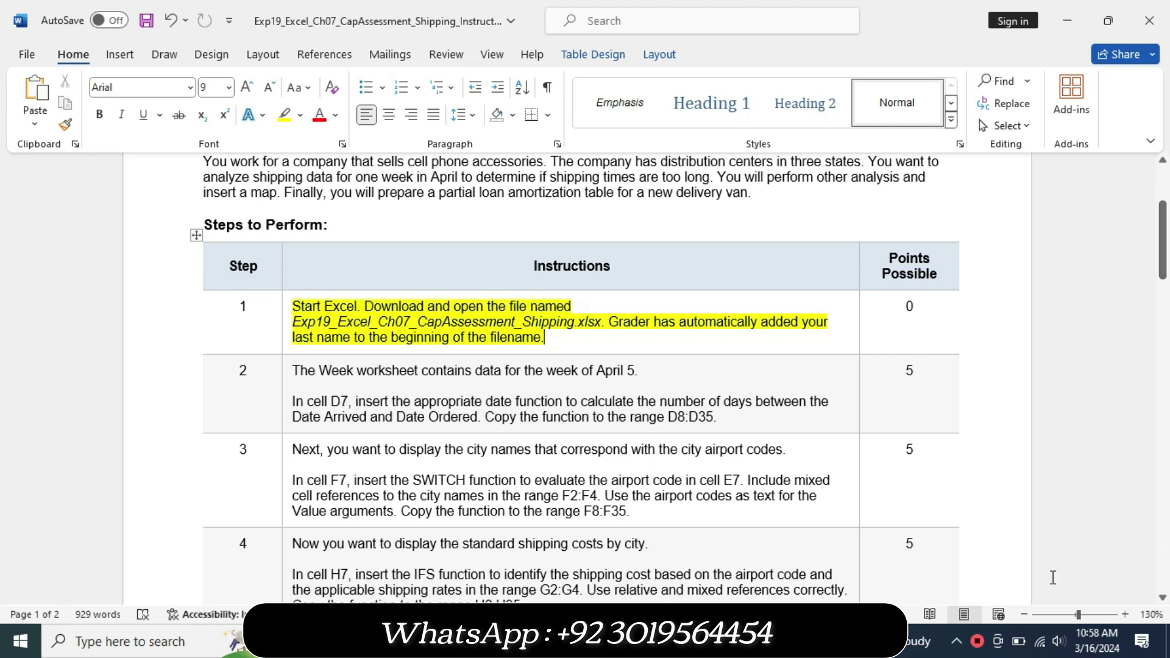
Step: Switch to the Excel workbook and select an empty cell on the Week sheet
key(alt+Tab)
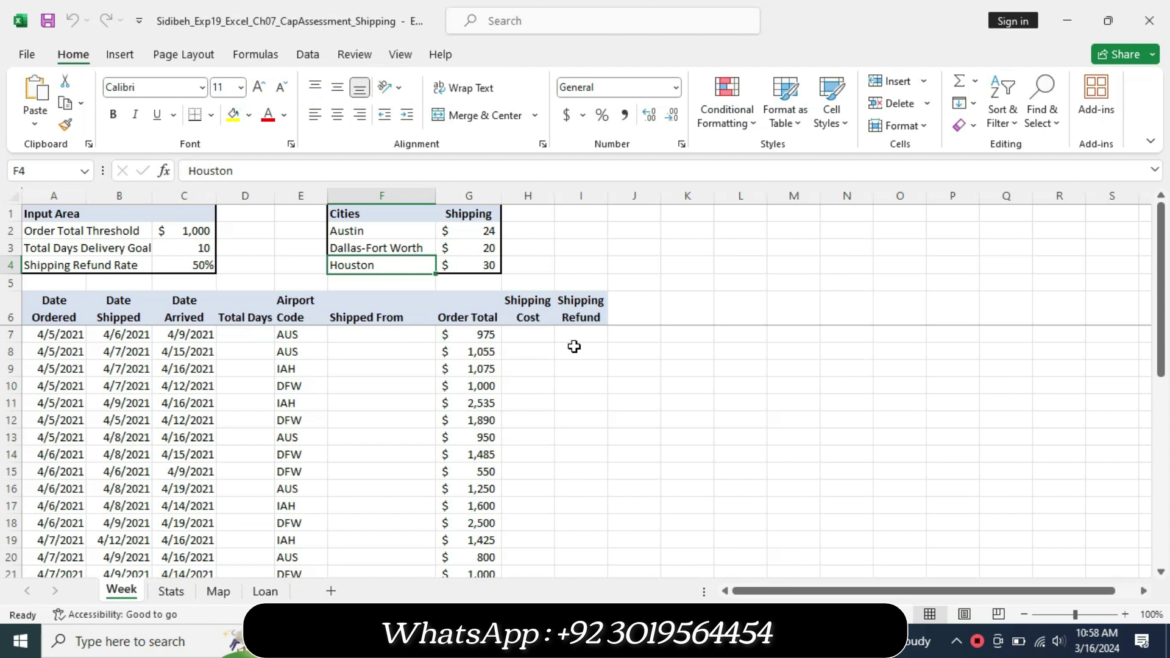
click(566, 462)
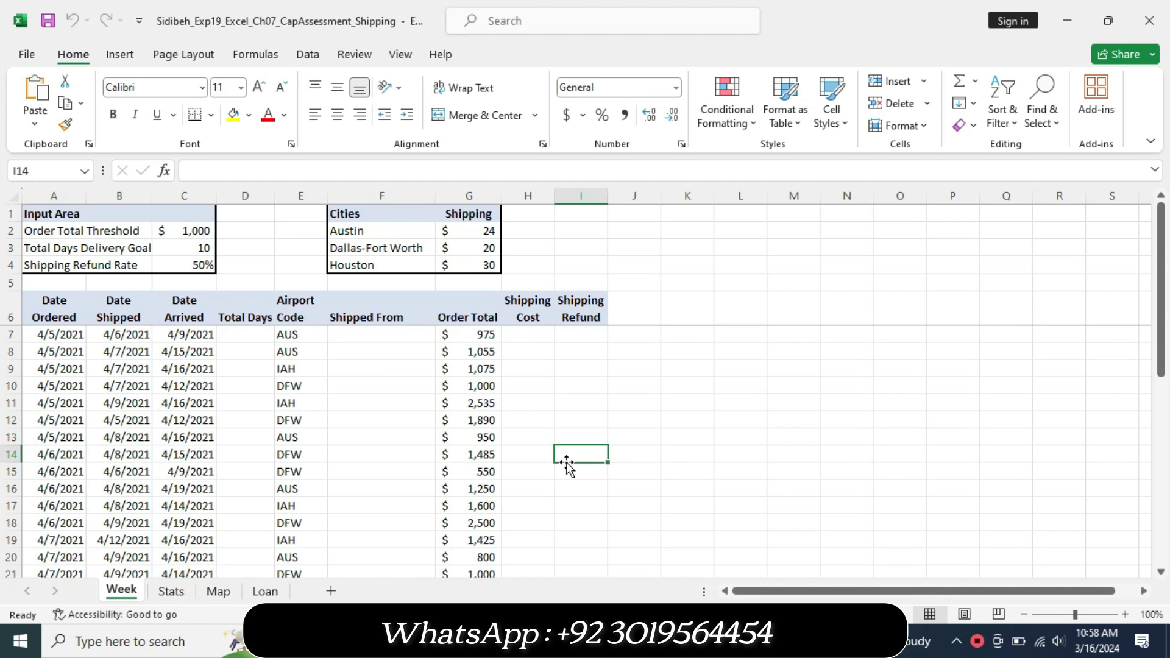
Step: Remove the yellow highlight from the Step 1 instructions
key(alt+Tab)
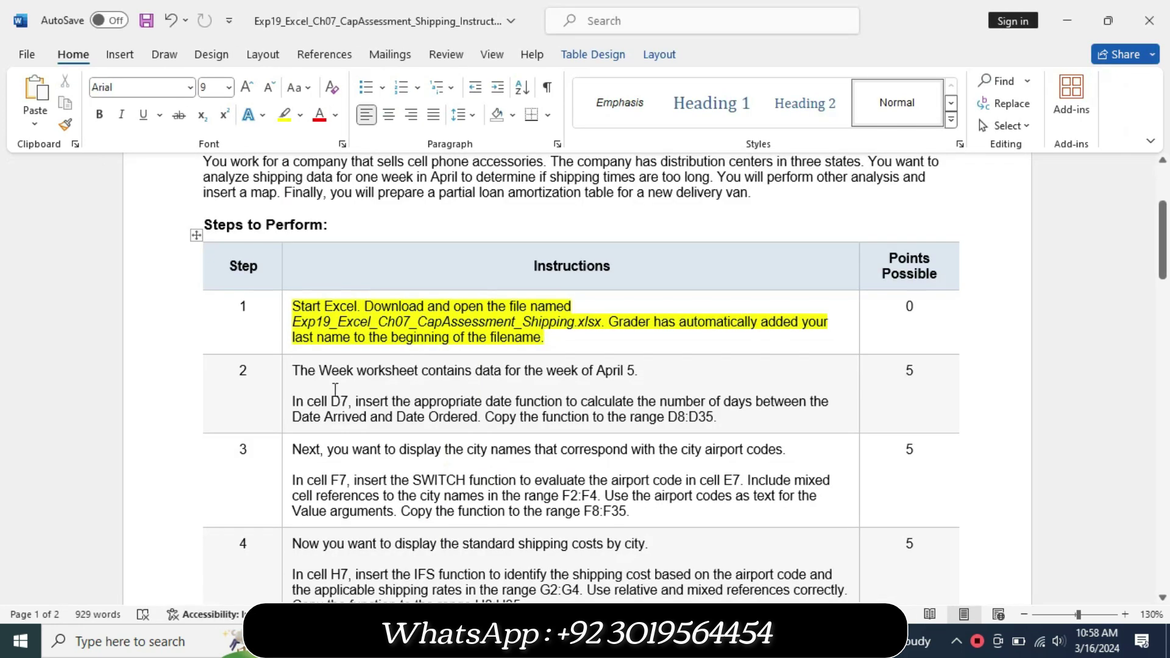
click(286, 338)
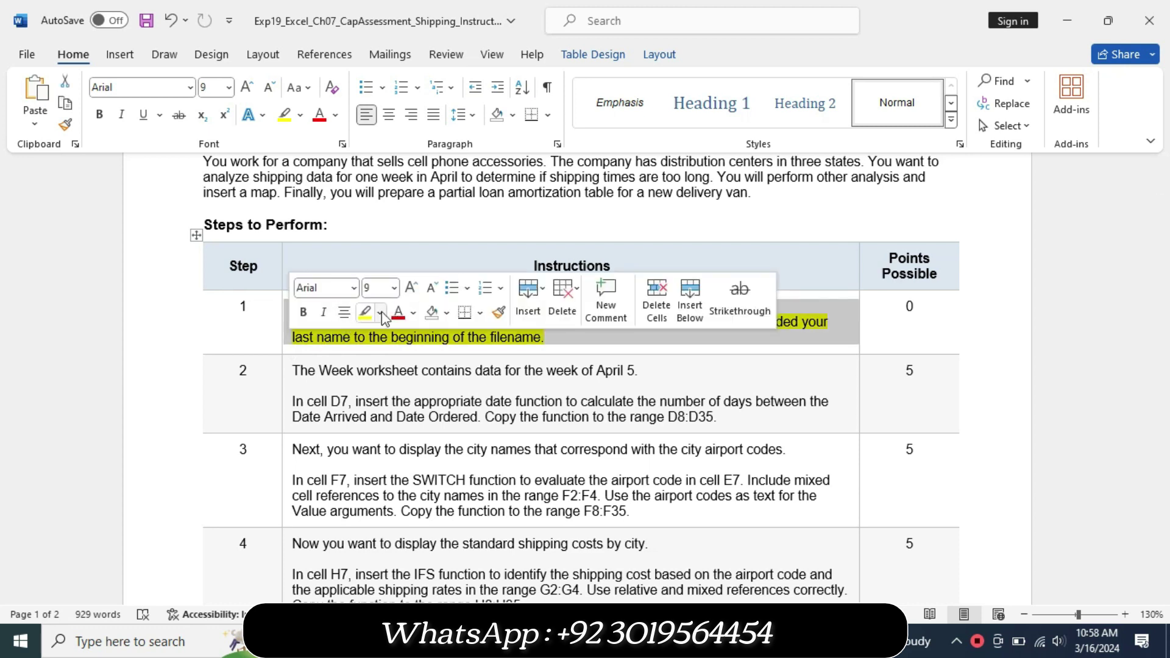
click(380, 312)
click(390, 454)
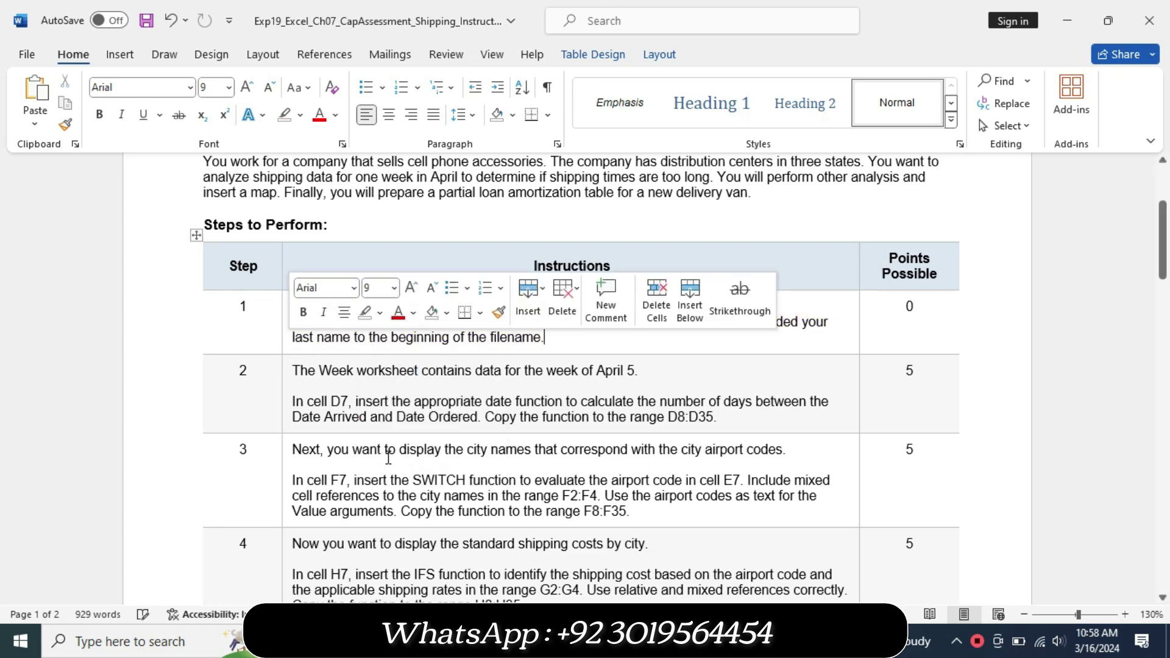
Step: Set the Step 2 instructions to size 14 and highlight them yellow
click(282, 421)
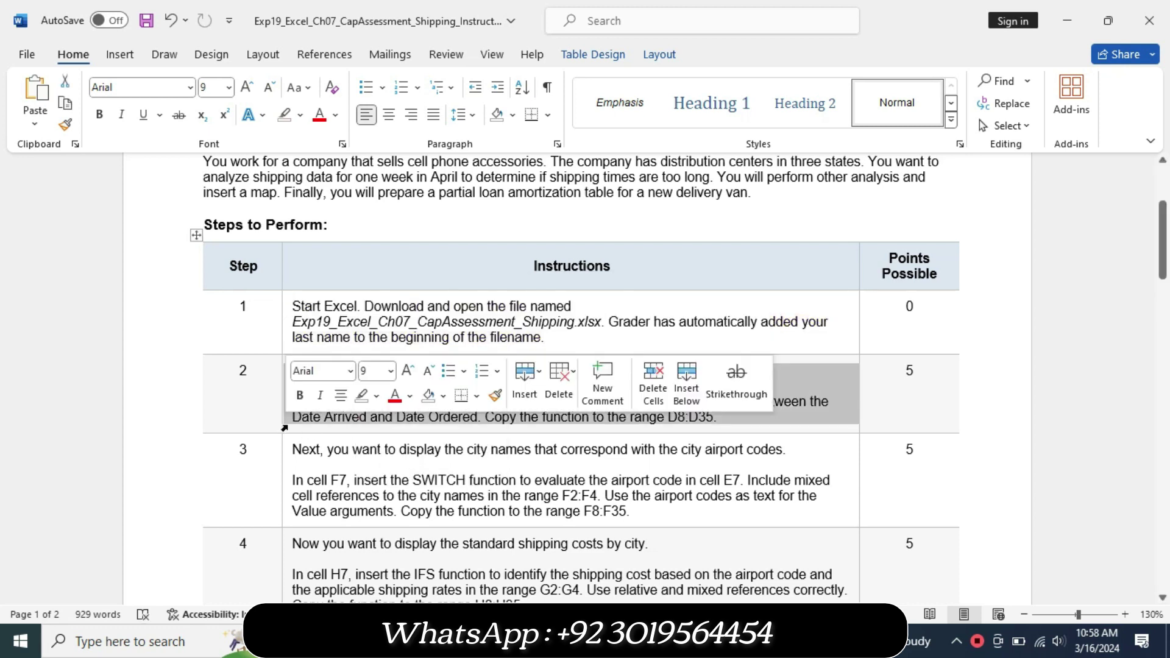
click(390, 371)
click(375, 152)
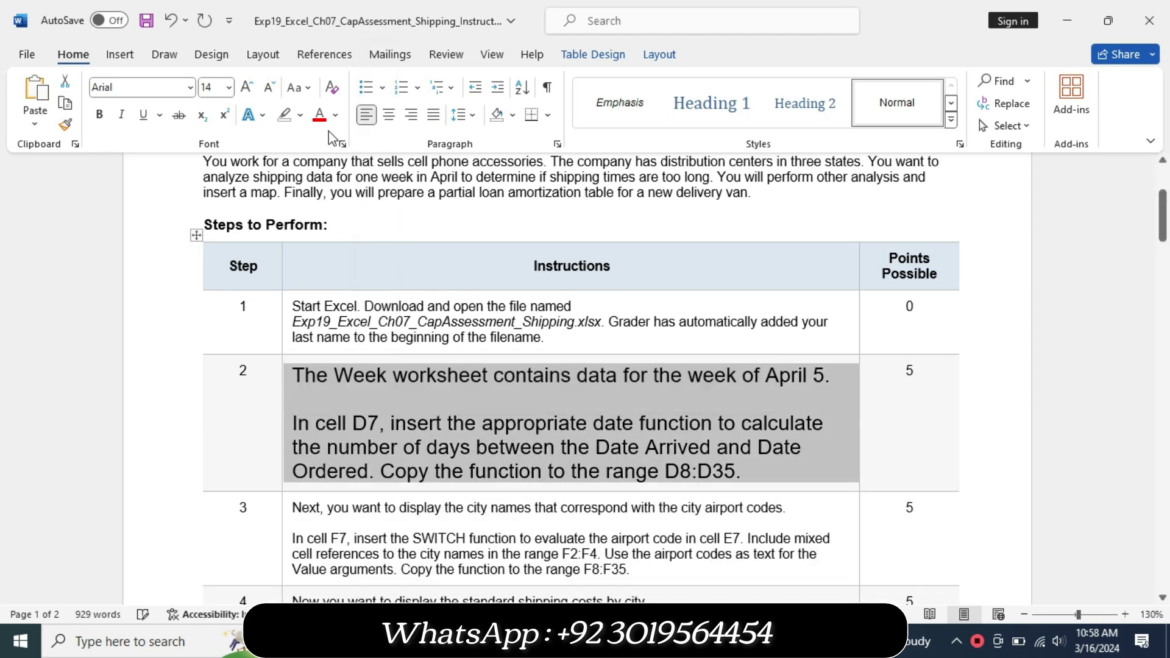
click(299, 115)
click(295, 175)
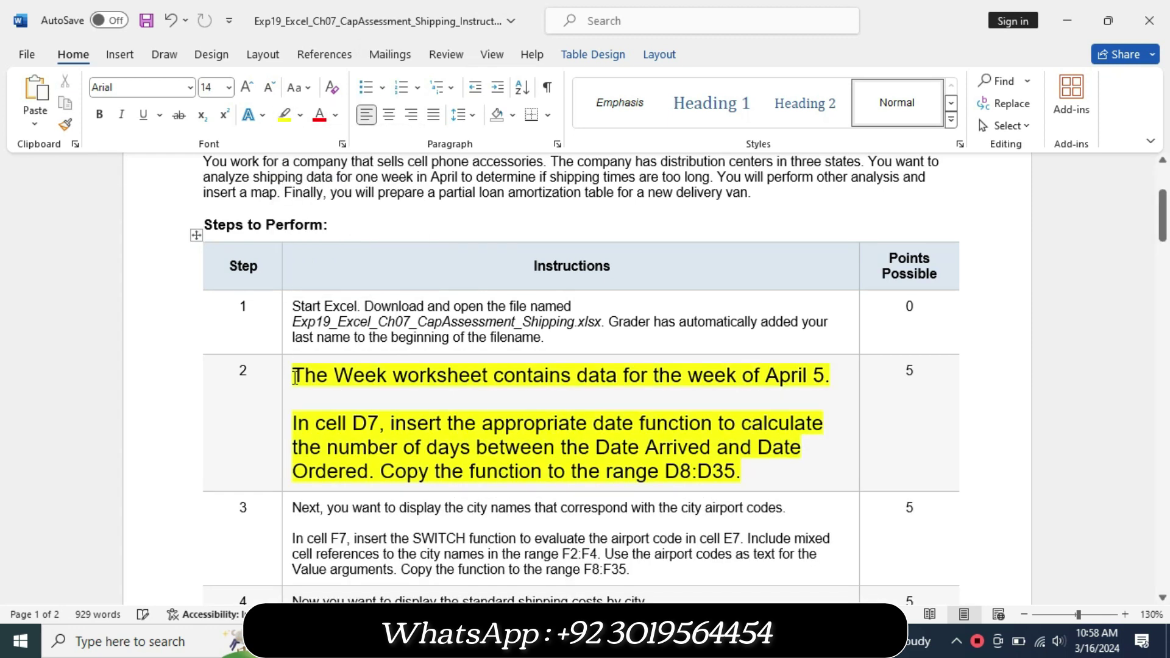
Step: Highlight Step 2's 'In cell D7' sentence in turquoise
drag(293, 423, 381, 467)
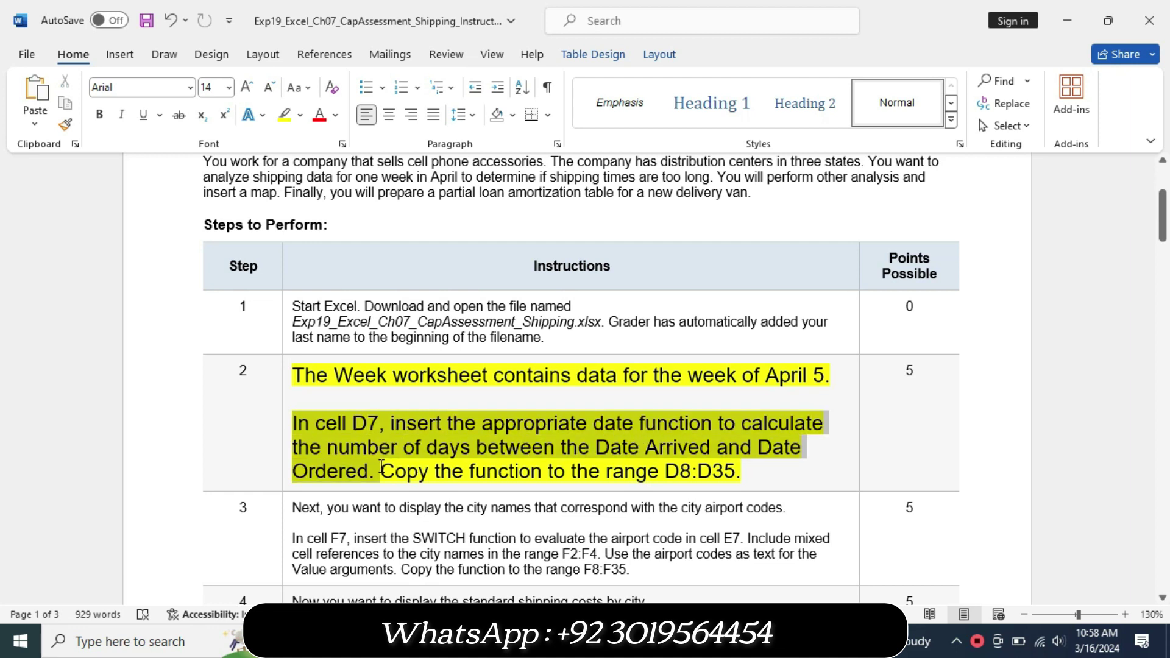
click(468, 437)
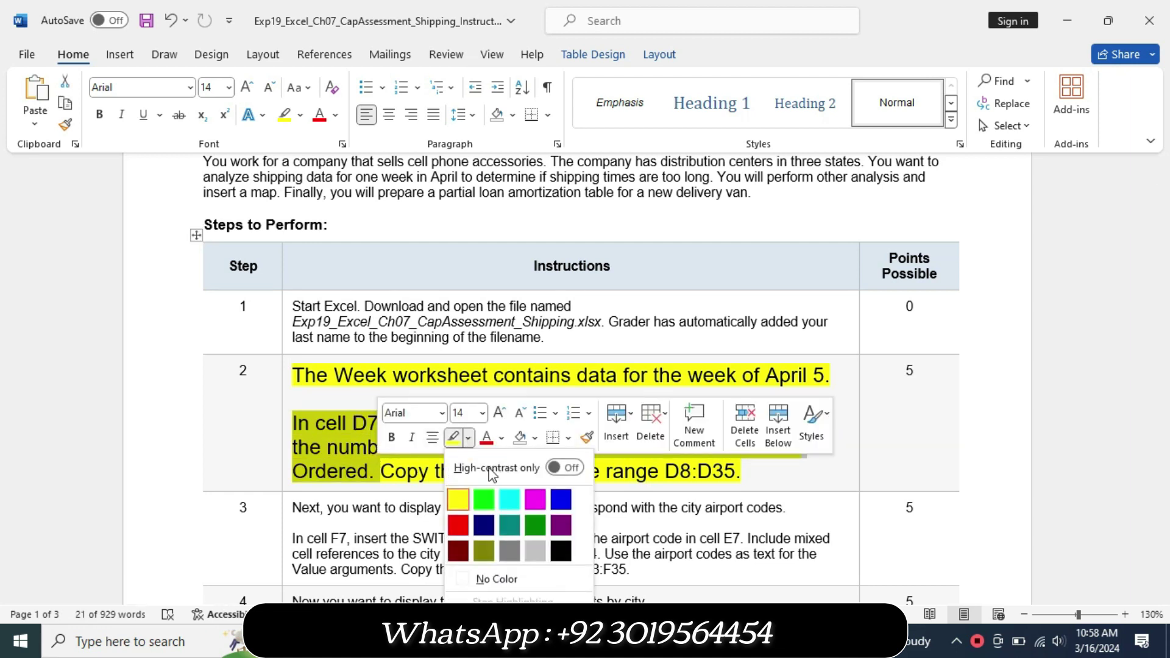
click(510, 500)
click(346, 471)
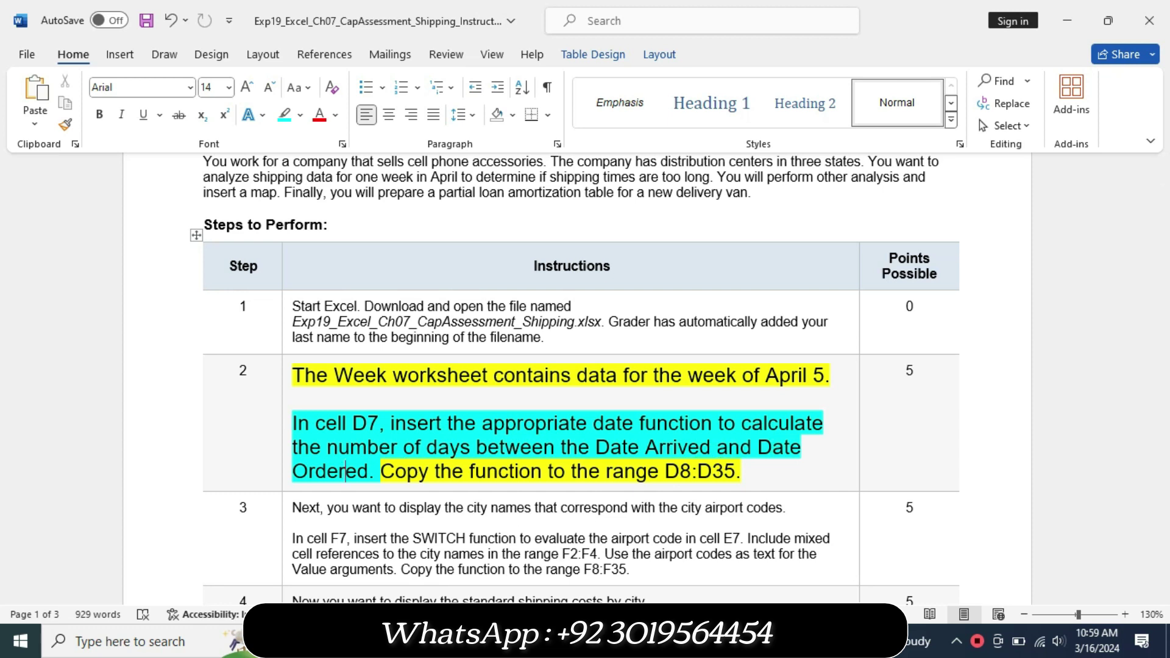
key(alt+Tab)
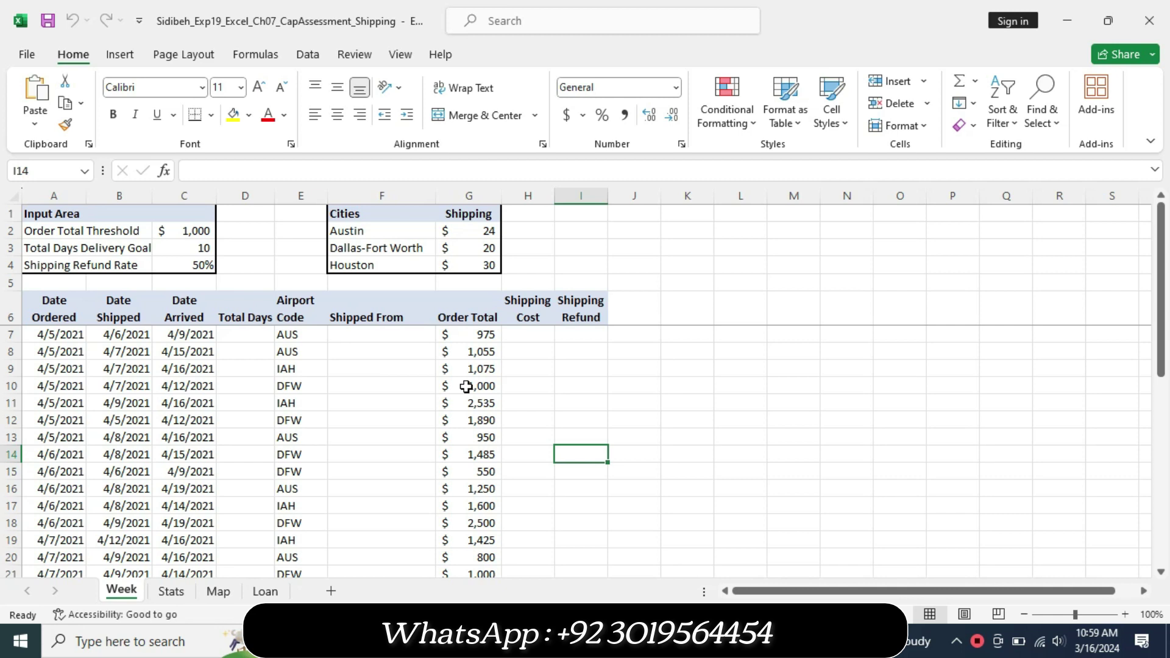
Step: Select cell D7 and mark step 2's 'between the Date Arrived' wording in Word
key(alt+Tab)
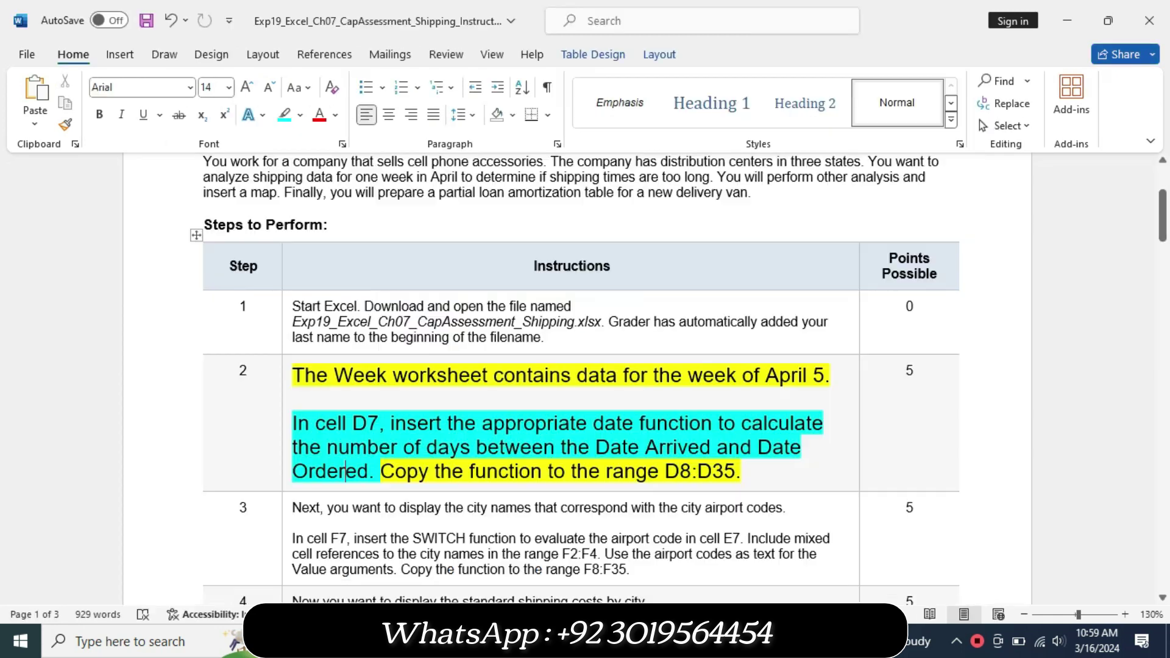
key(alt+Tab)
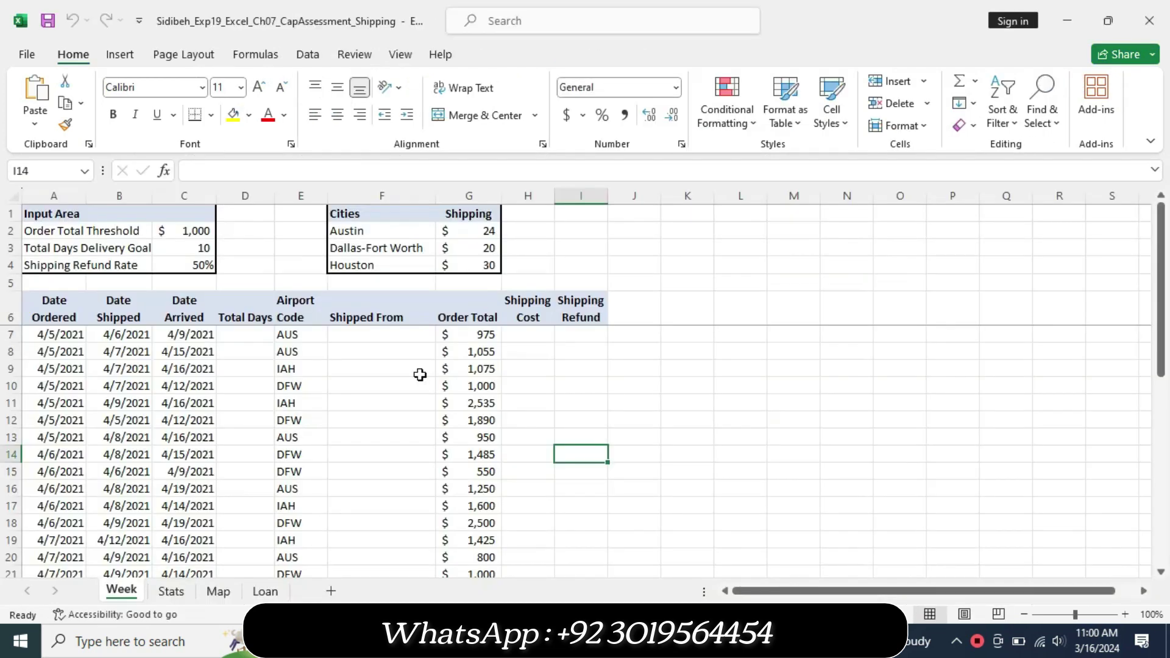
click(247, 336)
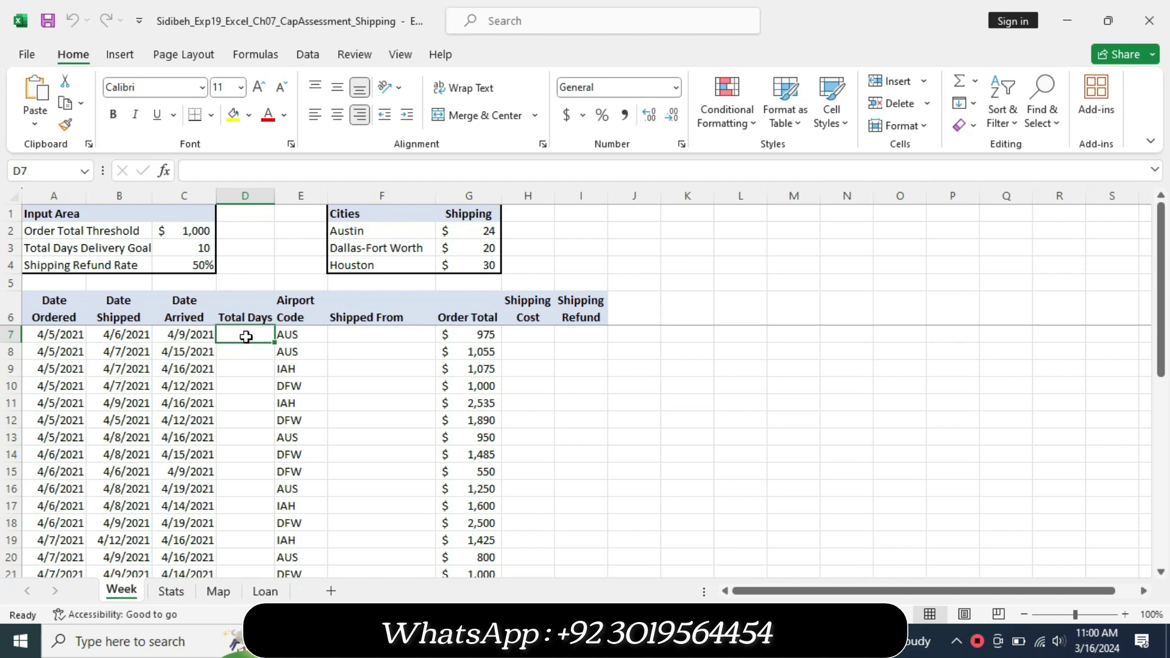
key(alt+Tab)
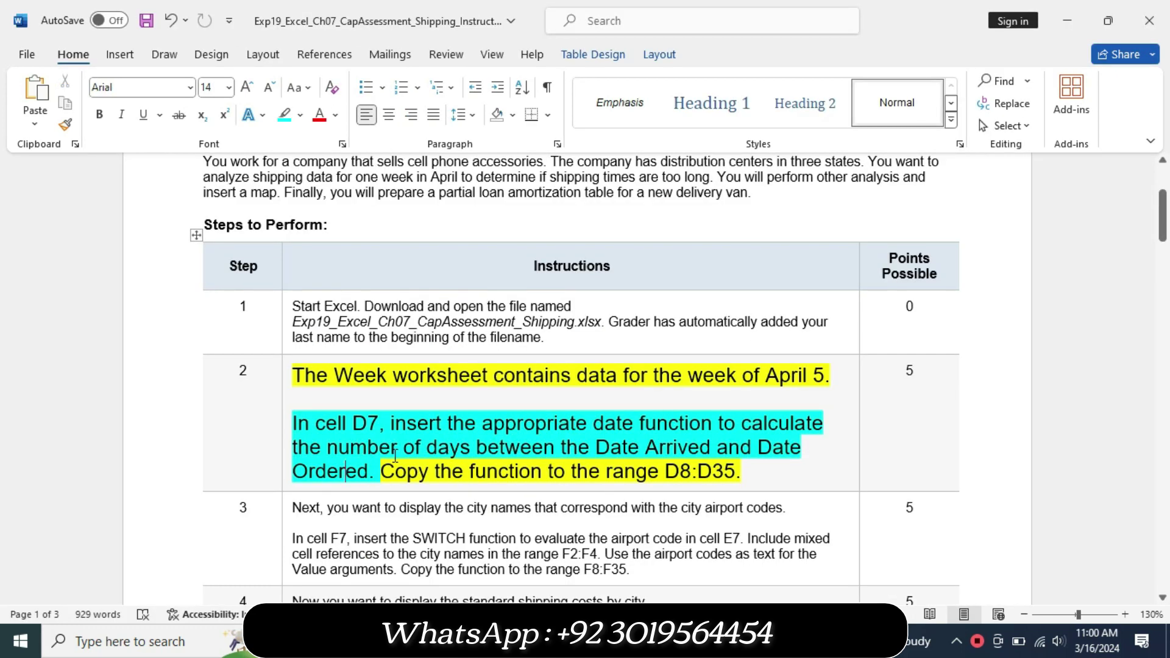
drag(476, 448, 717, 437)
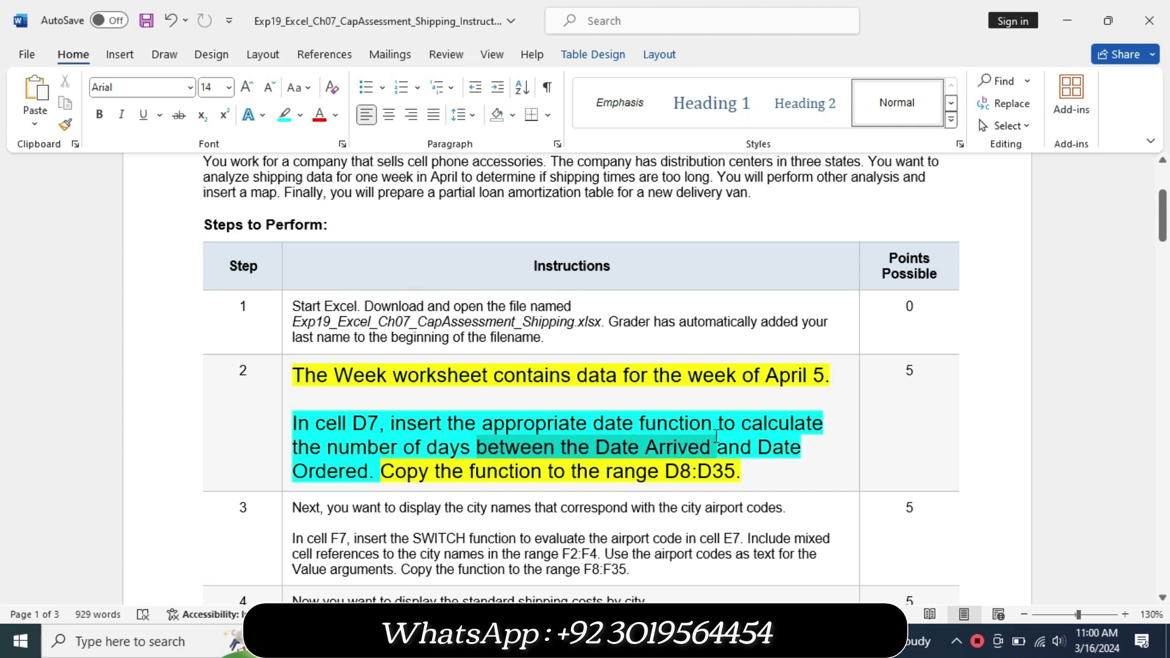
key(alt+Tab)
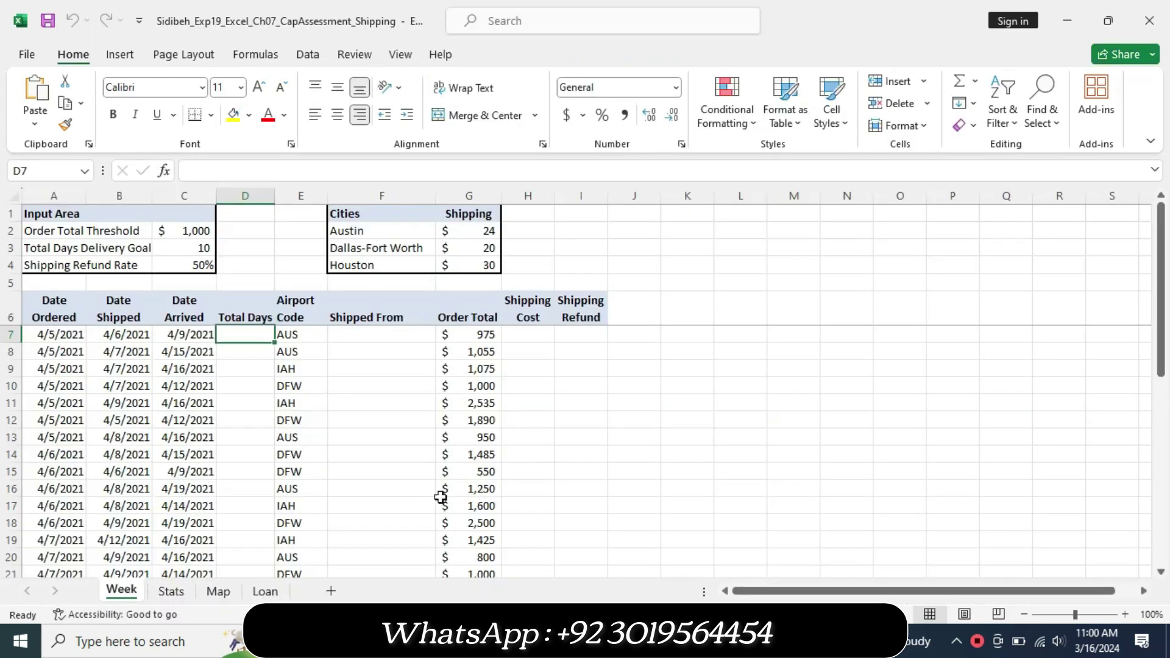
Step: Enter =DAYS(C7,A7) in D7 so the first order shows 4 total days
text(=)
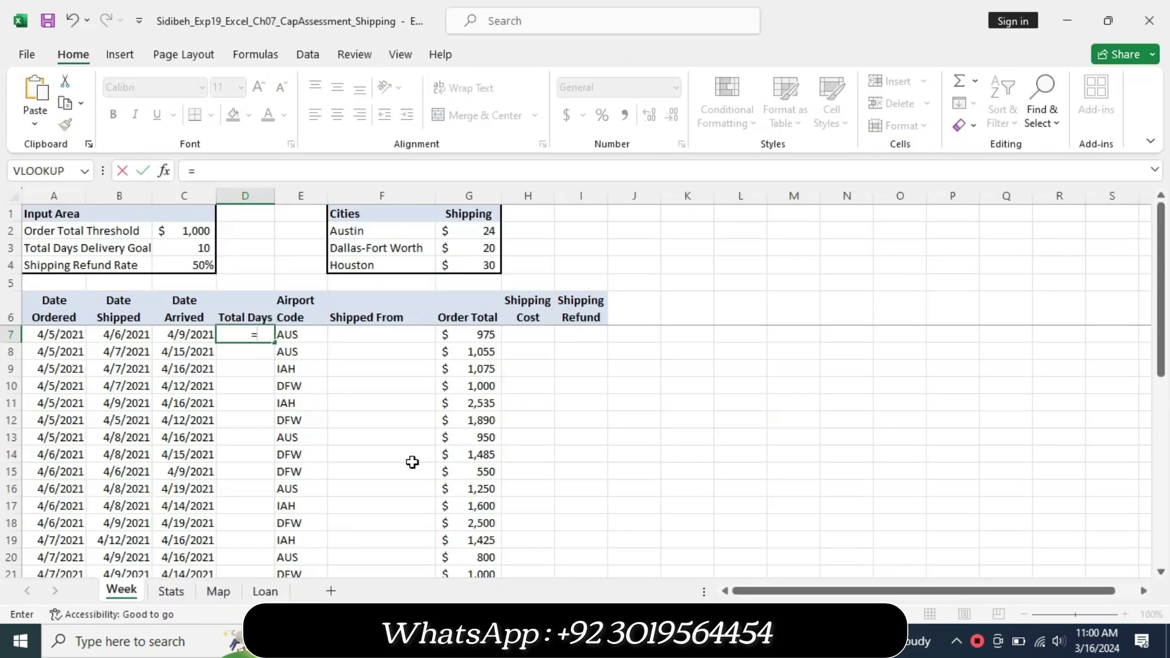
text(da)
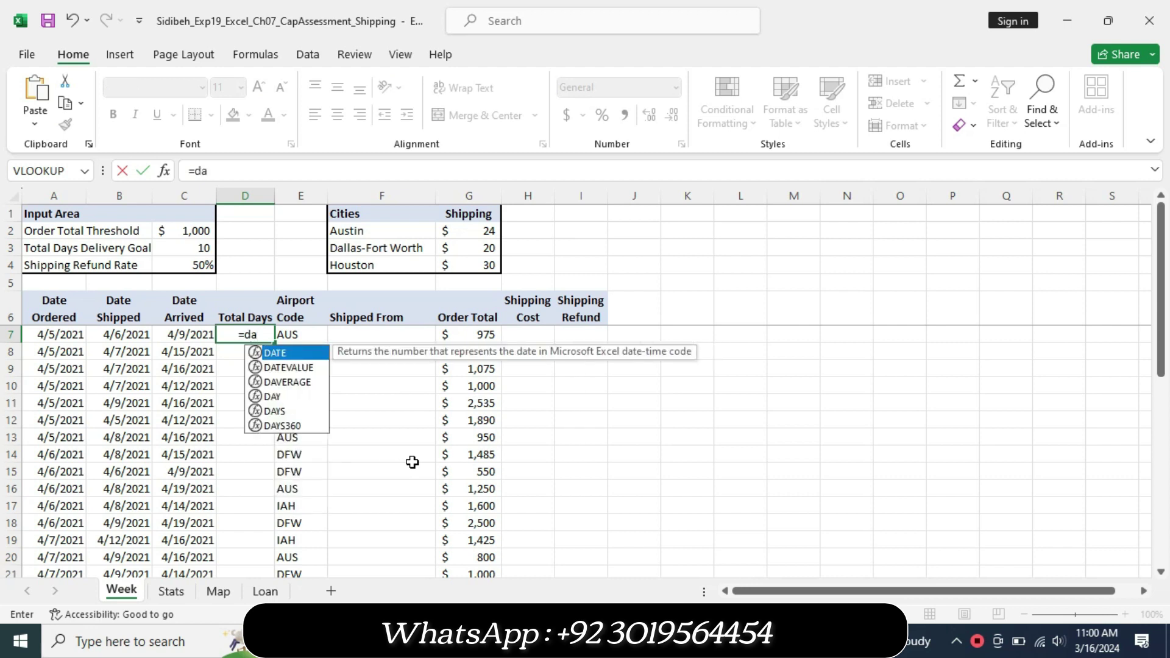
text(ys)
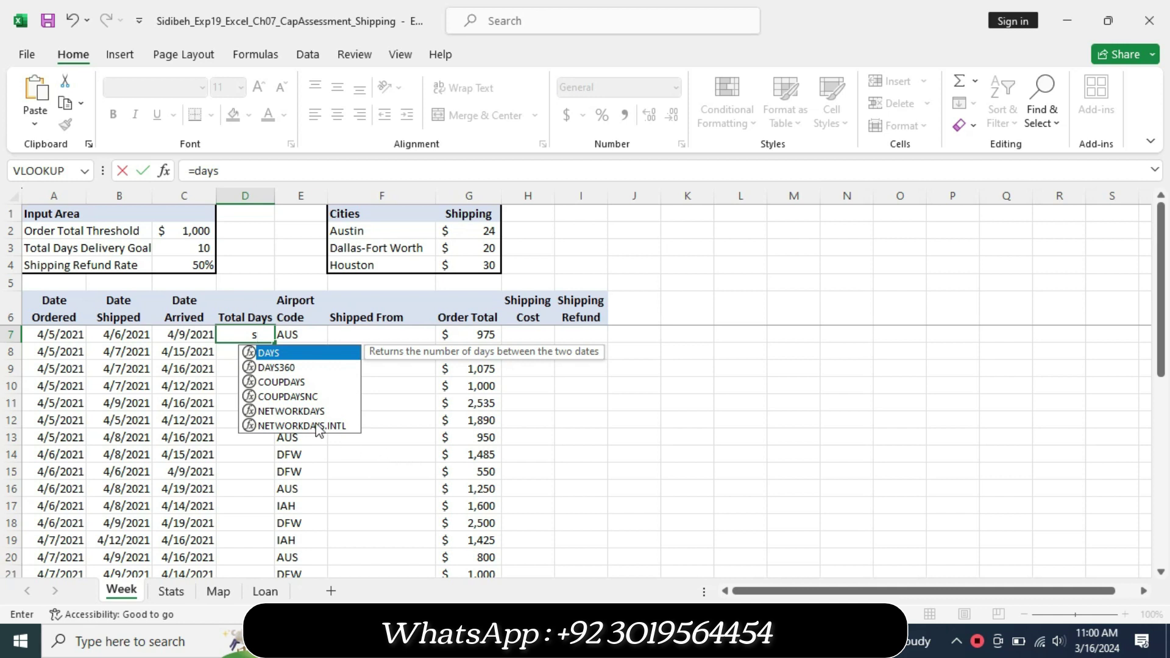
double_click(295, 352)
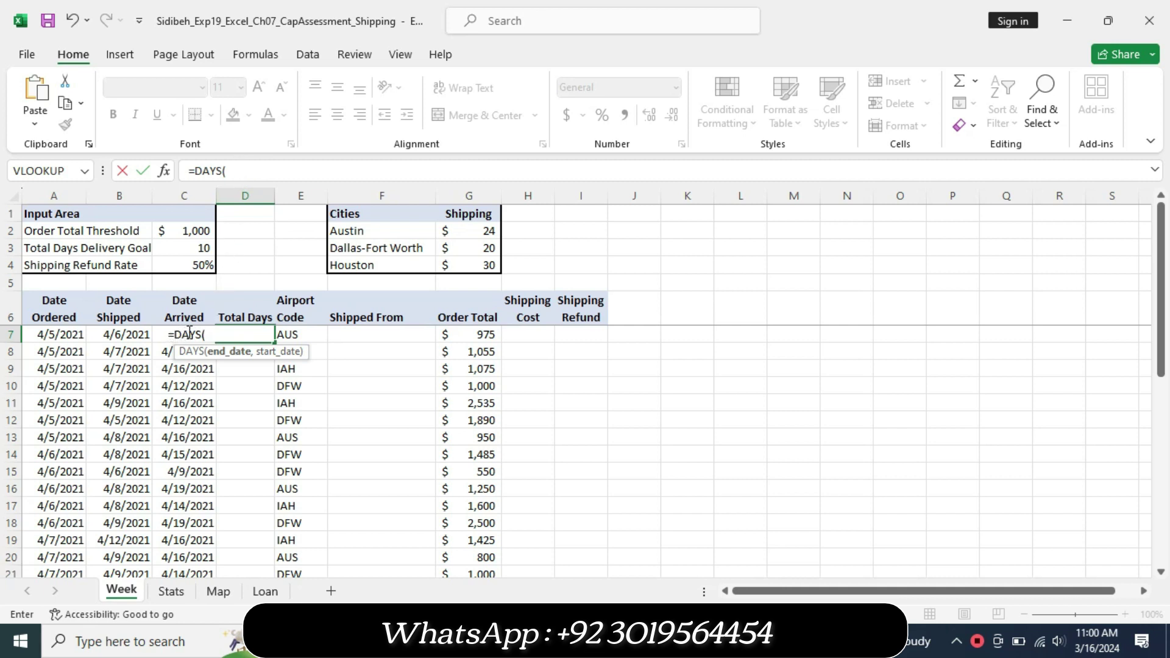
text(C)
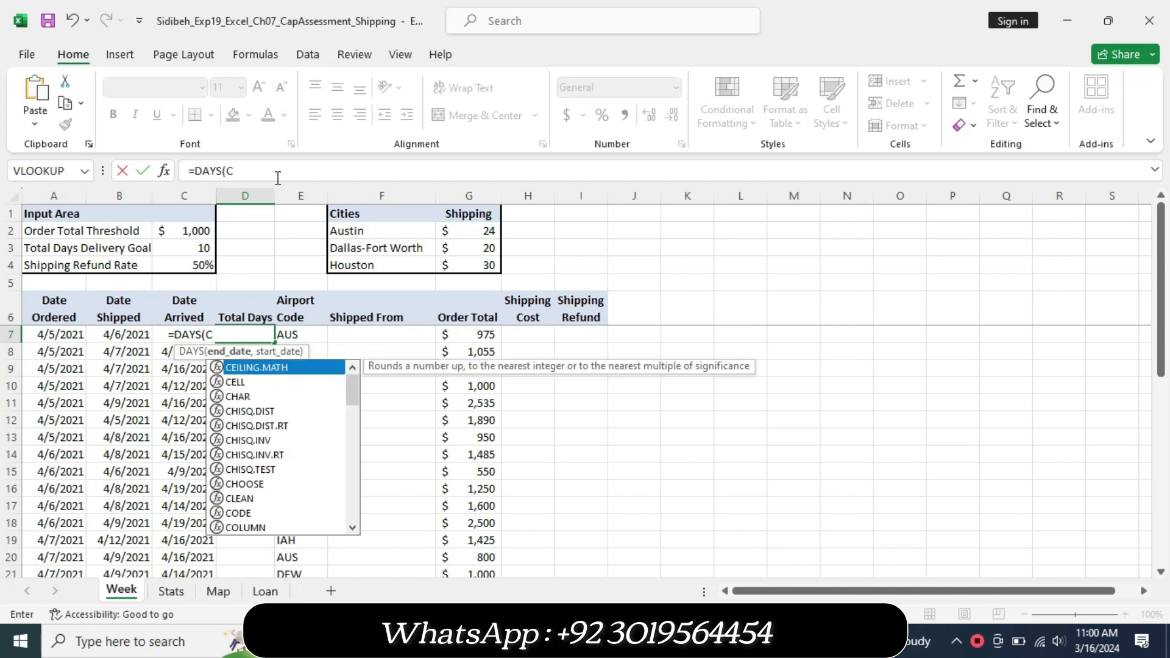
text(7)
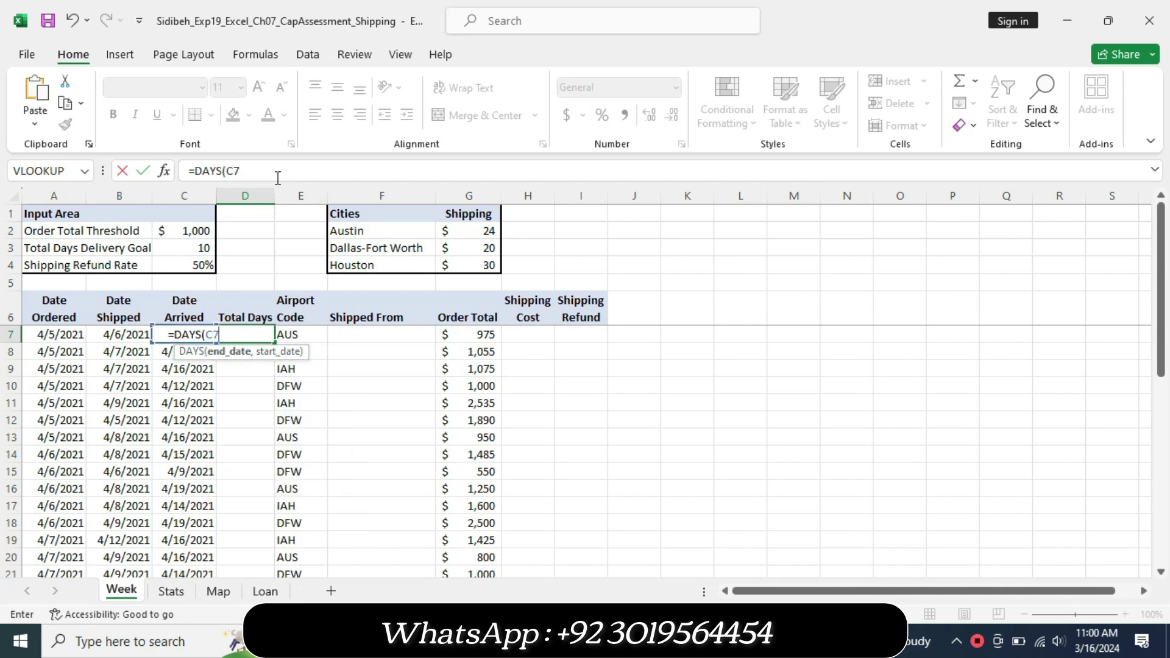
text(,)
text(A7)
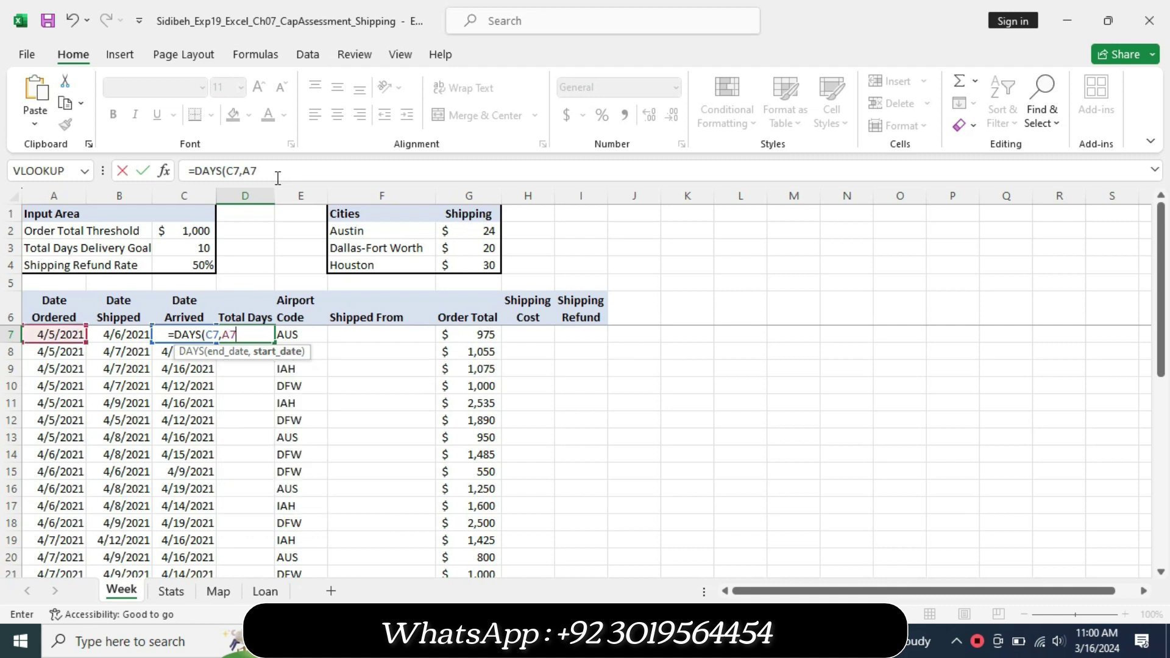
text())
key(Return)
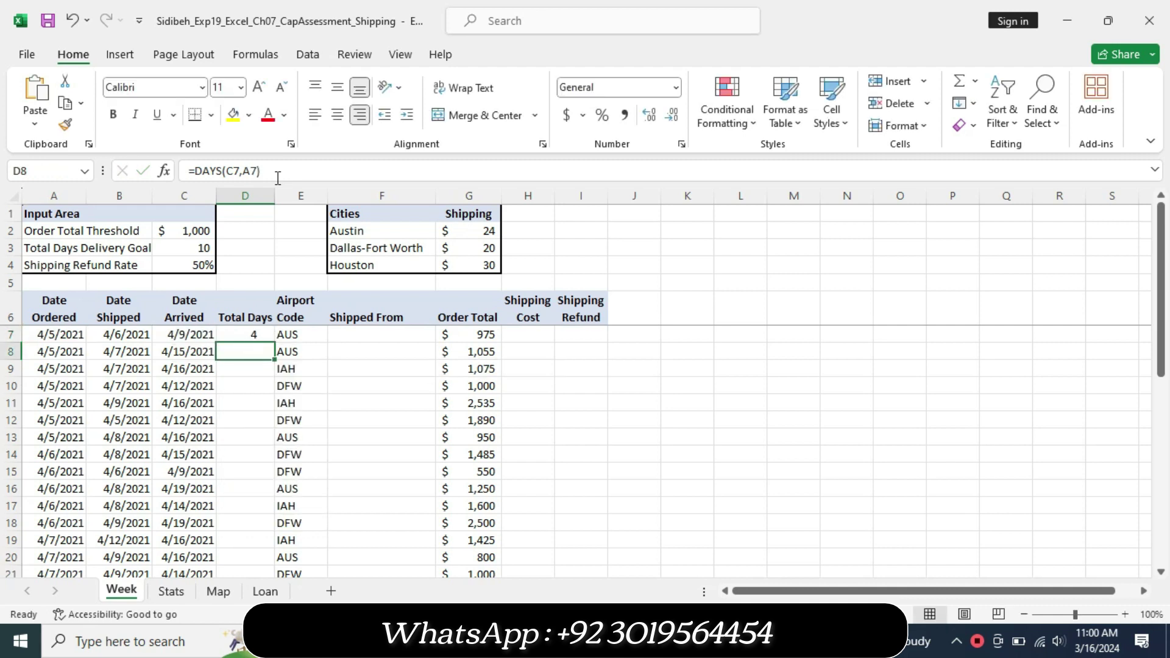
click(253, 338)
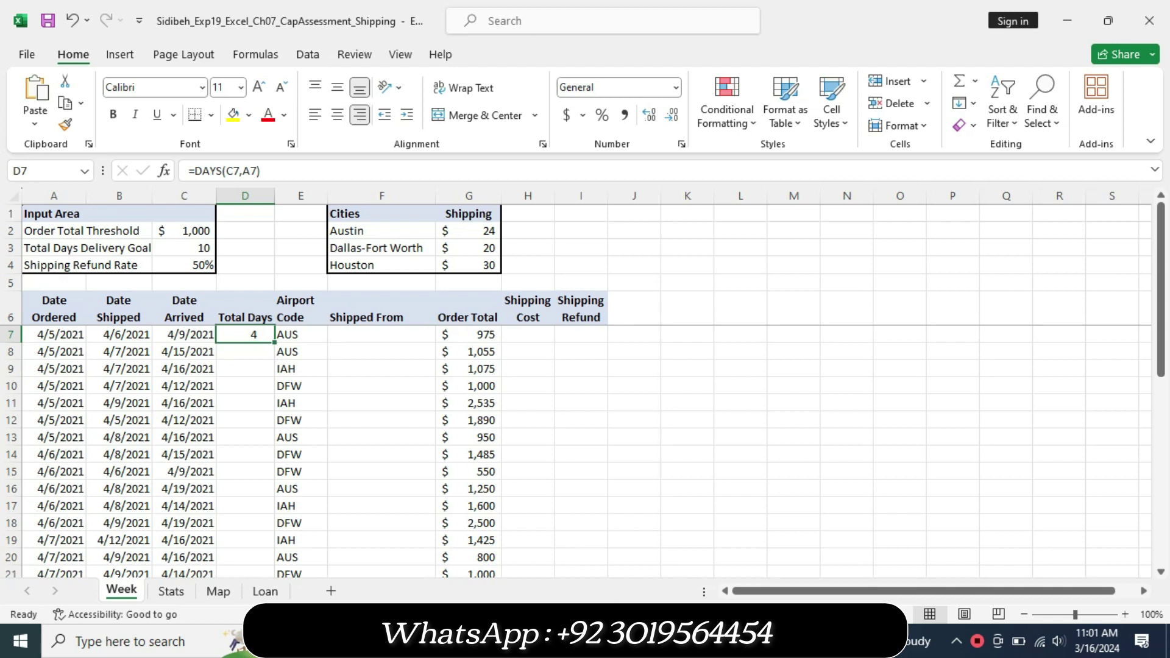
Step: Check the D8:D35 range in step 2 and fill D7's DAYS formula down to D35
key(alt+Tab)
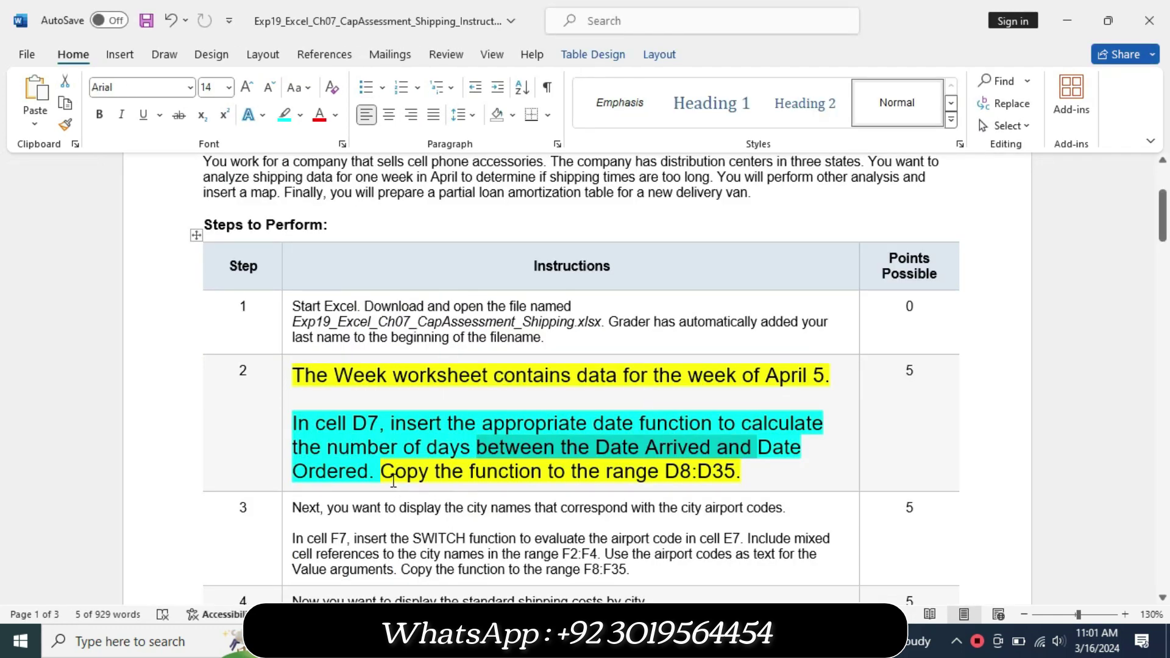
drag(382, 473, 744, 476)
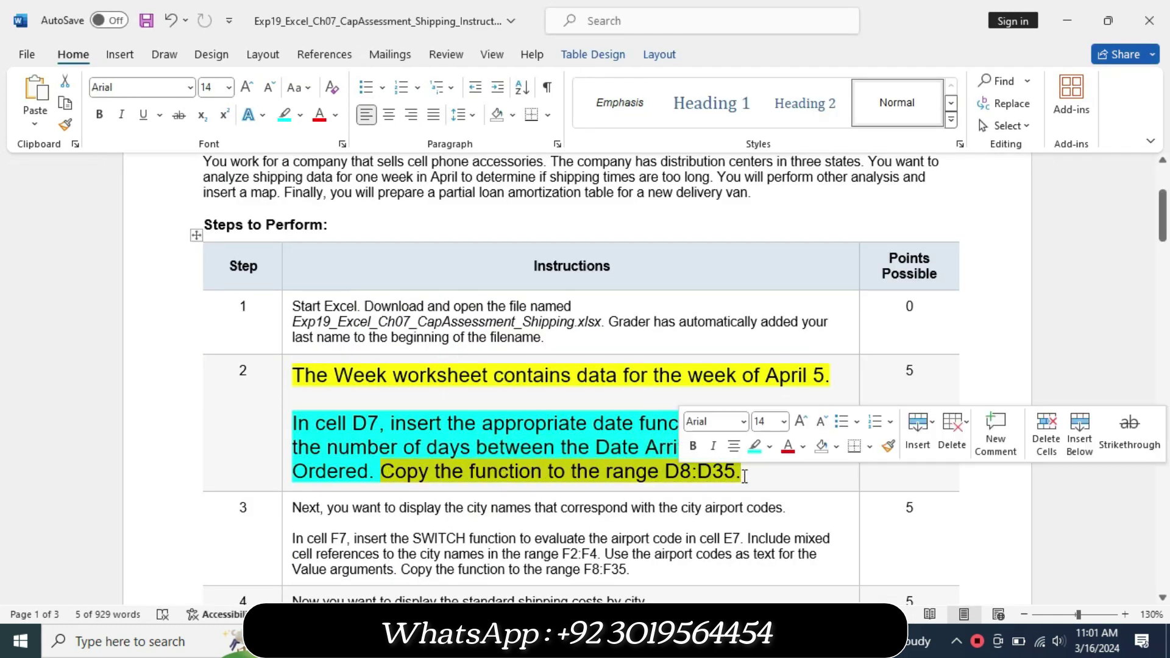
click(488, 474)
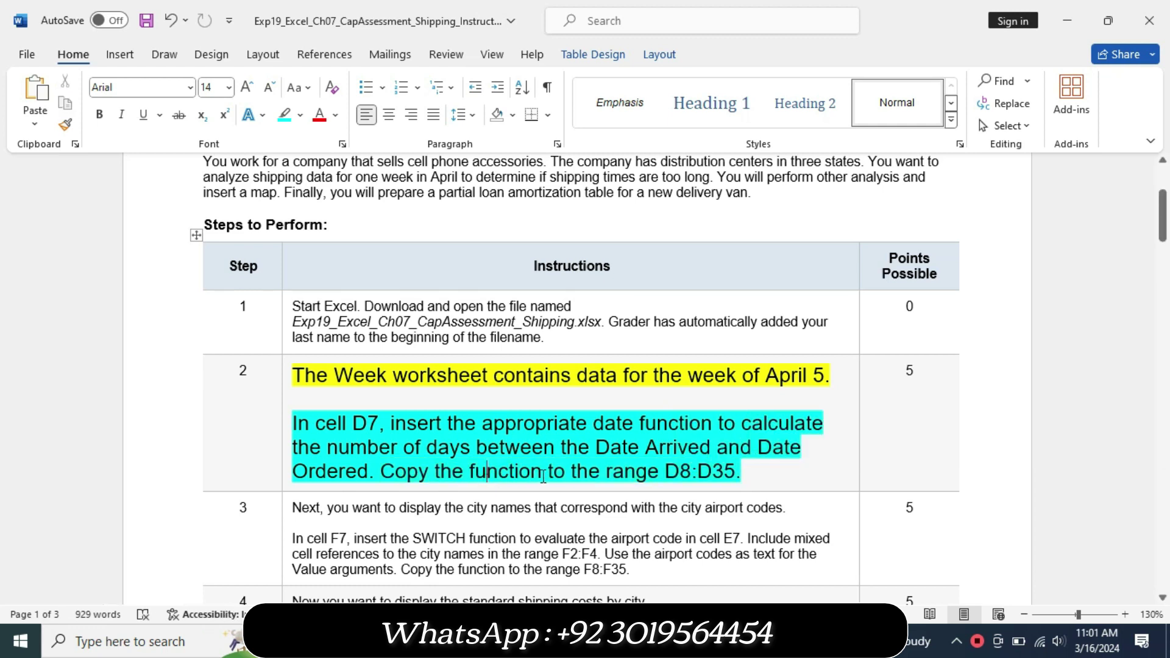
drag(664, 473, 736, 474)
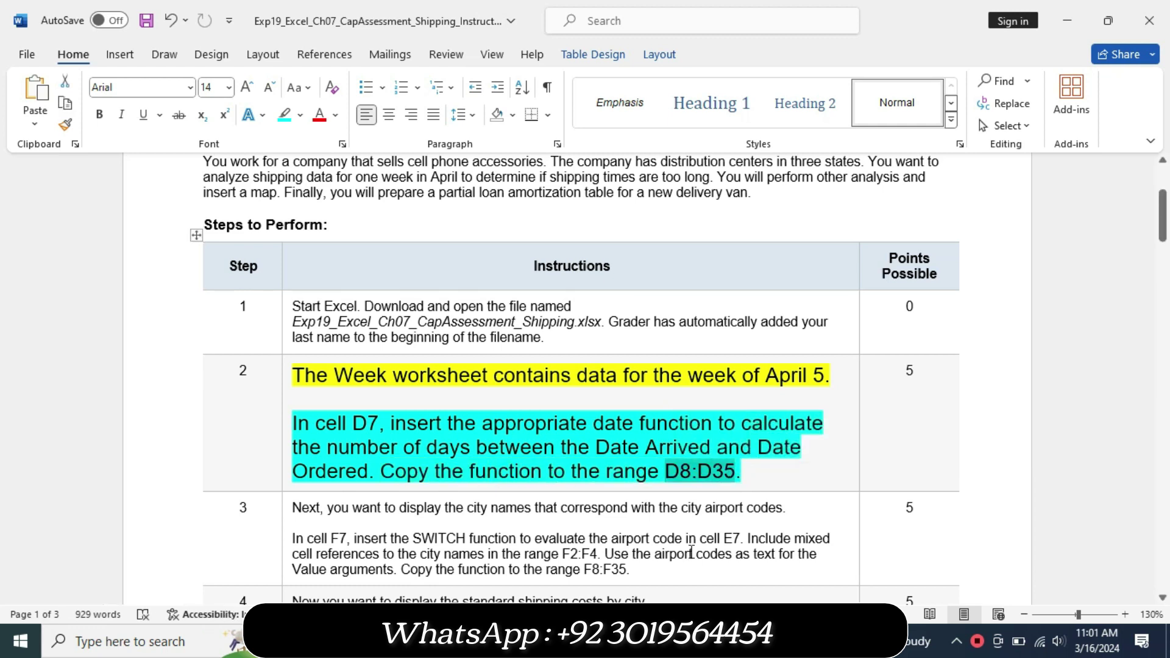
key(alt+Tab)
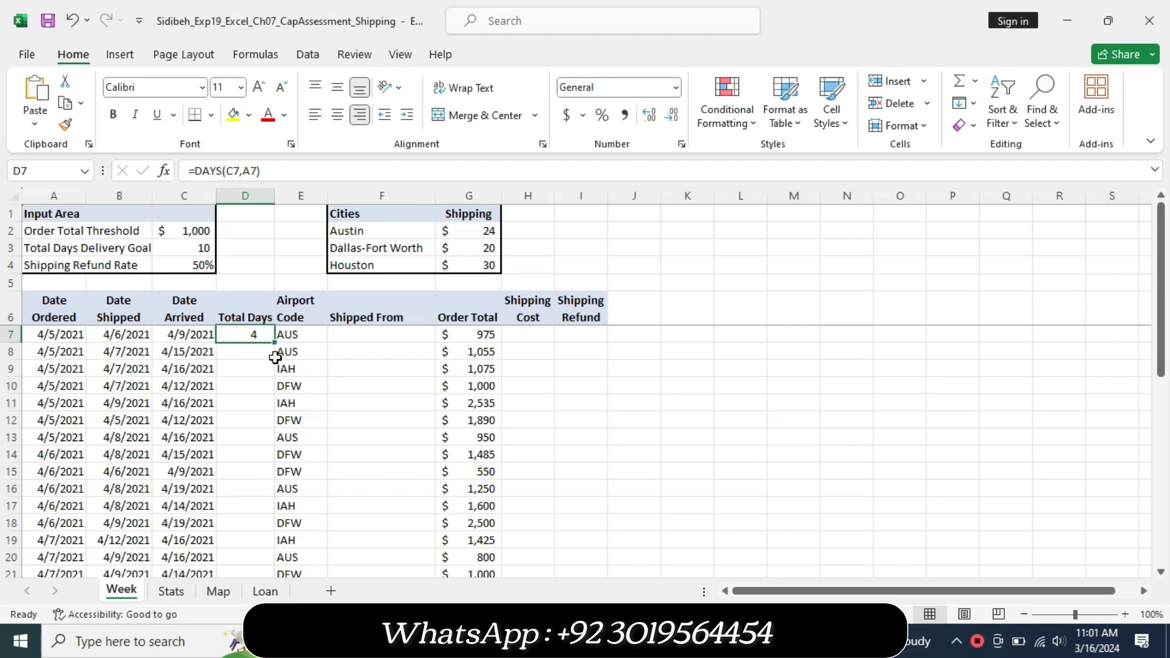
mouse_move(274, 342)
mouse_down()
mouse_move(263, 588)
mouse_move(256, 541)
mouse_up()
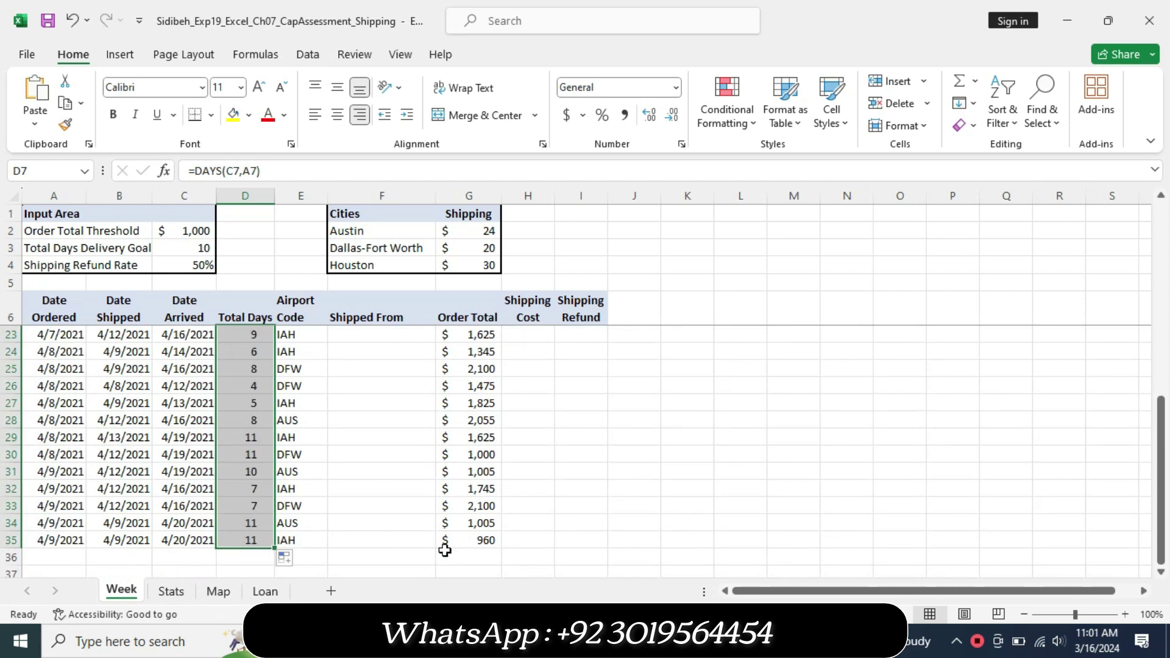
key(alt+Tab)
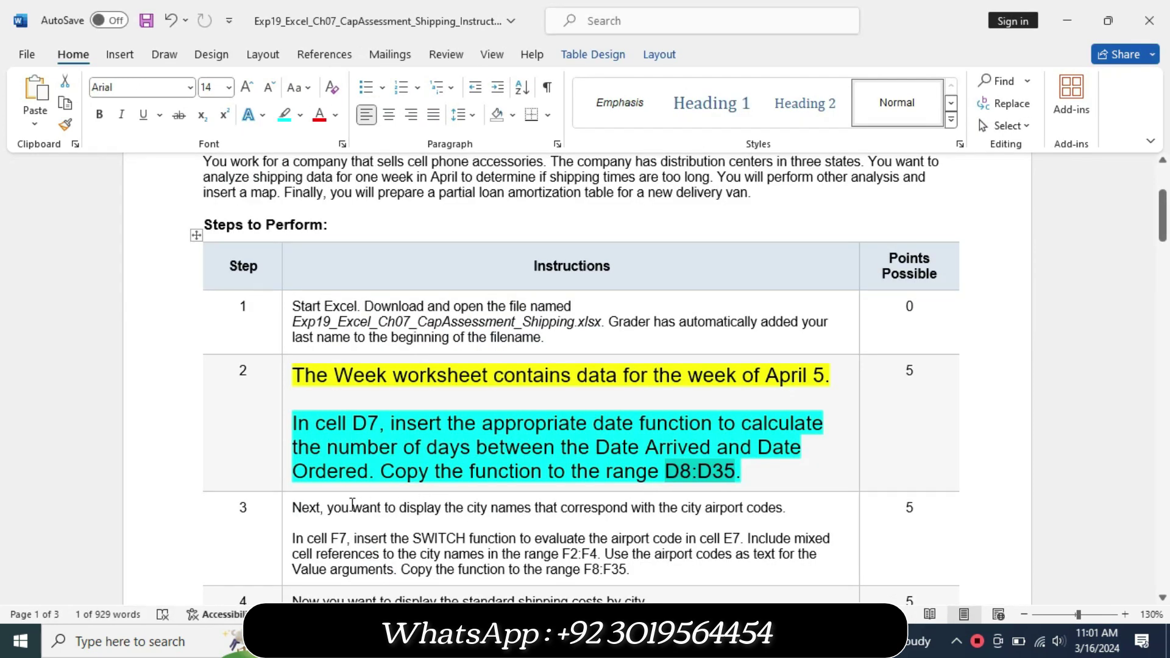
Step: Set step 2's instructions to size 9 with no highlight
click(287, 489)
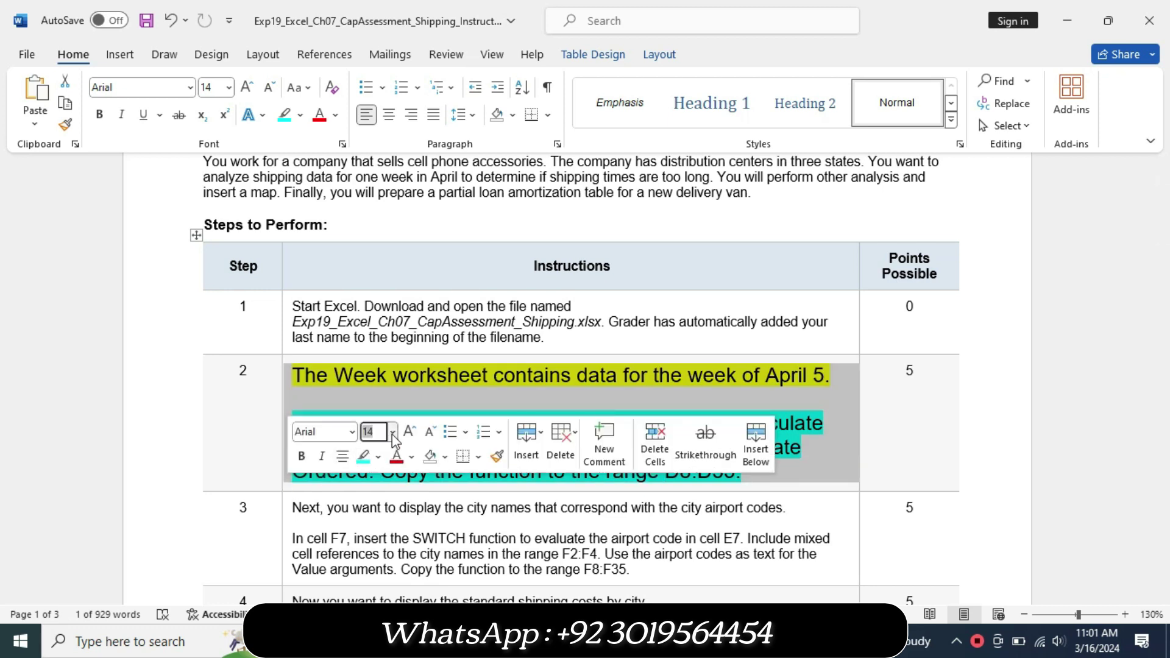
click(392, 432)
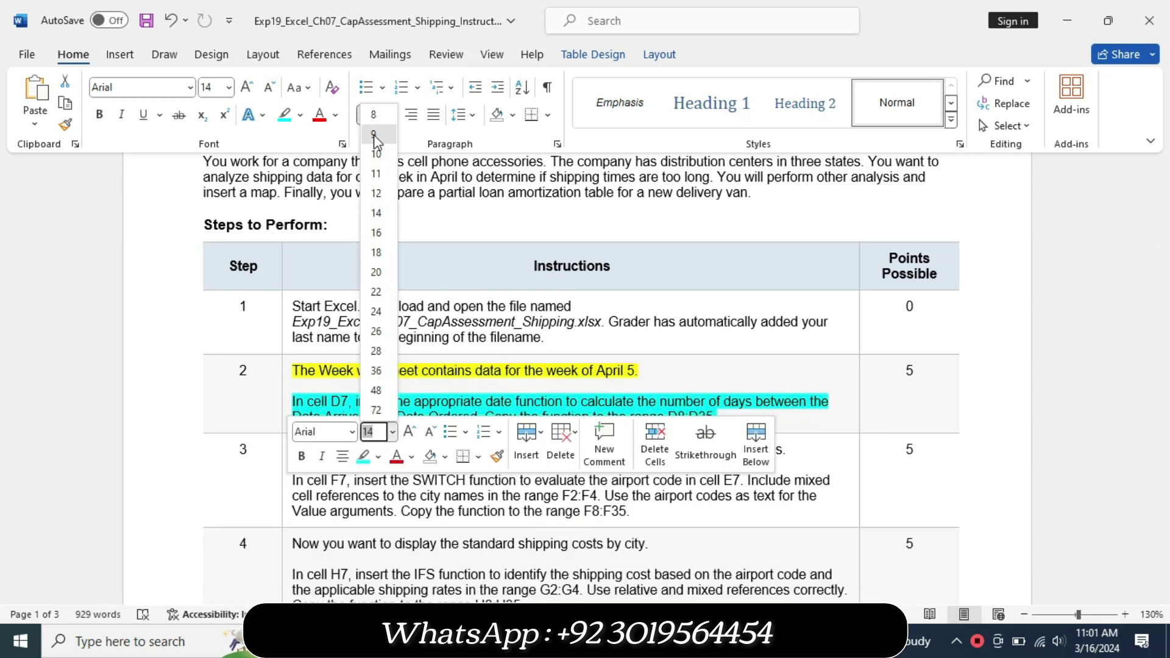
click(374, 134)
click(300, 114)
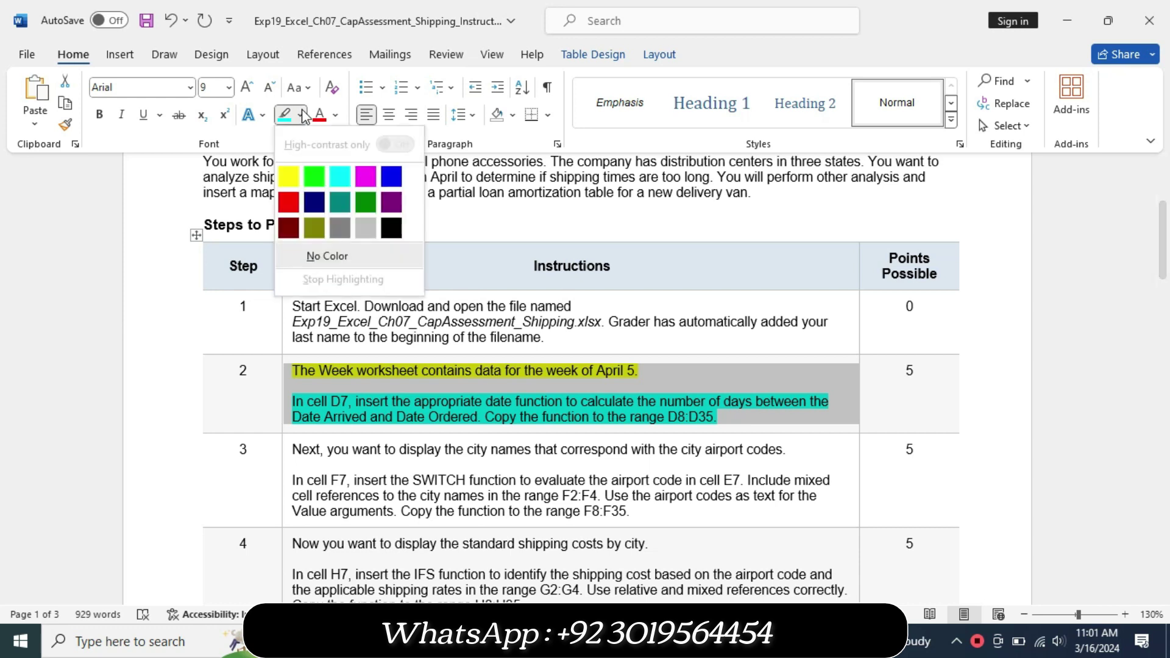
click(314, 255)
key(Right)
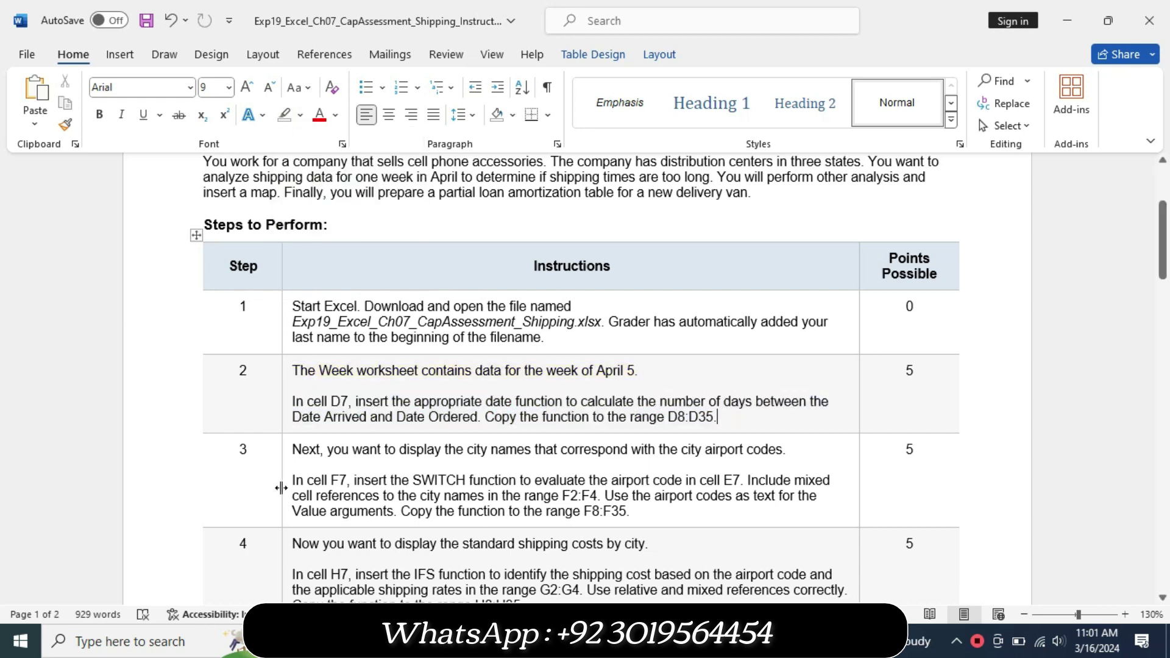
Step: Set step 3's instructions to size 14 and highlight them yellow
click(281, 488)
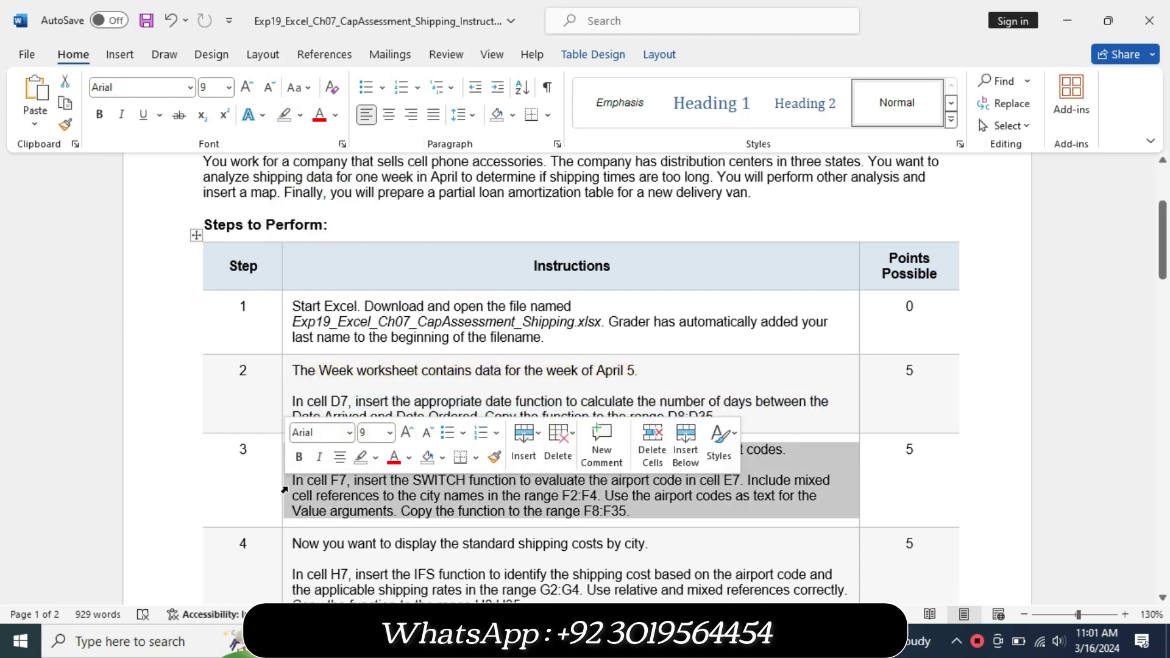
click(390, 433)
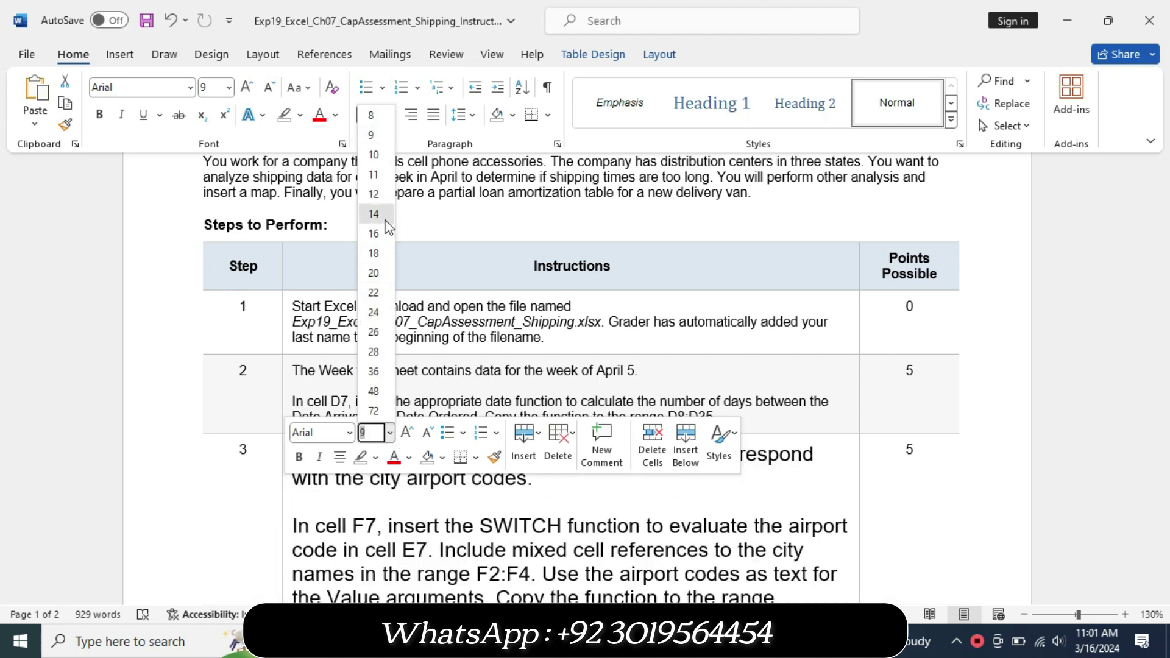
click(385, 219)
click(300, 115)
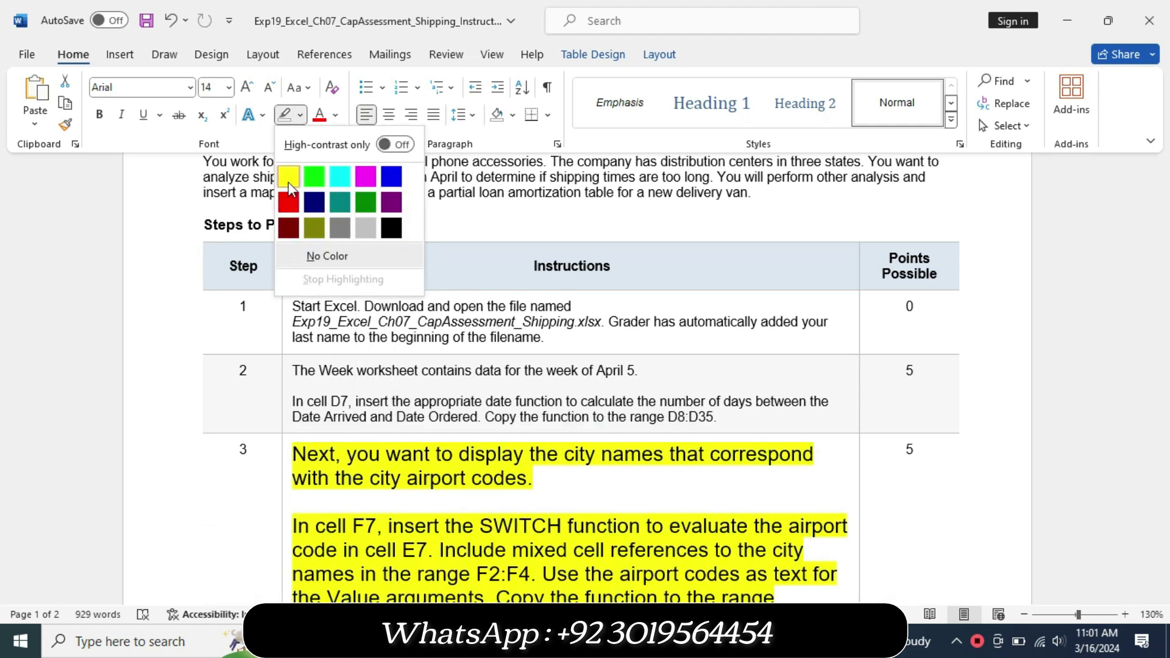
click(288, 177)
drag(1163, 217, 1163, 245)
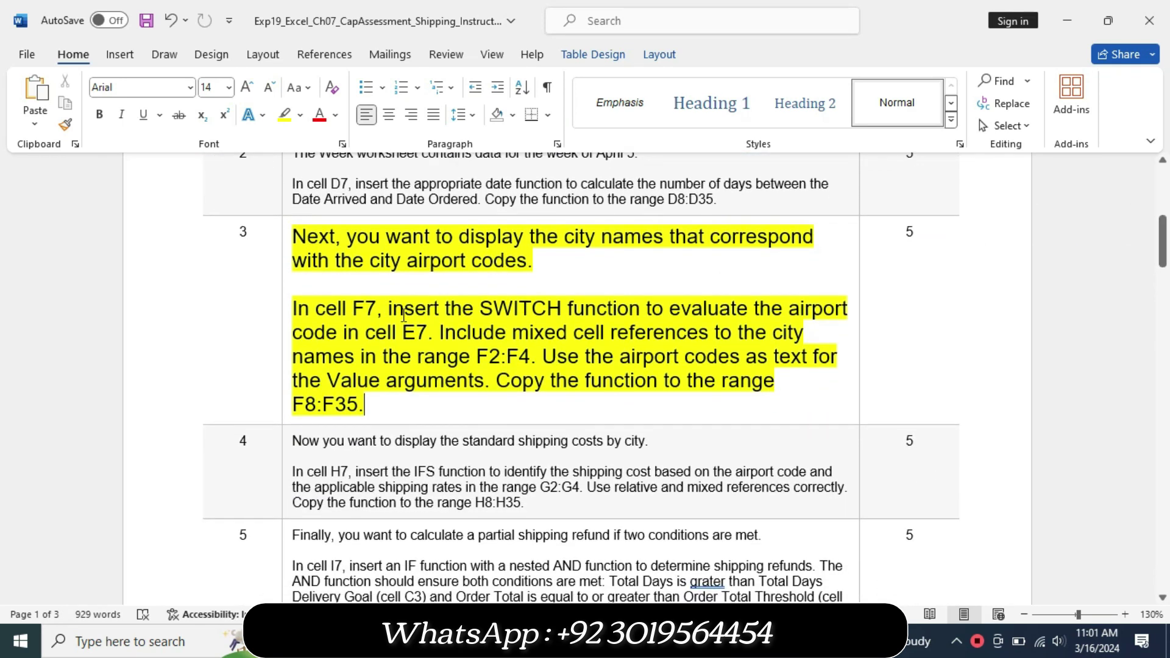
Step: Highlight step 3's cell F7 instructions in turquoise
mouse_move(293, 308)
mouse_down()
mouse_move(484, 346)
mouse_move(508, 364)
mouse_move(495, 381)
mouse_up()
click(584, 356)
click(622, 408)
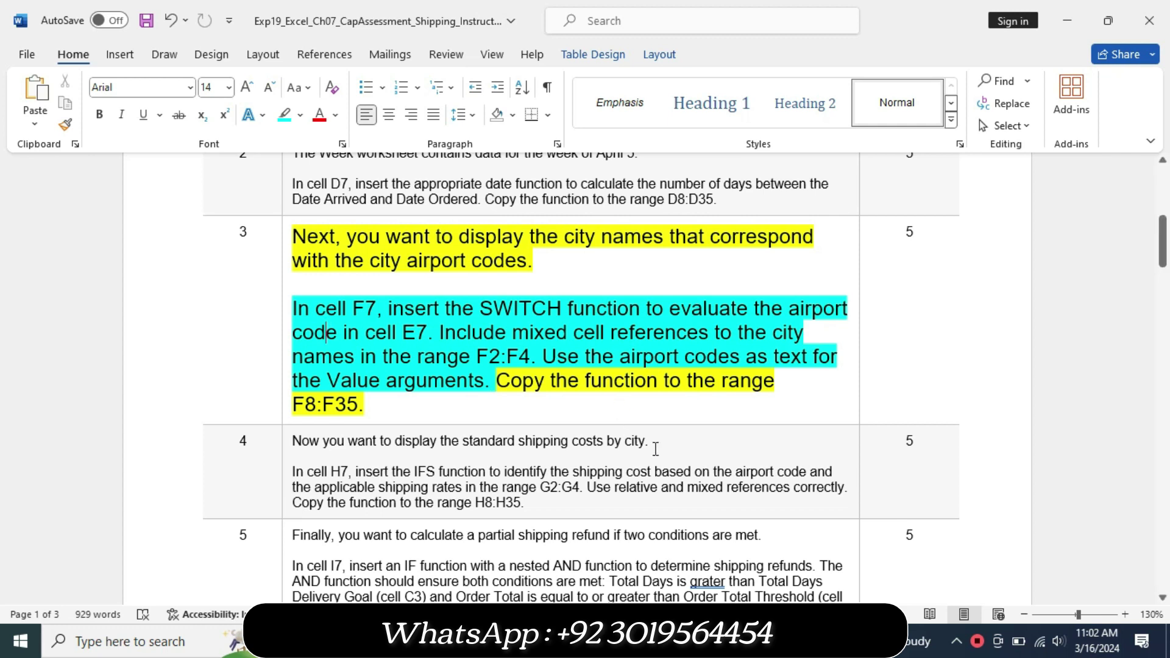
key(alt+Tab)
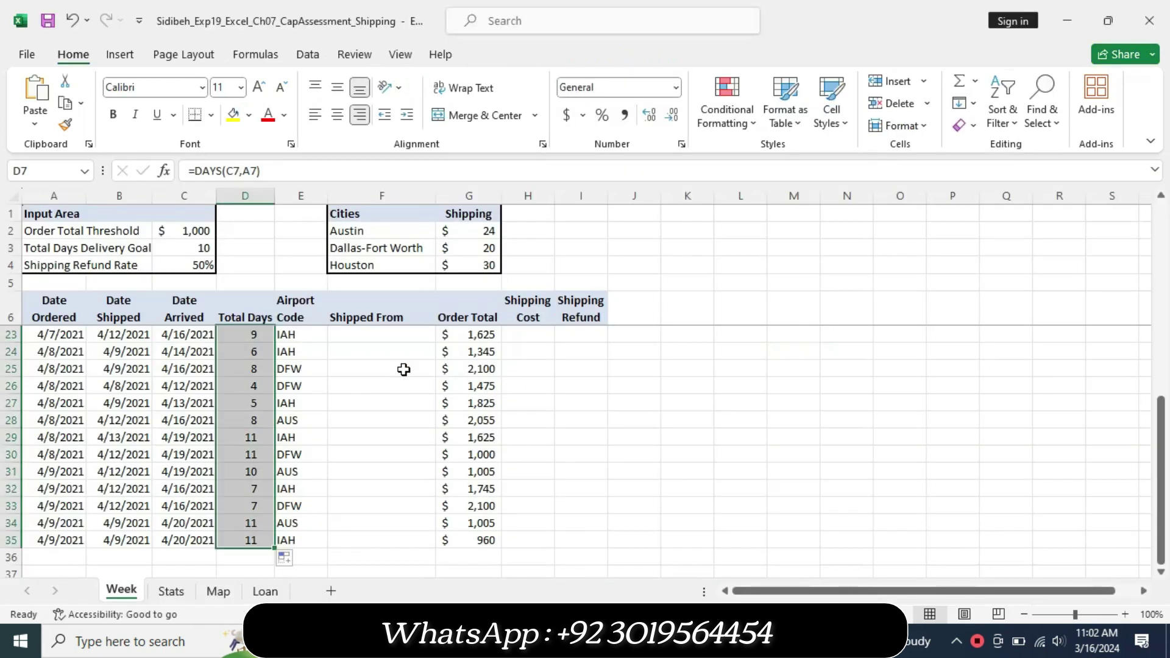
Step: Select F7 and start the formula =sw, checking step 3's SWITCH wording in Word
click(363, 336)
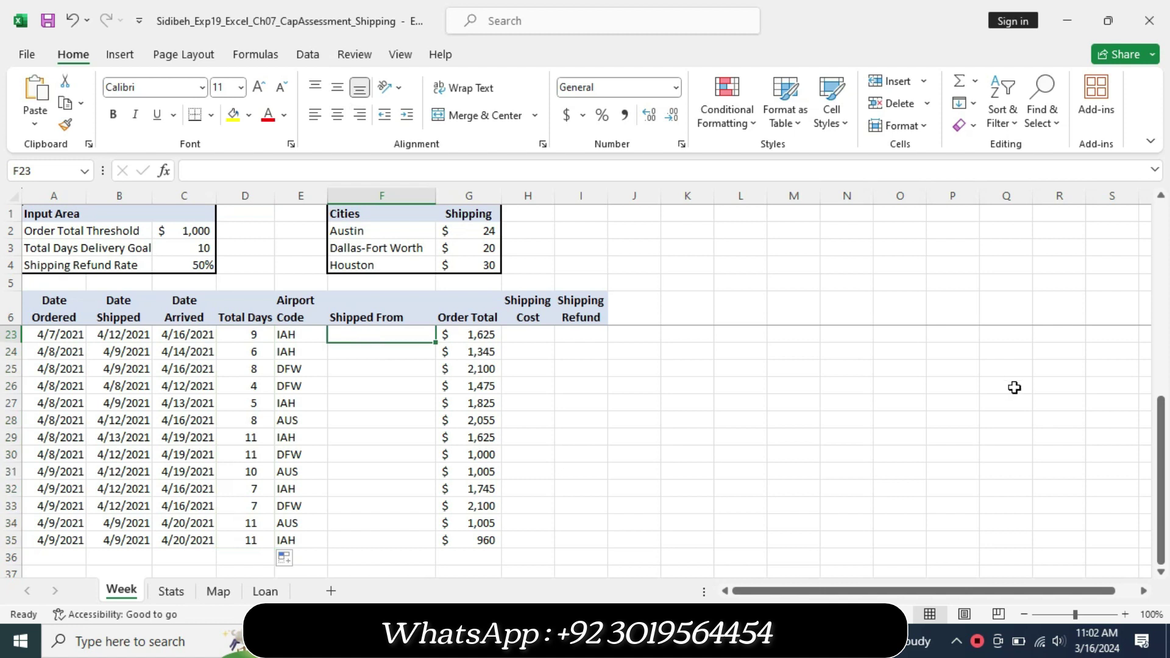
mouse_move(1162, 469)
mouse_down()
mouse_move(1164, 479)
mouse_move(1162, 207)
mouse_up()
click(367, 333)
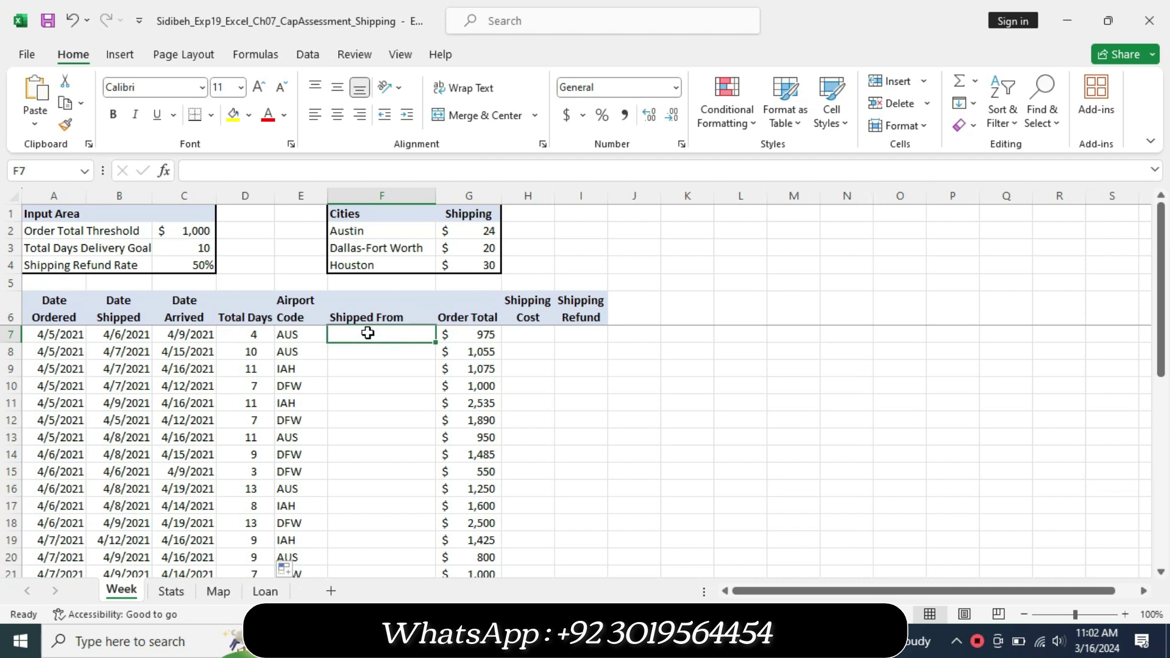
text(=)
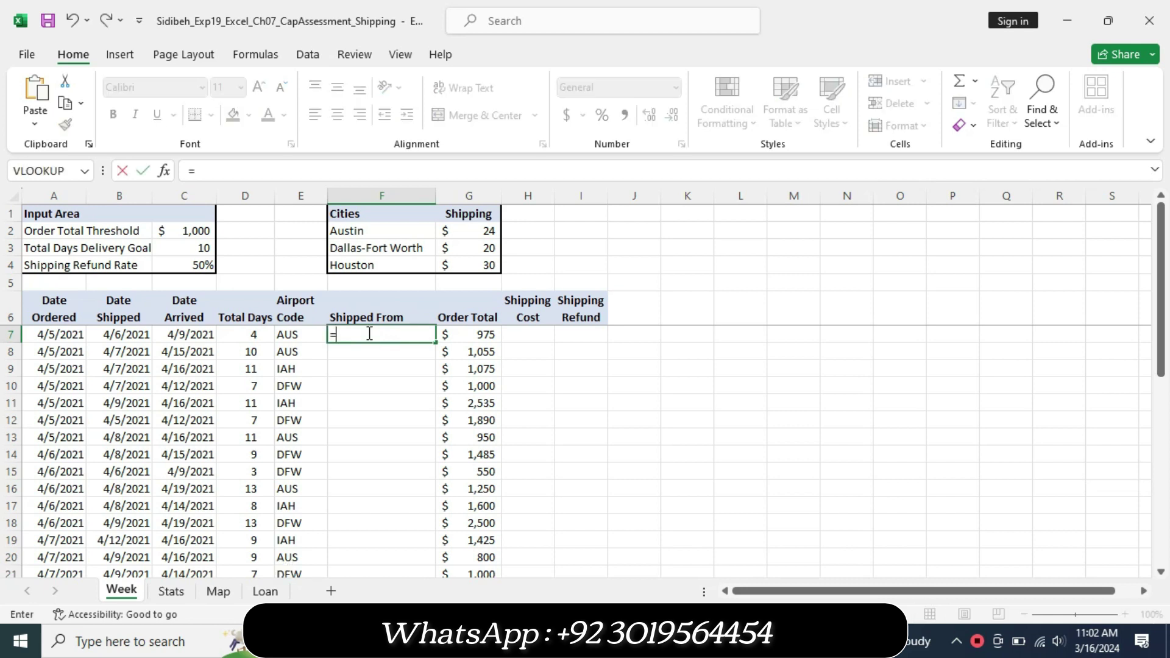
key(alt+Tab)
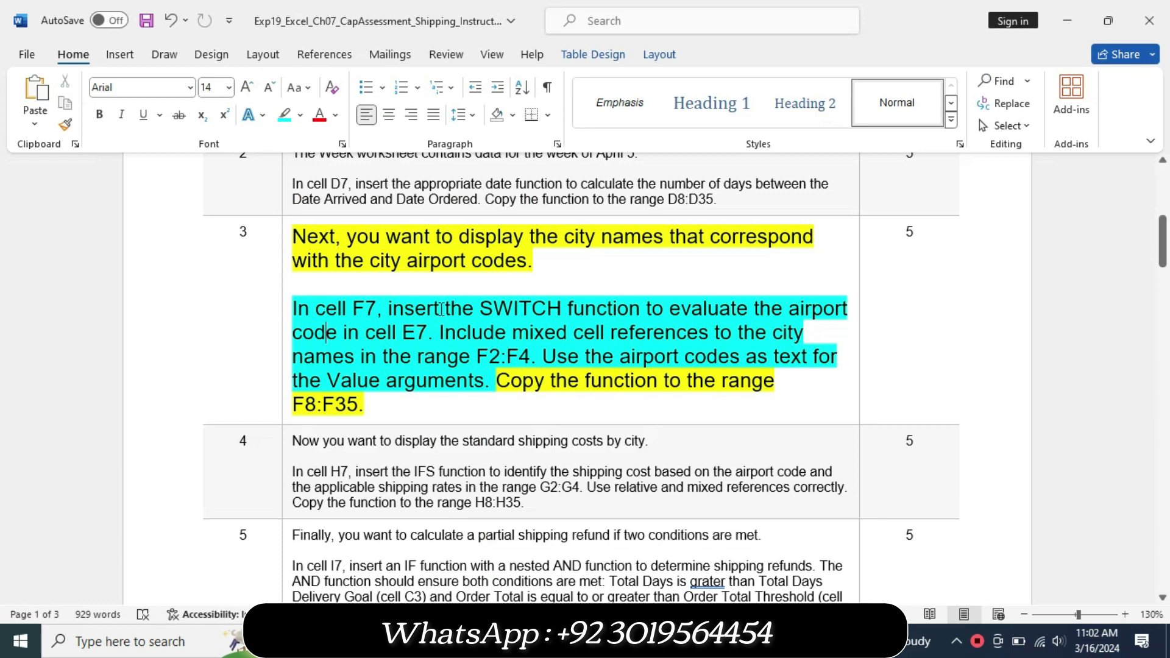
drag(445, 308, 645, 309)
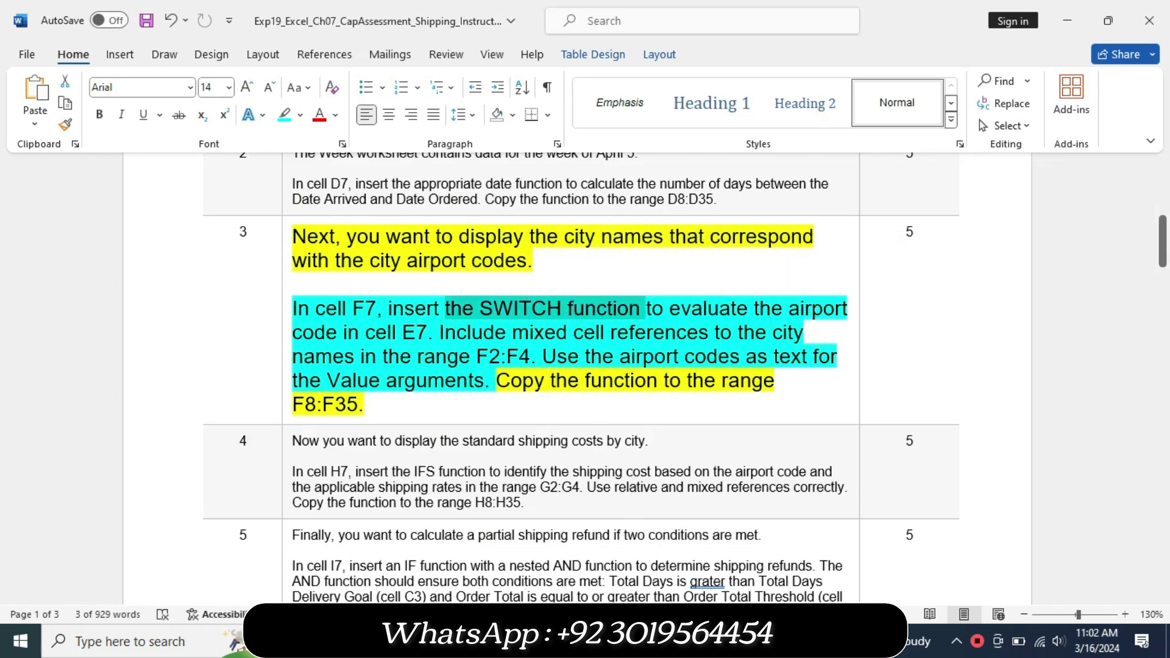
key(alt+Tab)
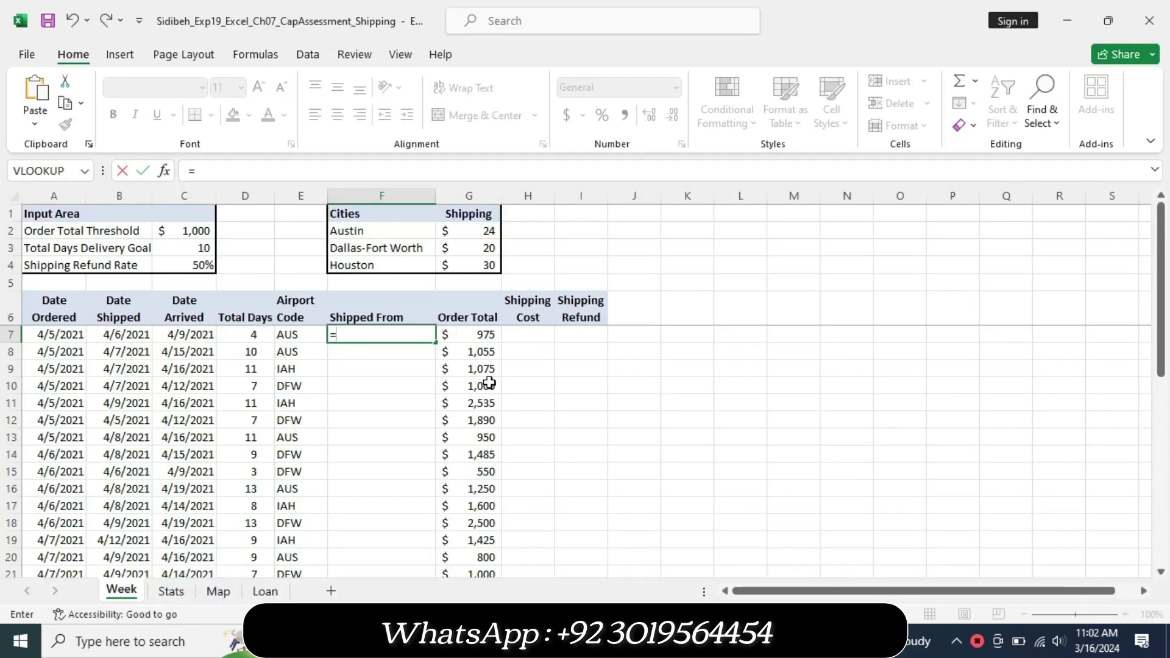
text(sw)
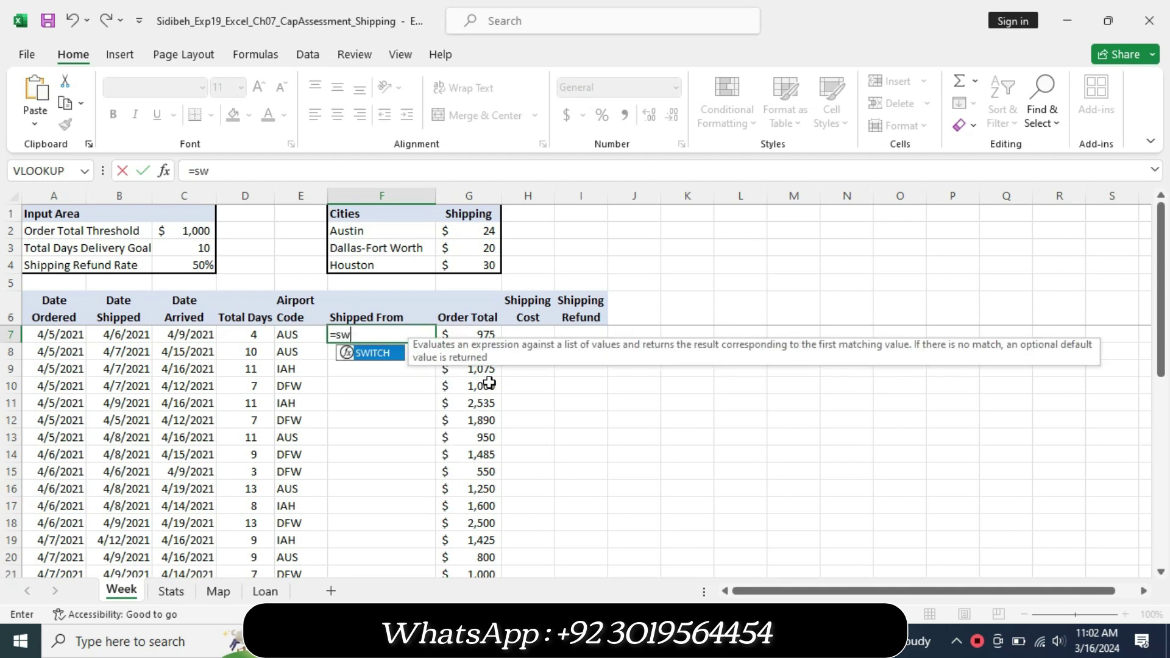
Step: Build F7's SWITCH formula on E7, mapping AUS, DFW, IAH to F$2, F$3, F$4
double_click(372, 353)
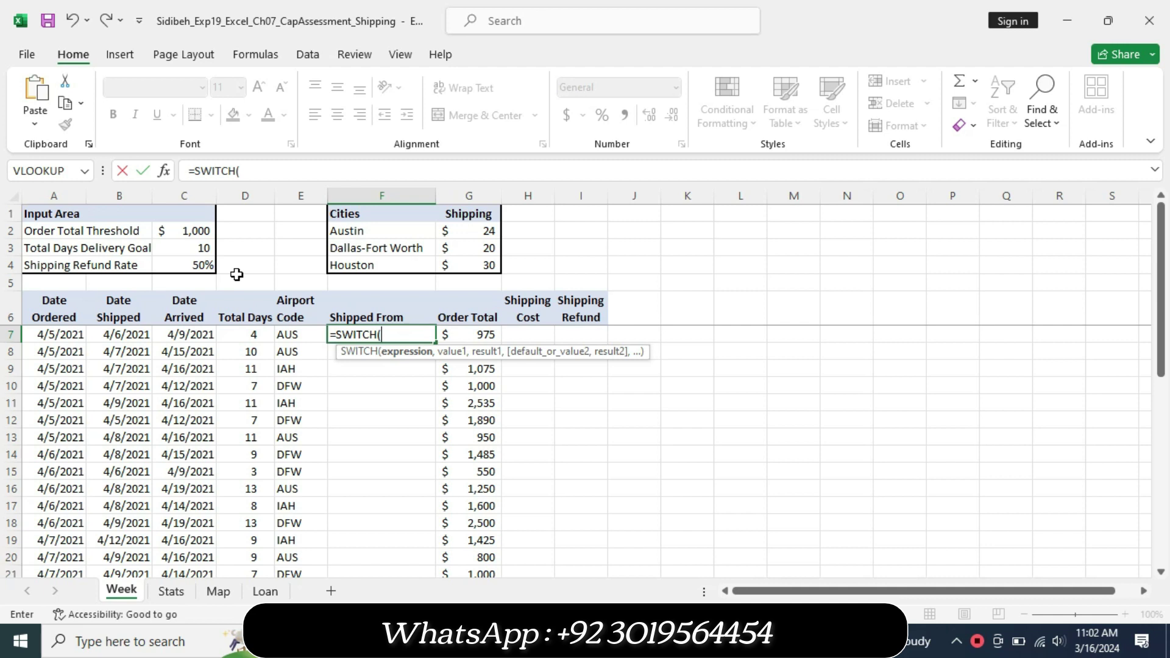
text(E)
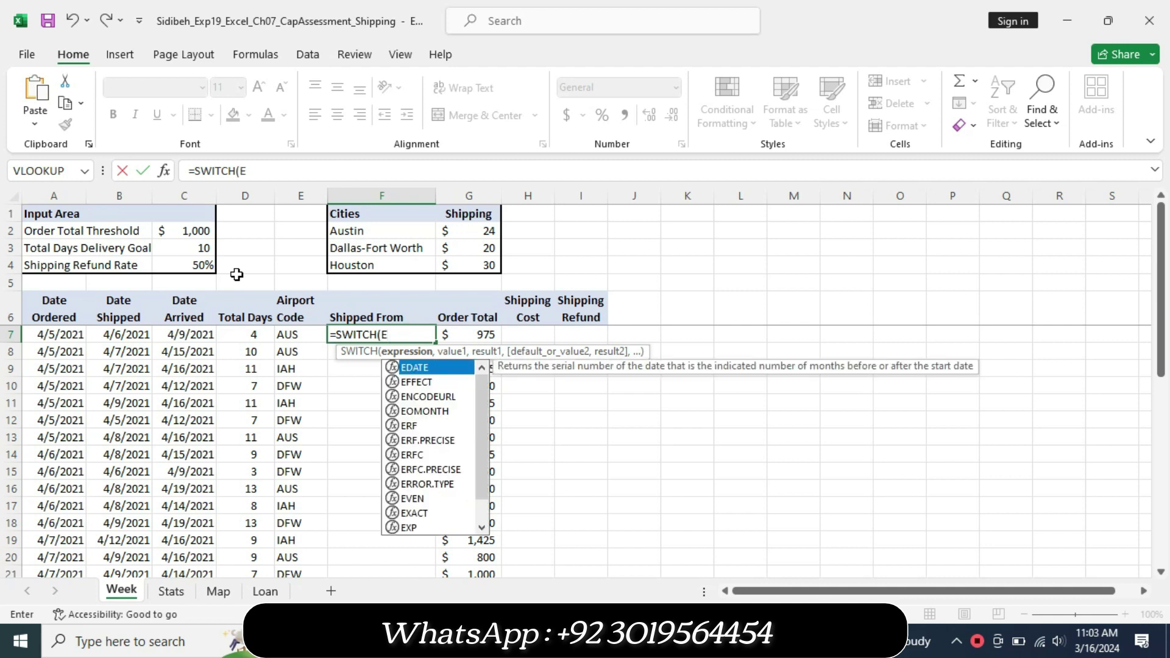
text(7,)
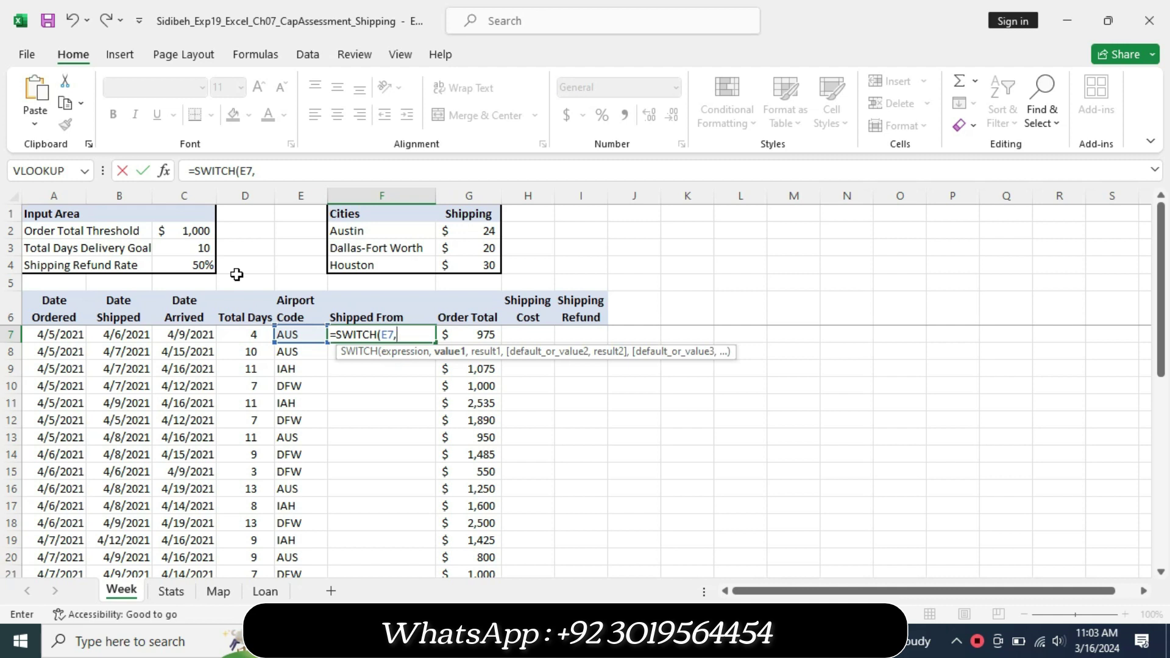
text("AUS)
text(")
text(,)
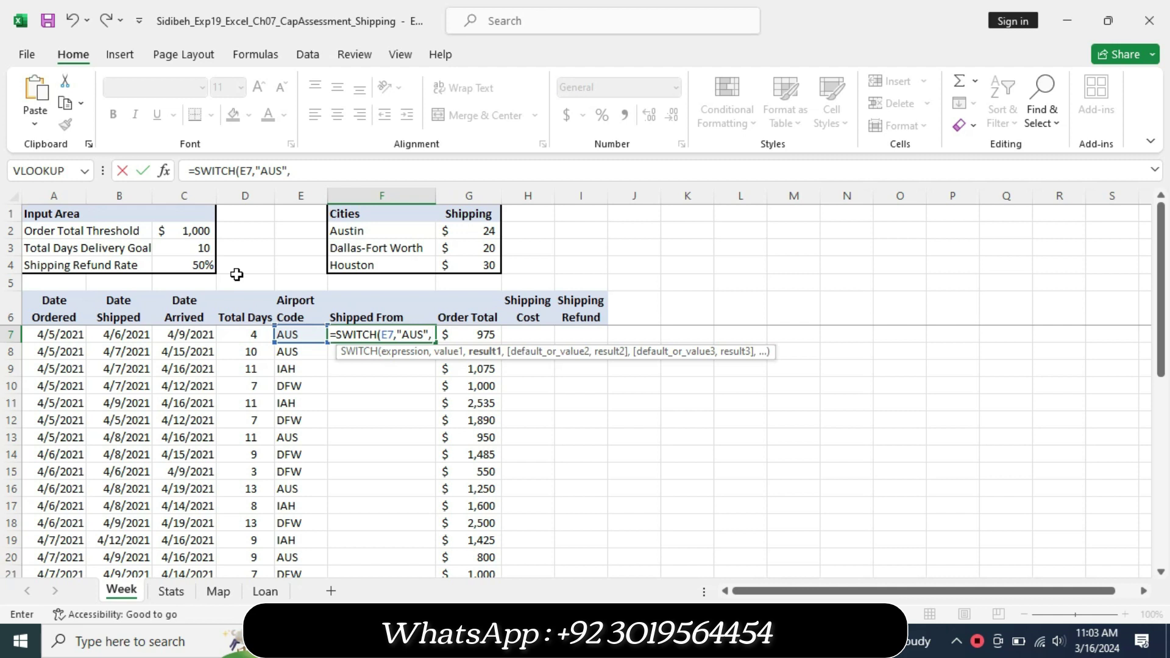
text(F)
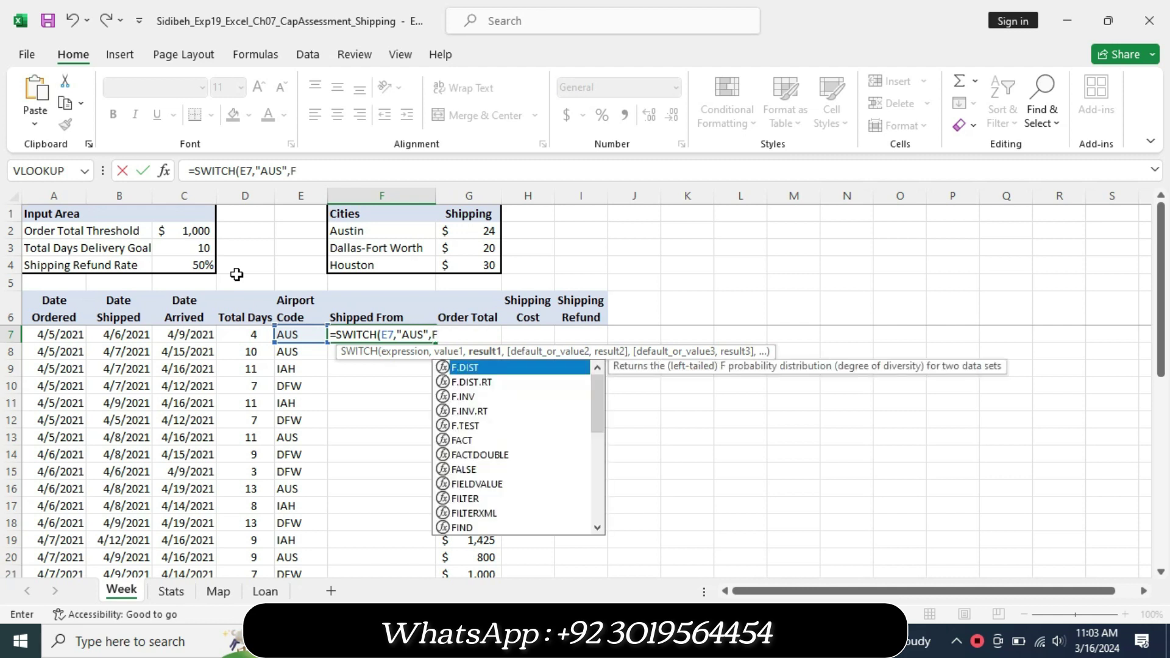
text($)
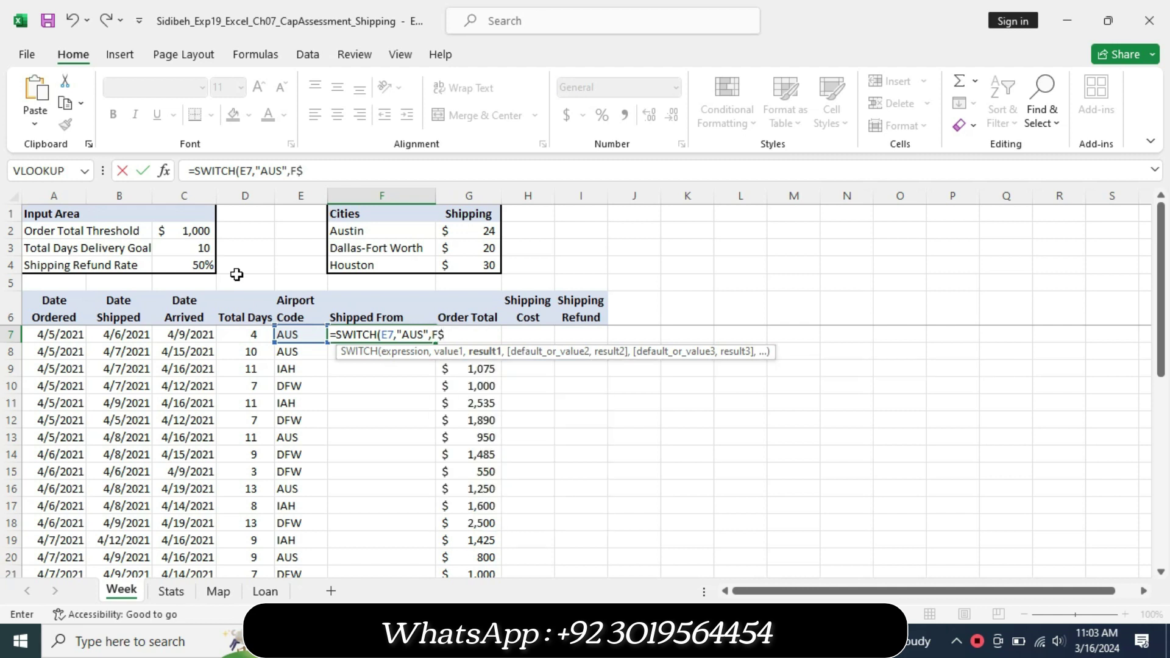
text(2,)
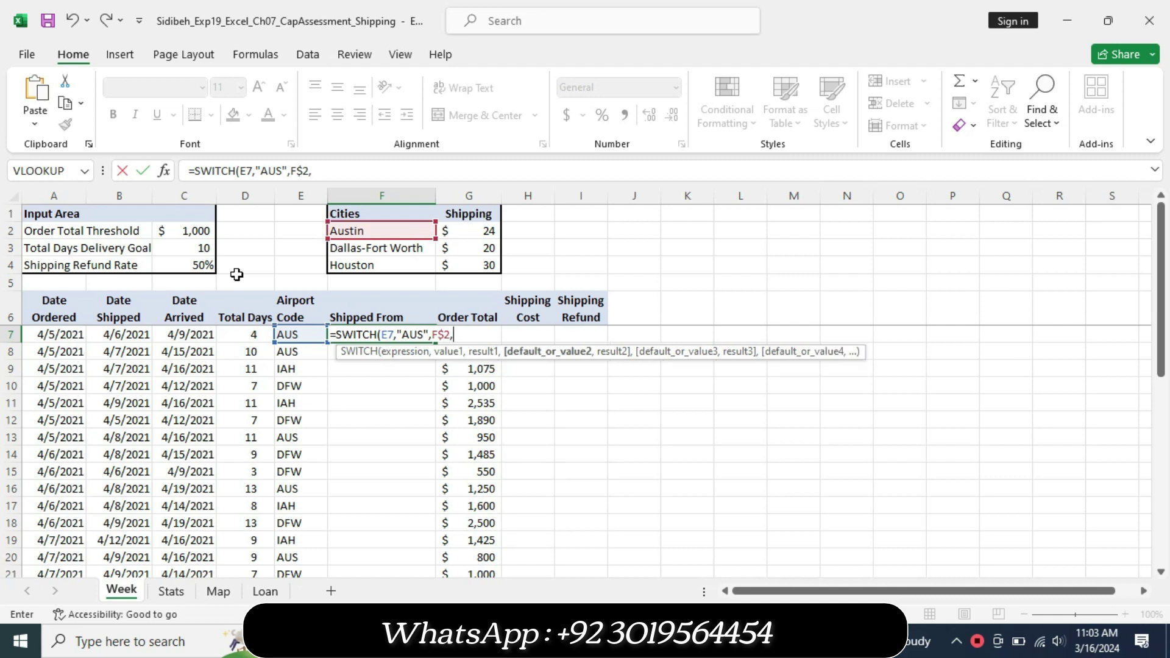
text(")
text(DFW")
text(,)
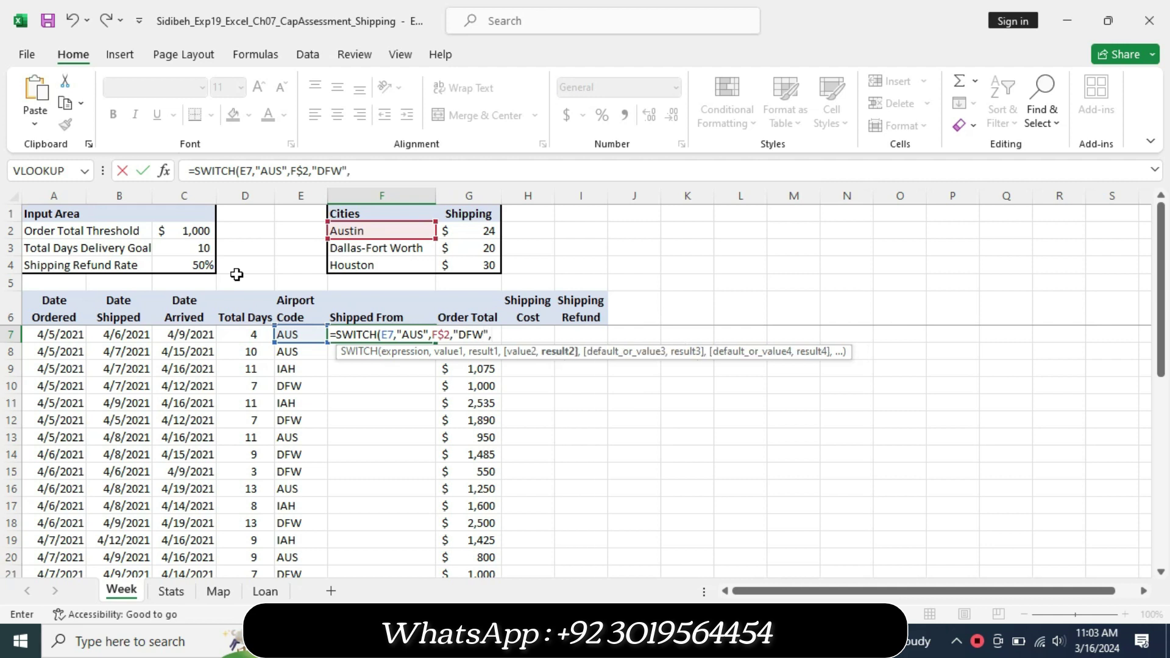
text(F)
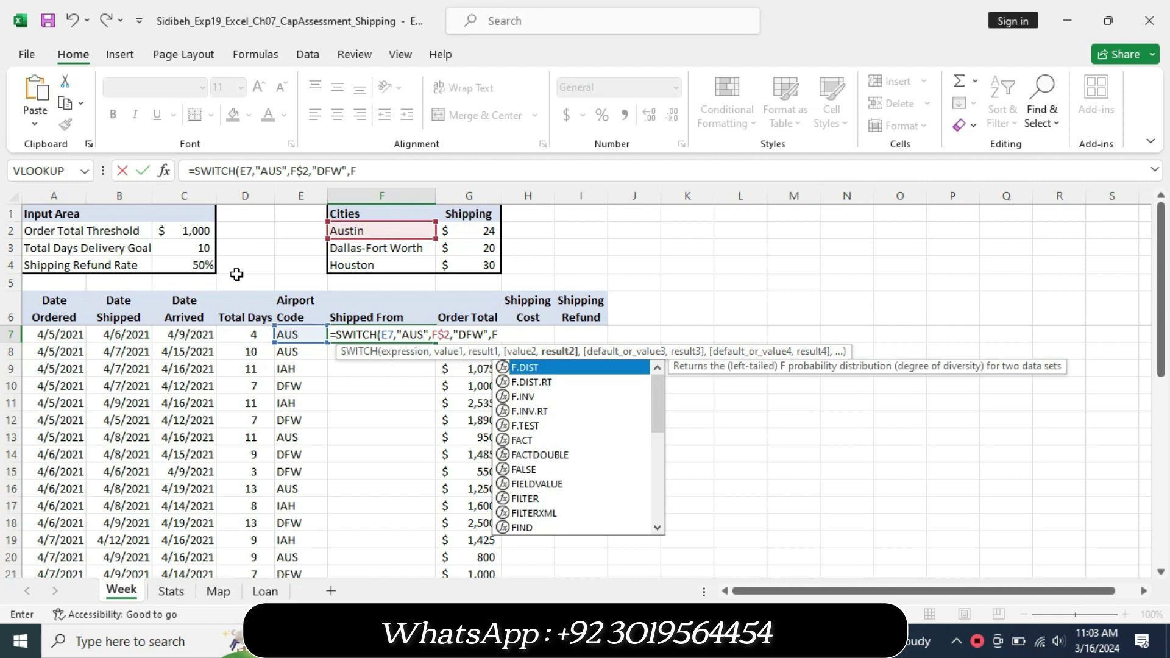
text($3)
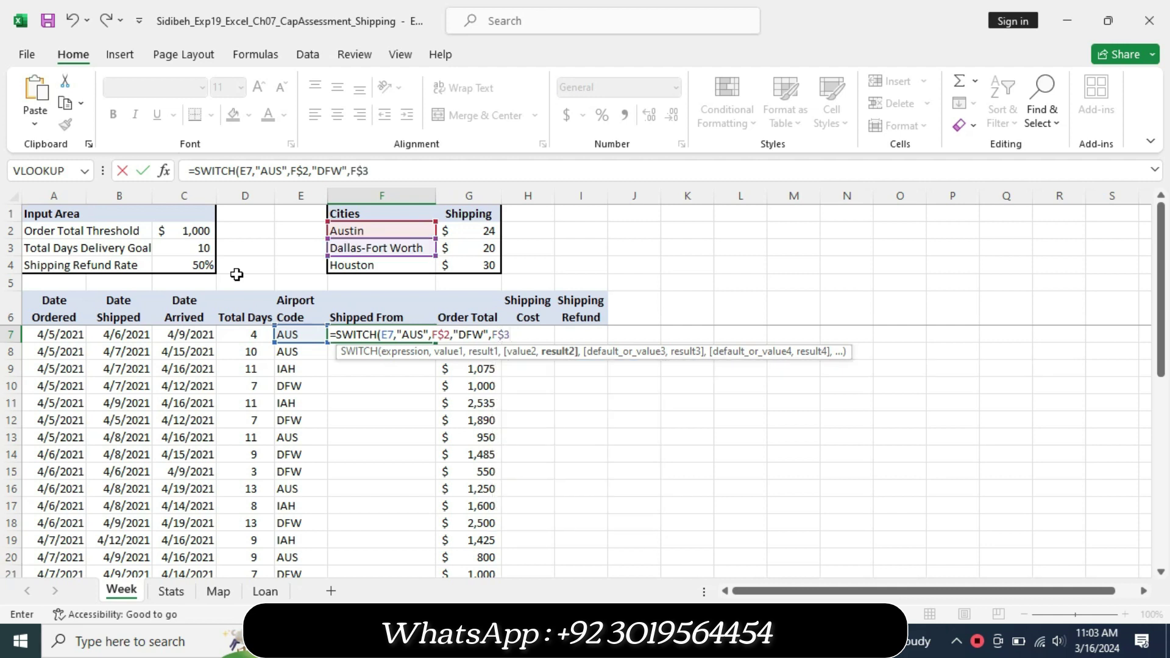
text(,)
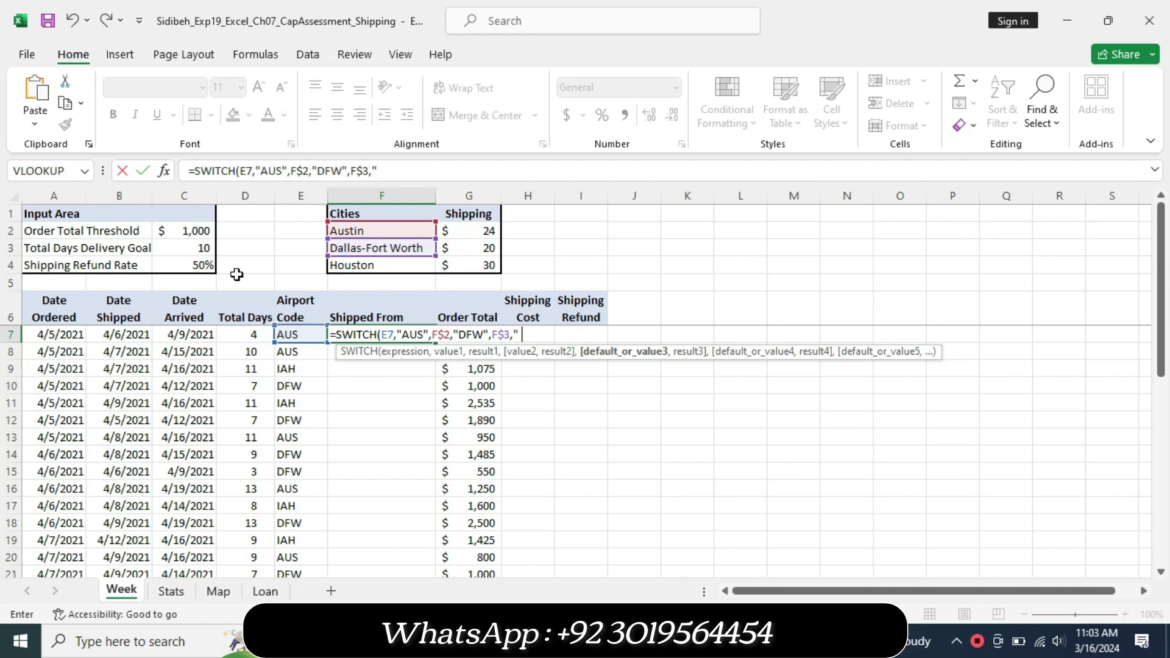
text(AH)
text(")
text(,)
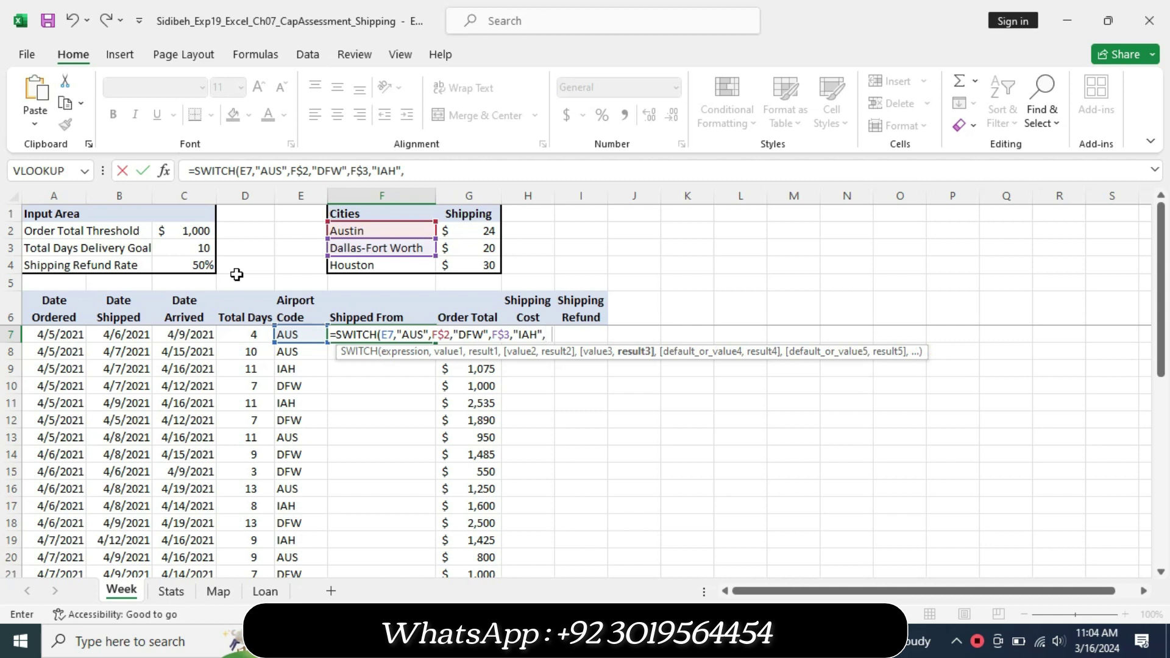
text(F$4)
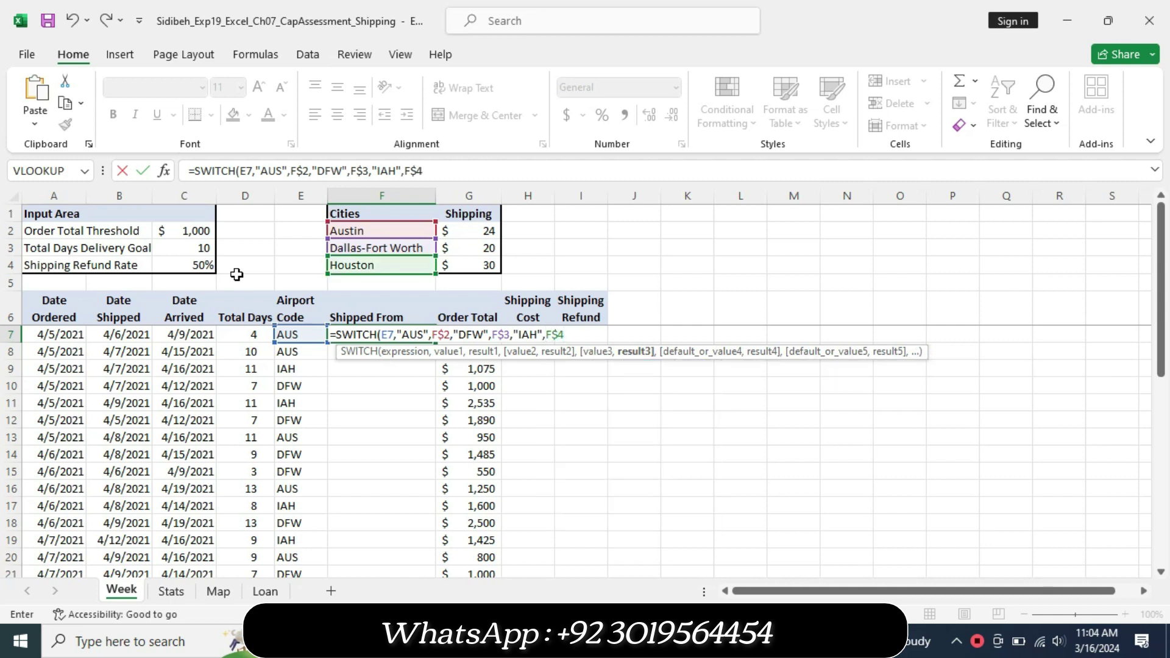
text())
Step: Commit the F7 city formula and highlight the rest of steps 3 and 4 in Word turquoise
key(Return)
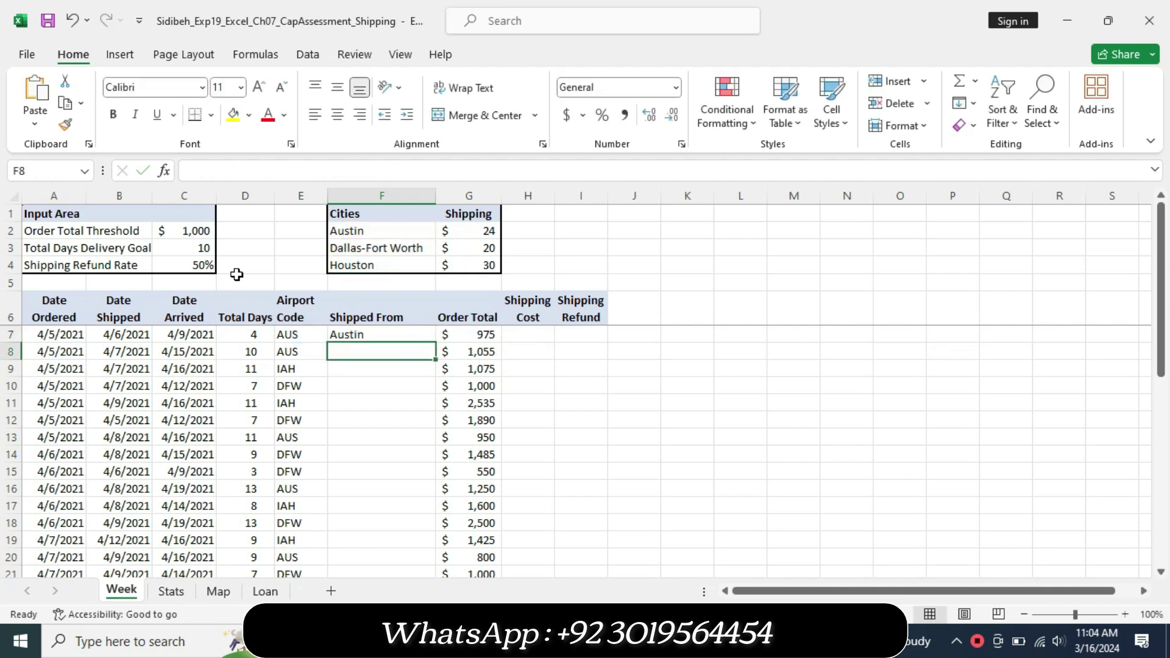
click(348, 333)
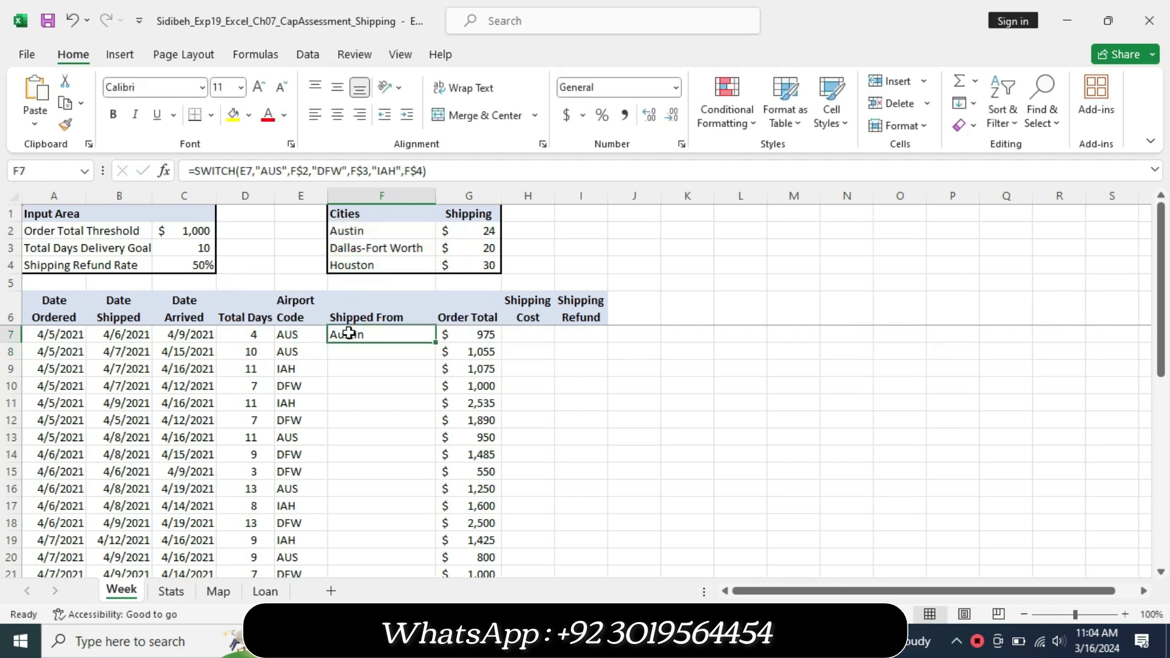
key(alt+Tab)
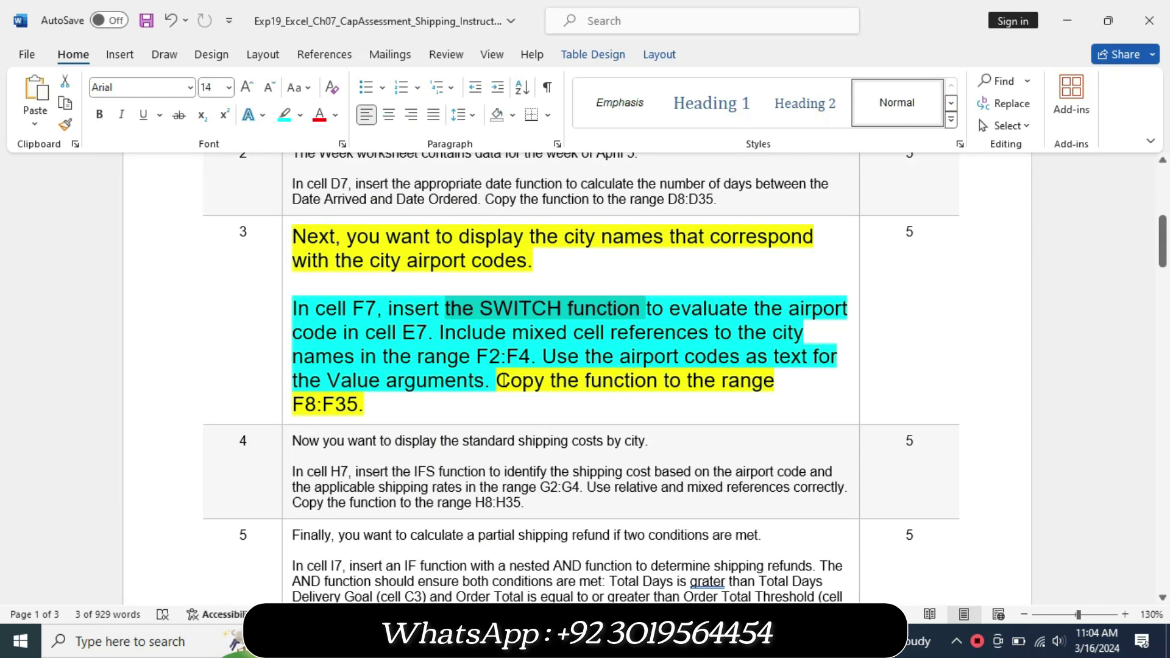
drag(501, 381, 607, 428)
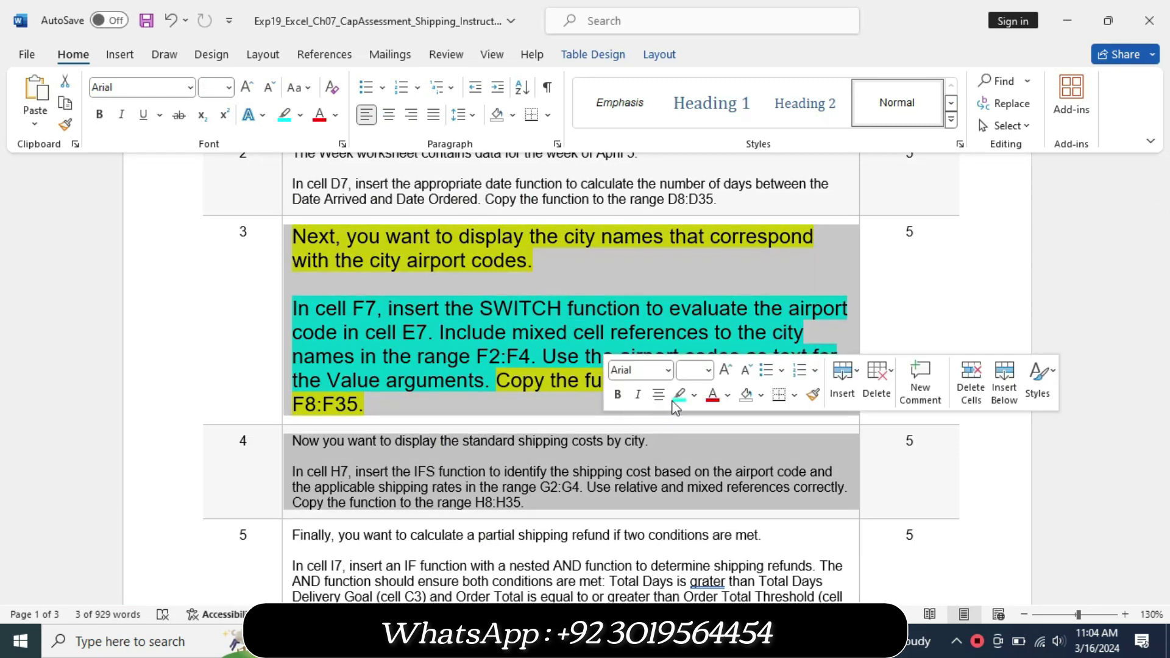
click(678, 395)
drag(496, 381, 687, 392)
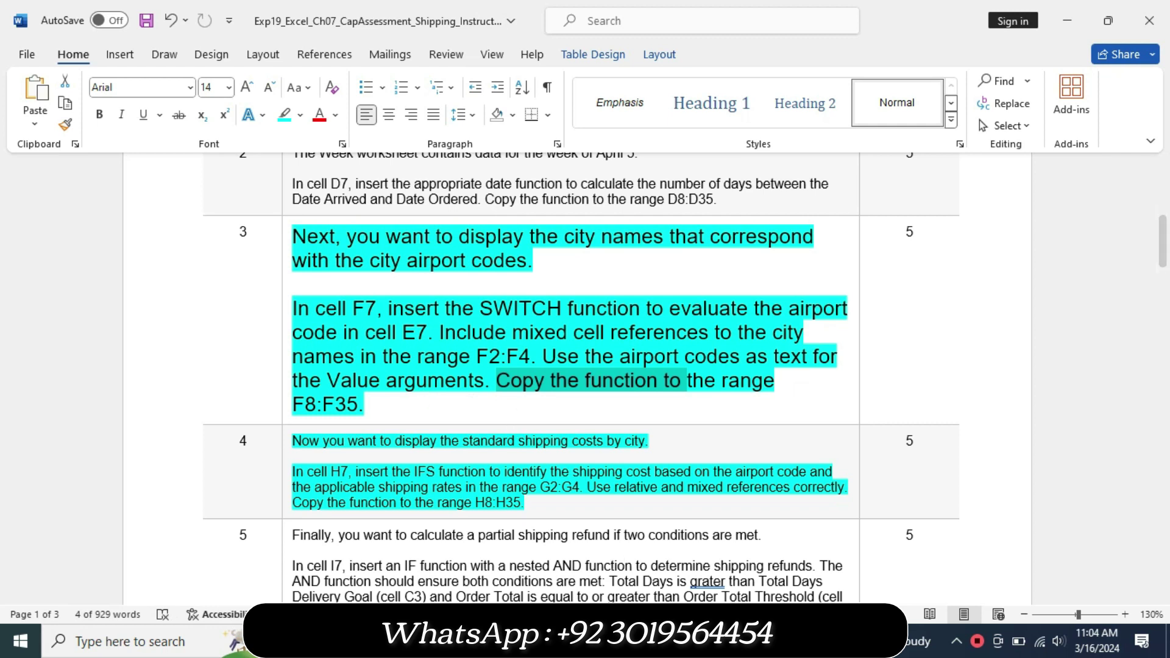
key(alt+Tab)
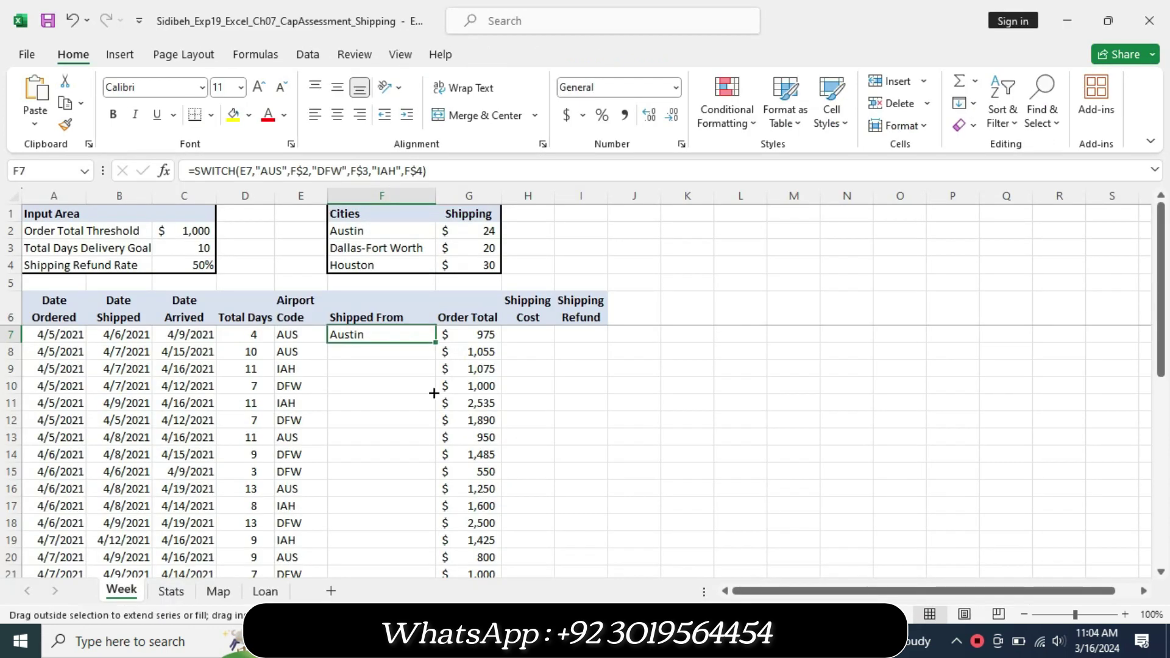
Step: Fill the F7 formula down through F35 so every order shows its city
mouse_move(434, 393)
mouse_down()
mouse_move(434, 600)
mouse_move(404, 550)
mouse_up()
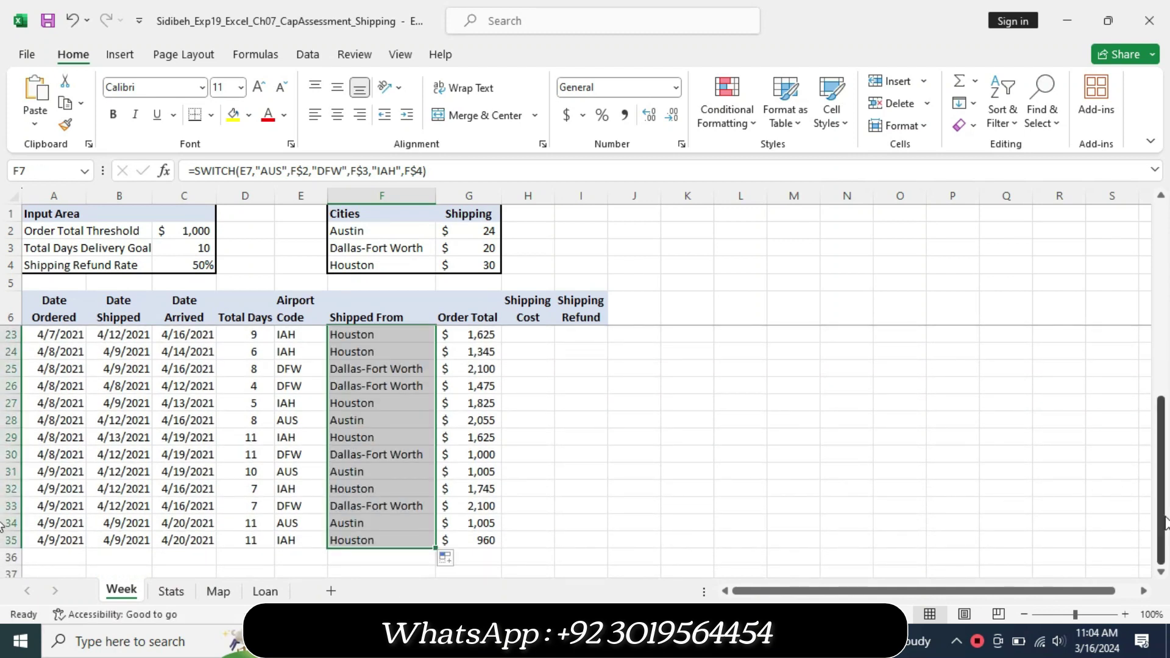
drag(1164, 523, 1162, 240)
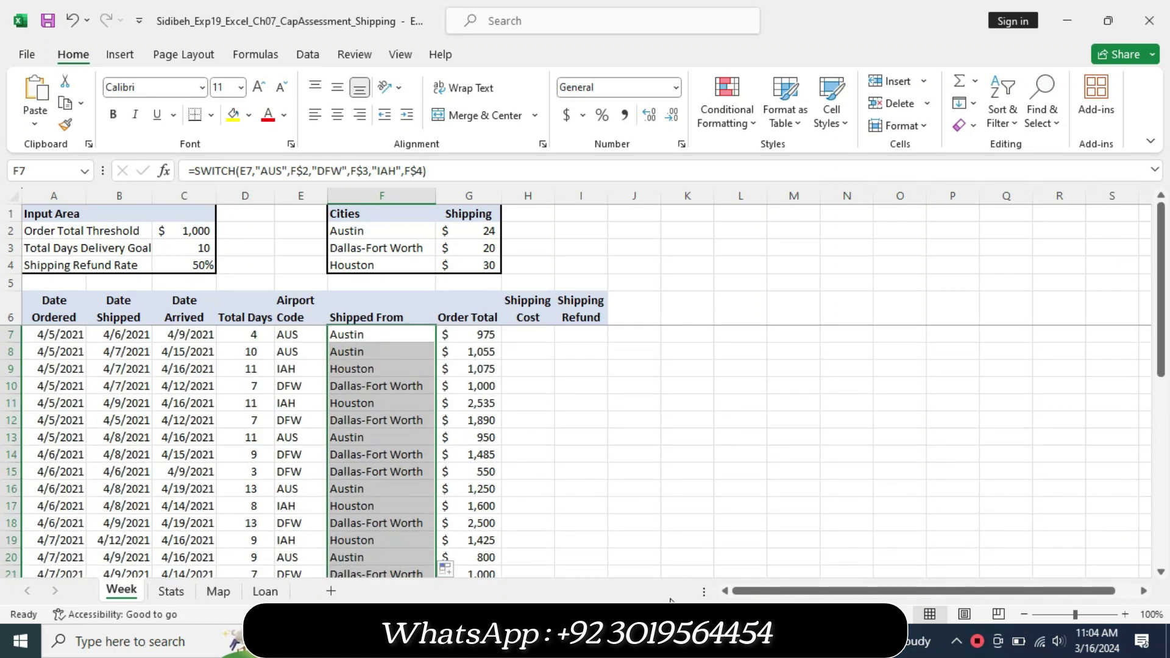
key(alt+Tab)
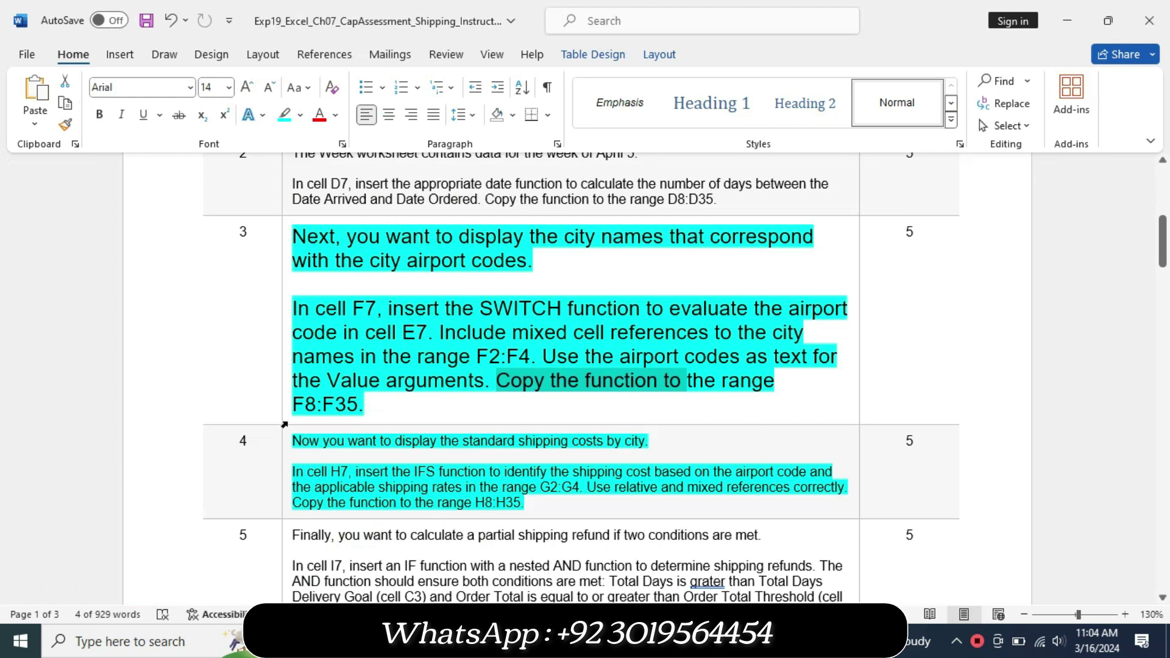
Step: Set step 3's instruction text to size 9 with no highlight
click(284, 424)
click(391, 365)
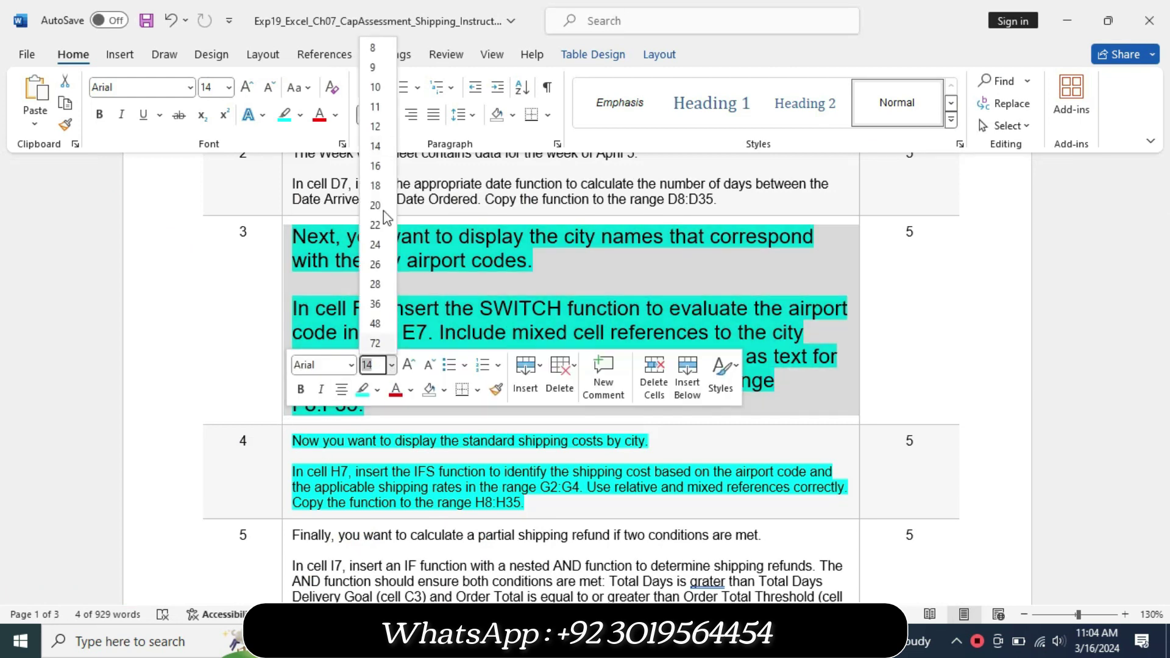
click(373, 67)
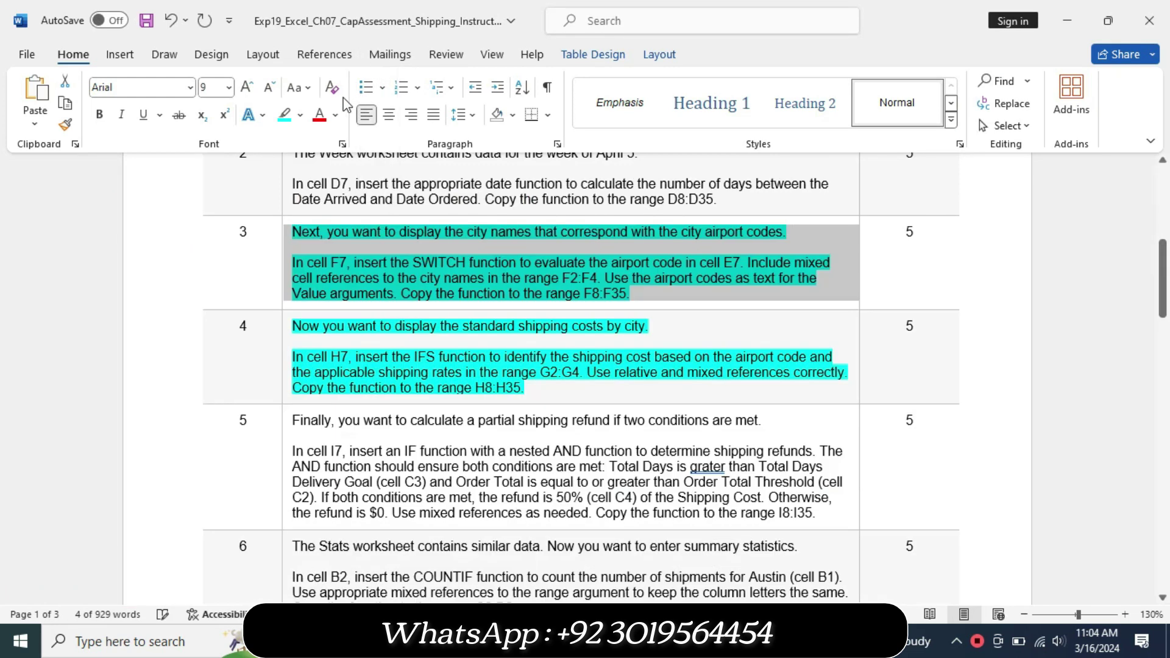
click(299, 117)
click(309, 253)
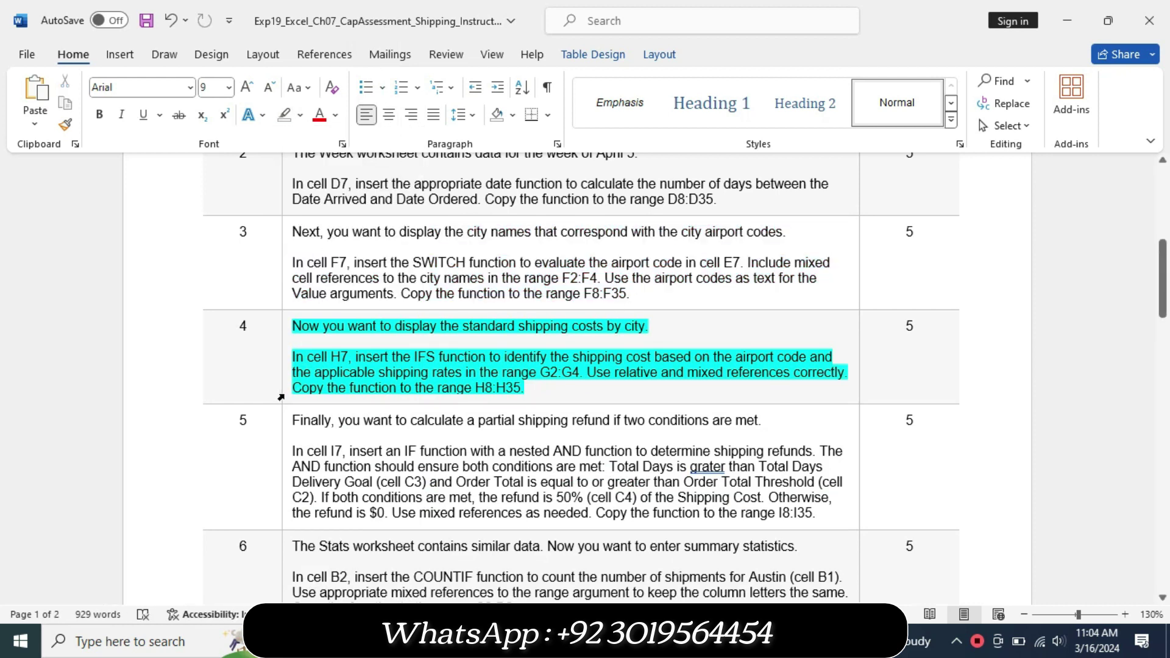
Step: Enlarge step 4's instruction text to size 14
click(281, 398)
click(389, 340)
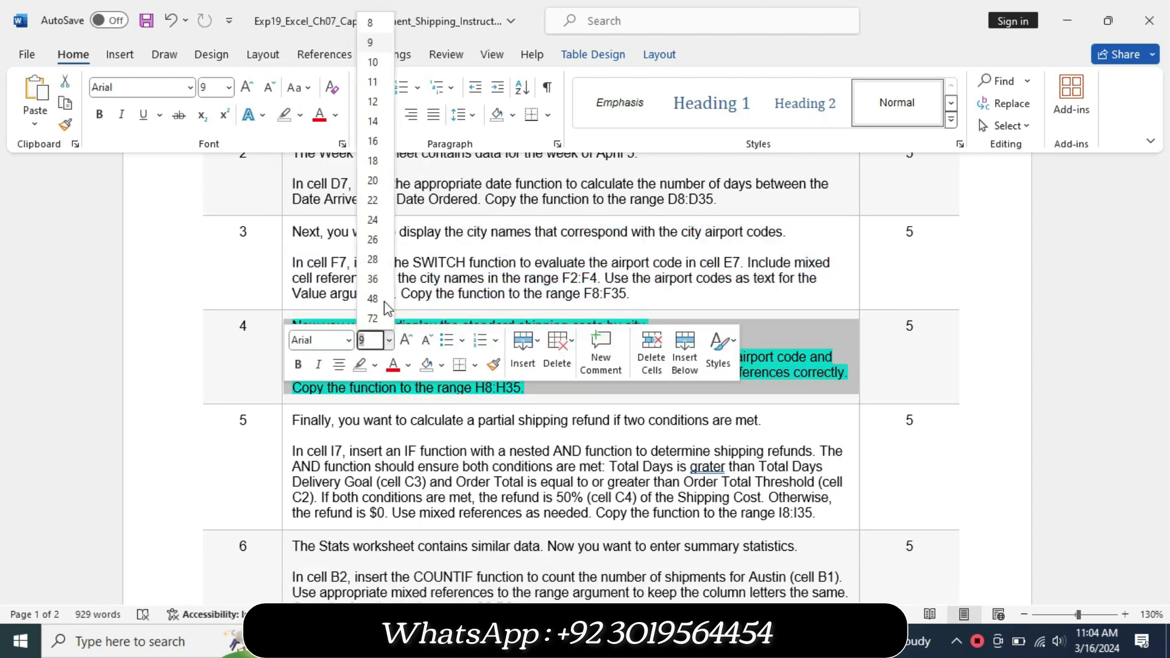
click(373, 122)
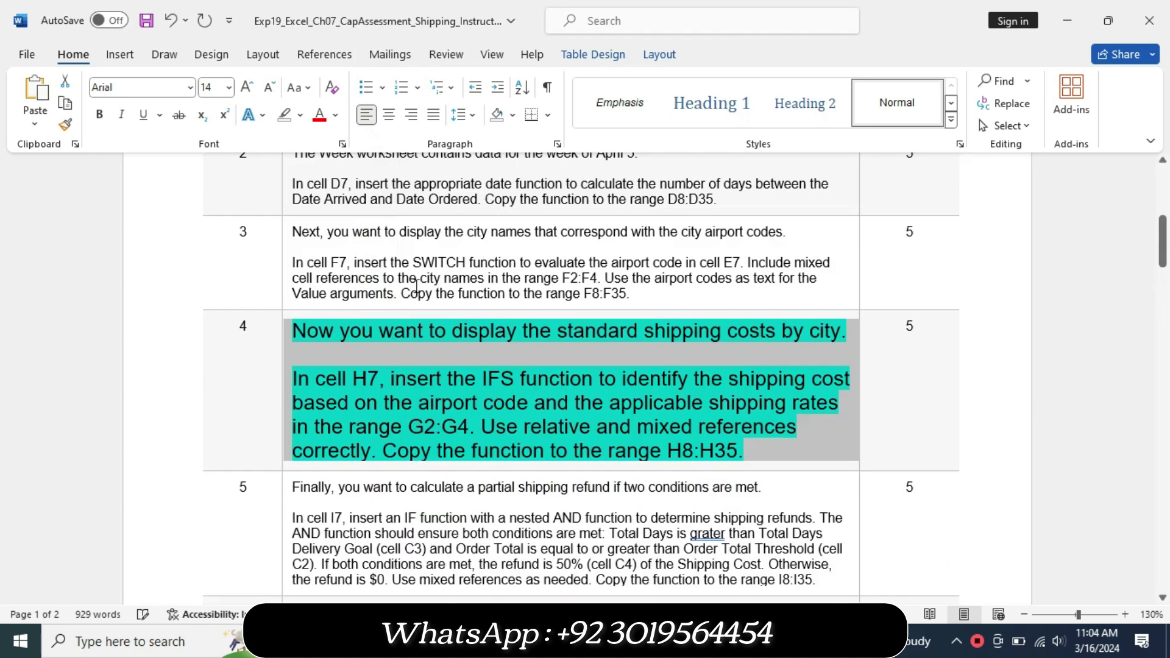
Step: Mark the cell H7 instruction sentence and select cell H7 on the Week sheet
mouse_move(315, 379)
mouse_down()
mouse_move(476, 407)
mouse_move(476, 427)
mouse_up()
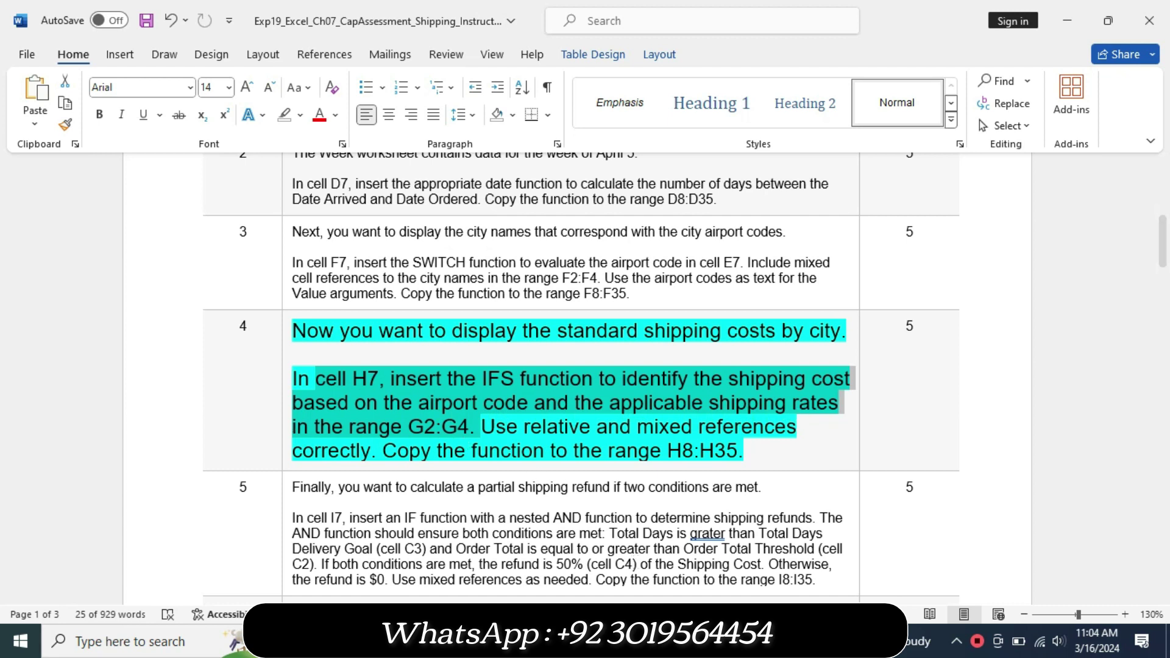
key(alt+Tab)
click(520, 338)
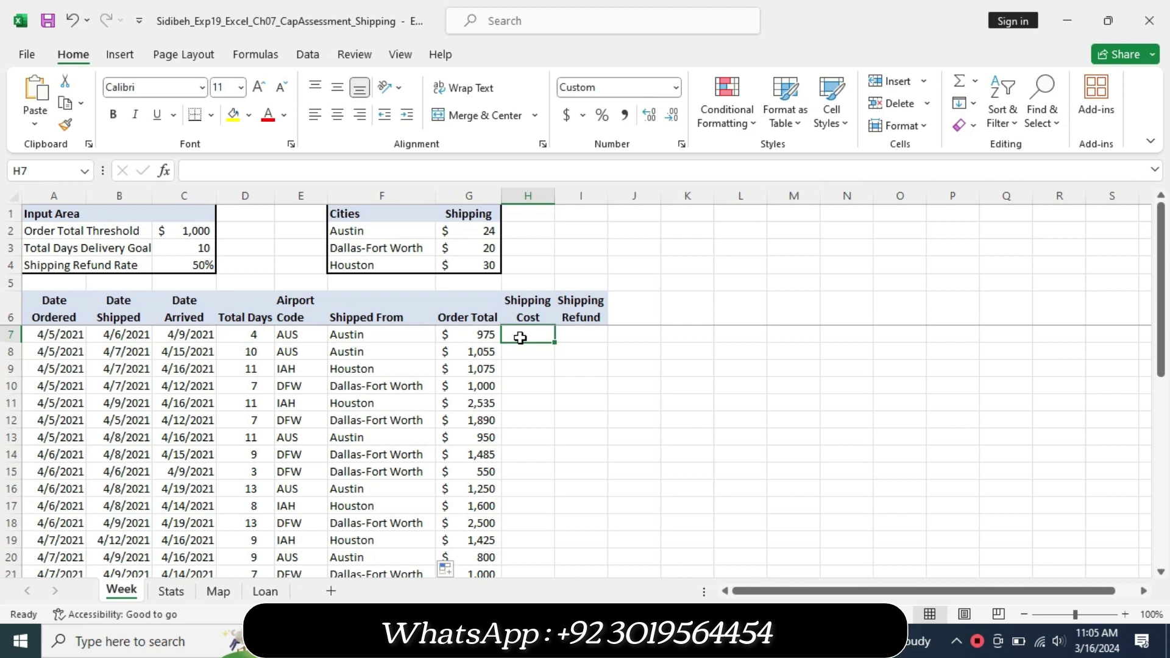
key(alt+Tab)
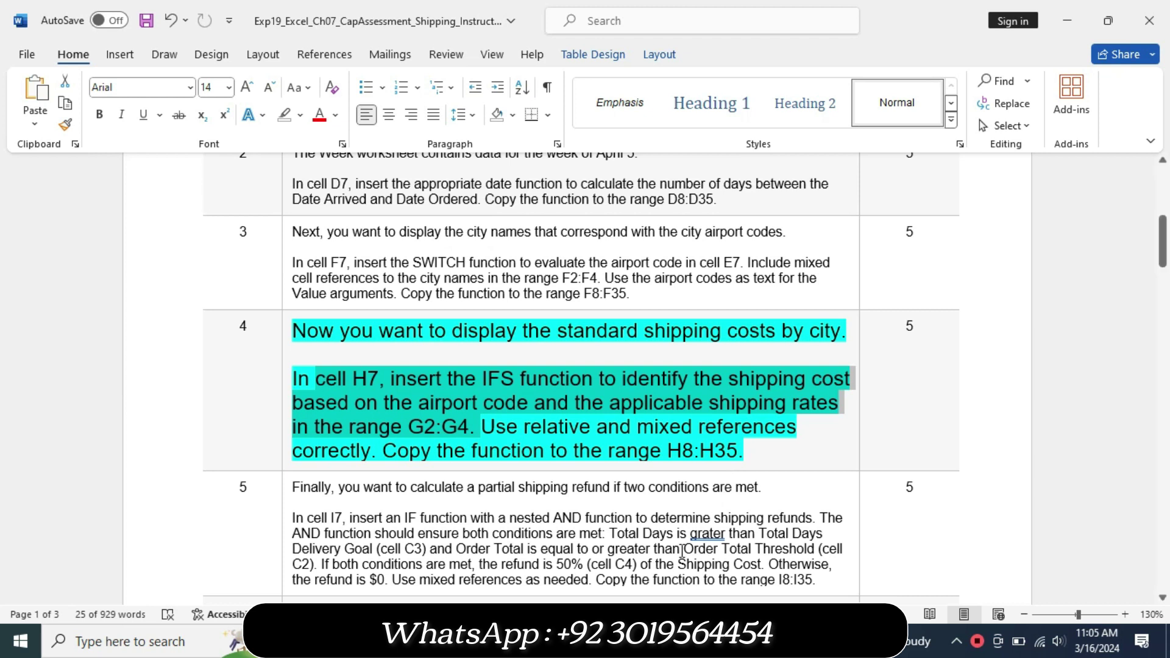
key(alt+Tab)
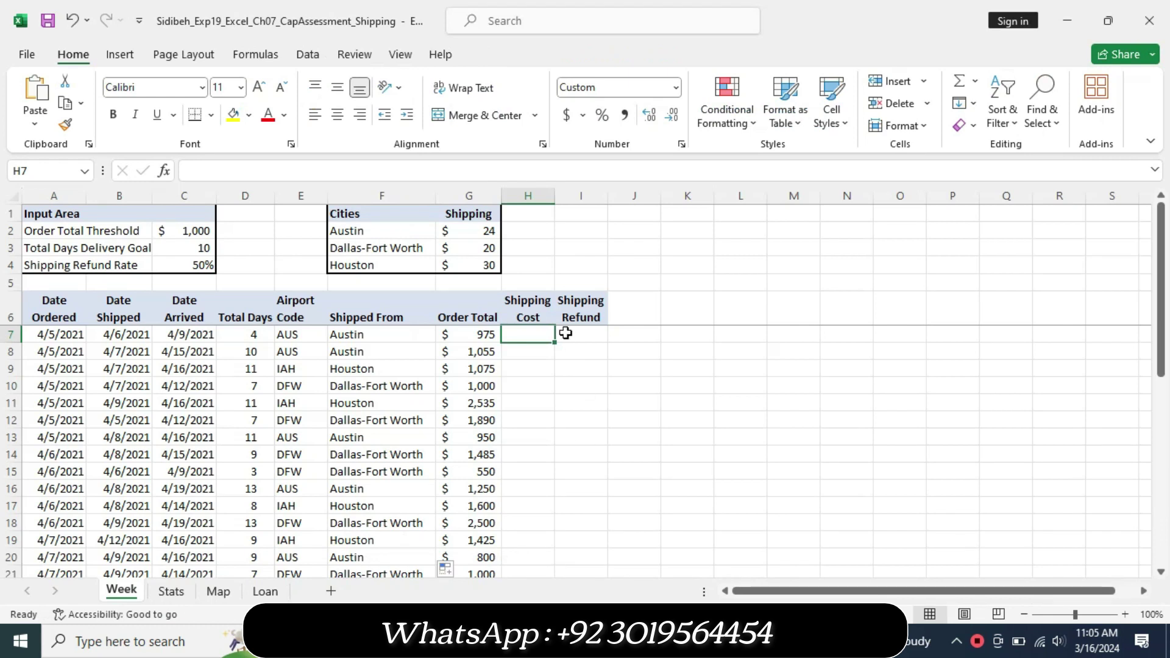
Step: Begin H7's formula as =IFS(F7=$F$2, correcting the mistyped ZF2 reference
text(=if)
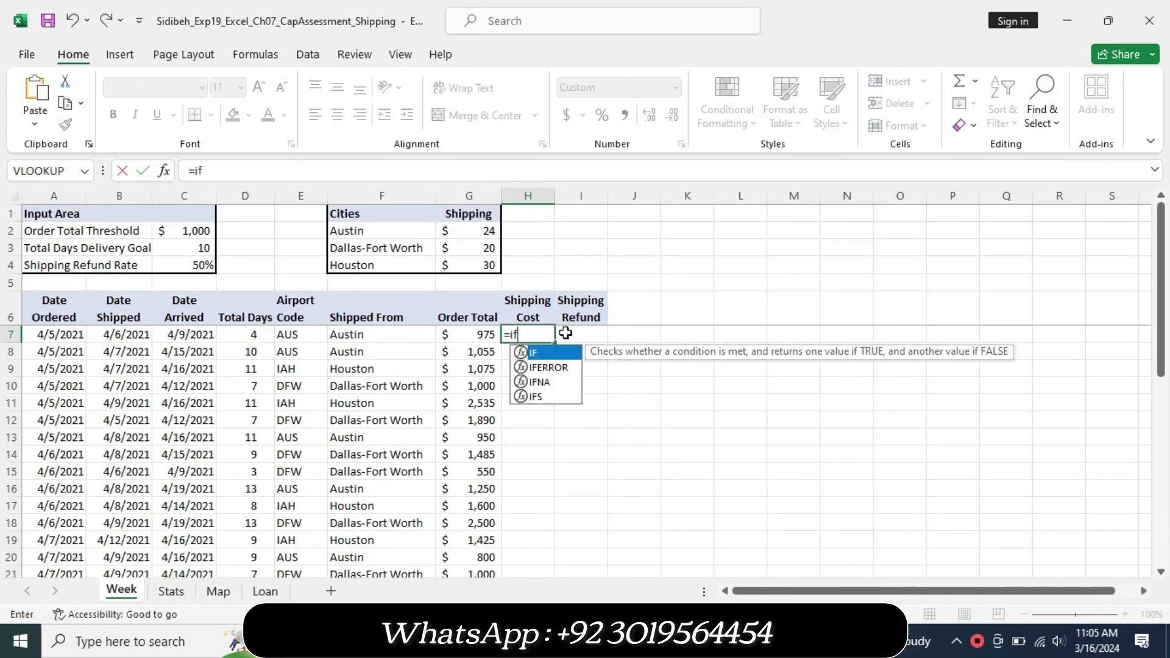
double_click(542, 398)
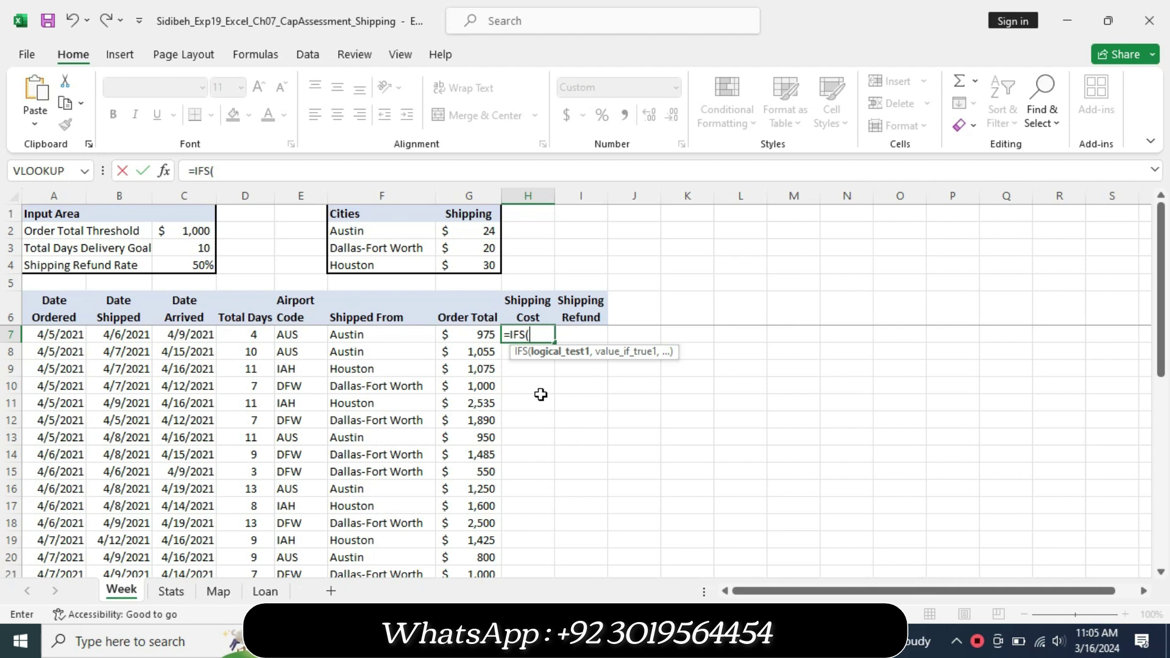
click(387, 333)
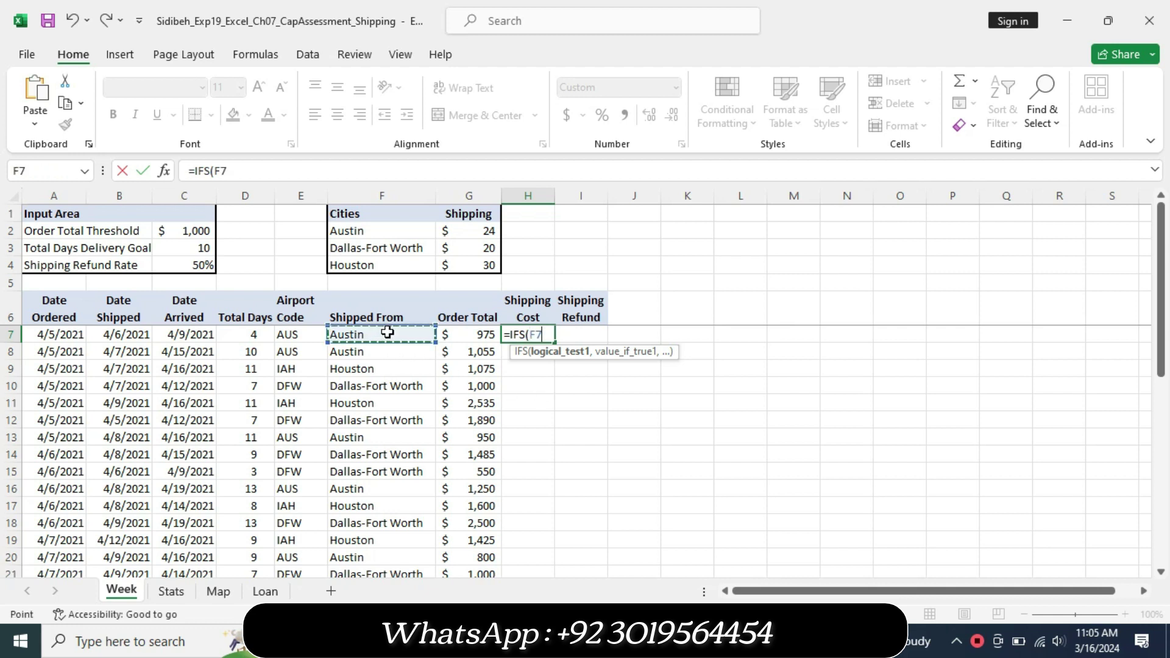
text(=)
text(zf2)
key(F4)
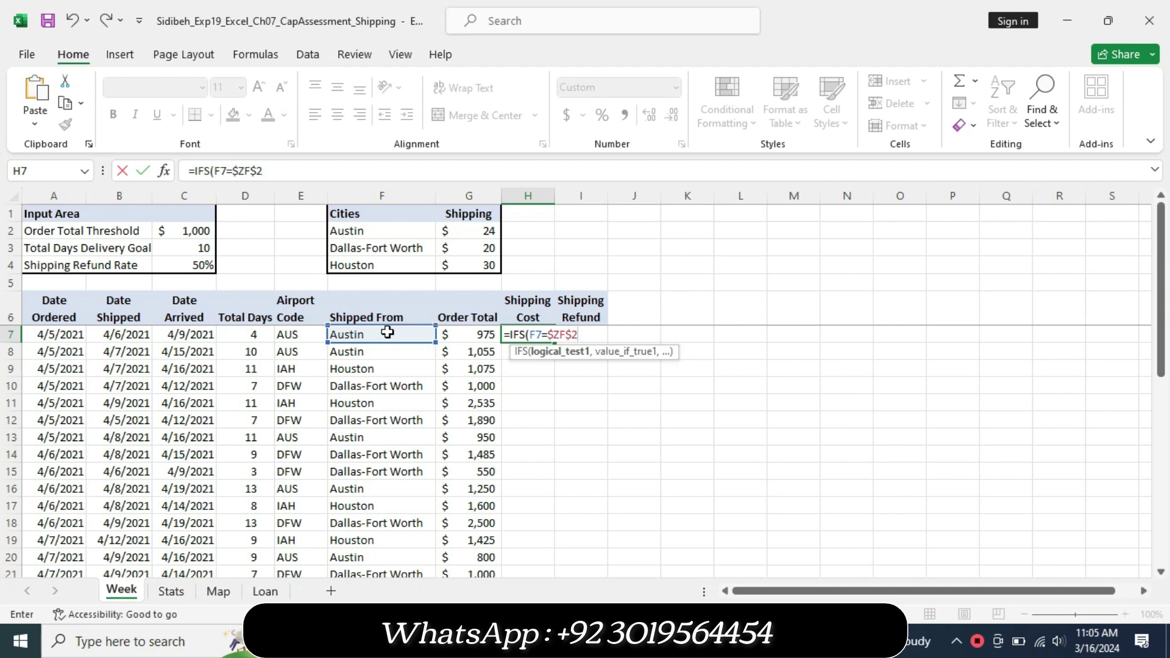
key(BackSpace)
key(BackSpace)
key(BackSpace)
key(BackSpace)
text(F)
key(F2)
text(2)
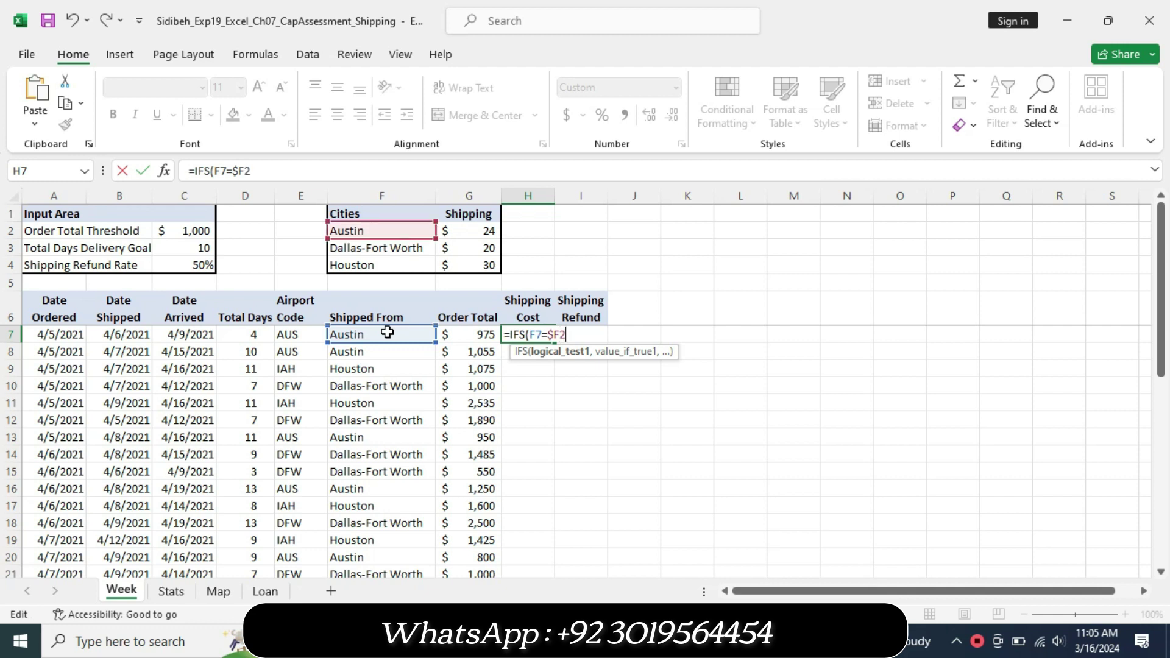
key(F4)
key(F4)
Step: Add the $G$2 result and the next test F7=$F$3 to the IFS formula
text(,)
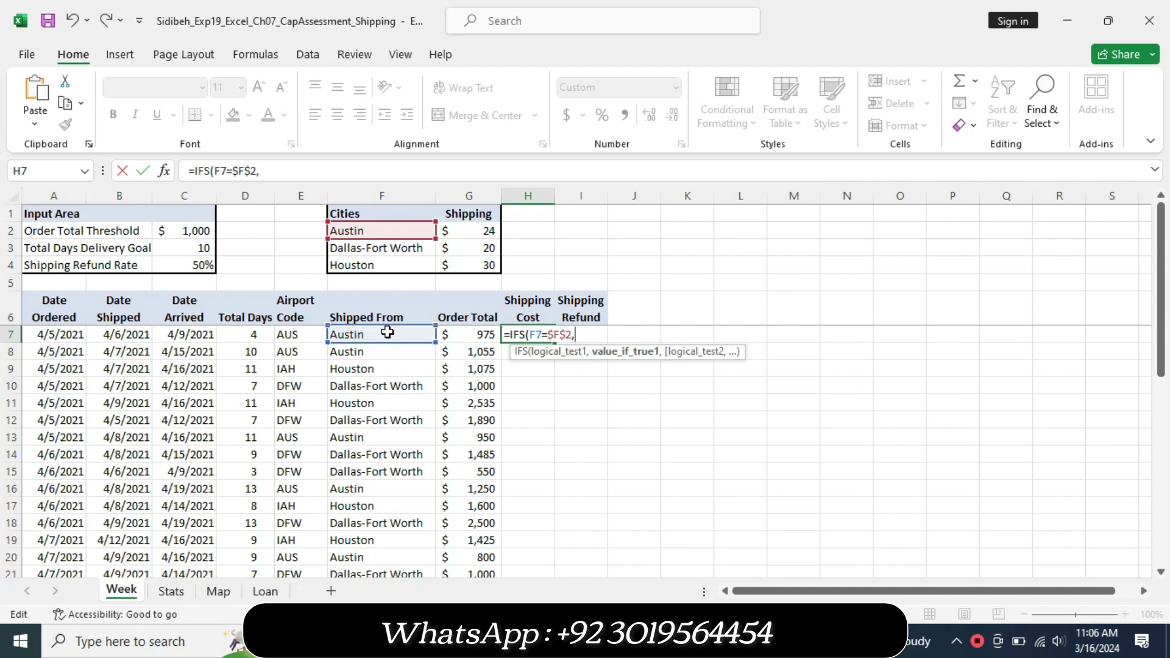
text(G2)
key(F4)
text(,F7)
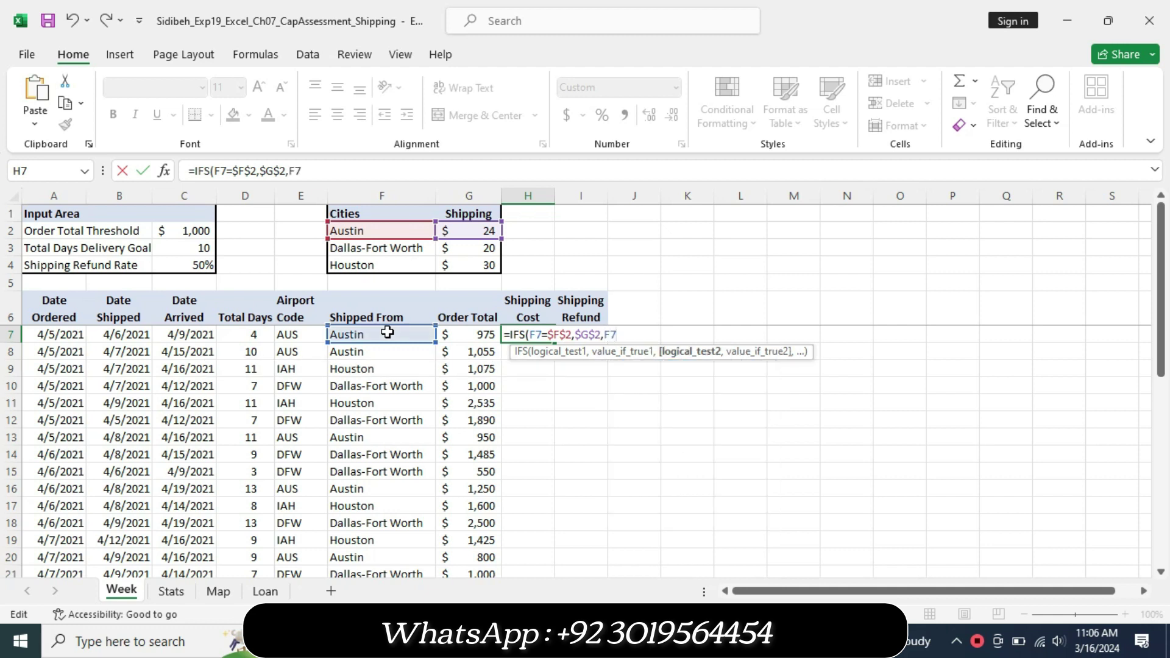
text(=)
text(F3)
key(F4)
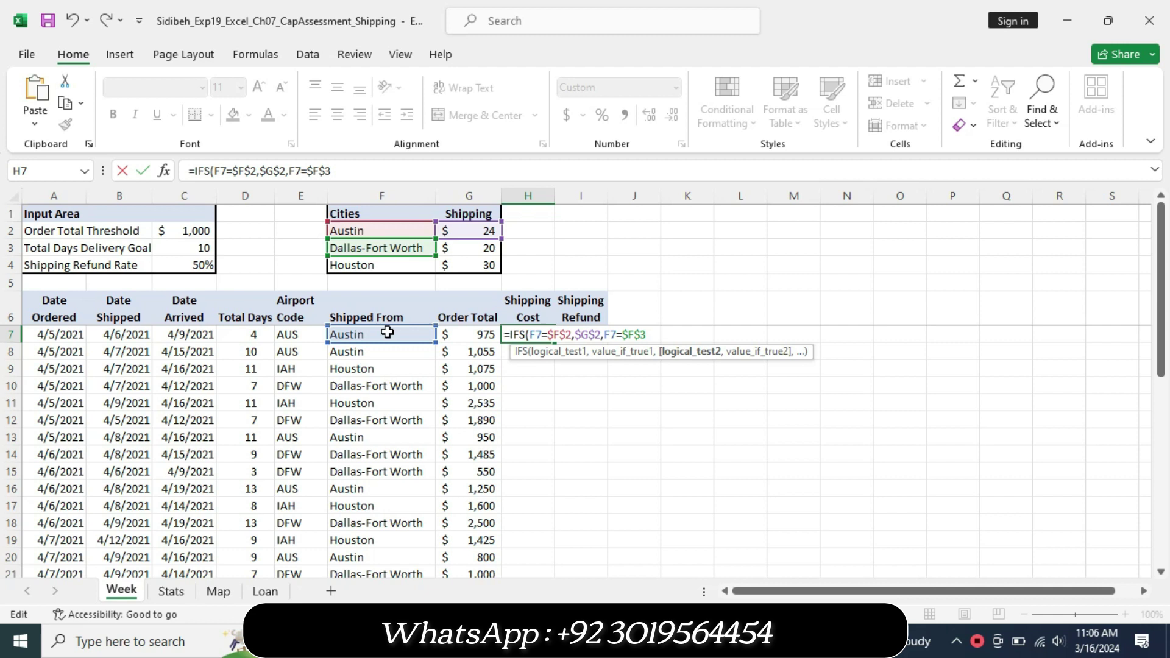
Step: Finish H7 as =IFS(F7=$F$2,$G$2,F7=$F$3,$G$3,F7=$F$4,$G$4), showing $24 shipping
text(,$)
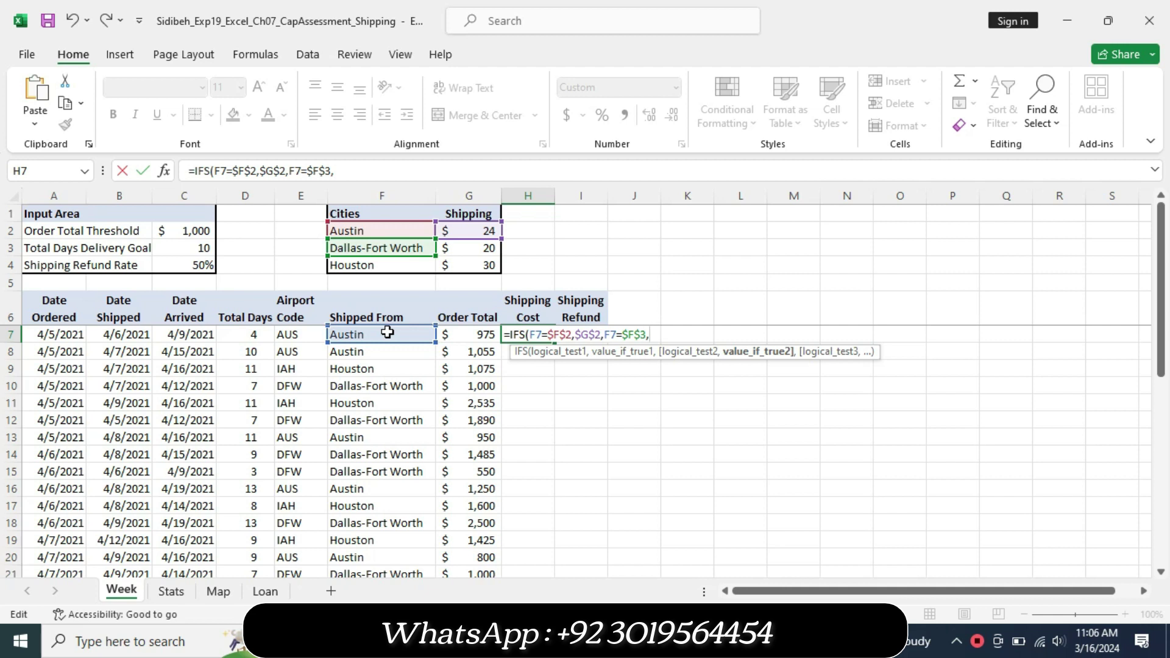
text(G$)
text(3)
key(F4)
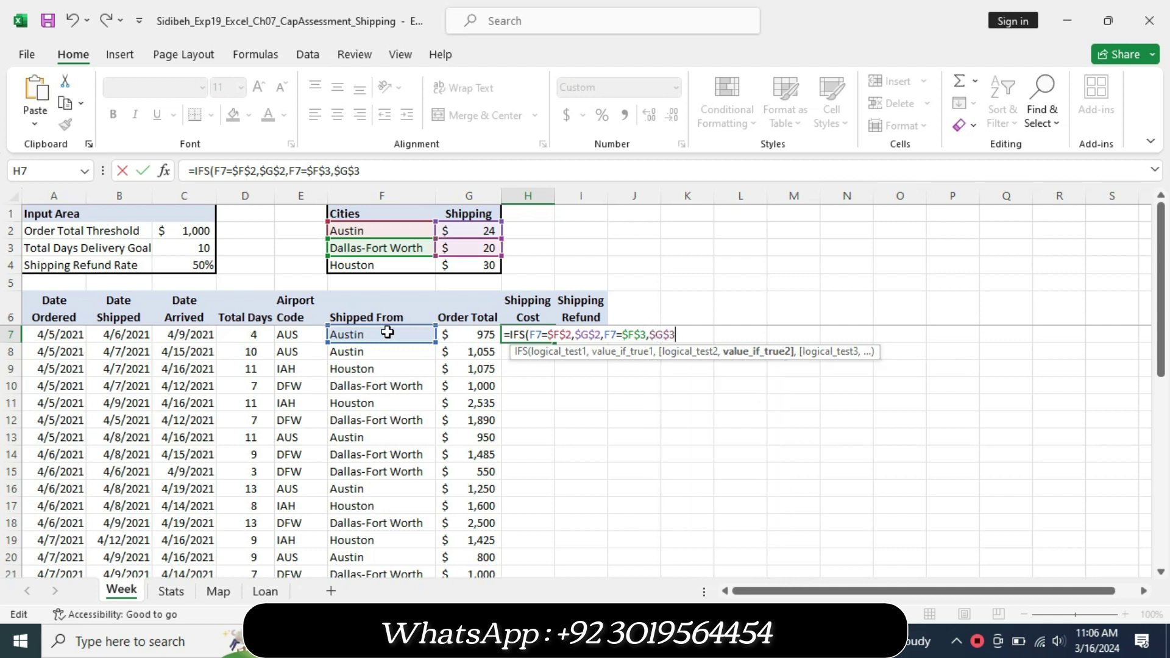
text(,)
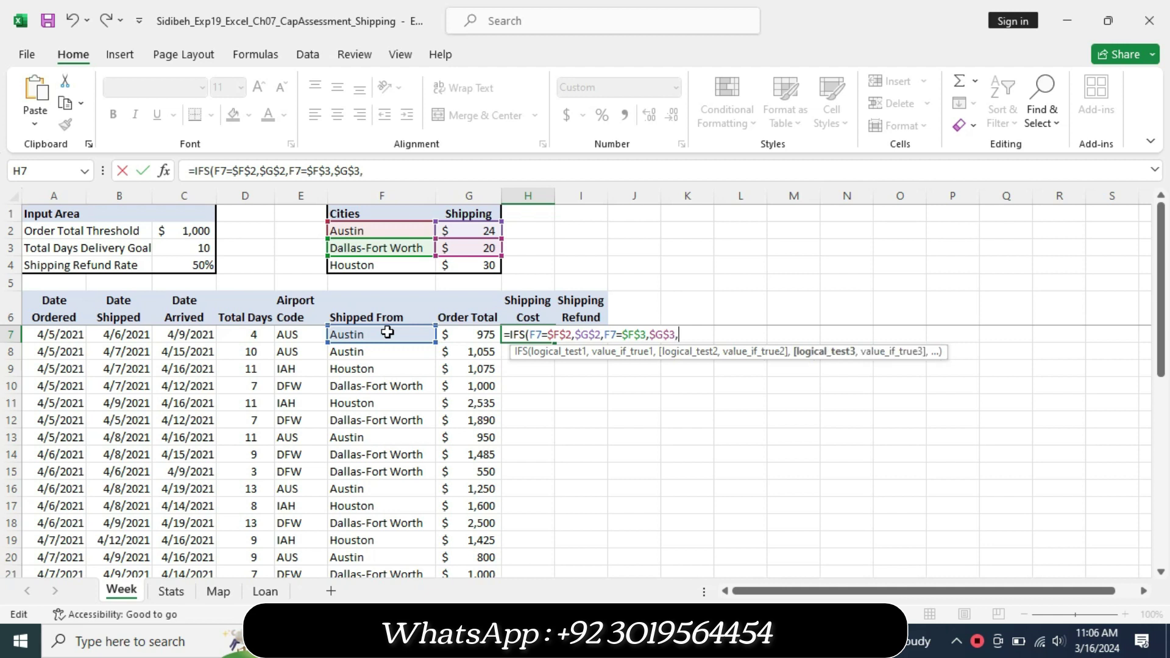
text(F7)
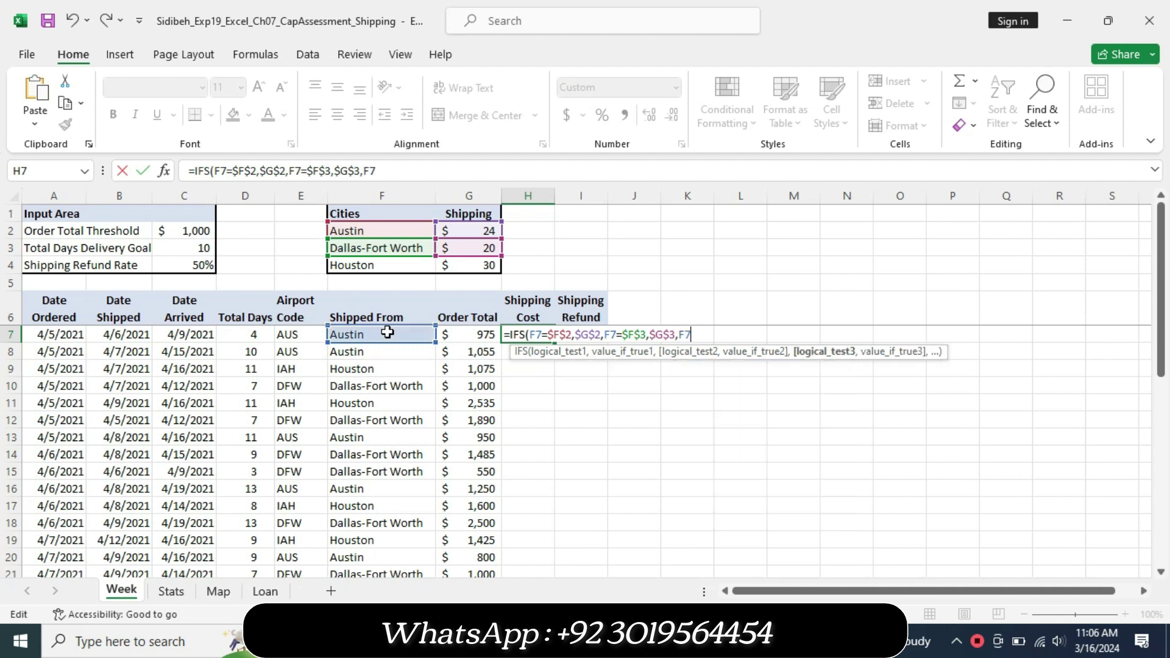
text(=)
text($F$)
text(4)
key(F4)
text(,$)
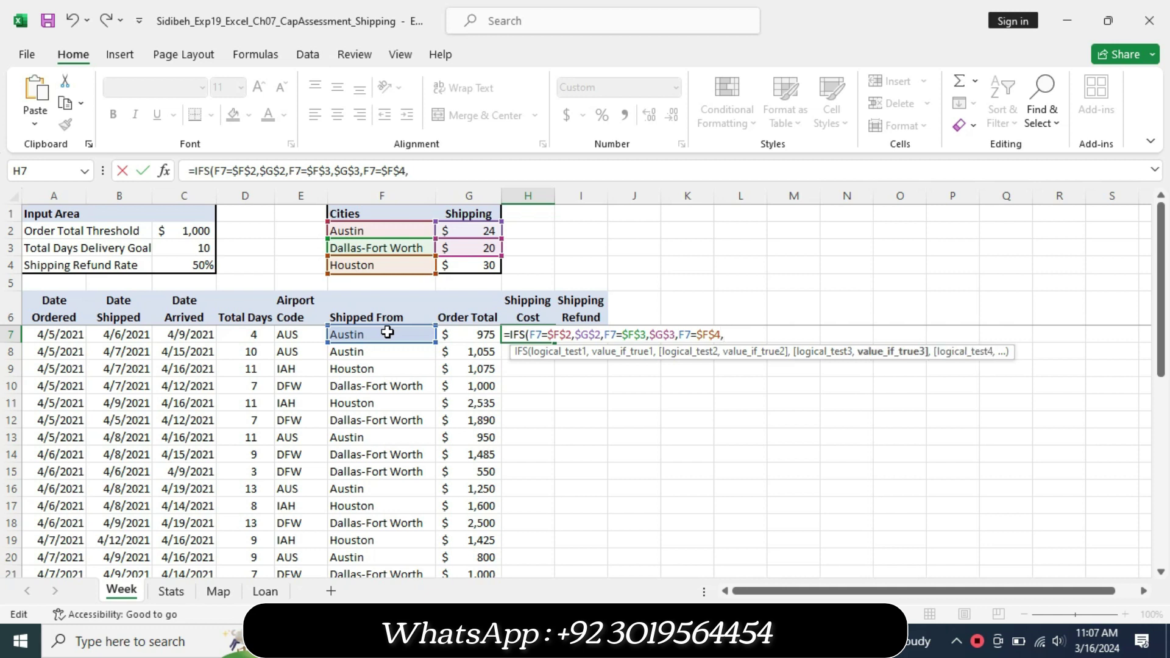
text(G$4)
key(F4)
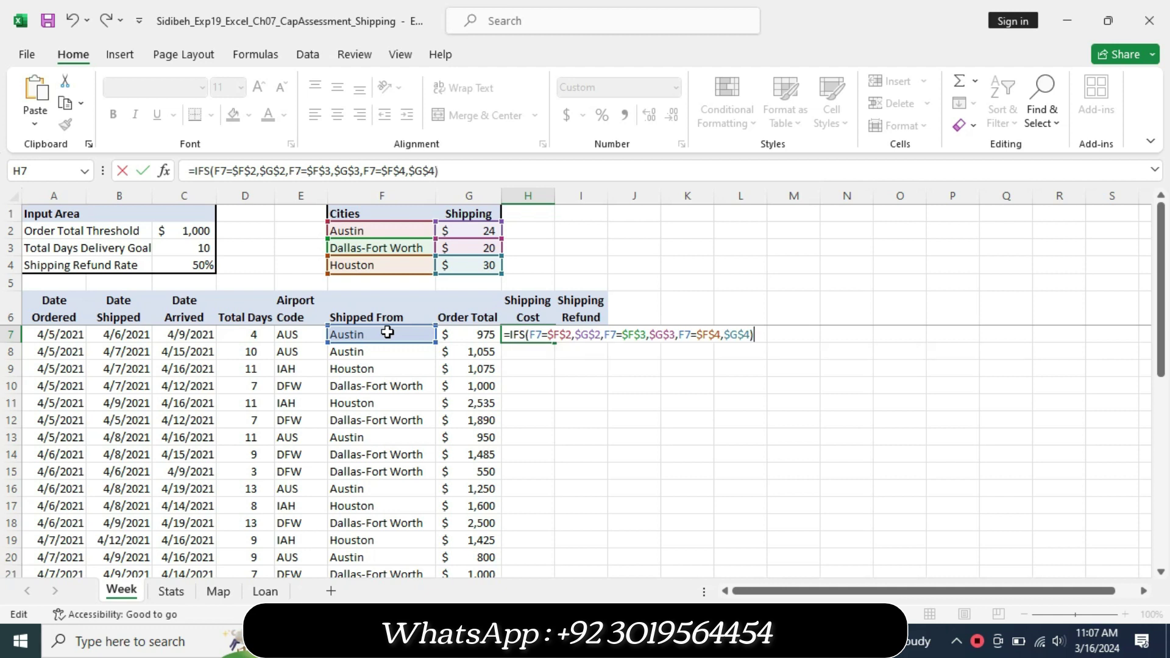
key(Return)
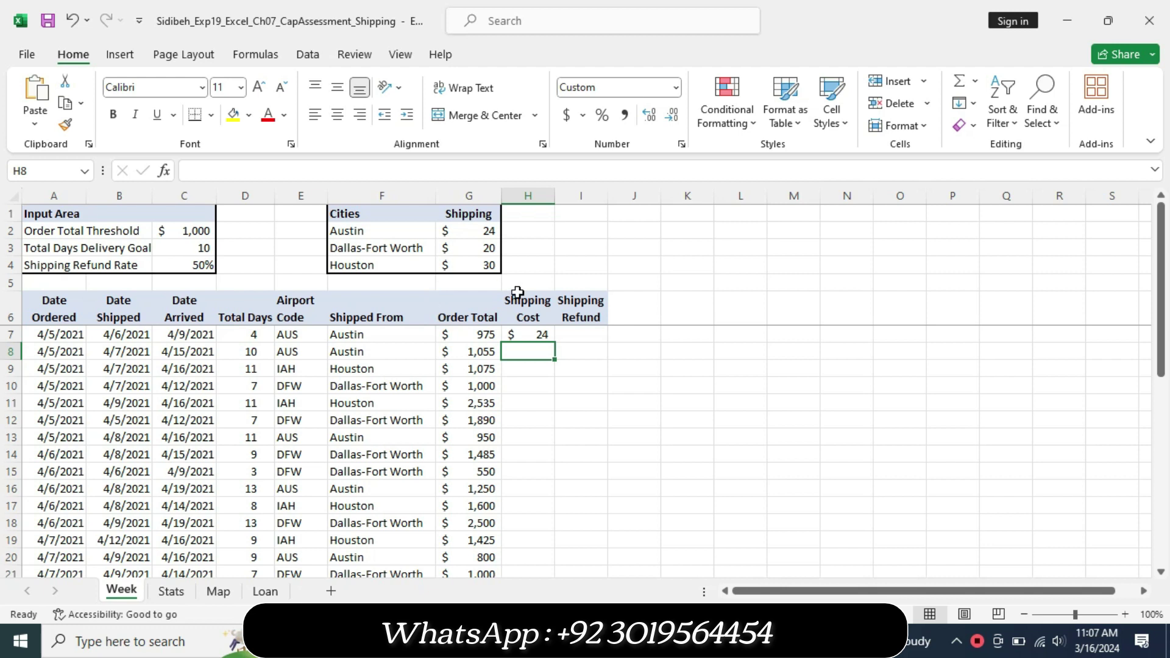
click(524, 338)
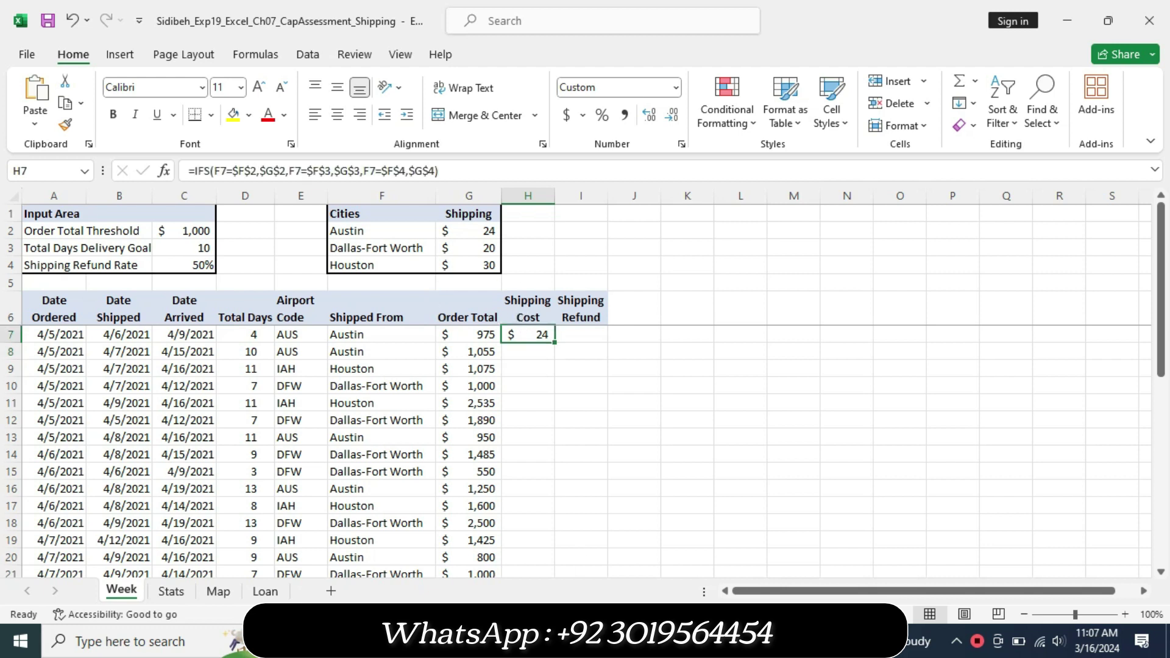
Step: Copy the H7 IFS formula down to H35, giving each order a $24, $20 or $30 cost
key(alt+Tab)
drag(383, 451, 740, 453)
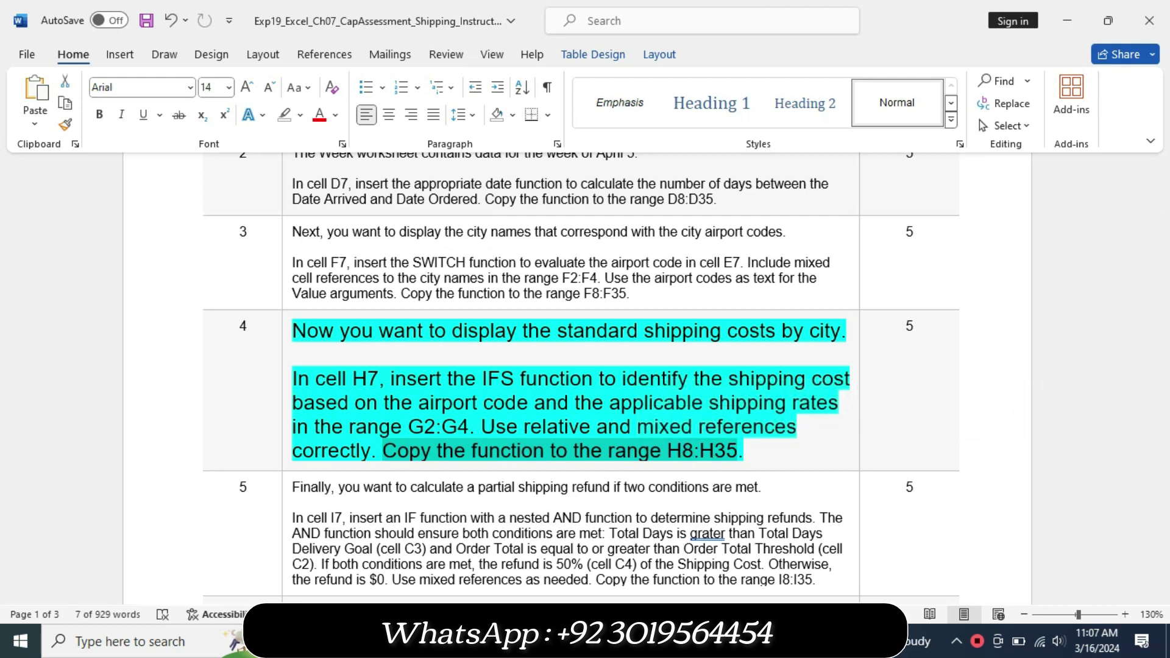
key(alt+Tab)
mouse_move(555, 343)
mouse_down()
mouse_move(539, 588)
mouse_move(536, 550)
mouse_up()
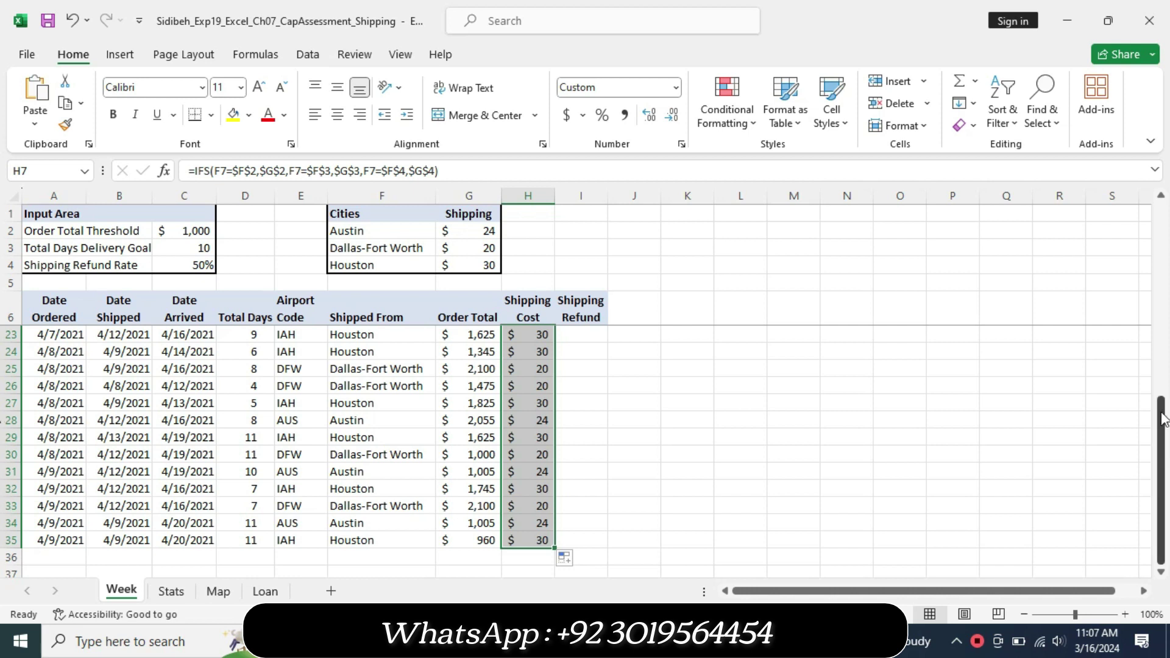
drag(1163, 456, 1159, 256)
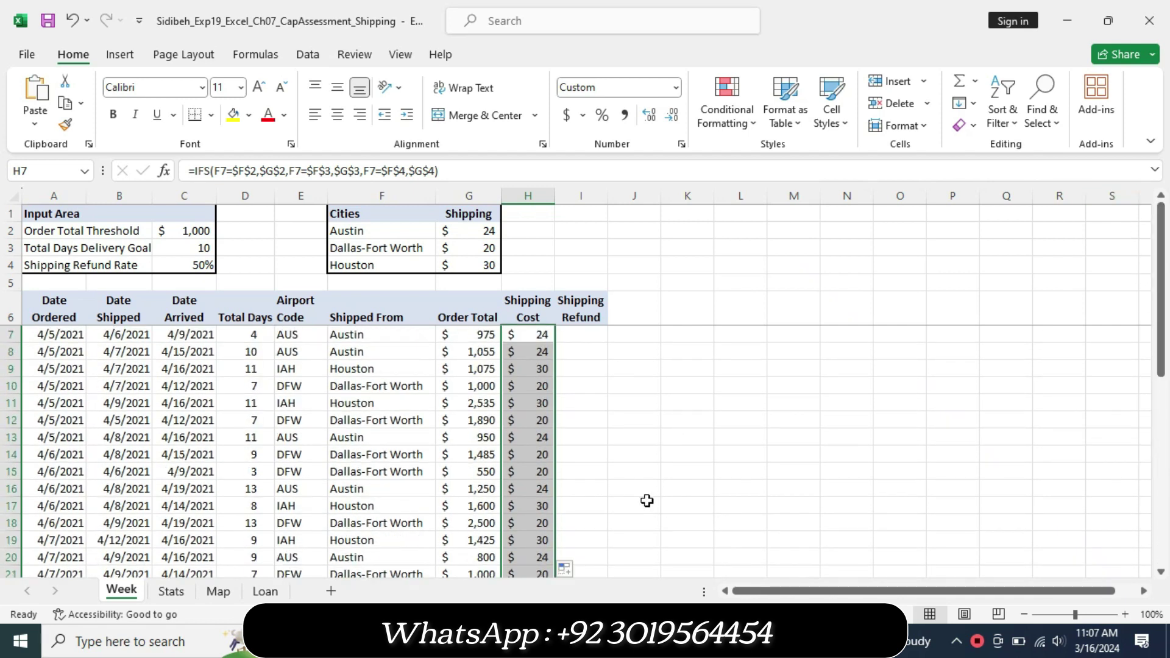
key(alt+Tab)
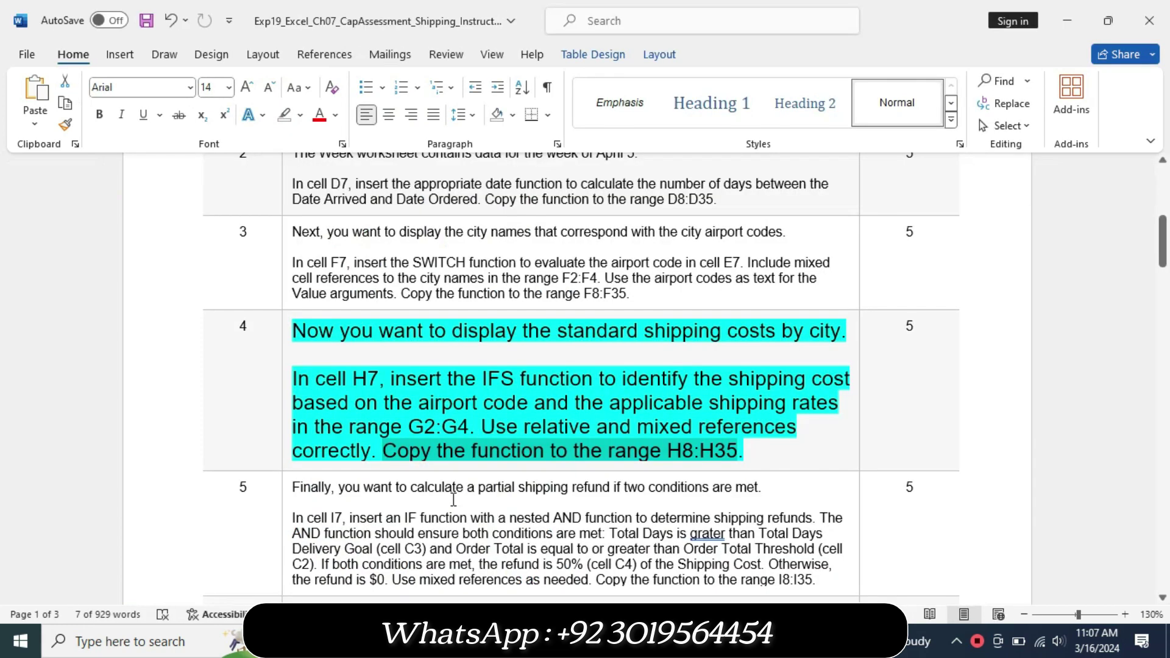
Step: Return step 4's instructions to 9 pt with no highlight
click(285, 462)
right_click(286, 463)
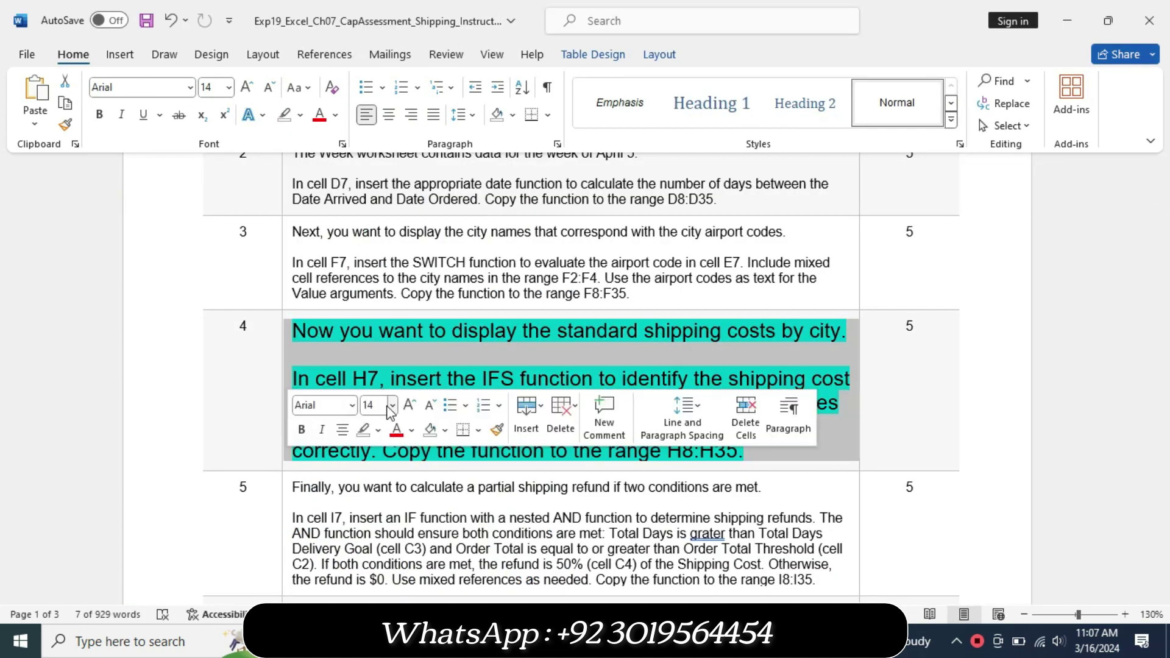
click(392, 406)
click(388, 112)
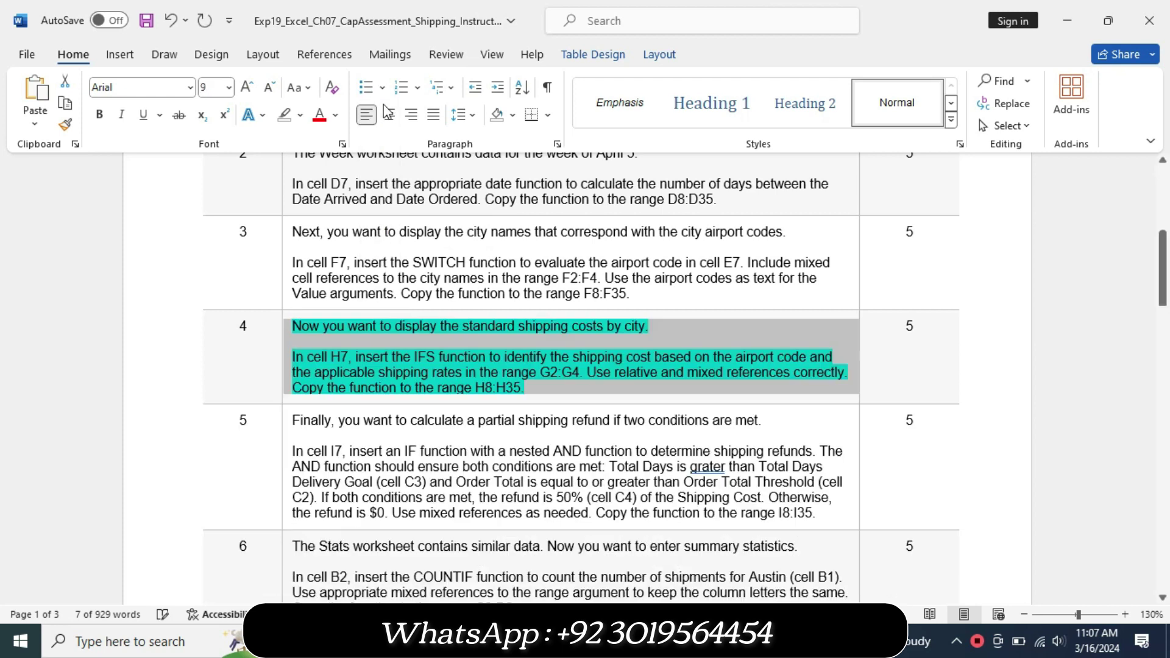
click(300, 114)
click(317, 256)
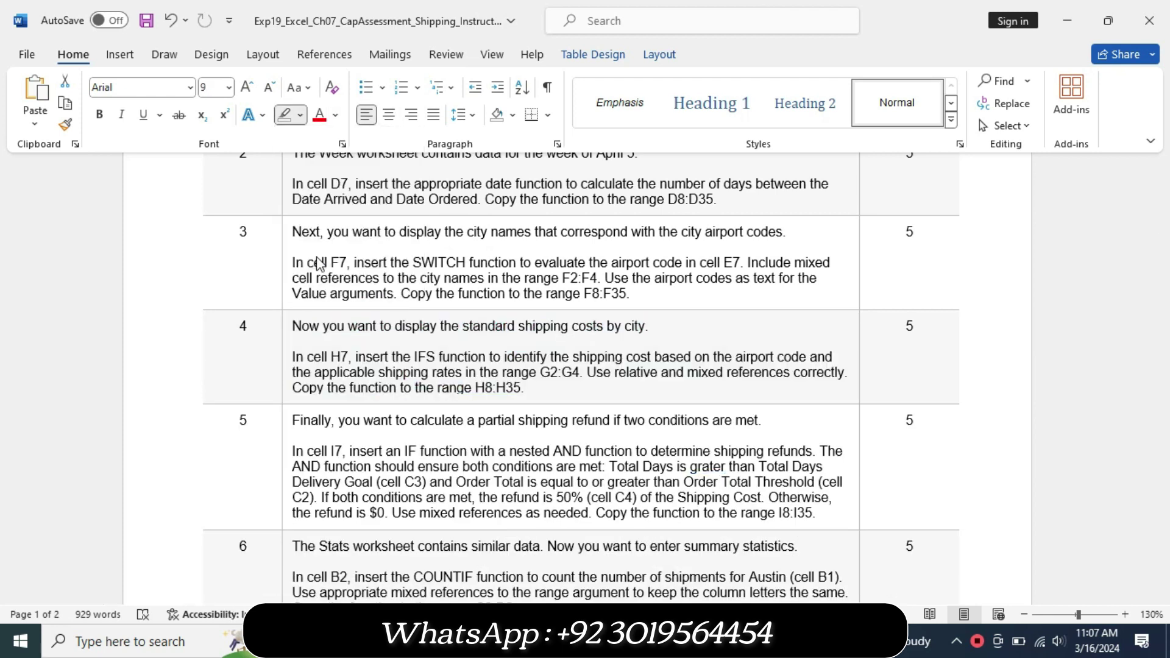
Step: Make step 5's instructions 14 pt and highlighted yellow
click(285, 481)
right_click(285, 482)
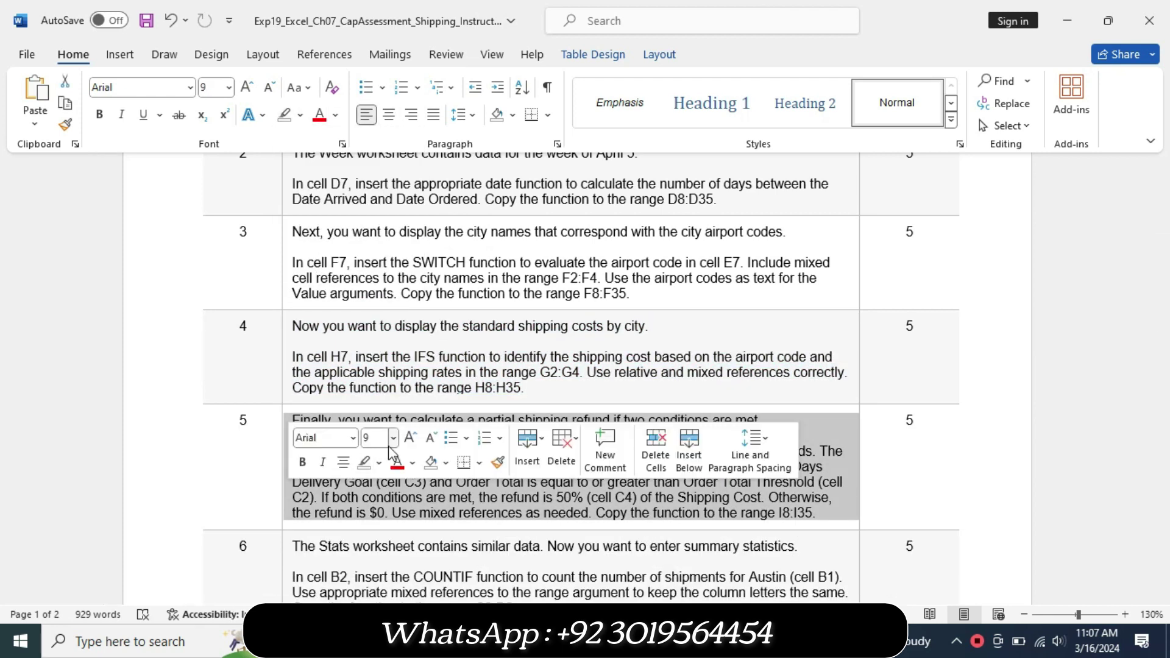
click(393, 438)
key(Escape)
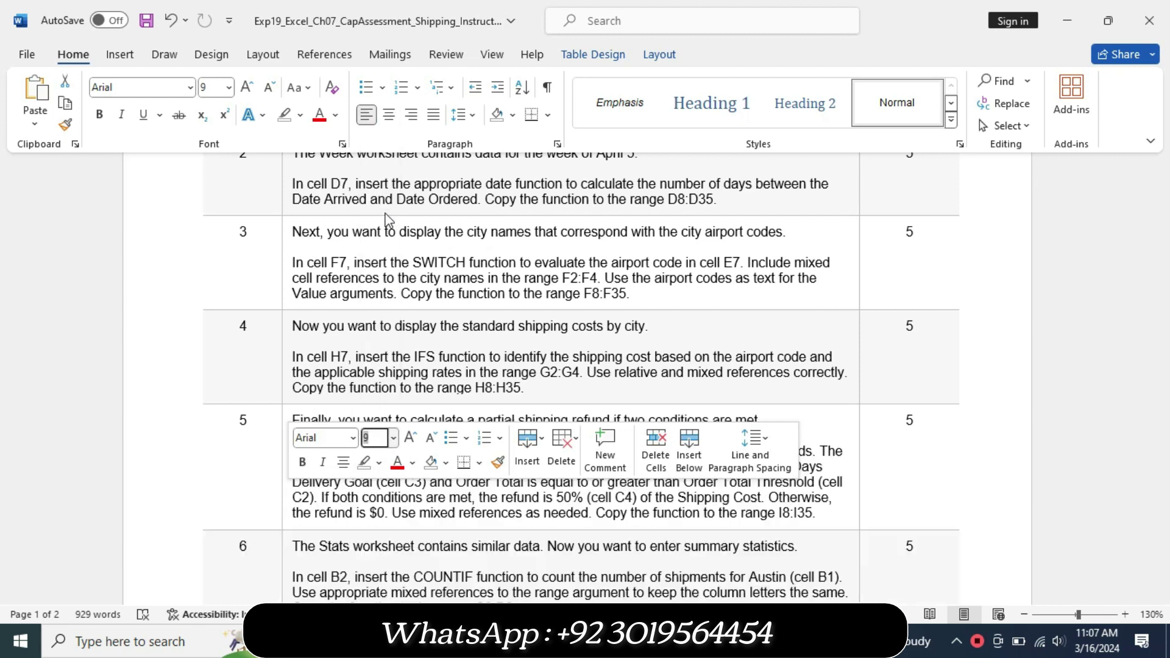
text(14)
key(Return)
click(378, 462)
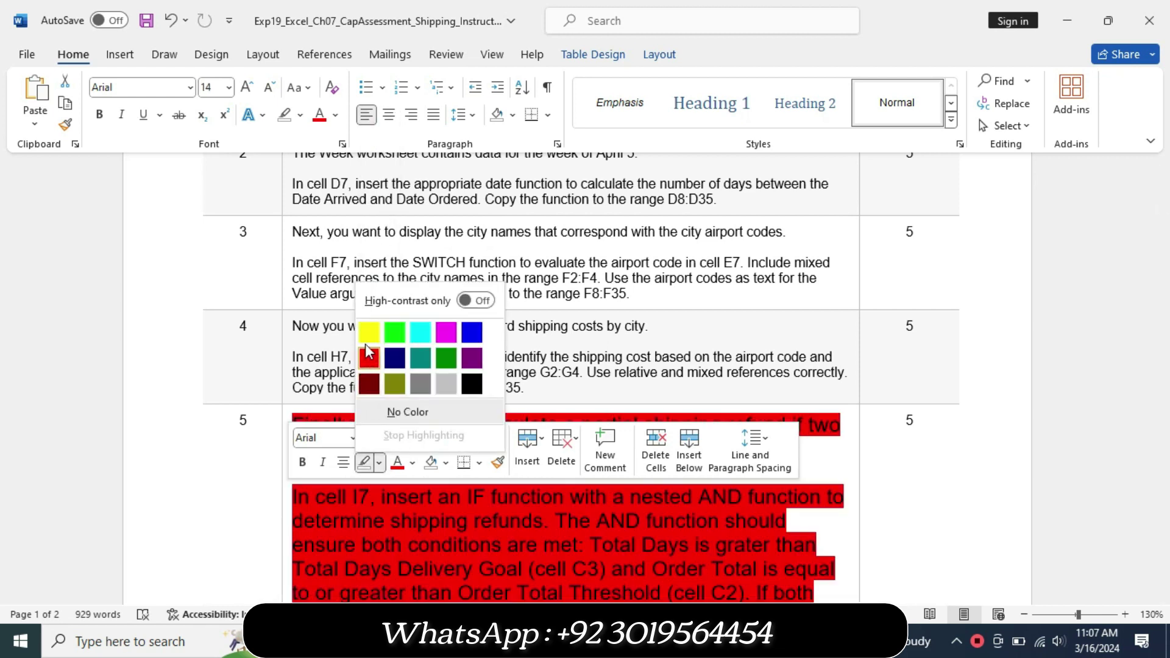
click(369, 332)
Step: Highlight the cell I7 instruction through the $0 refund in bright green
scroll(3, 244, down, 2)
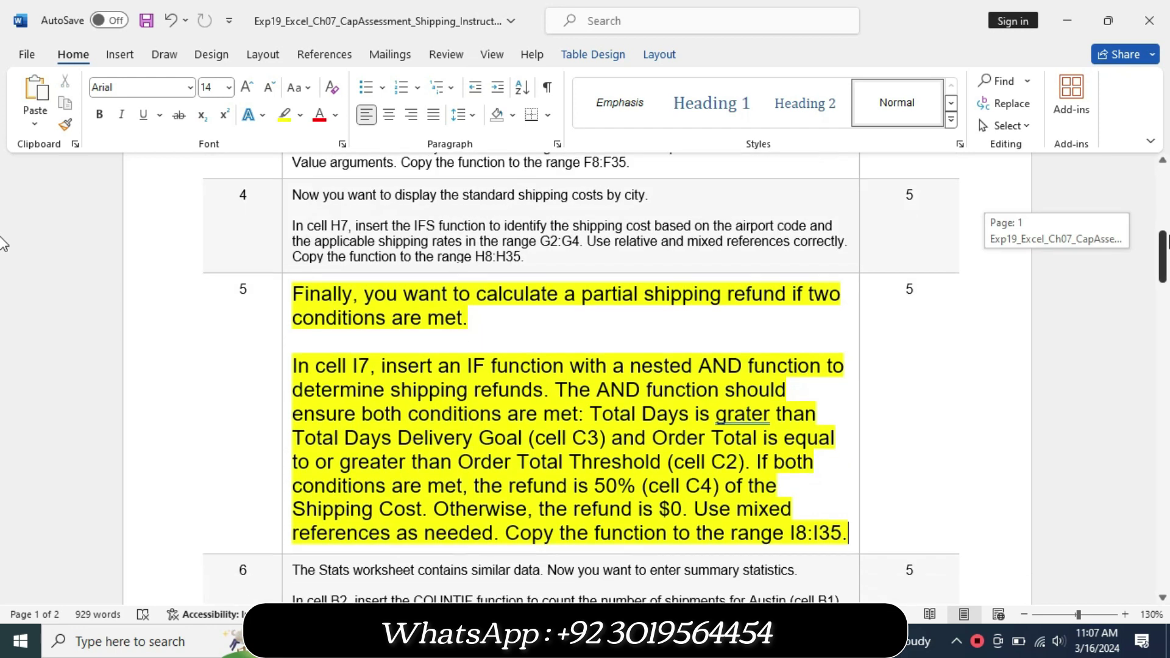
scroll(3, 244, down, 1)
mouse_move(300, 315)
mouse_down()
mouse_move(561, 445)
mouse_move(682, 460)
mouse_up()
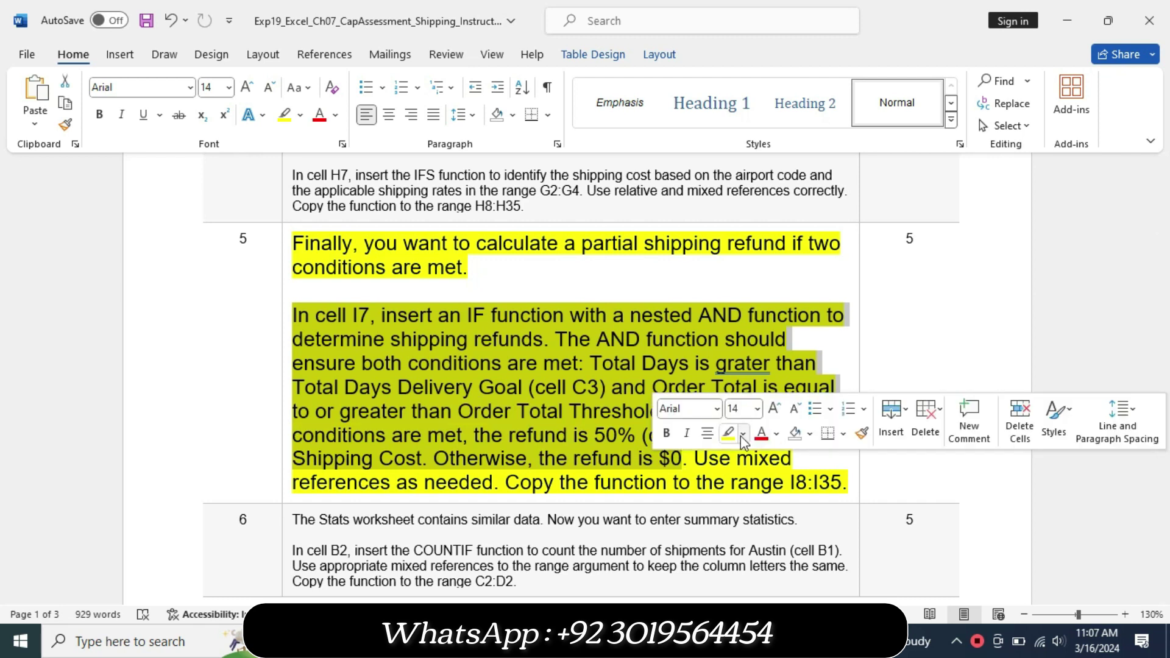
click(744, 440)
click(767, 487)
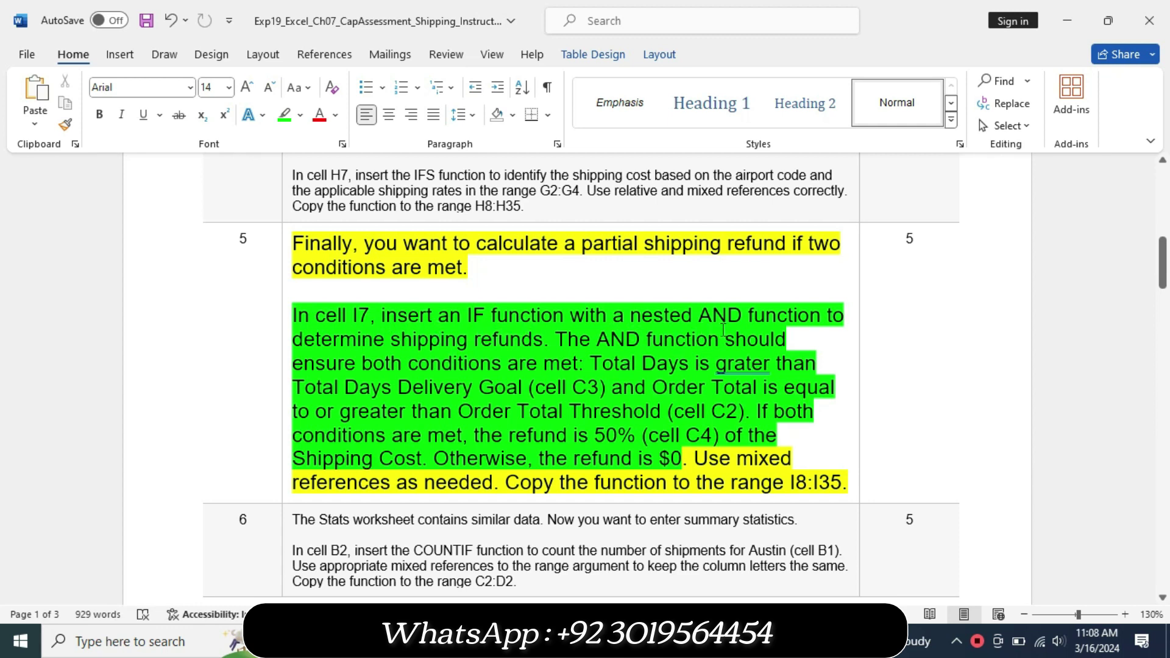
click(452, 355)
key(alt+Tab)
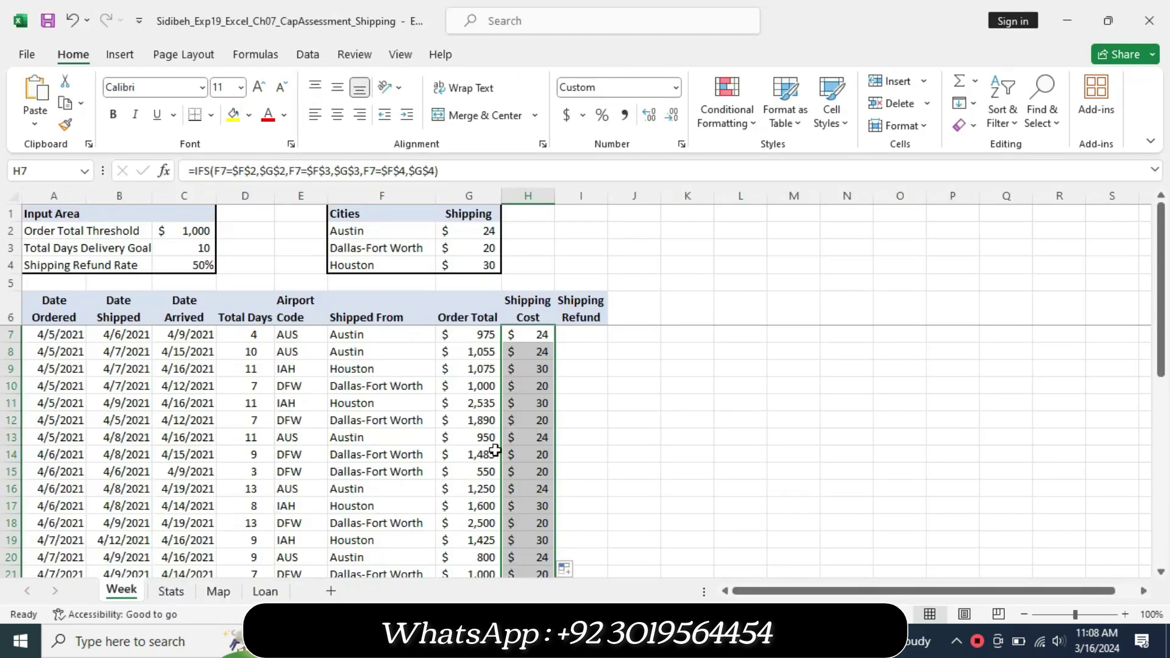
Step: Type the refund formula =IF(AND(D7>C$3,G7>=C$2),G7*C$4,0) into cell I7
click(577, 336)
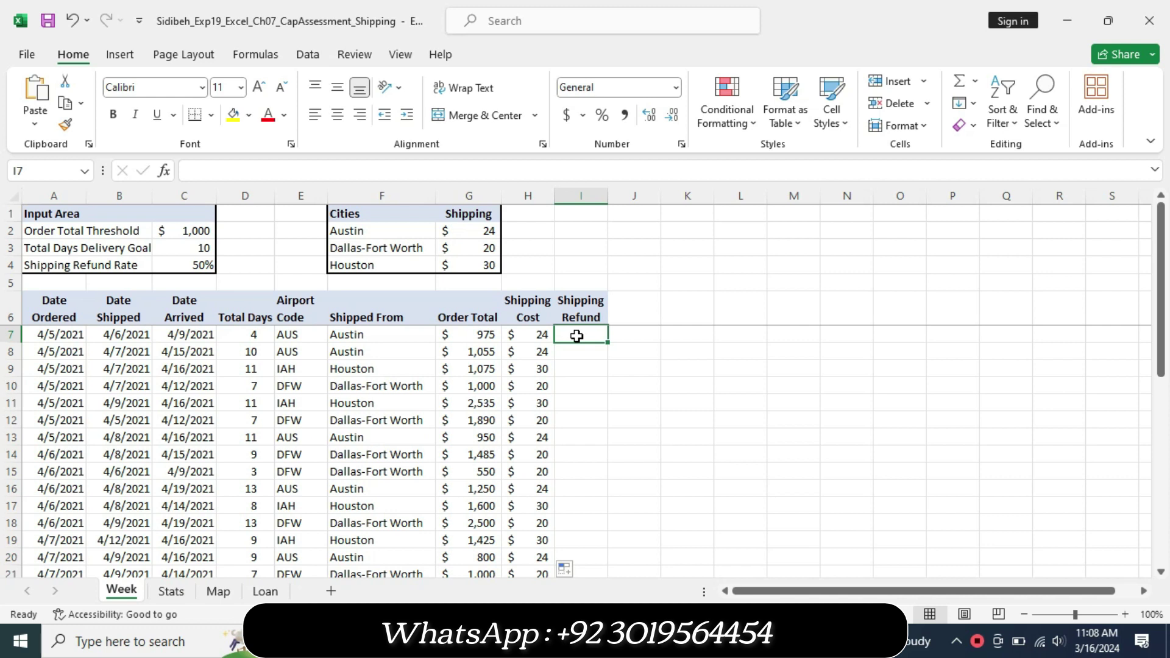
text(=)
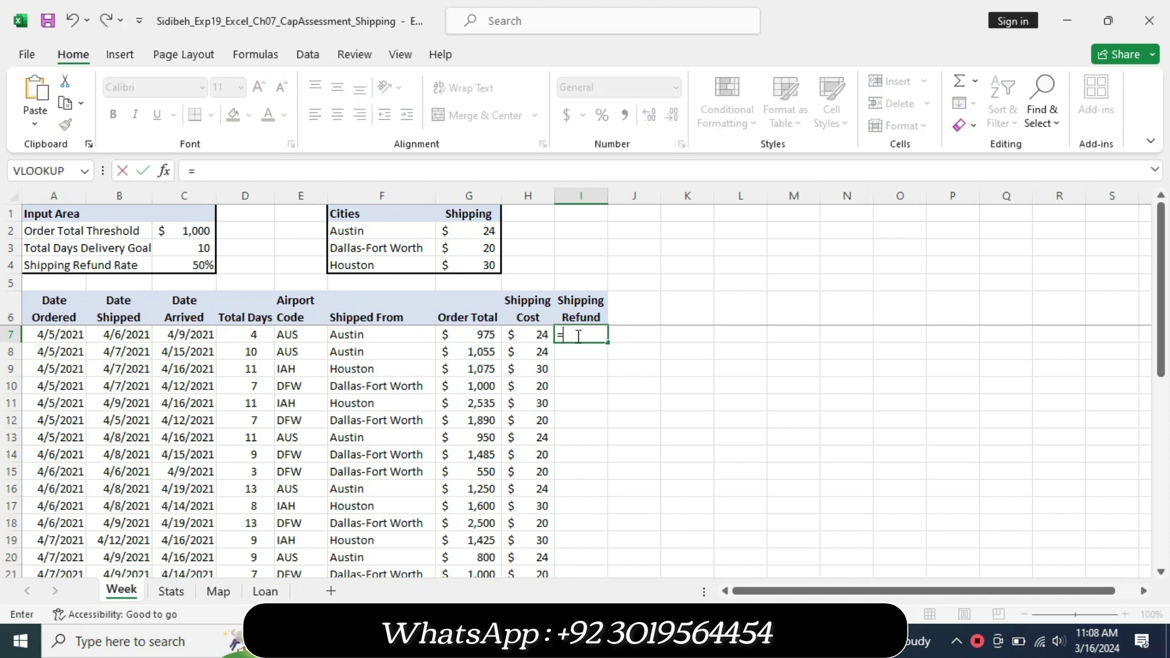
text(if)
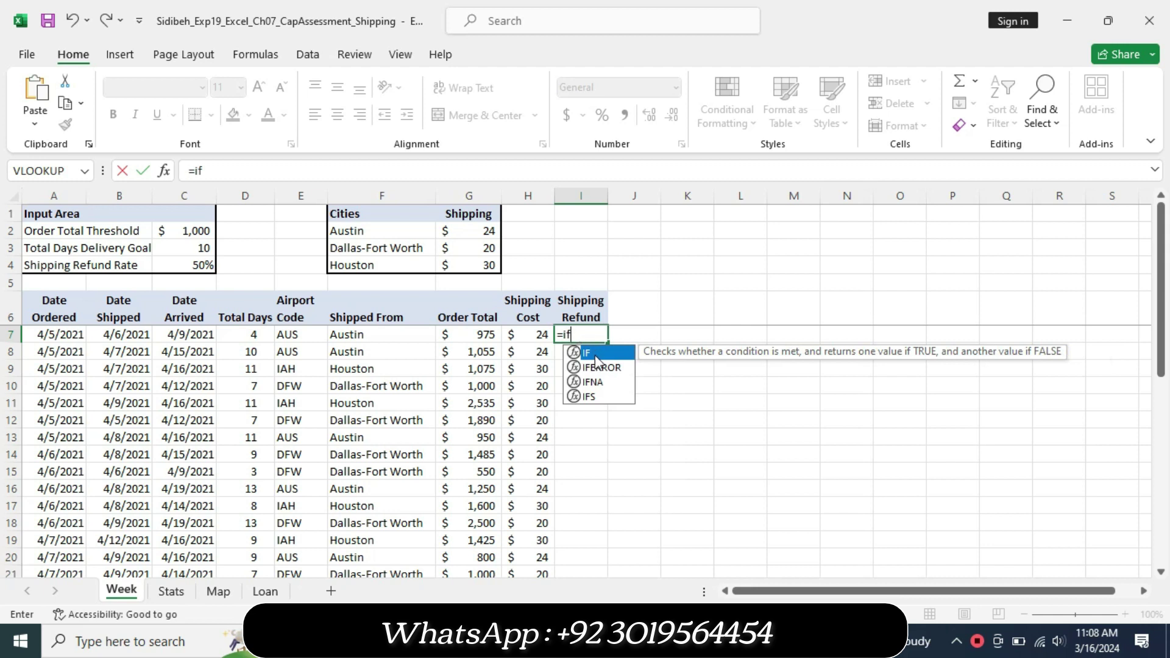
key(Tab)
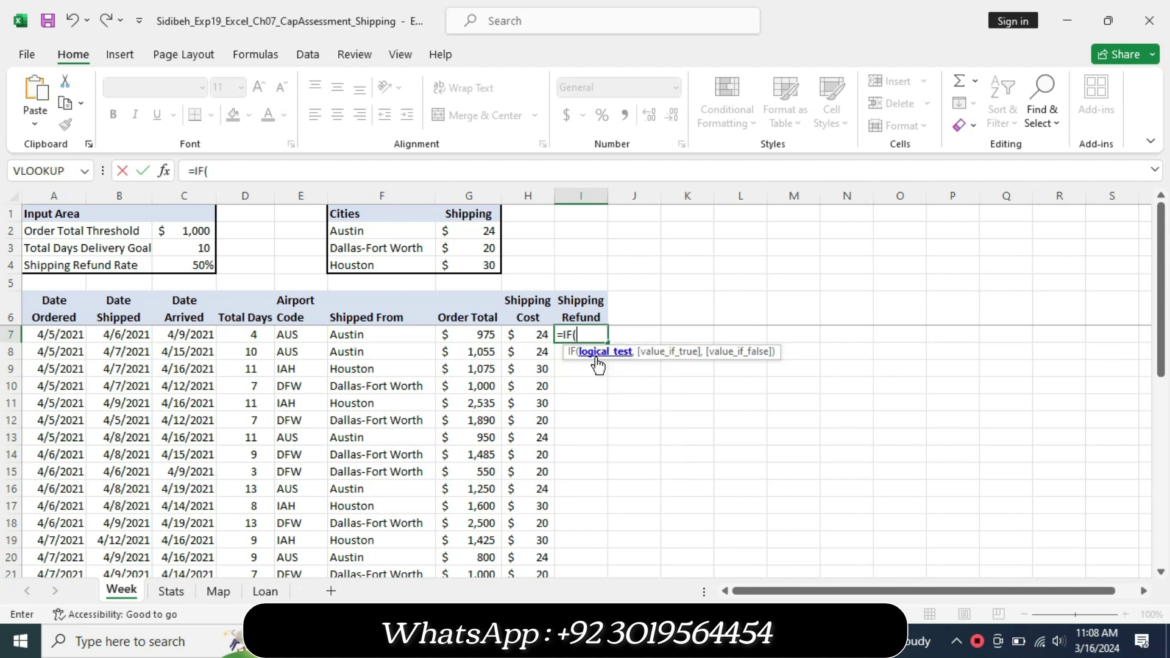
text(A)
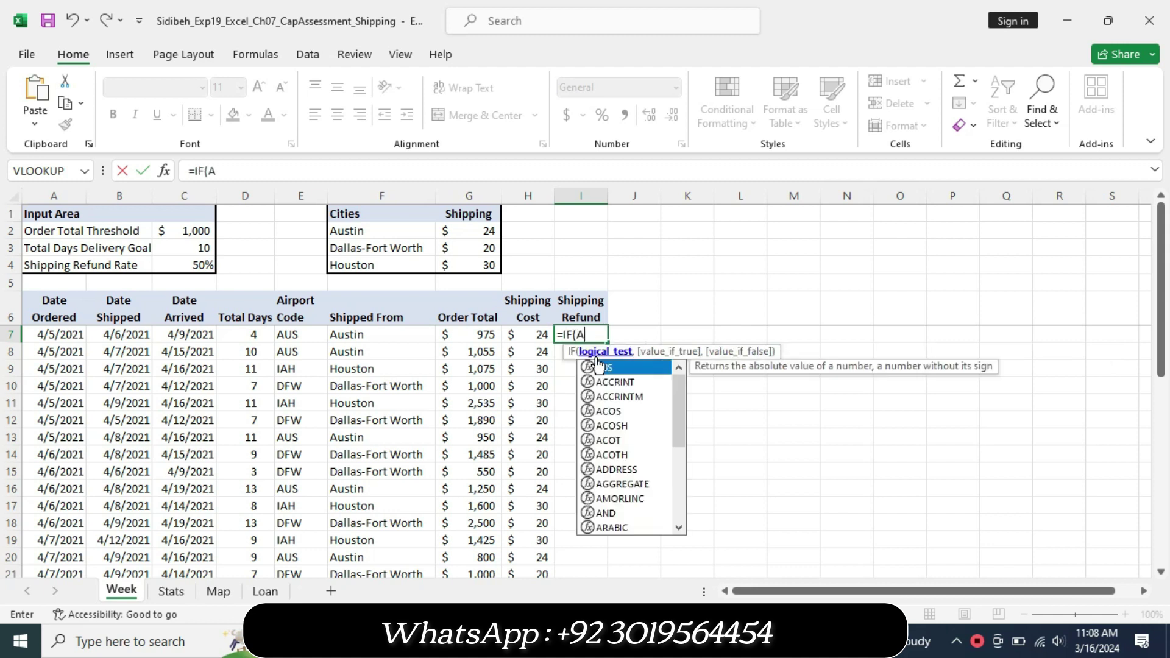
text(ND)
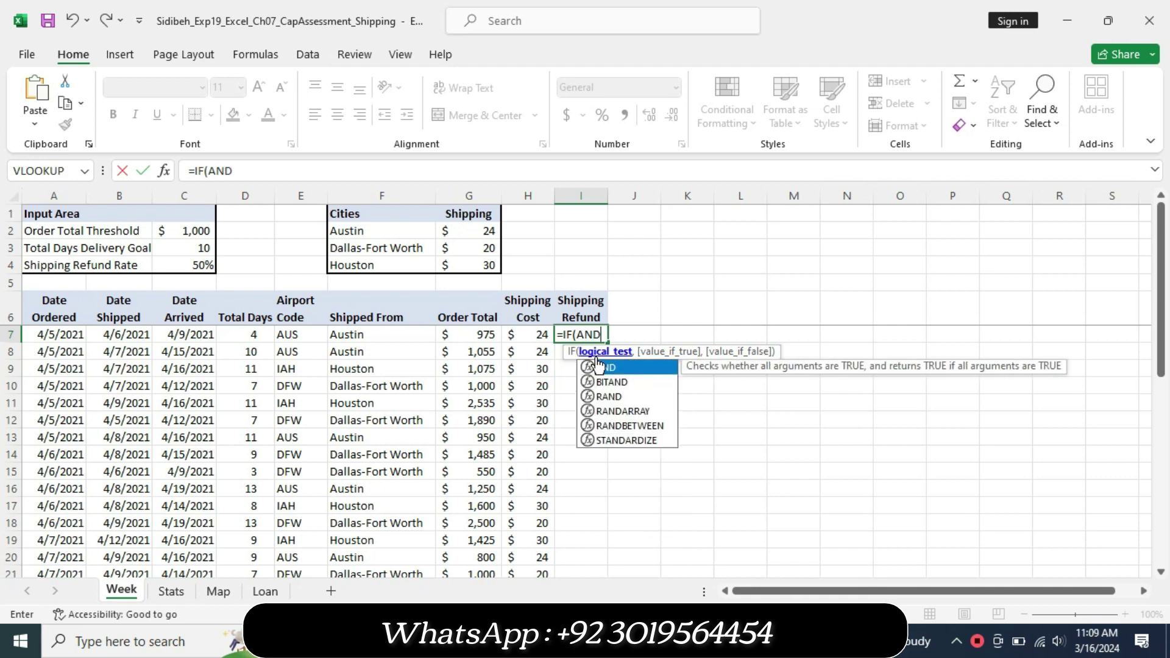
double_click(598, 367)
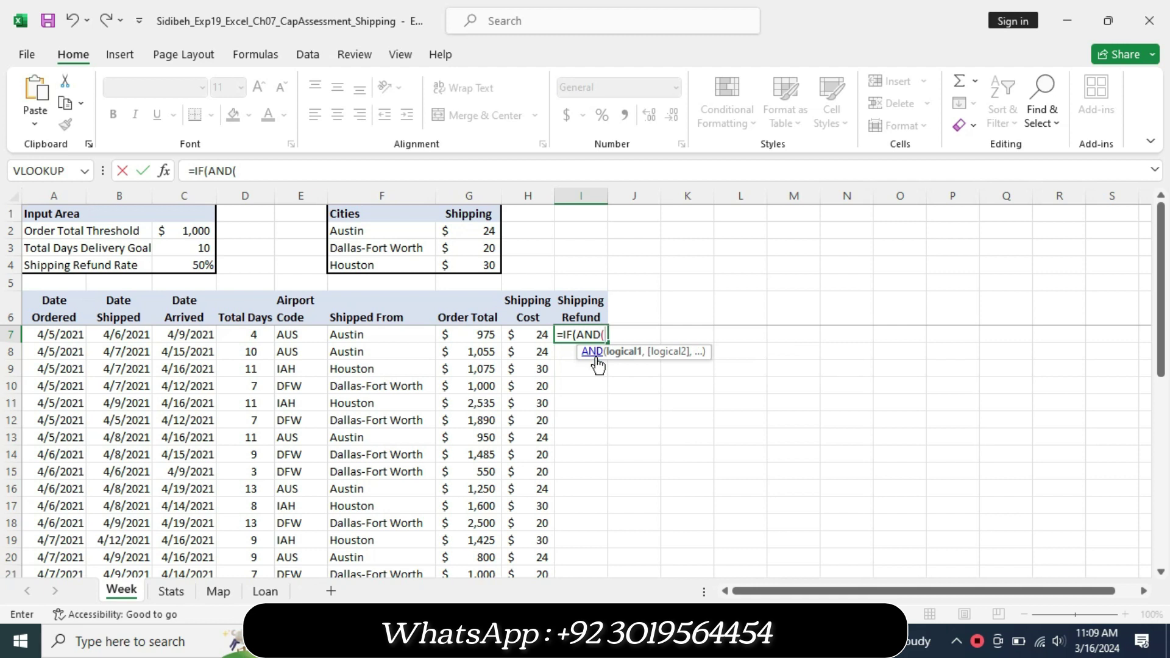
text(D7)
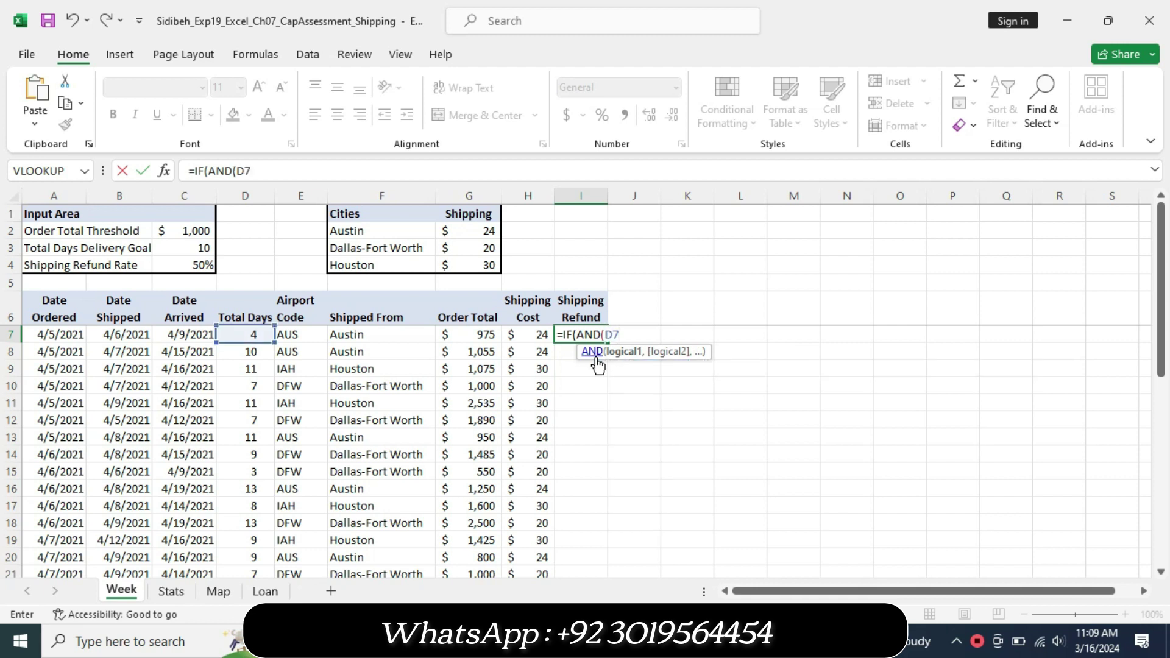
text(>)
text(C)
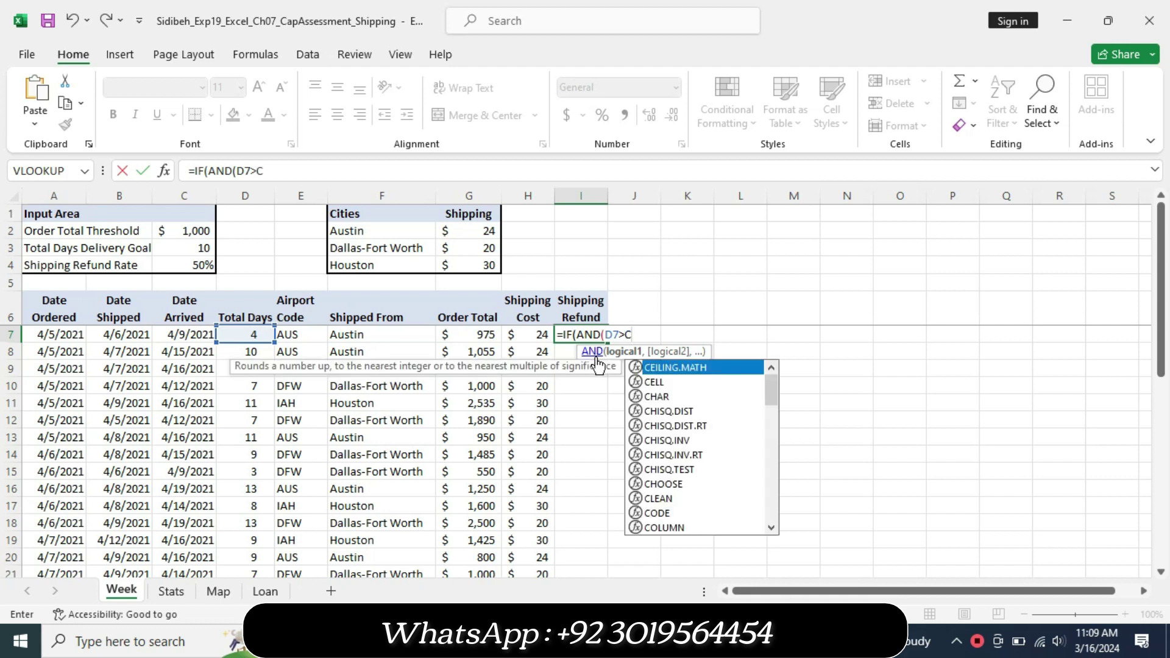
text($3)
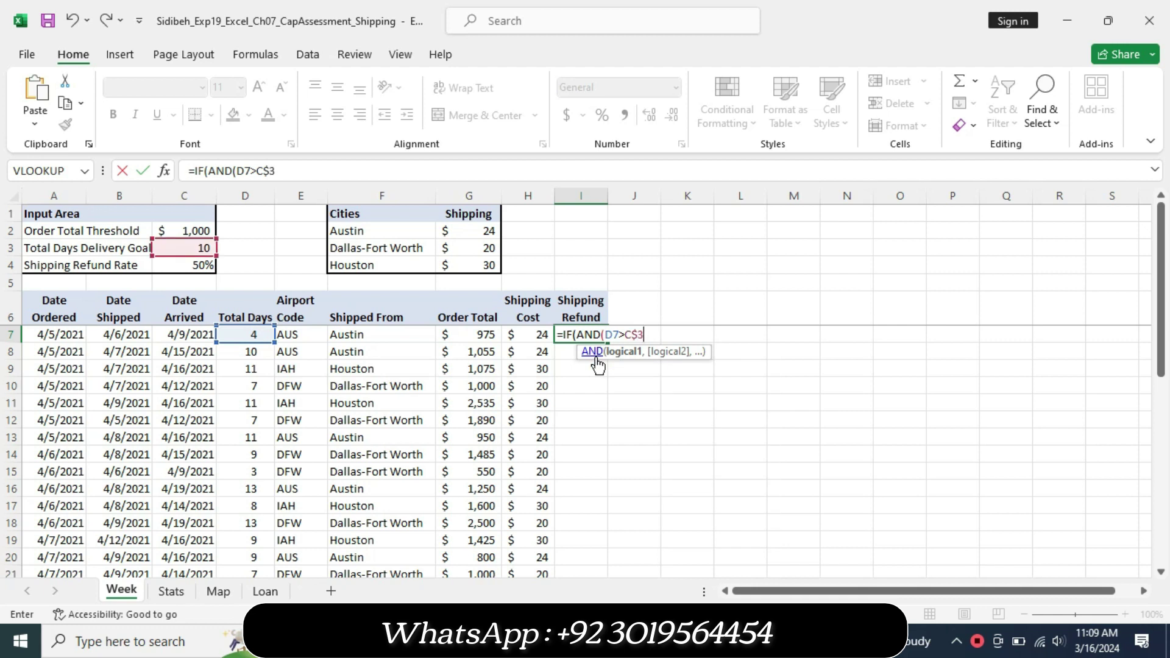
text(,)
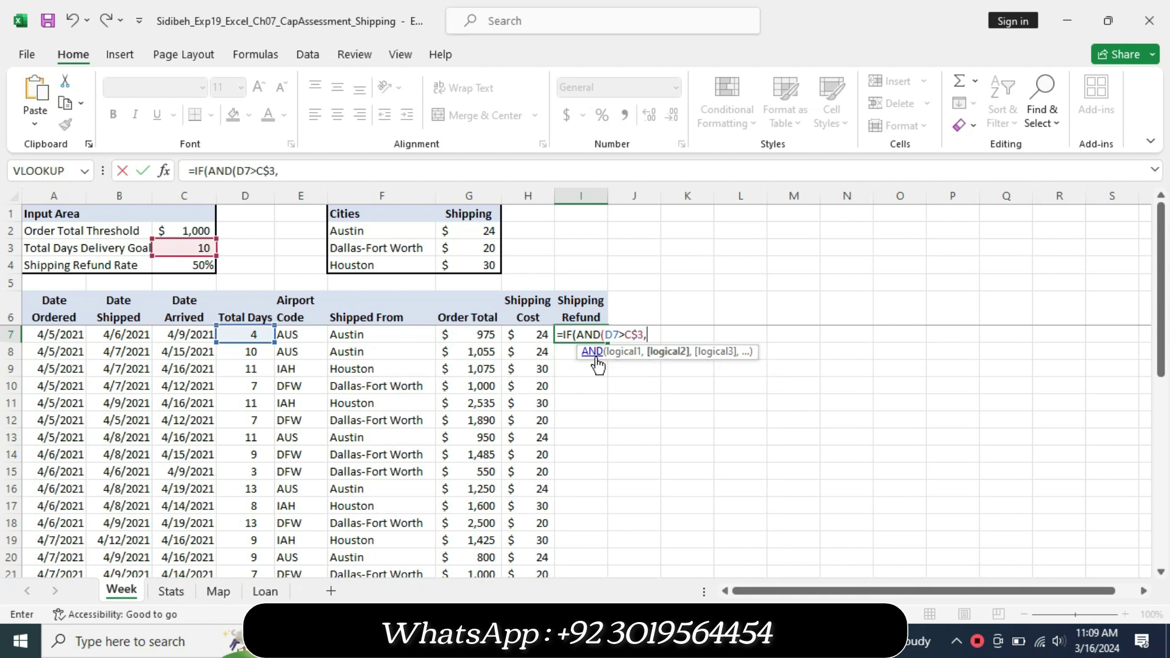
text(G)
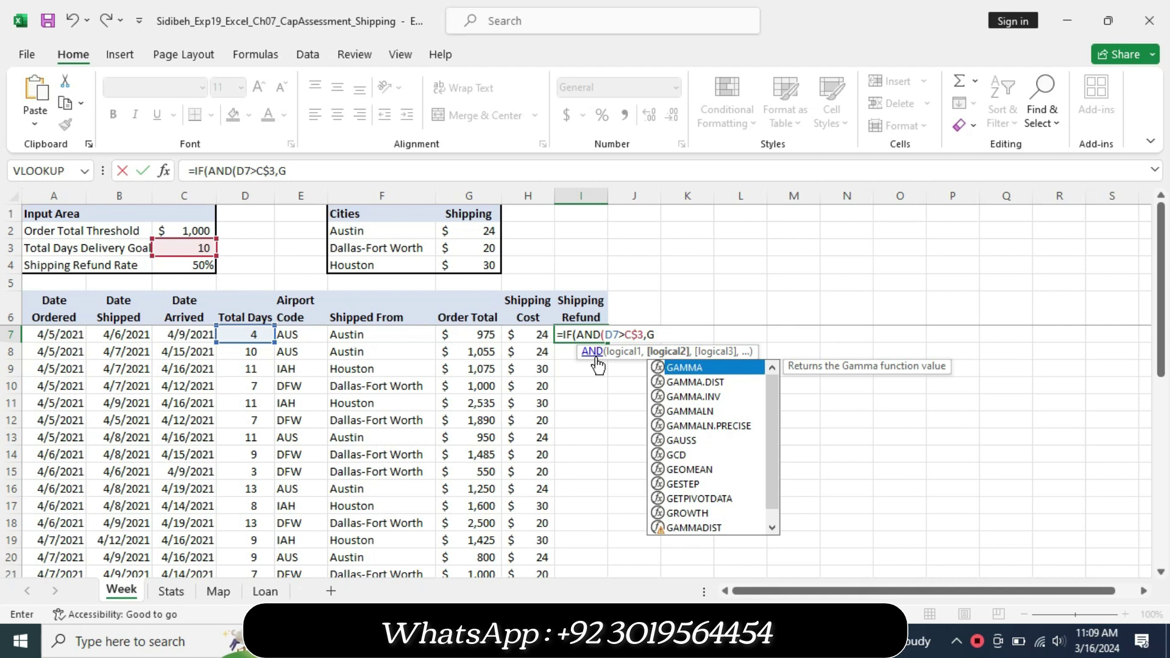
text(7)
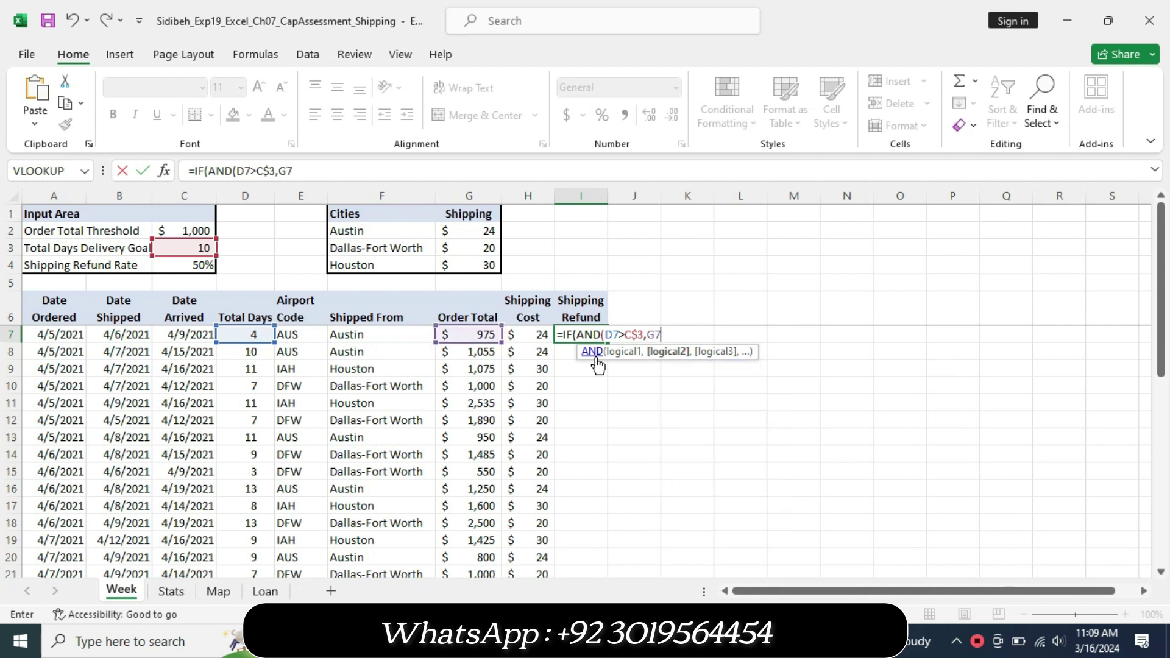
text(>=)
text(C)
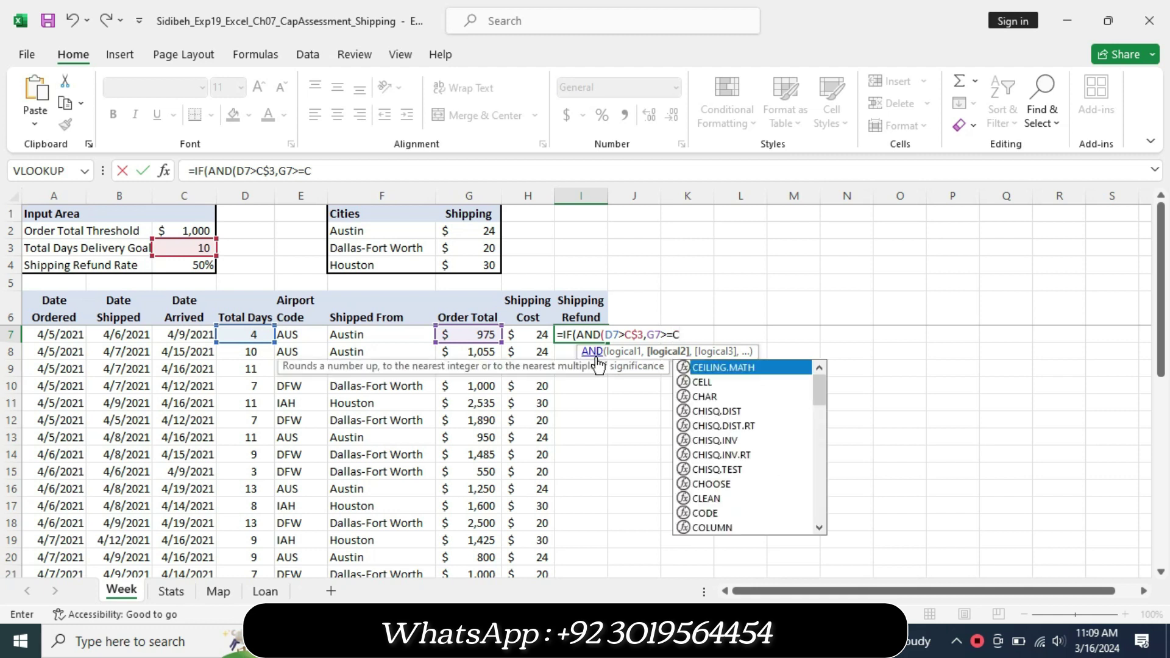
text($)
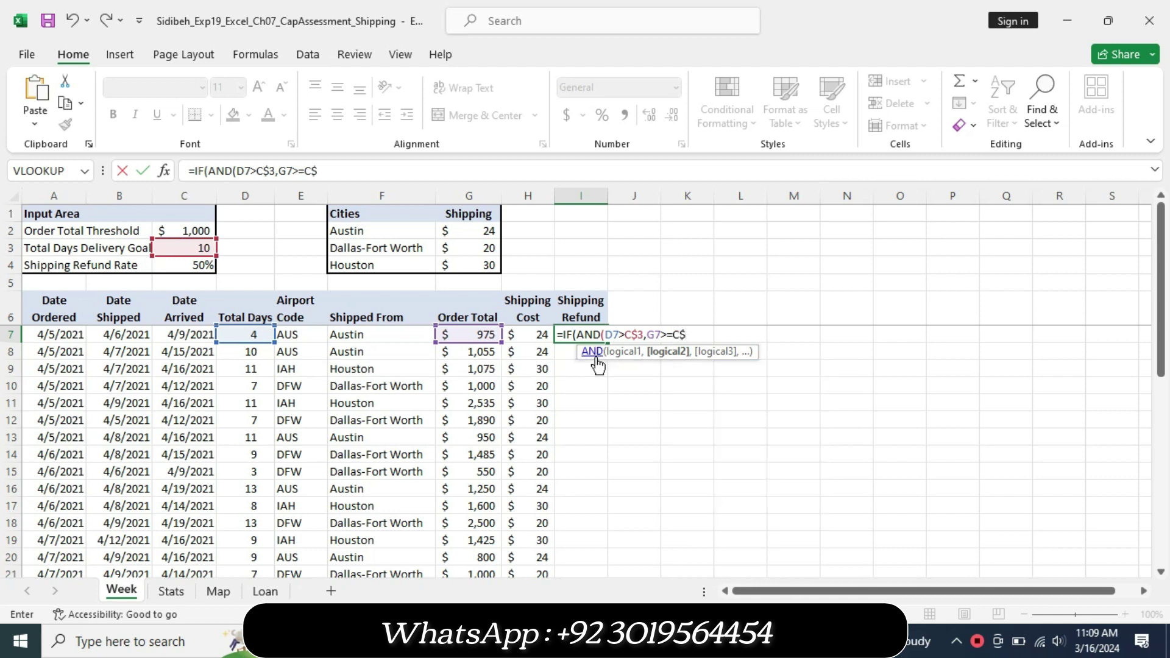
text(2)
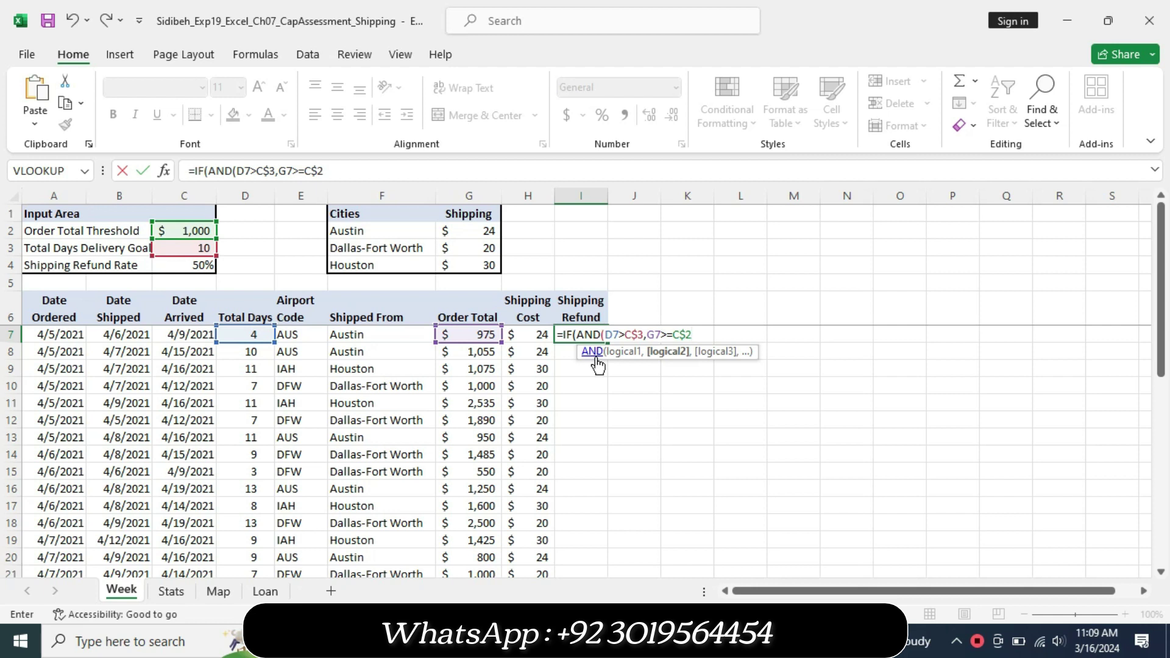
text())
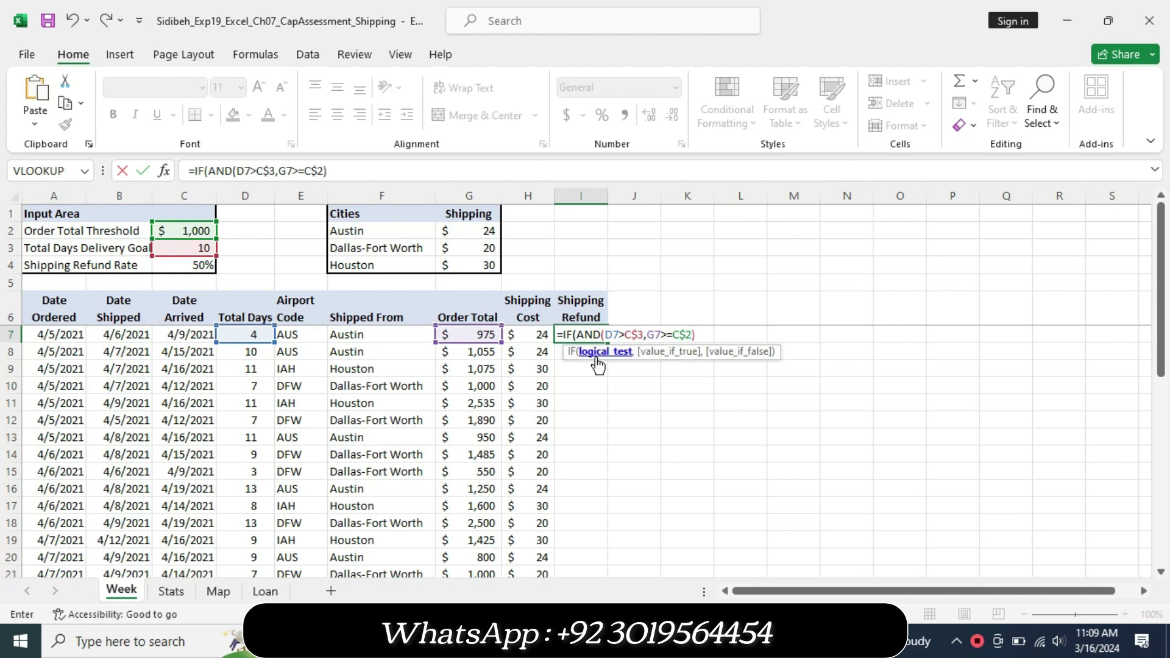
text(,)
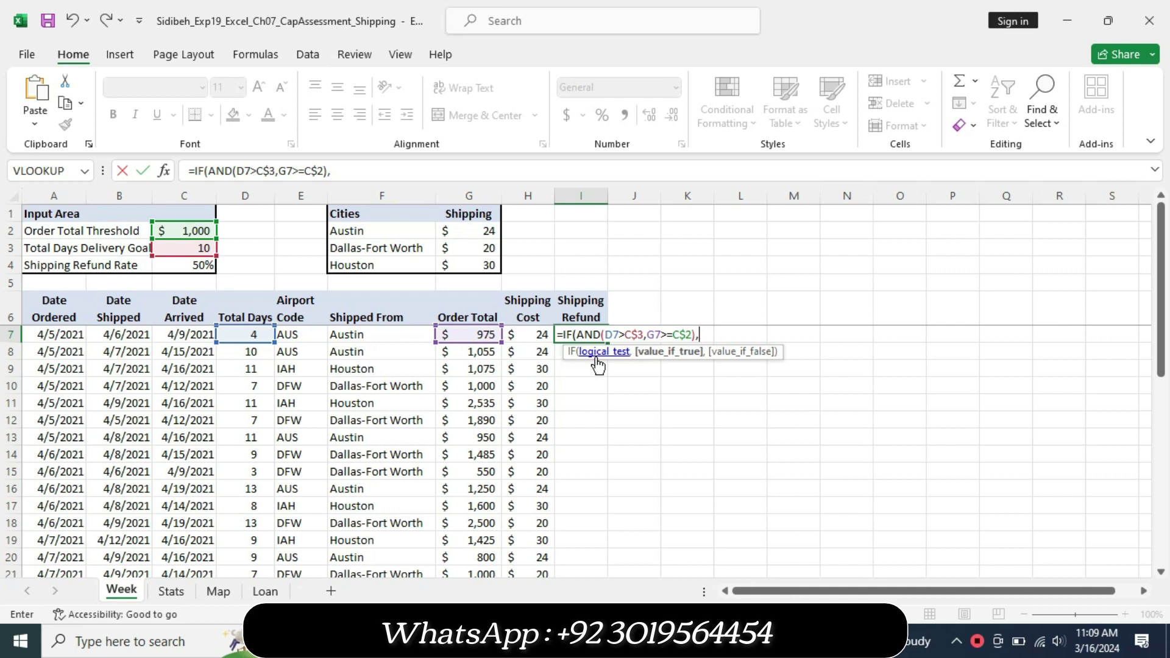
text(G7)
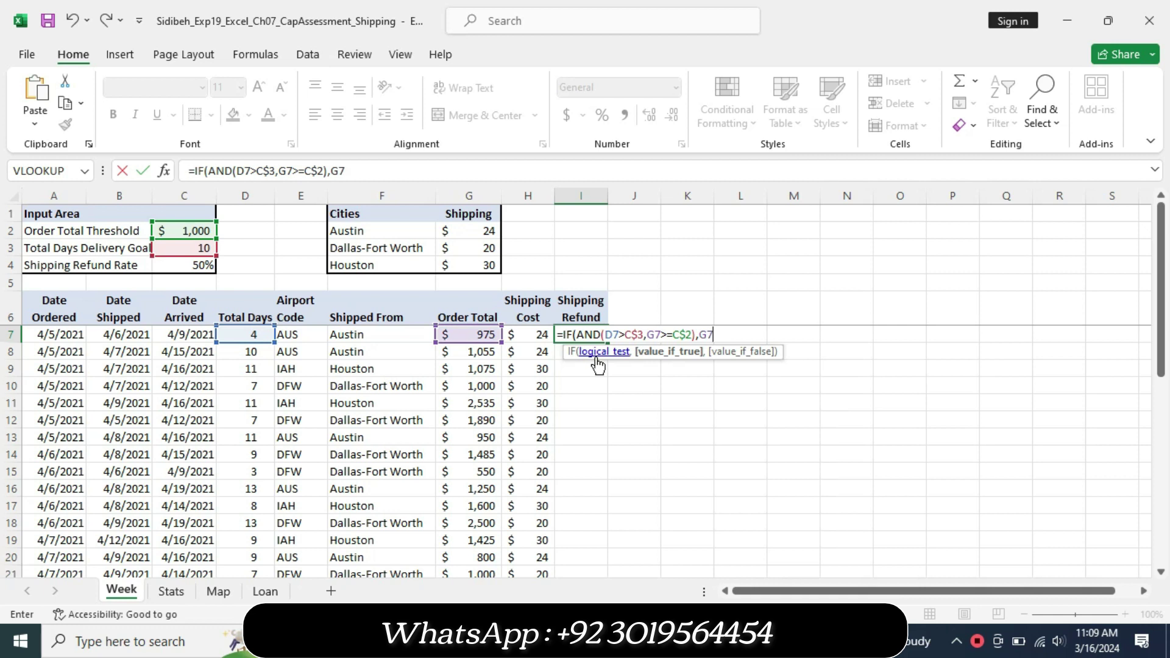
text(*)
text(C)
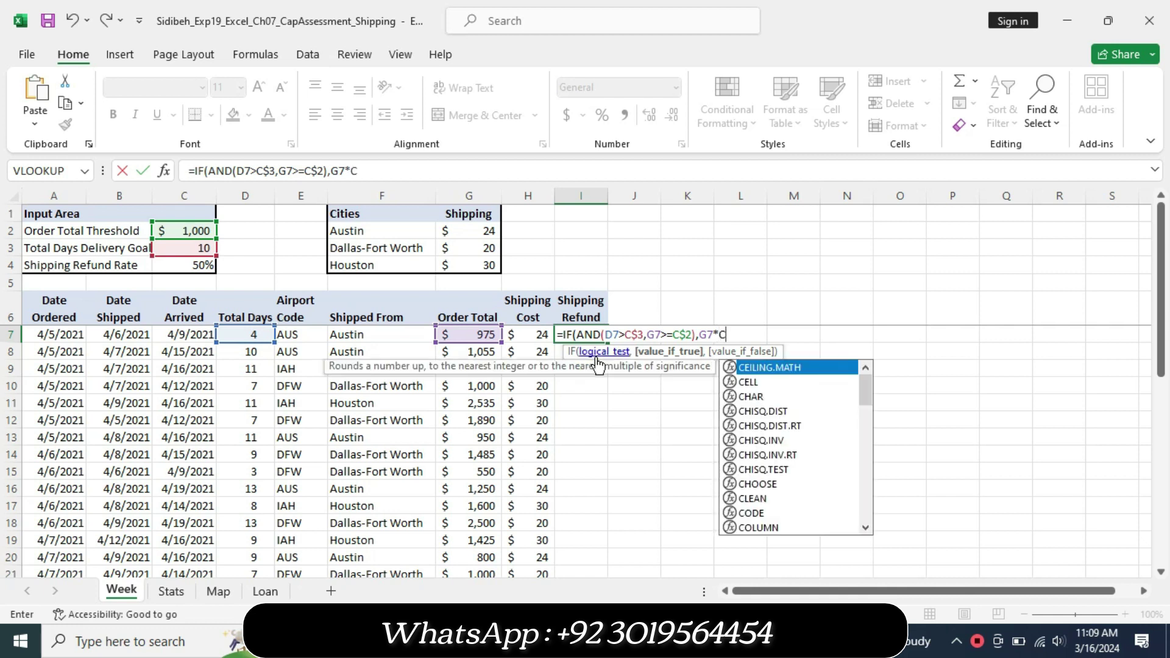
text($)
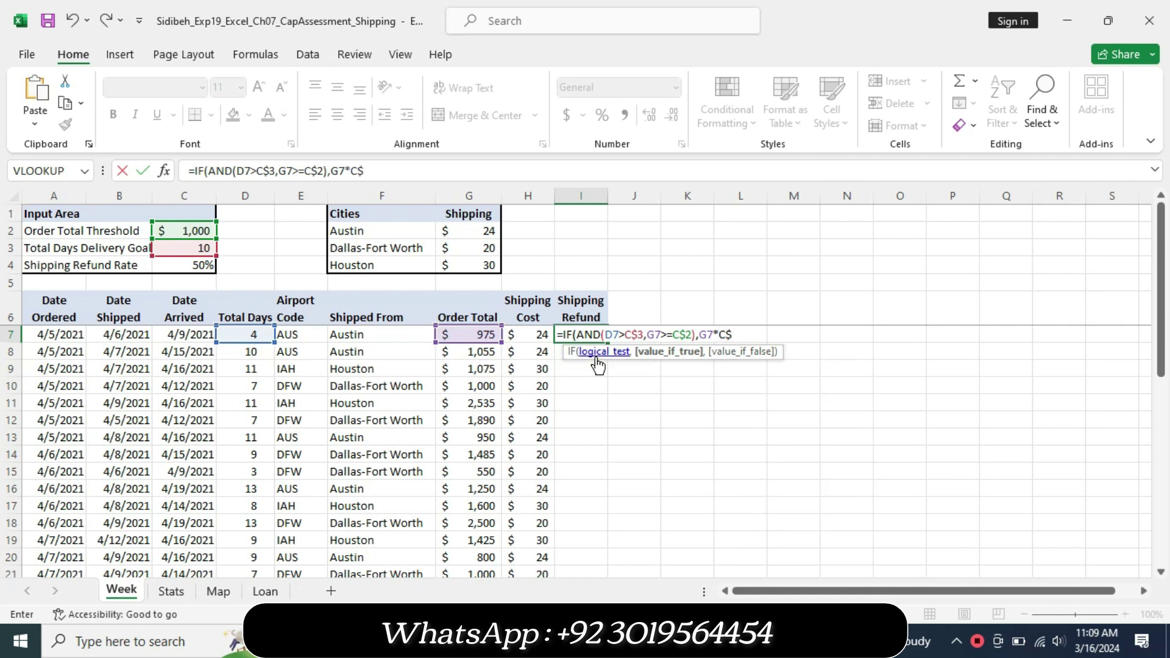
text(4)
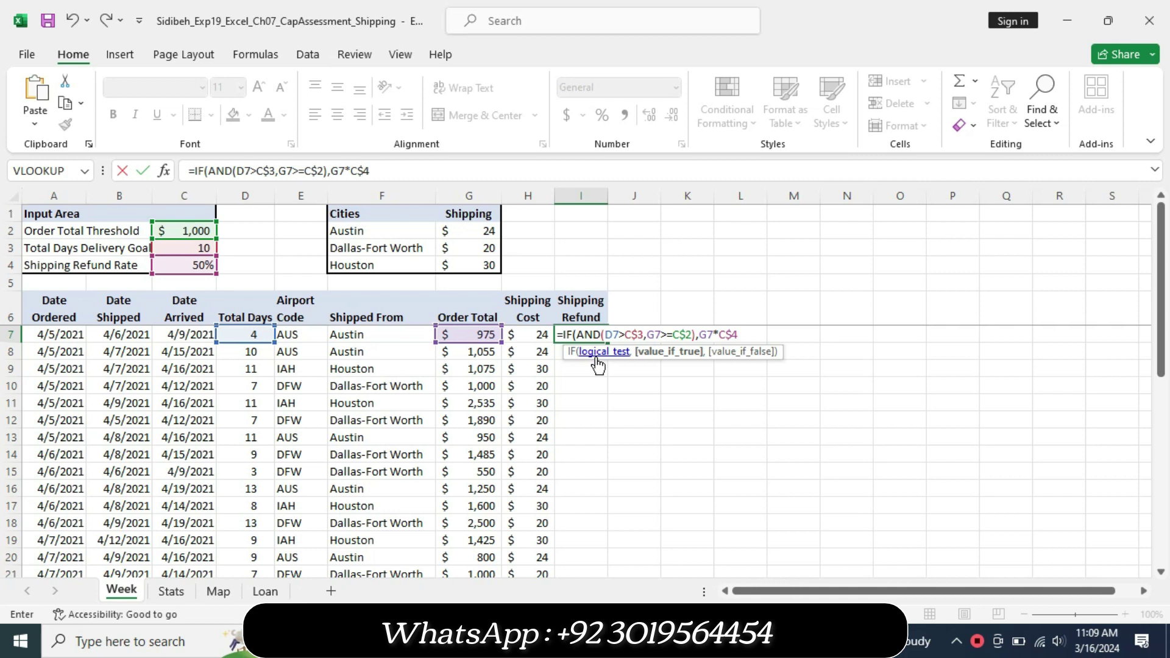
text(,0)
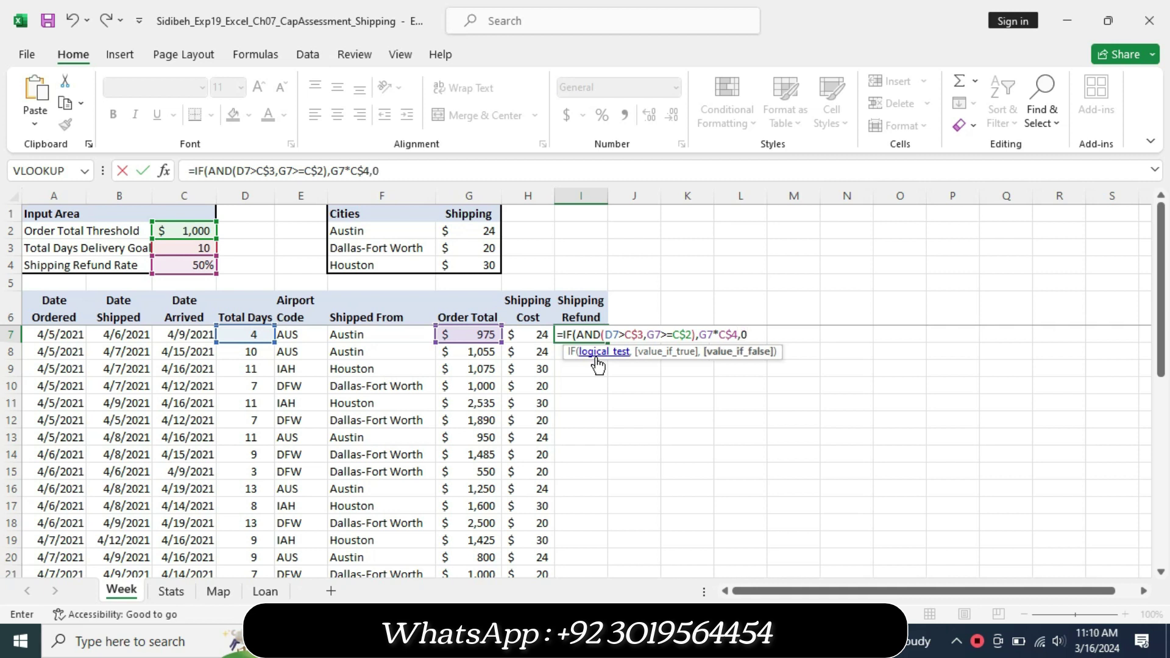
text())
Step: Commit the I7 refund formula, showing 0, and check it before switching to Word
key(Return)
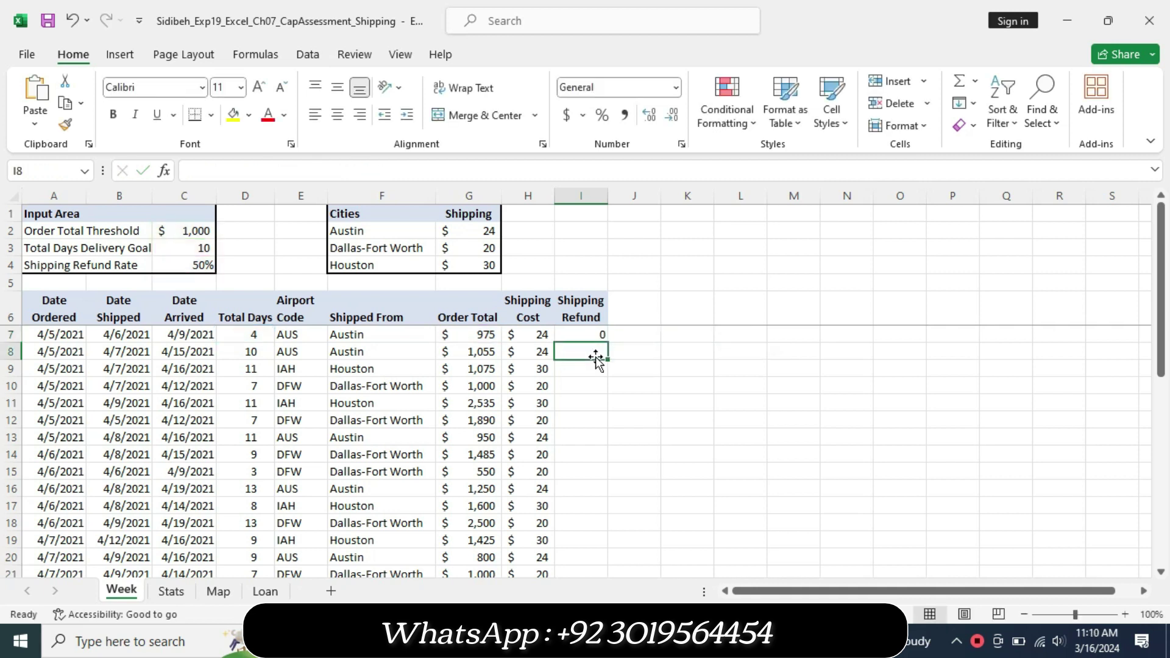
click(592, 339)
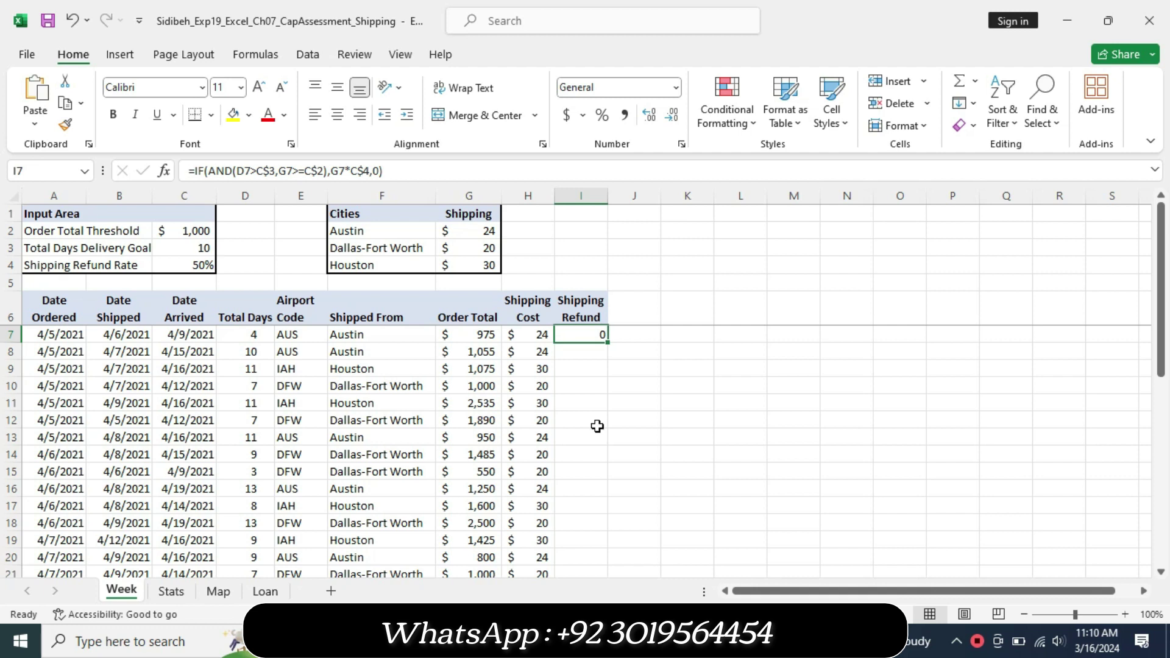
key(alt+Tab)
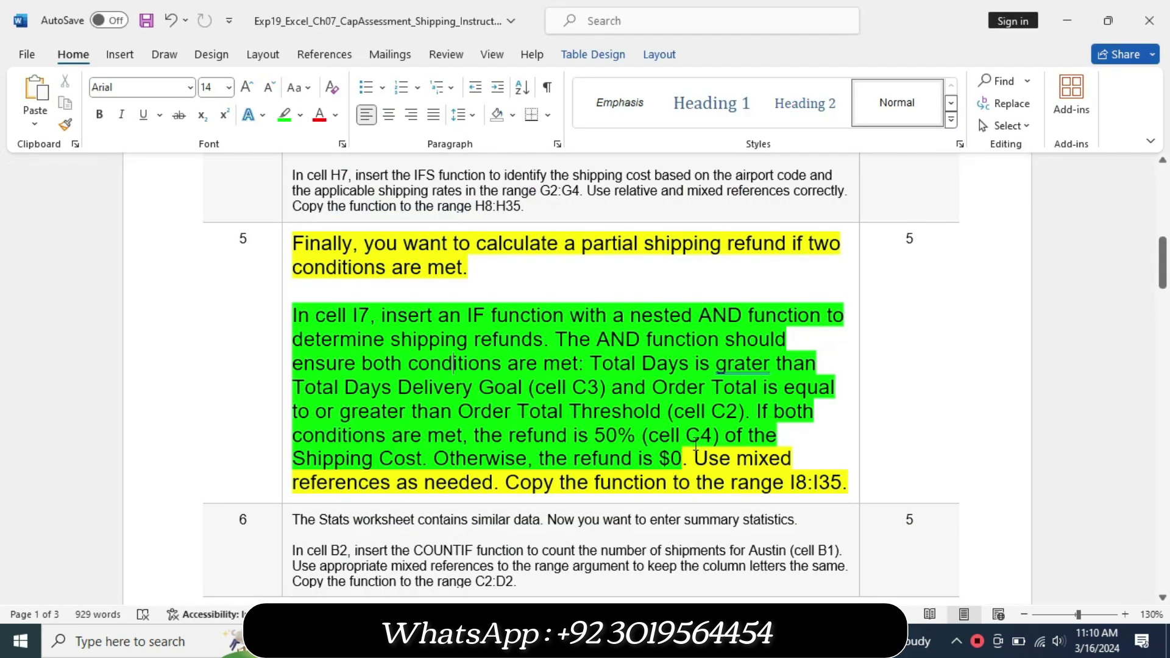
Step: Highlight step 5's closing sentence about mixed references and copying to I8:I35 in green
drag(693, 436, 841, 487)
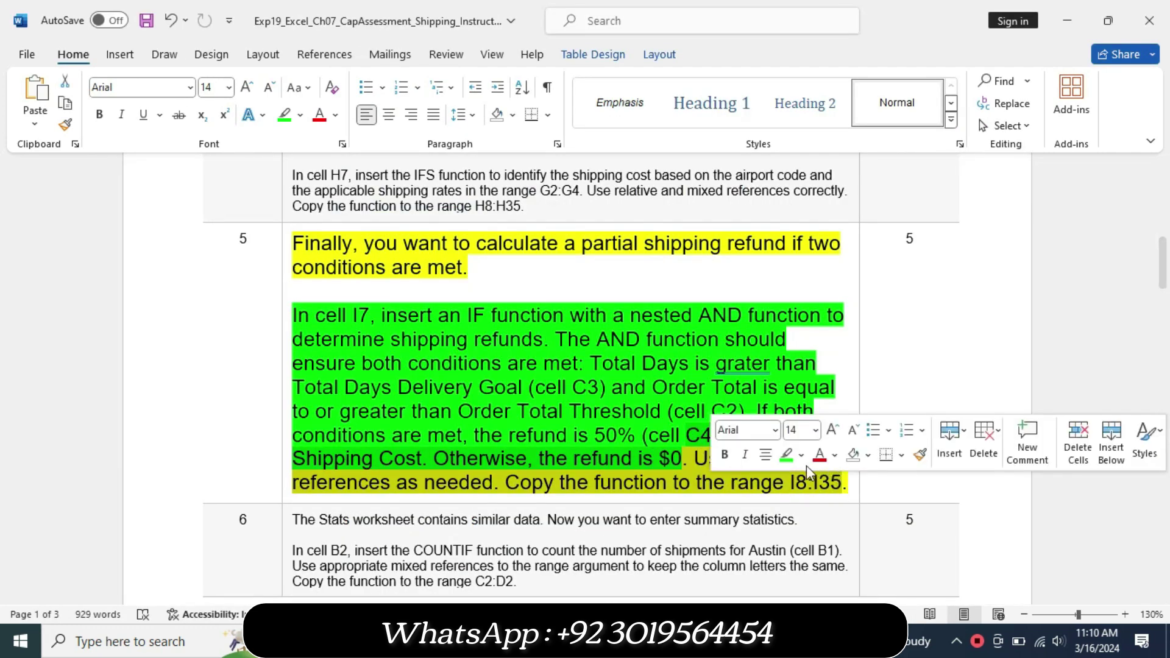
click(786, 455)
click(669, 475)
drag(668, 474, 735, 458)
click(734, 458)
drag(673, 482, 424, 482)
click(424, 482)
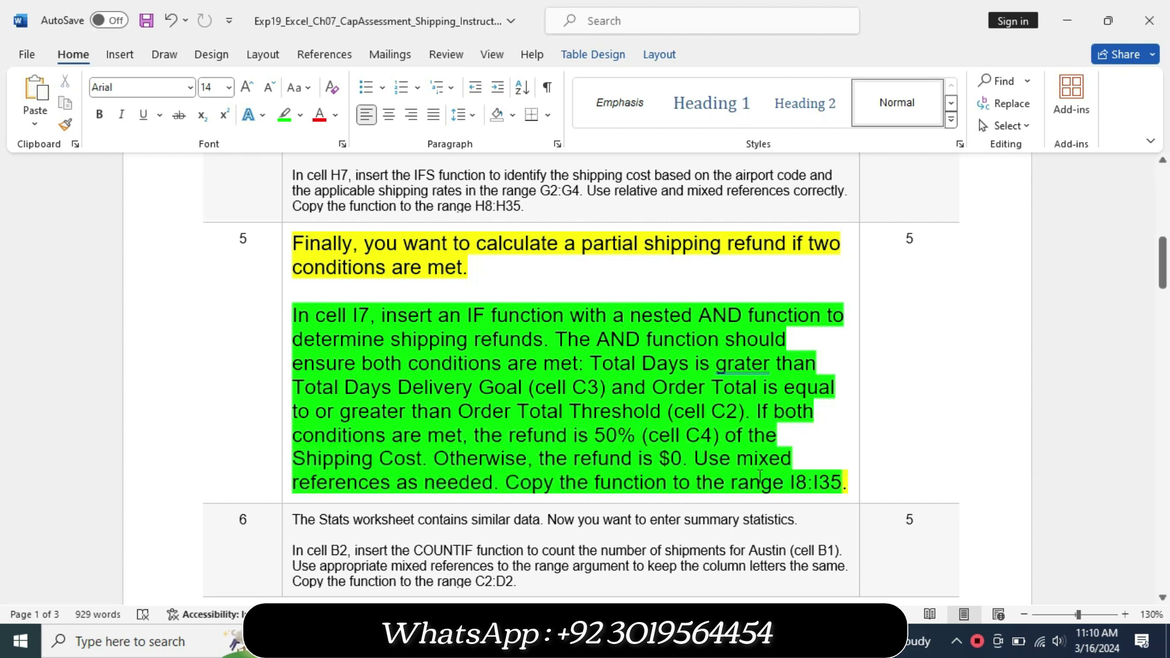
Step: Fill the I7 refund formula down to I35, yielding refunds like 537.5, 1267.5 and 1250
key(alt+Tab)
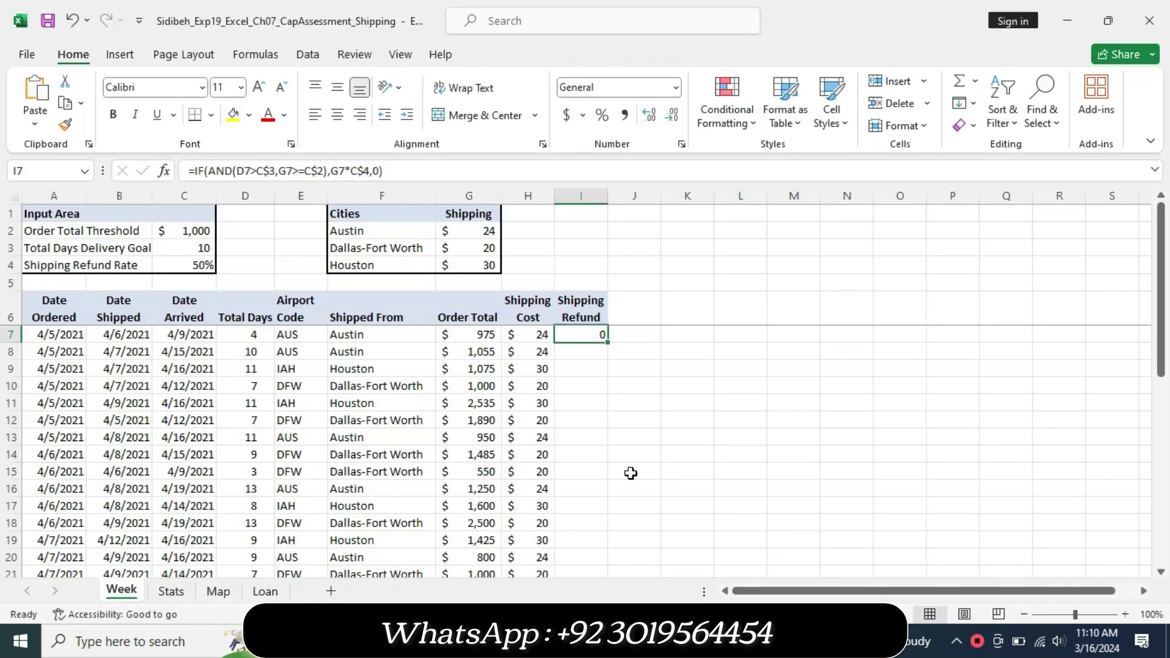
drag(609, 346, 611, 594)
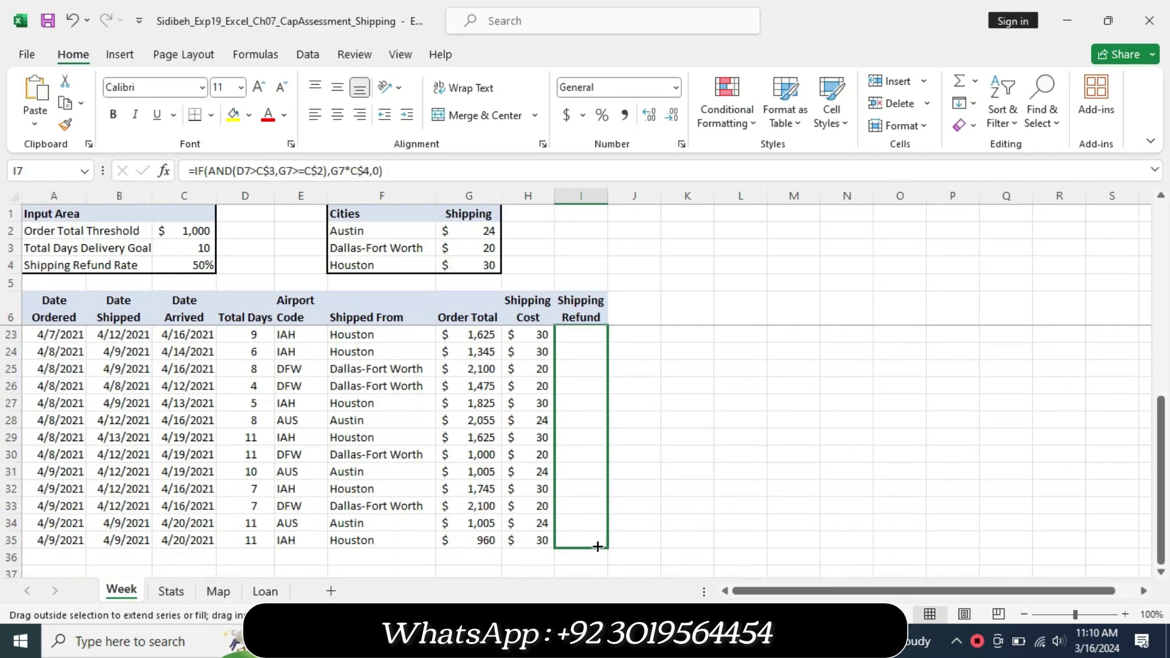
drag(611, 593, 603, 550)
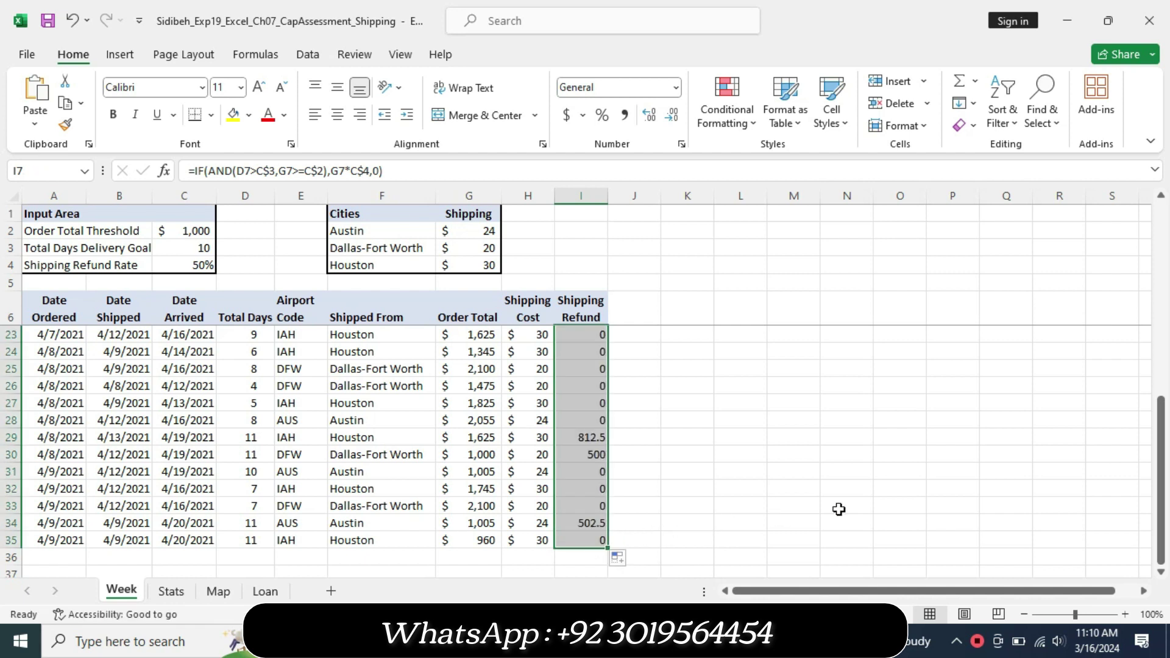
mouse_move(1162, 521)
mouse_down()
mouse_move(1161, 403)
mouse_move(1131, 311)
mouse_up()
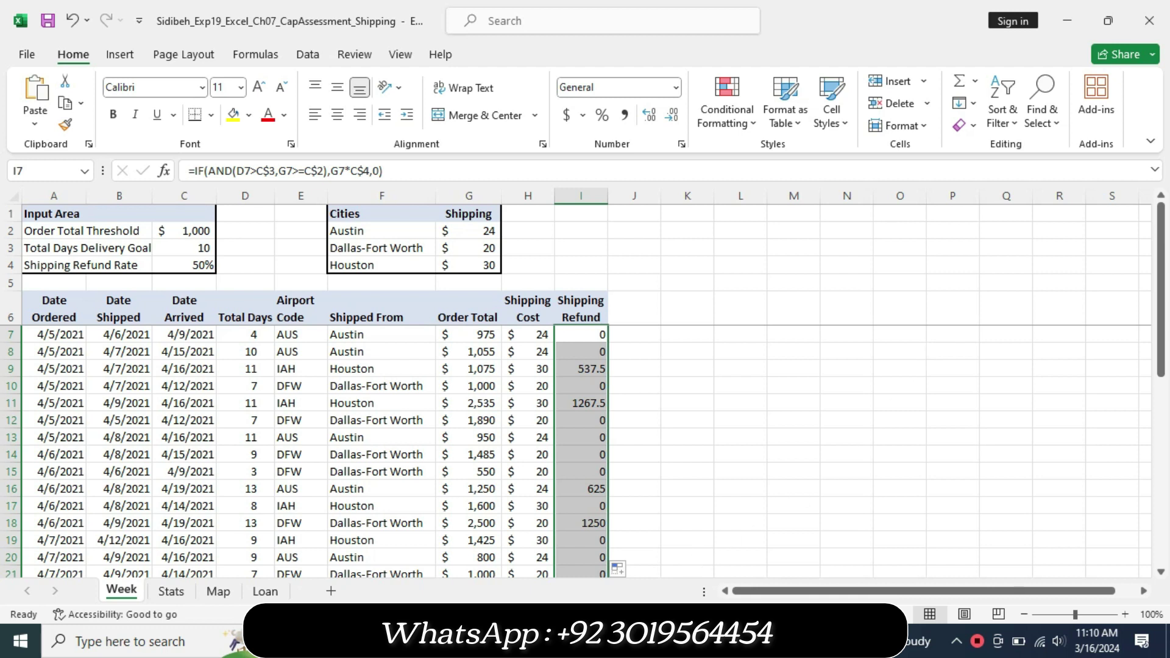
key(alt+Tab)
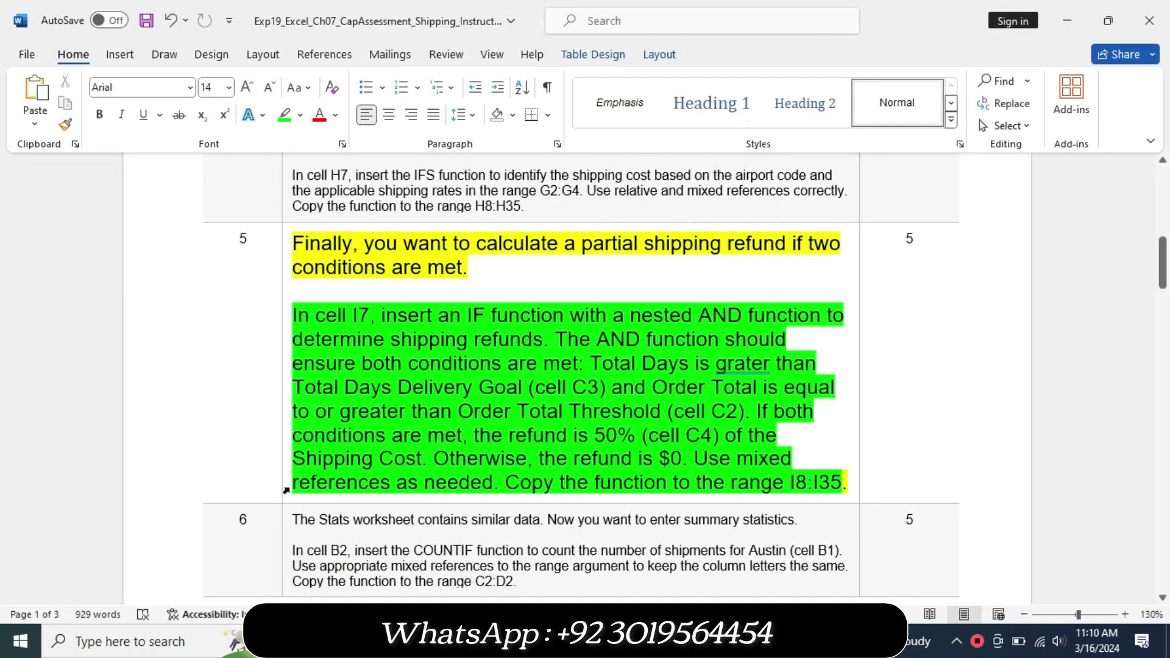
Step: Shrink the finished step 5 instruction to 9 pt and remove its green highlight
click(285, 491)
click(394, 434)
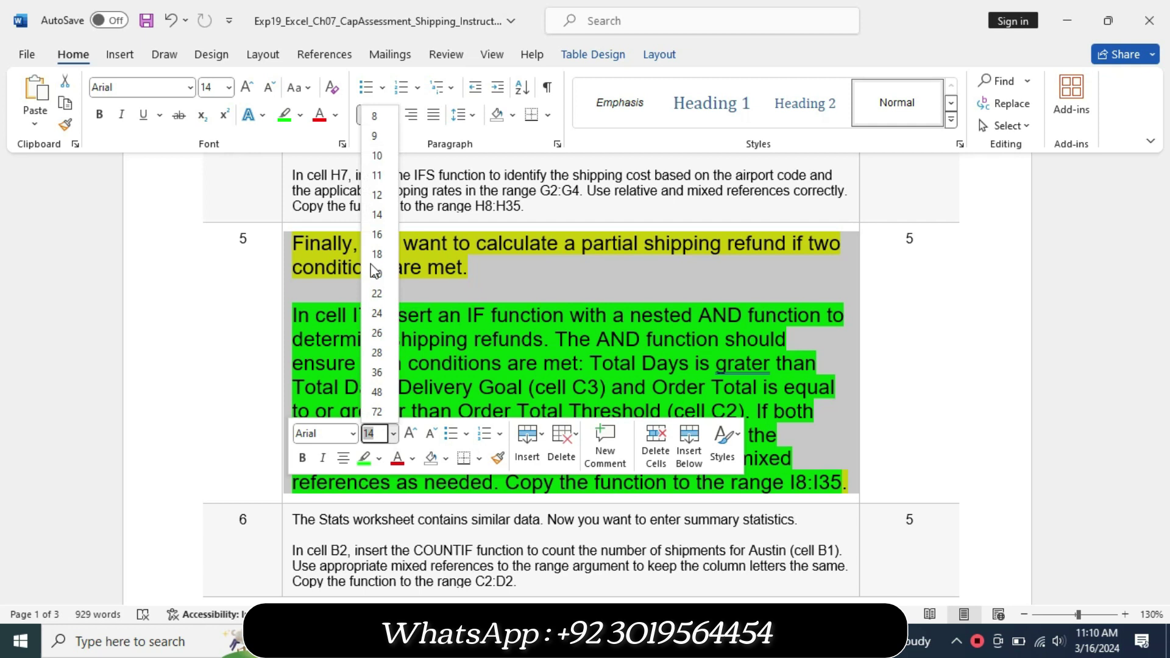
click(378, 136)
click(300, 115)
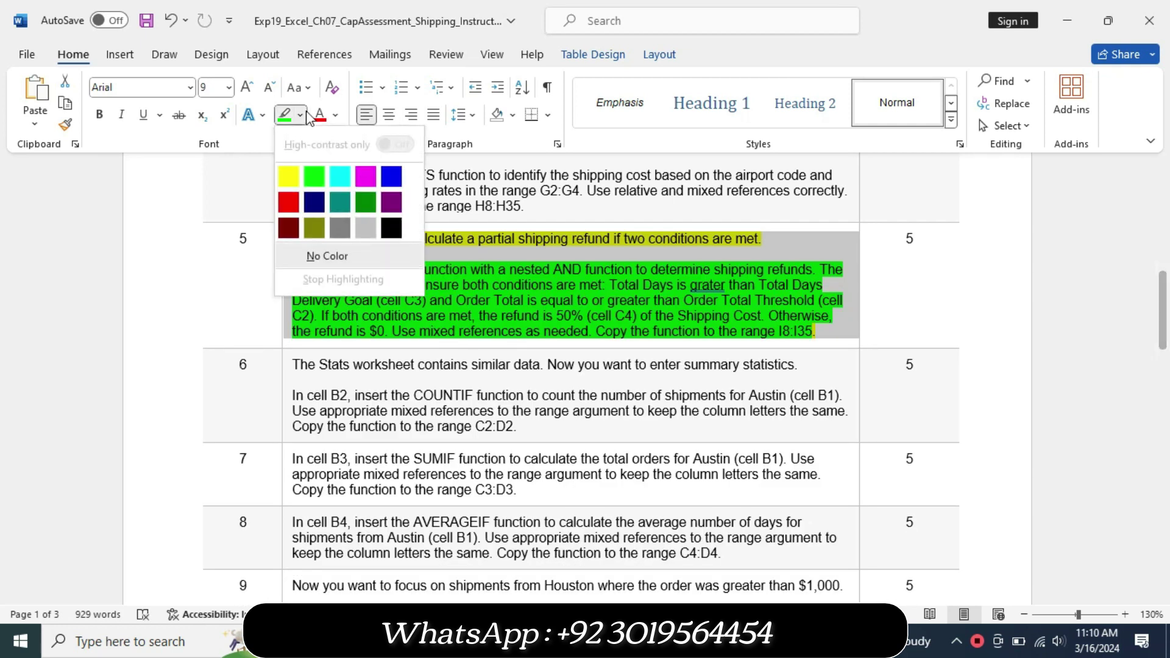
click(332, 261)
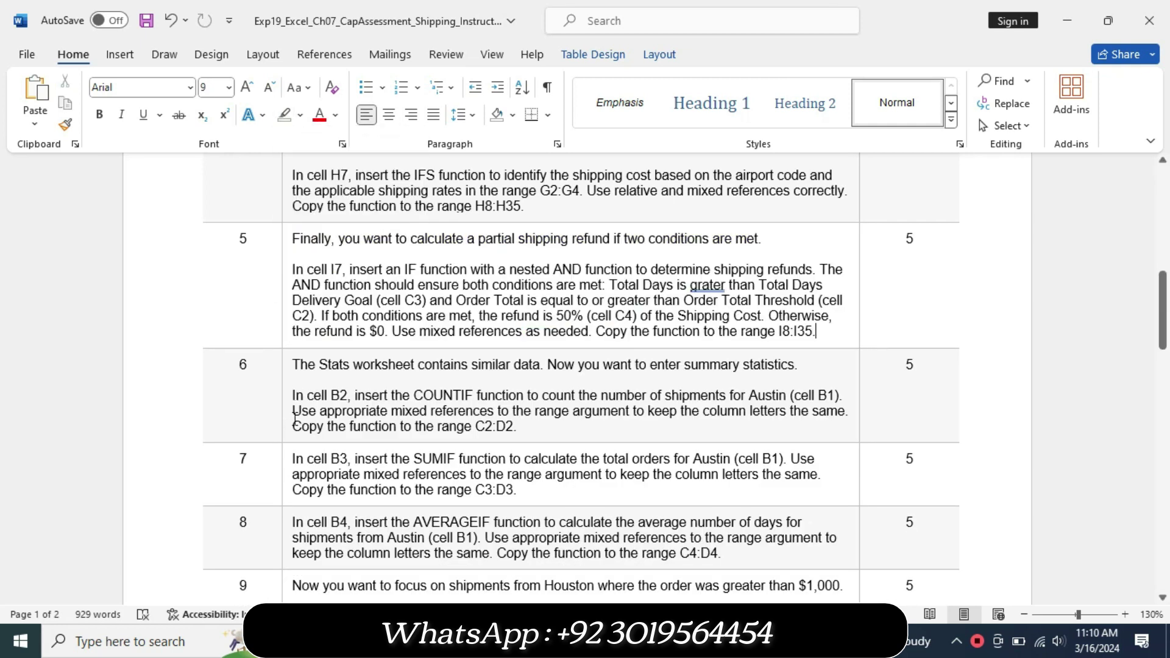
Step: Enlarge step 6 to 14 pt, highlight it yellow, and its COUNTIF paragraph cyan
click(281, 427)
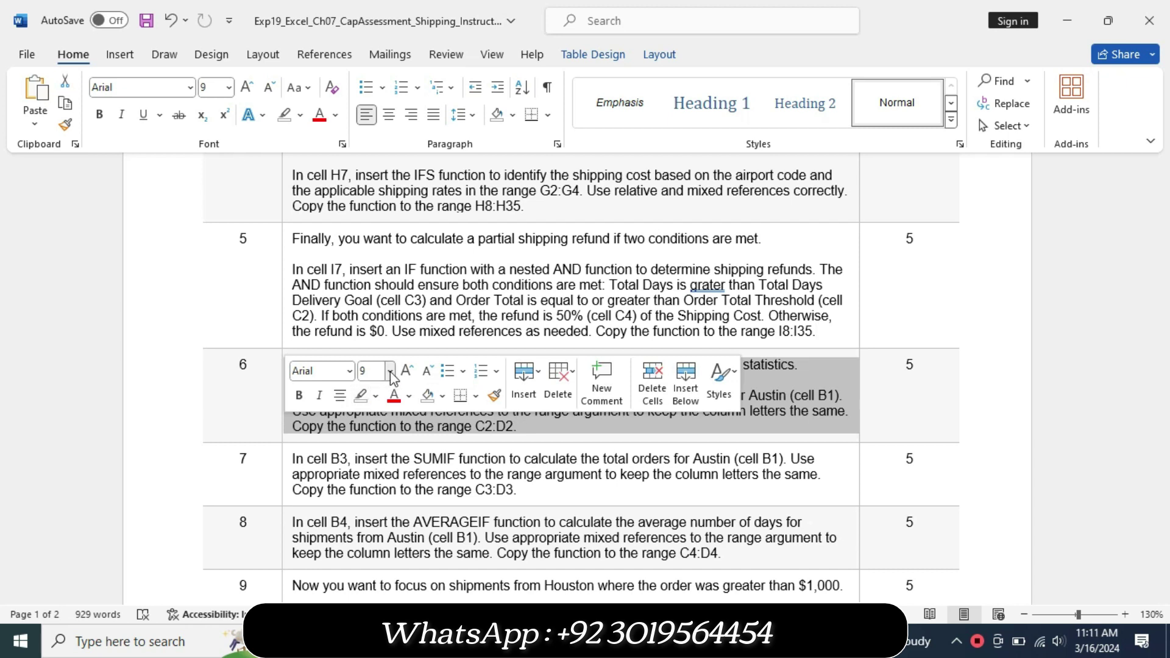
click(390, 371)
click(374, 151)
click(300, 115)
click(298, 183)
mouse_move(295, 434)
mouse_down()
mouse_move(437, 476)
mouse_move(388, 514)
mouse_up()
click(478, 488)
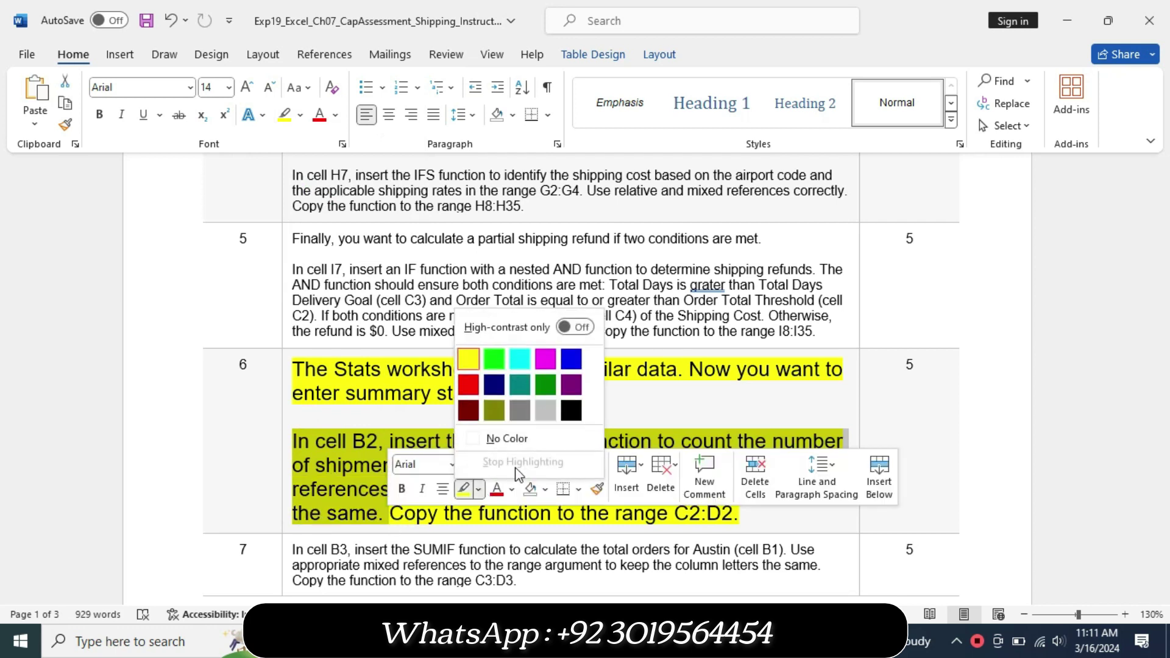
click(513, 362)
click(354, 370)
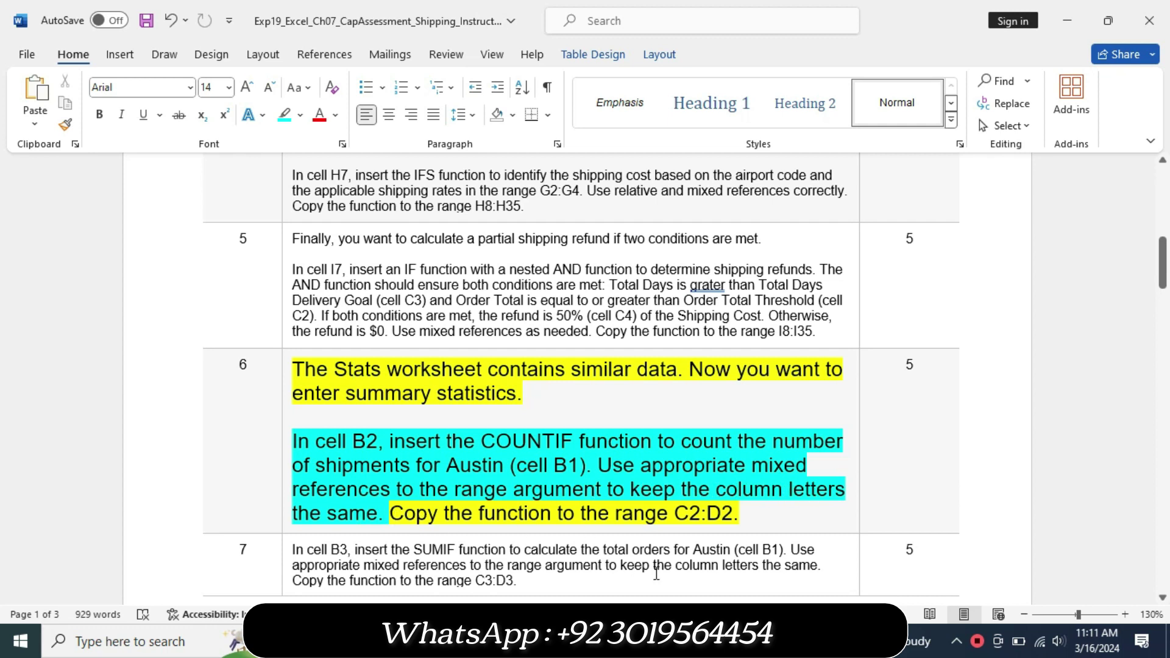
Step: Mark the words 'Stats worksheet' in Word, then show Excel's Stats sheet
key(alt+Tab)
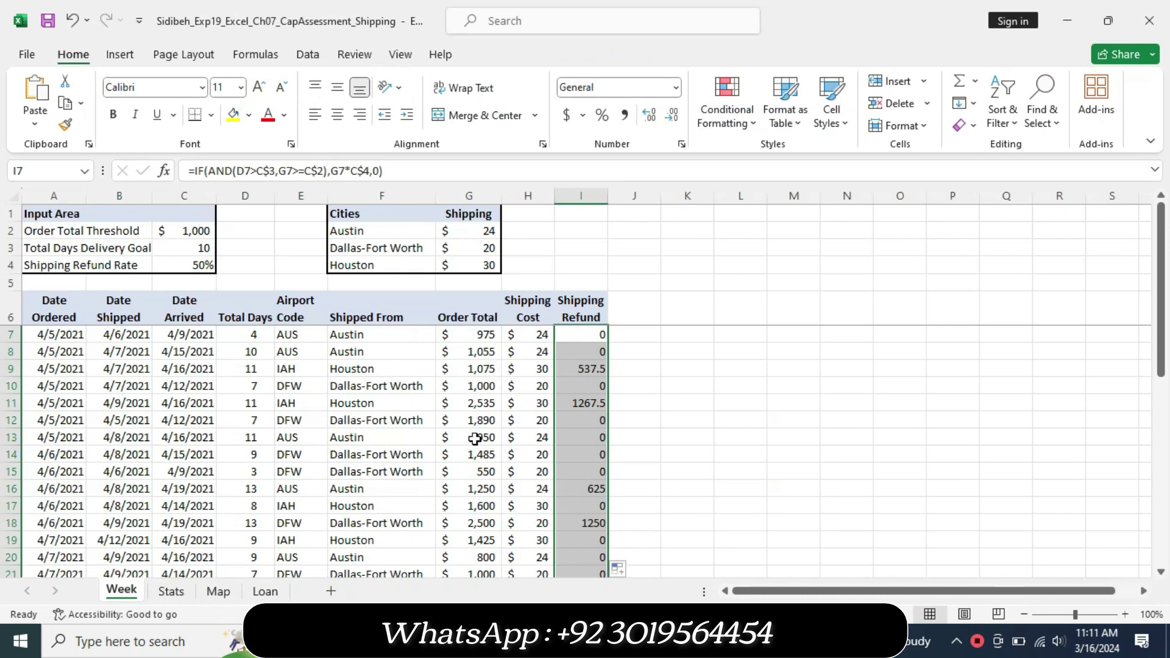
key(alt+Tab)
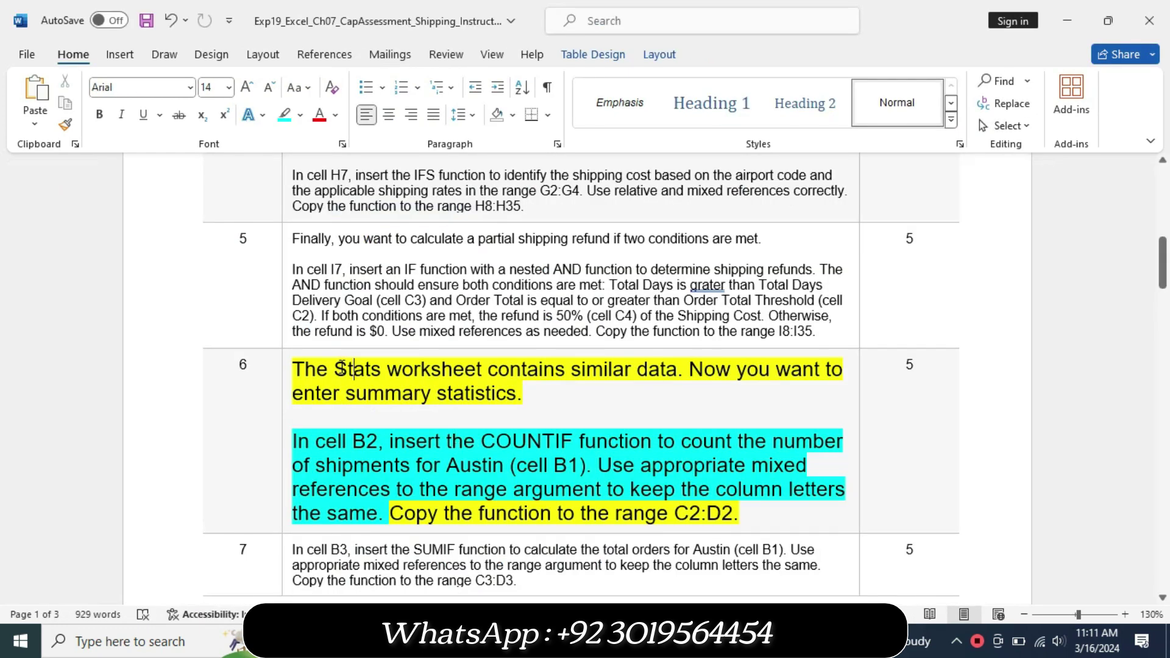
drag(335, 369, 459, 364)
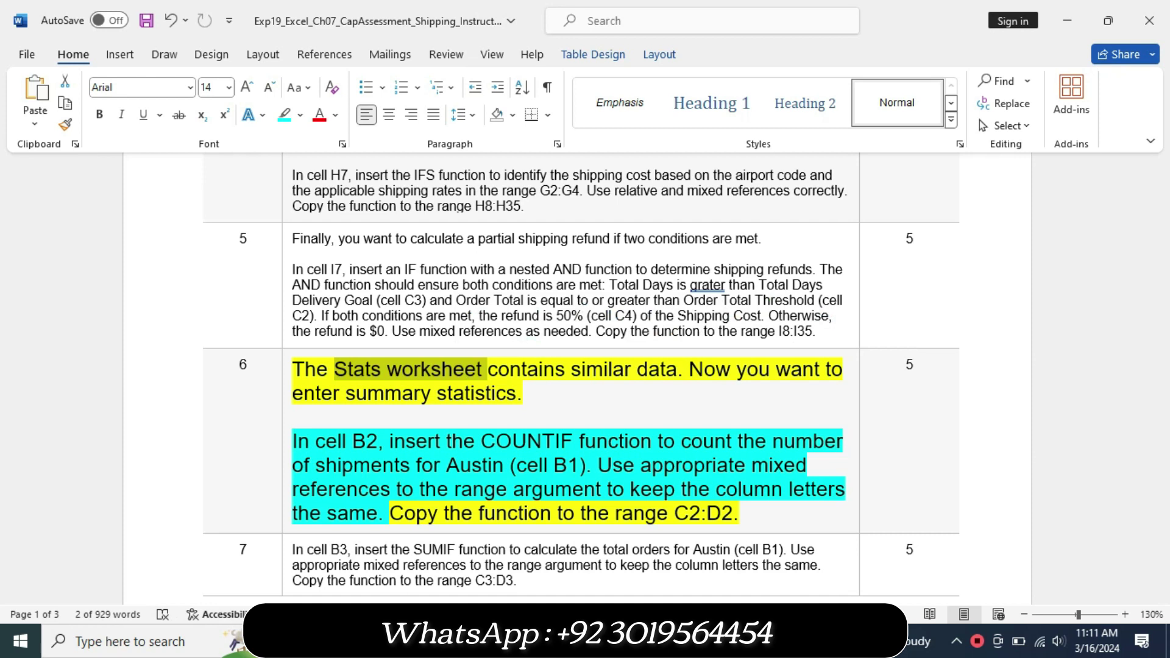
key(alt+Tab)
click(172, 592)
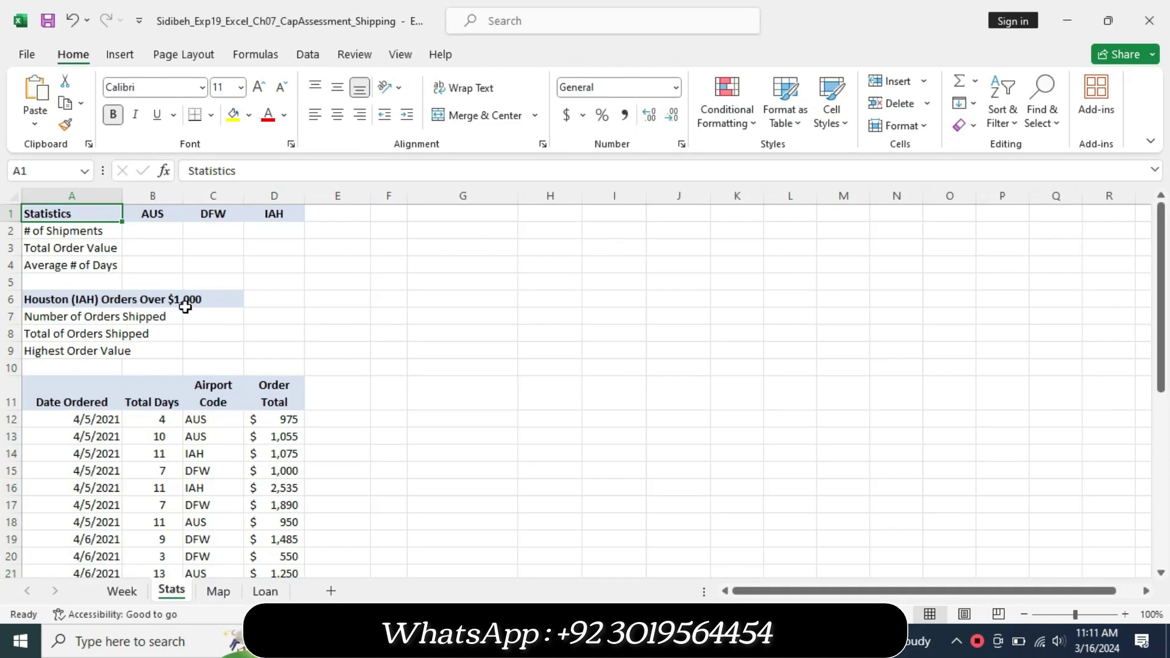
Step: Enter =COUNTIF(C$12:C$40,B1) in B2 to count AUS shipments, giving 8
click(157, 235)
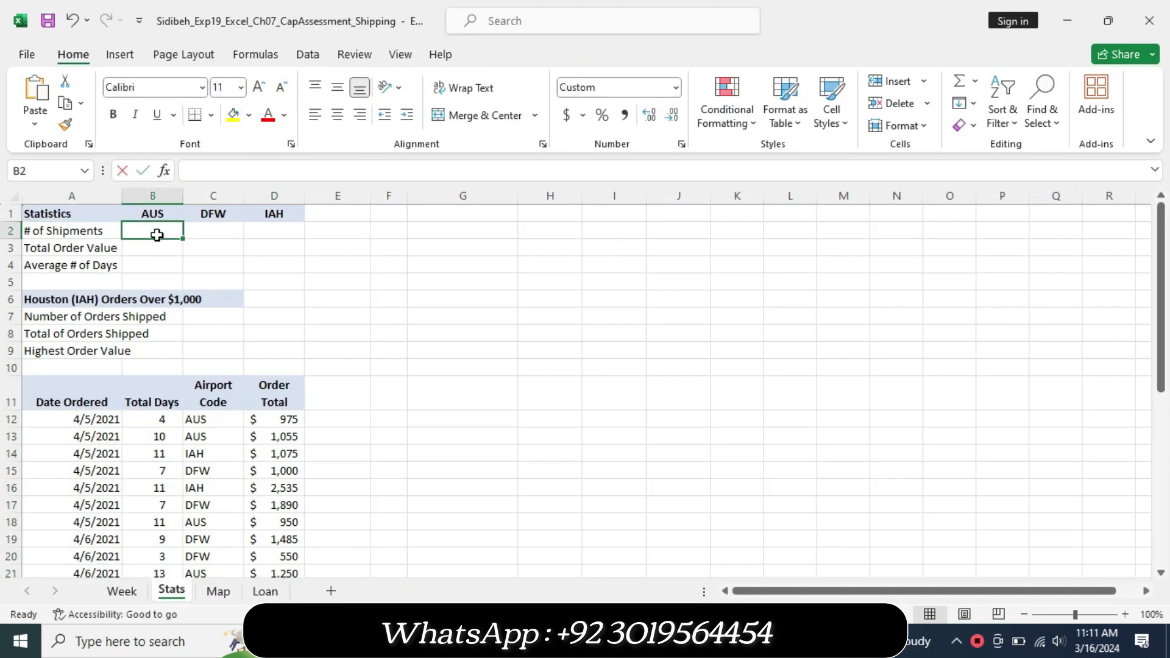
text(=co)
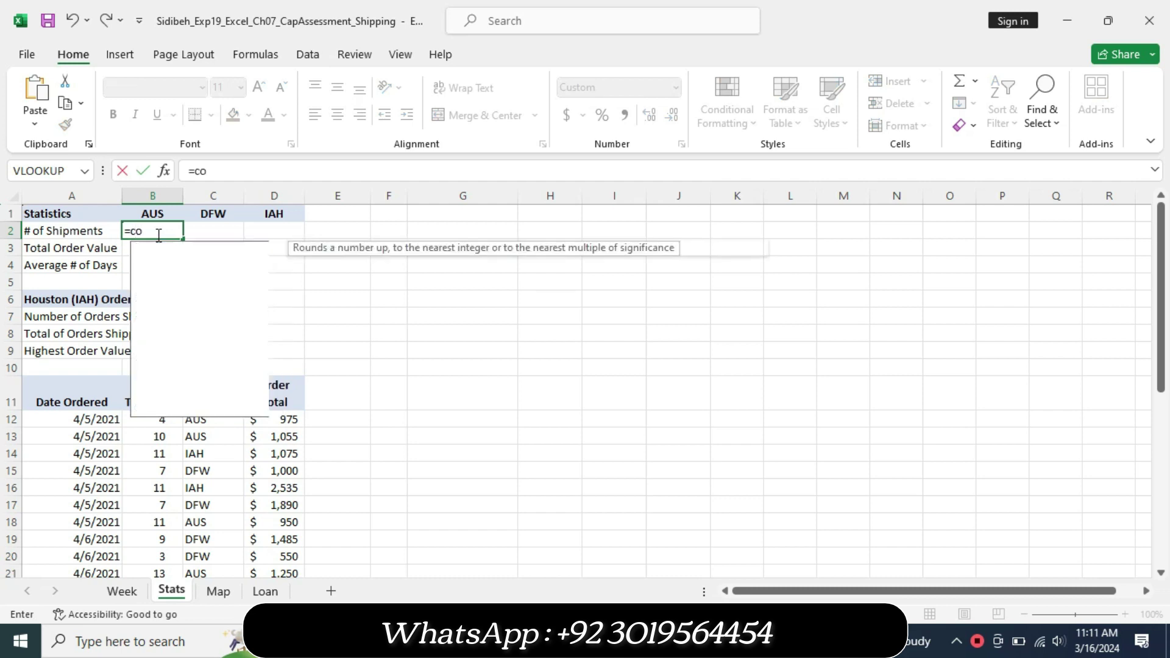
text(unt)
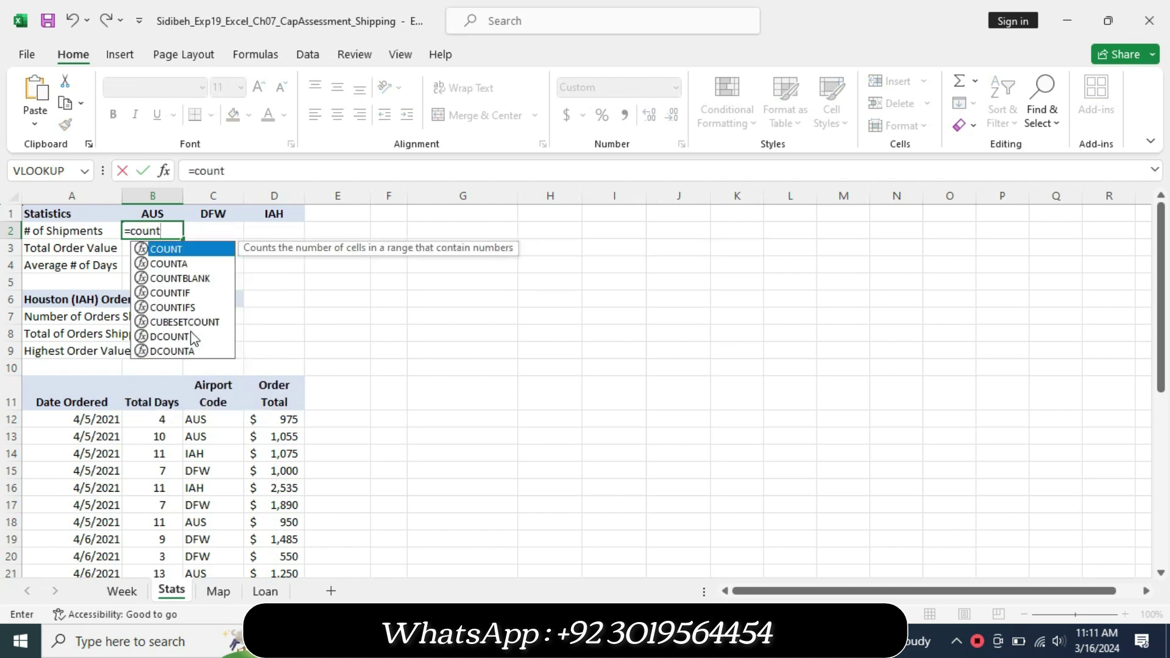
double_click(188, 294)
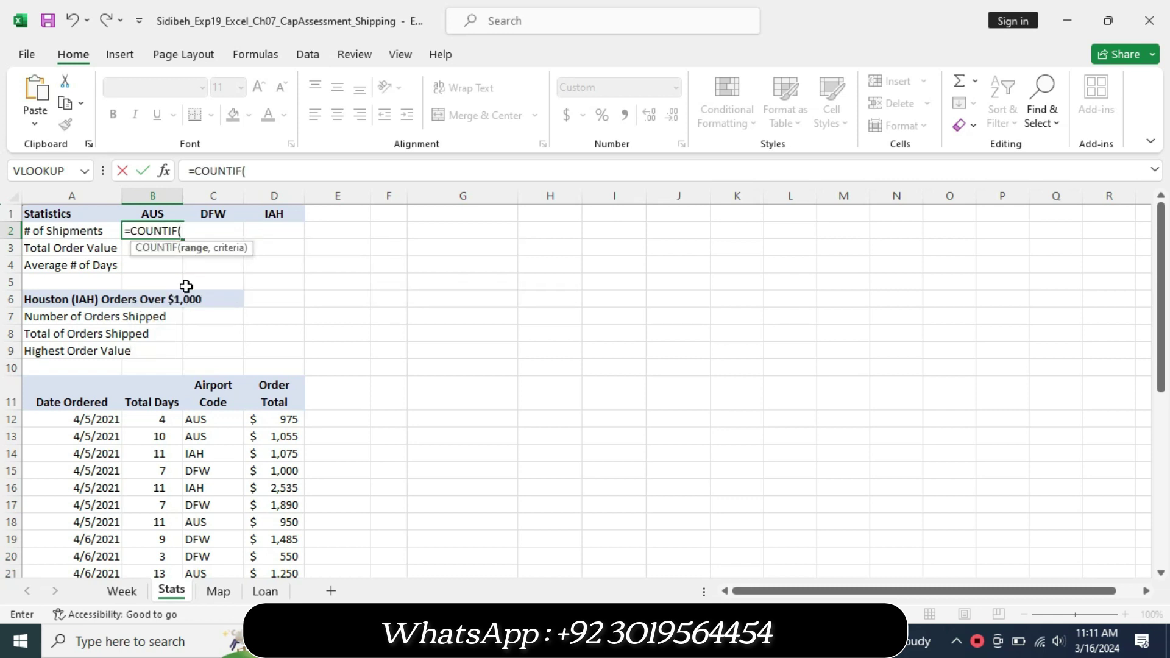
text(C$)
text(12)
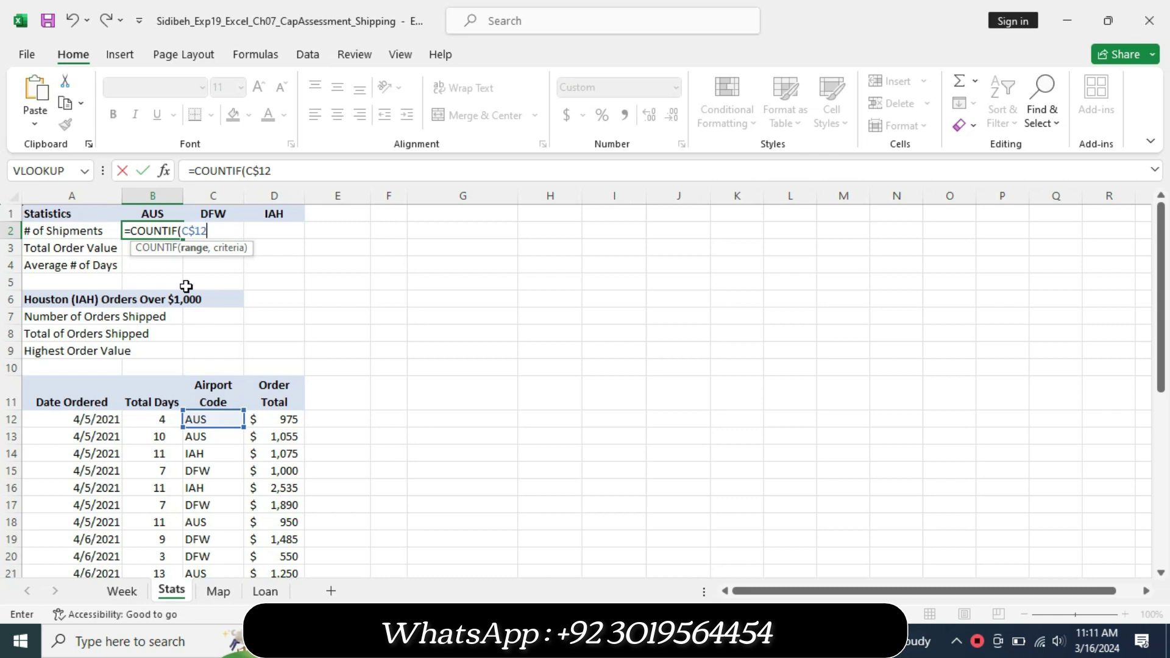
text(:)
text(C)
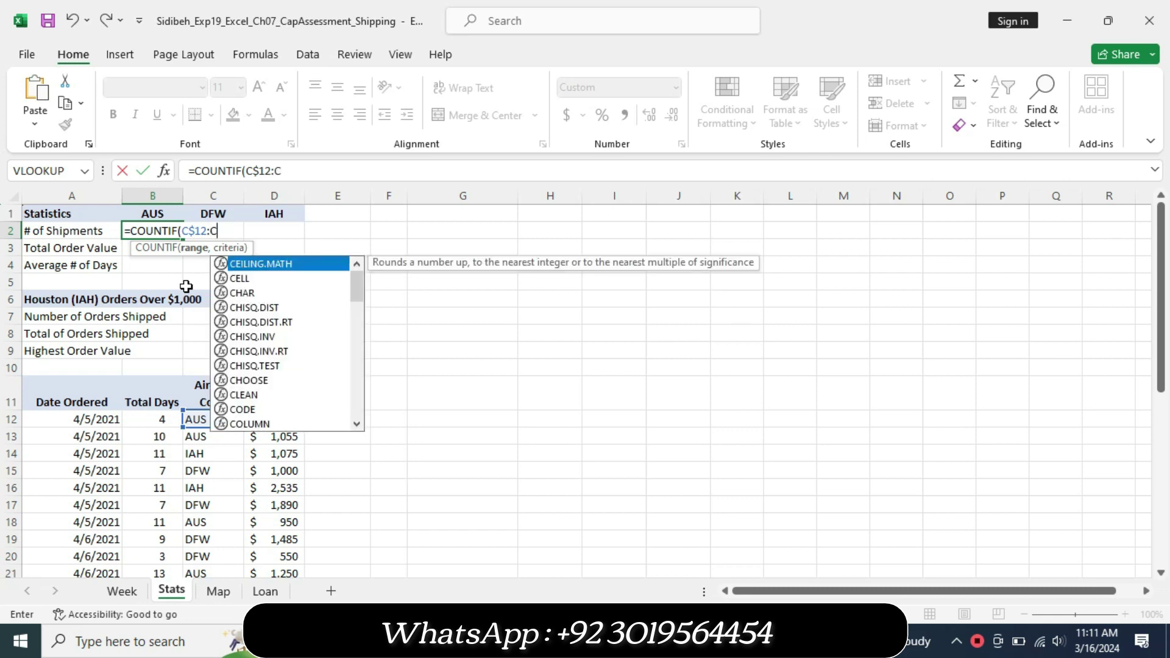
text($)
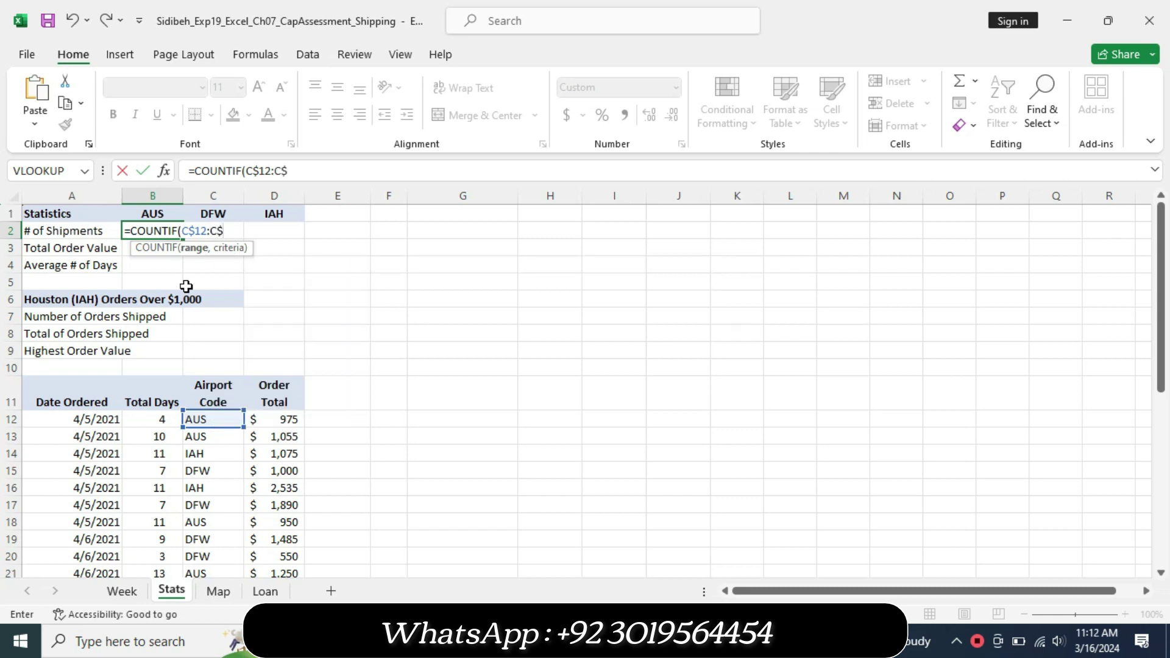
text(40)
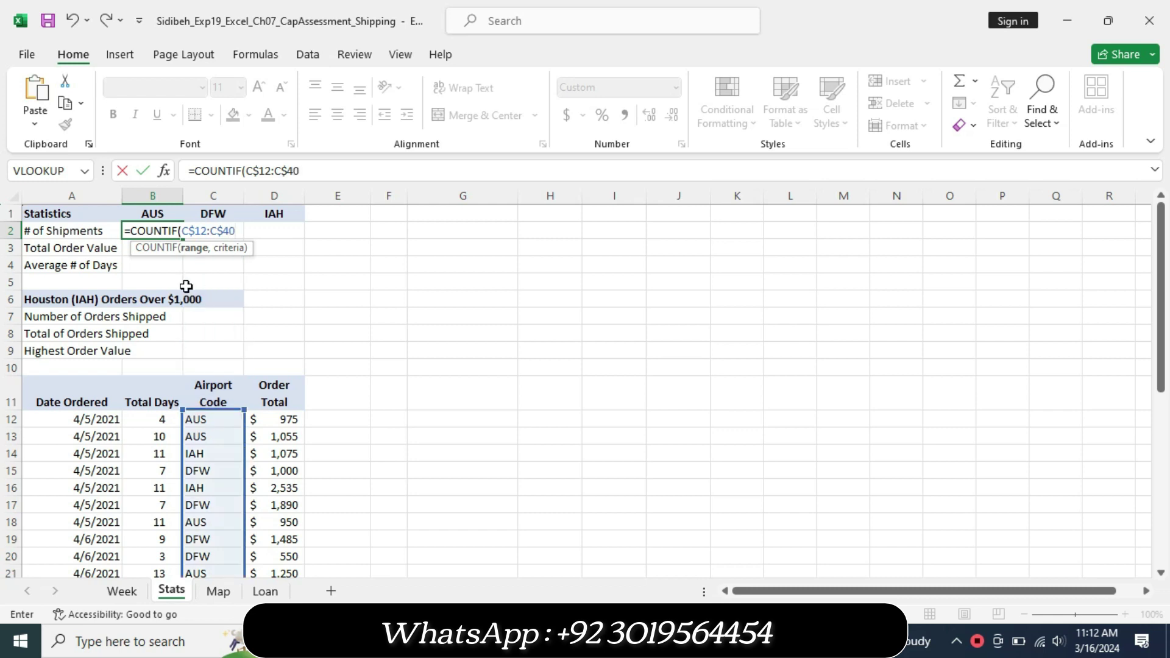
text(,)
text(B1)
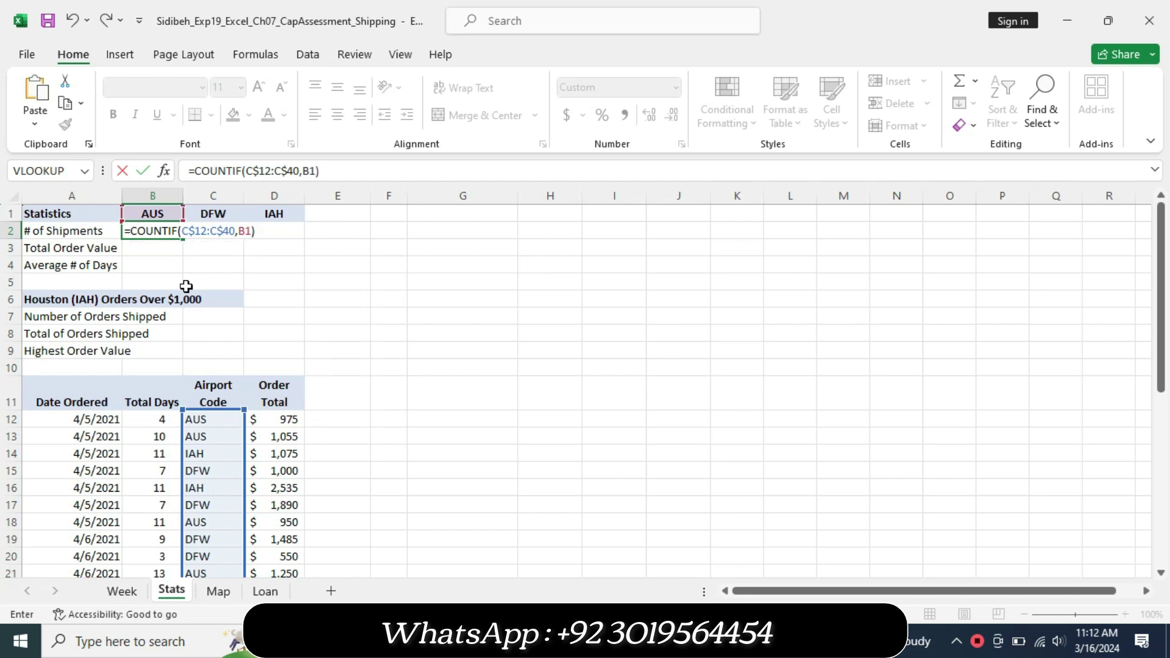
key(Return)
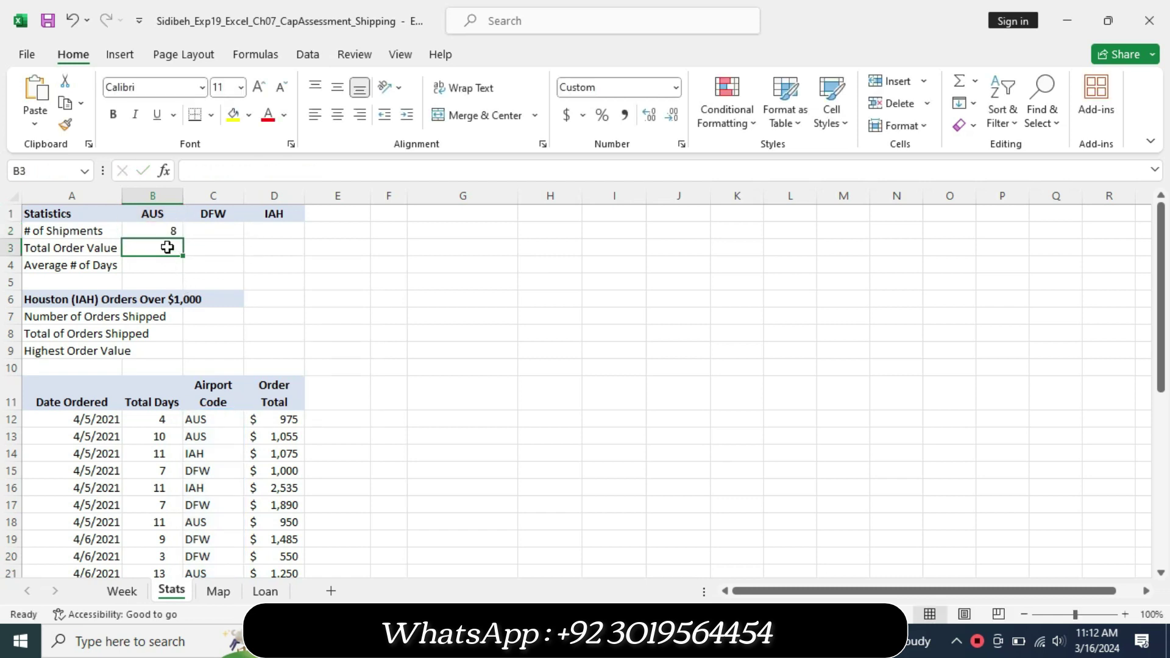
click(166, 231)
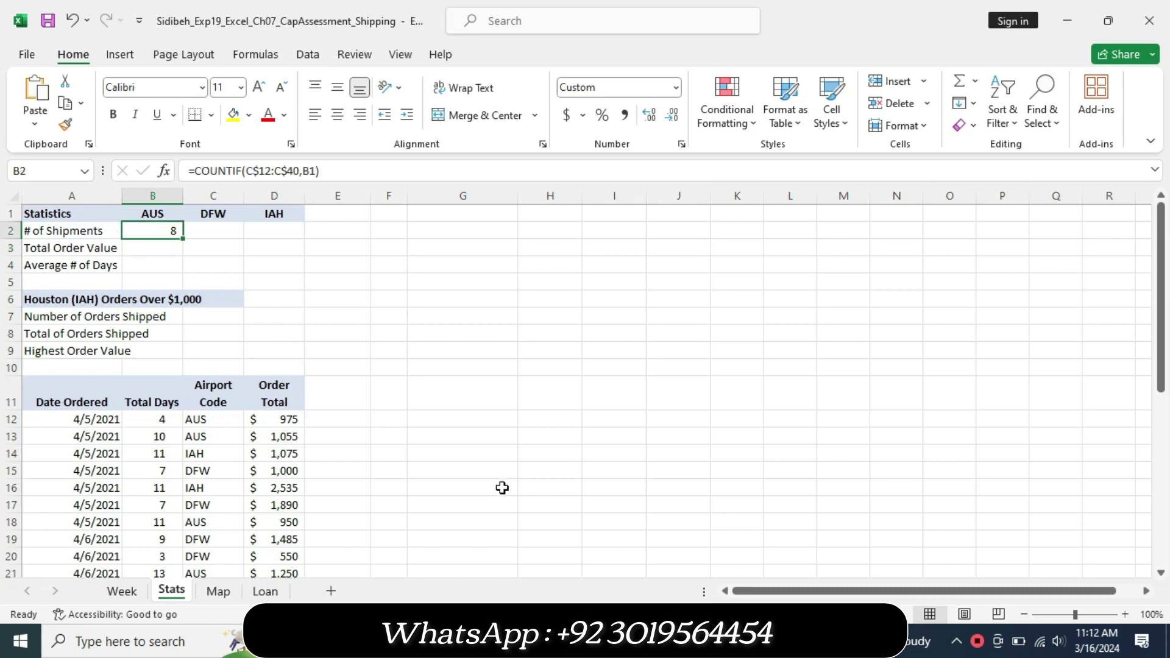
Step: Highlight Word's sentence about copying the function to C2:D2 as the current step
key(alt+Tab)
drag(396, 513, 738, 518)
click(786, 492)
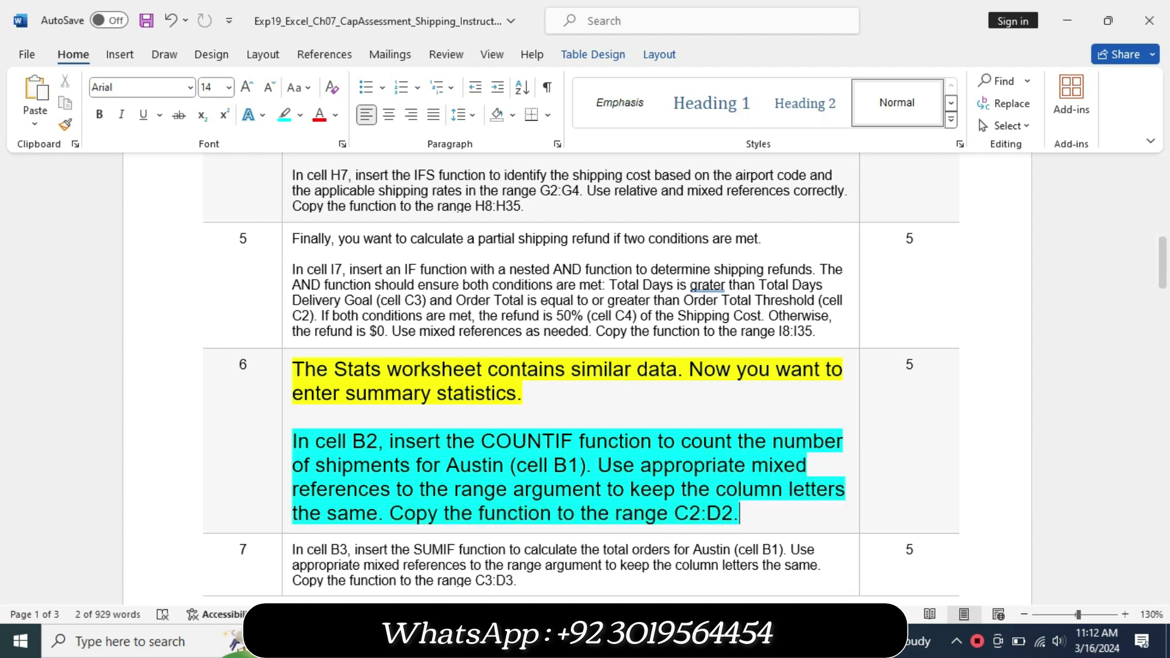
key(alt+Tab)
Step: Fill B2's COUNTIF across C2:D2 and check the copied formulas in C2 and D2
drag(183, 239, 304, 233)
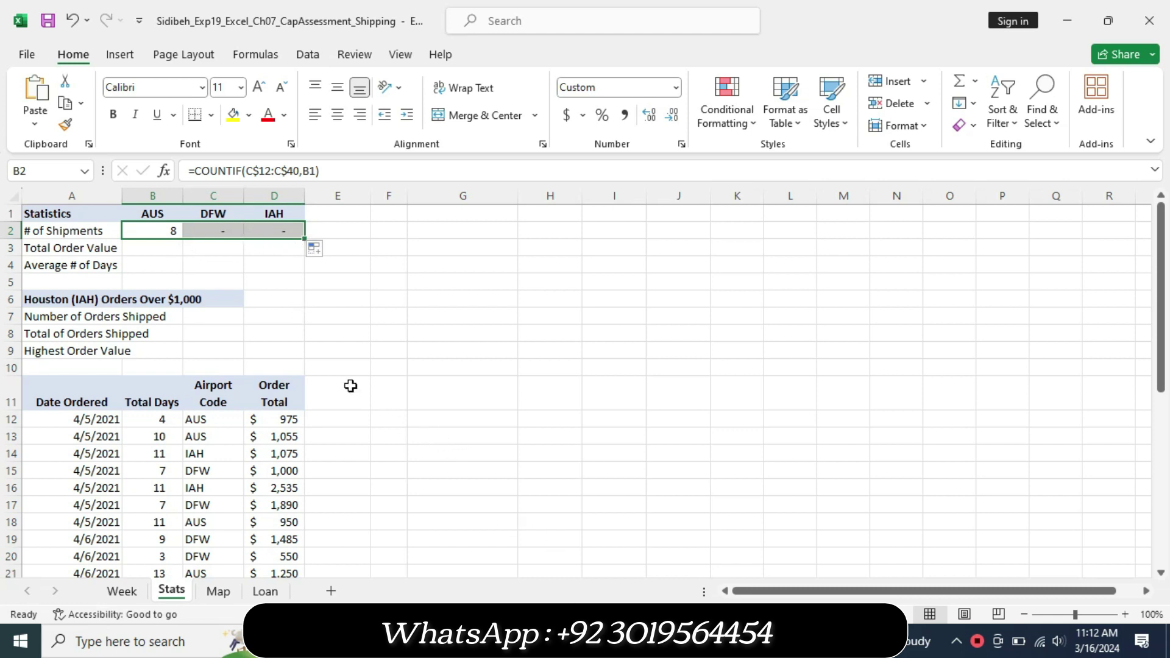
click(223, 231)
click(250, 231)
Step: Set the finished row 6 text to 9 pt with no highlight
click(594, 642)
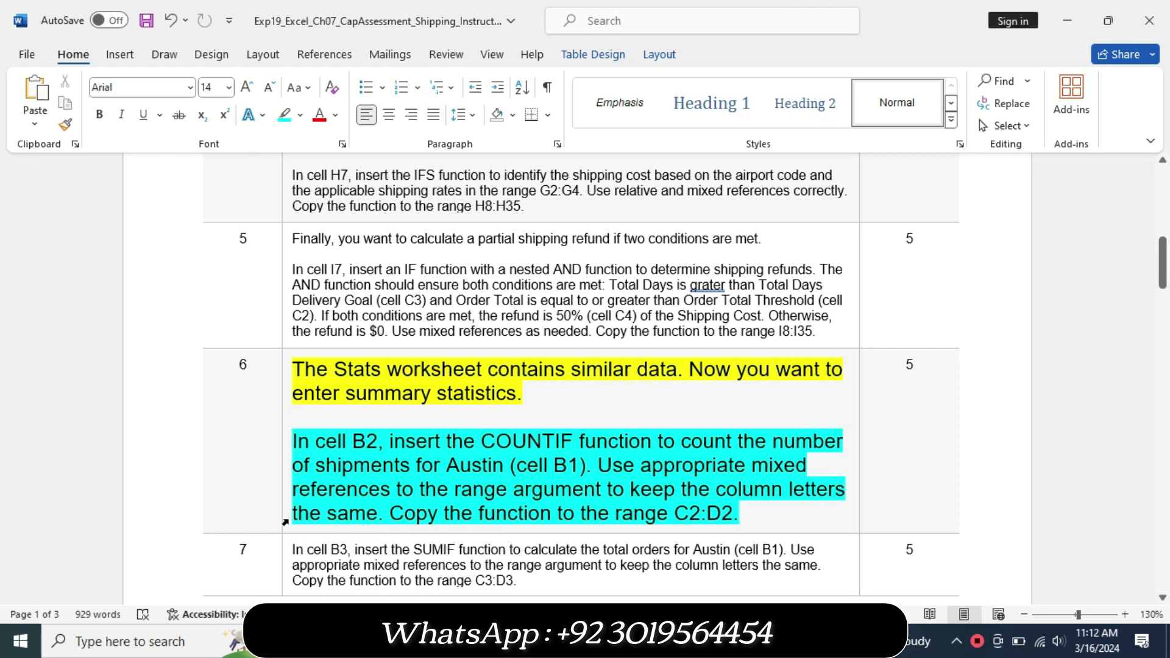
click(392, 465)
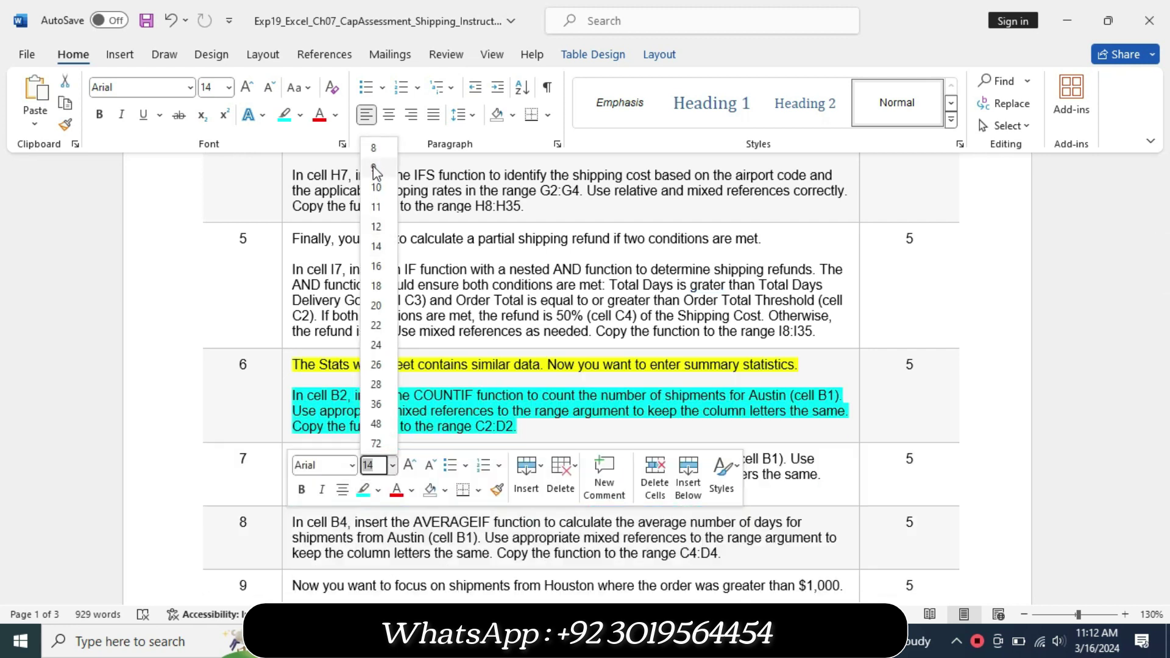
click(374, 168)
click(300, 114)
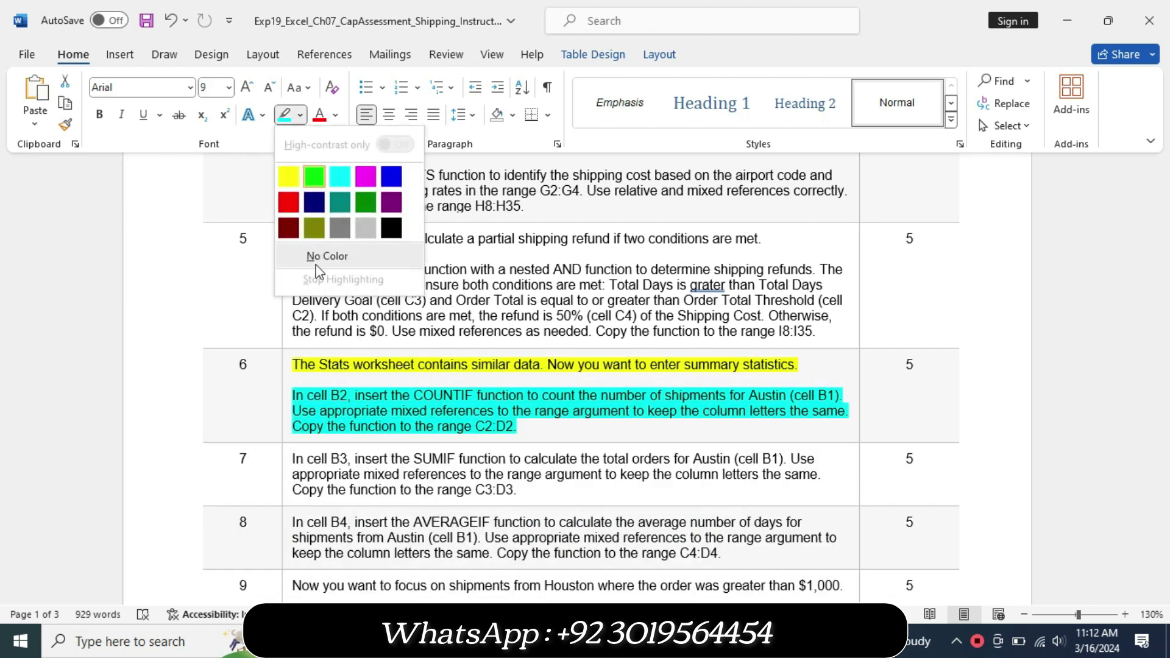
click(316, 256)
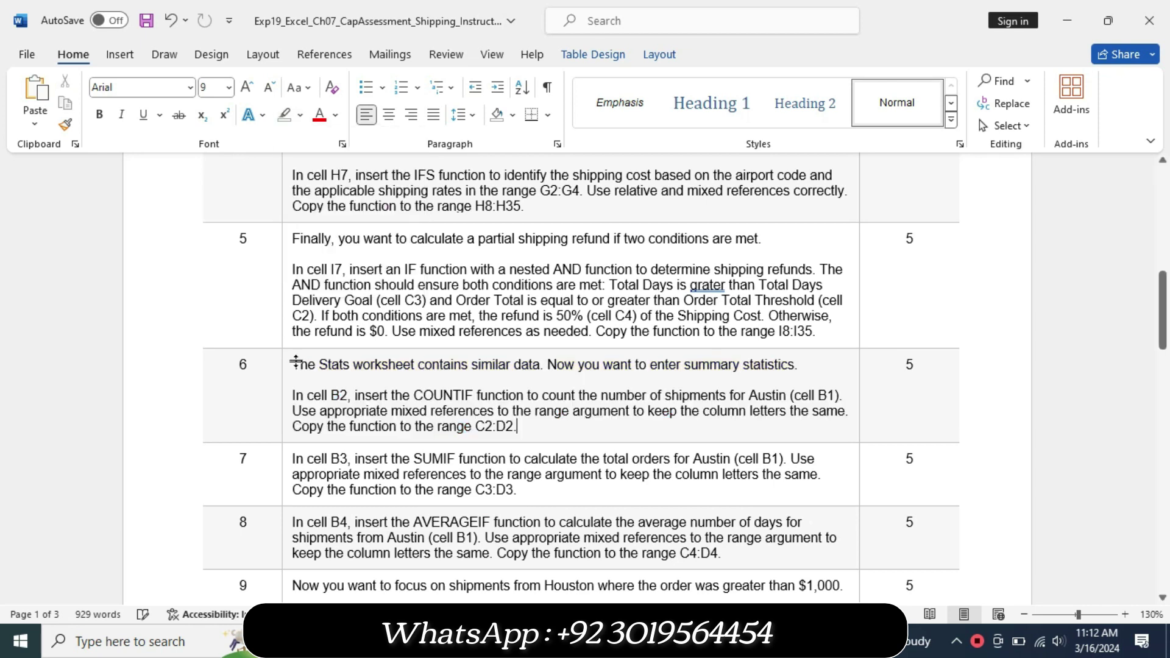
Step: Enlarge the row 7 SUMIF step to 14 pt in yellow, with its SUMIF sentences cyan
click(289, 469)
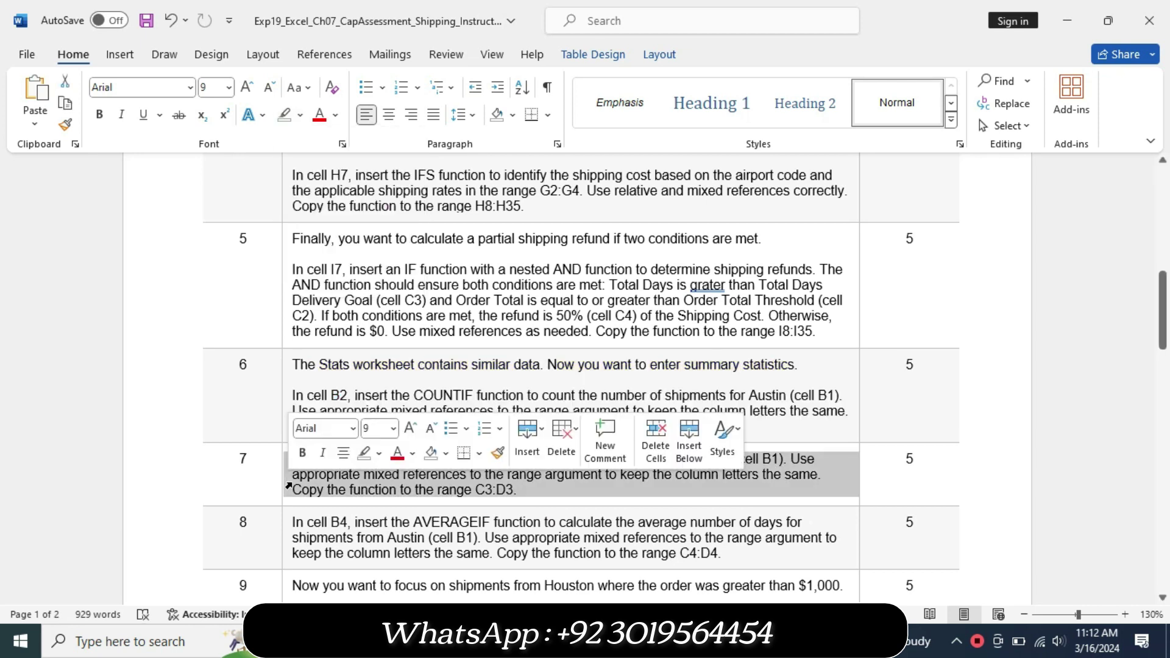
click(393, 428)
click(368, 214)
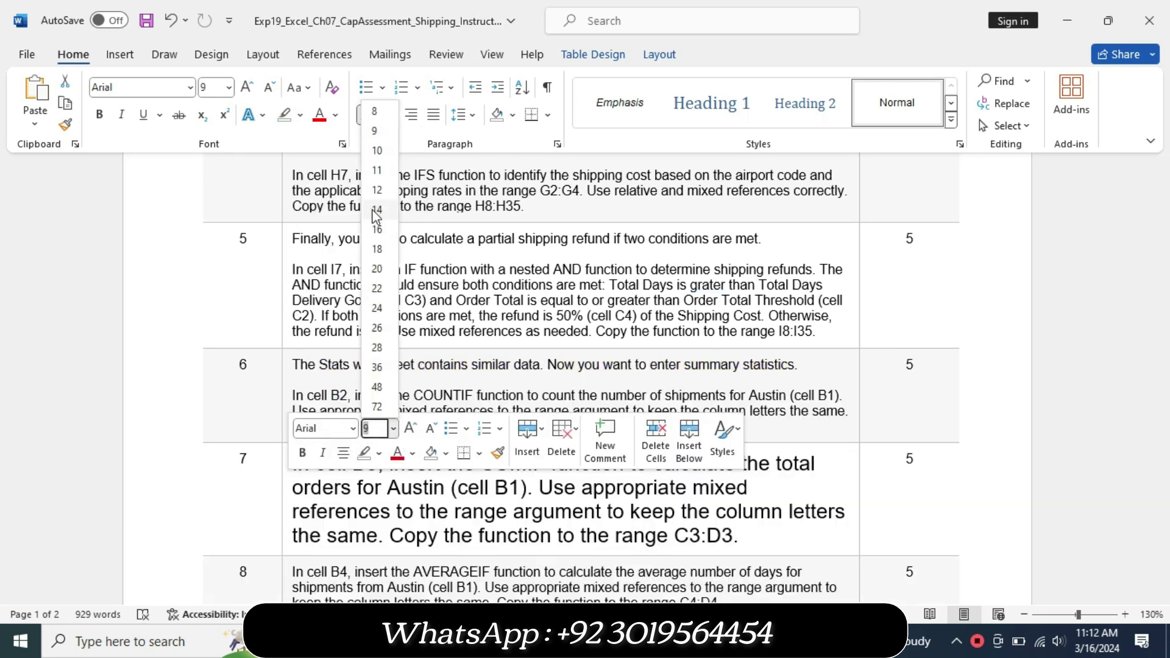
click(300, 114)
click(295, 165)
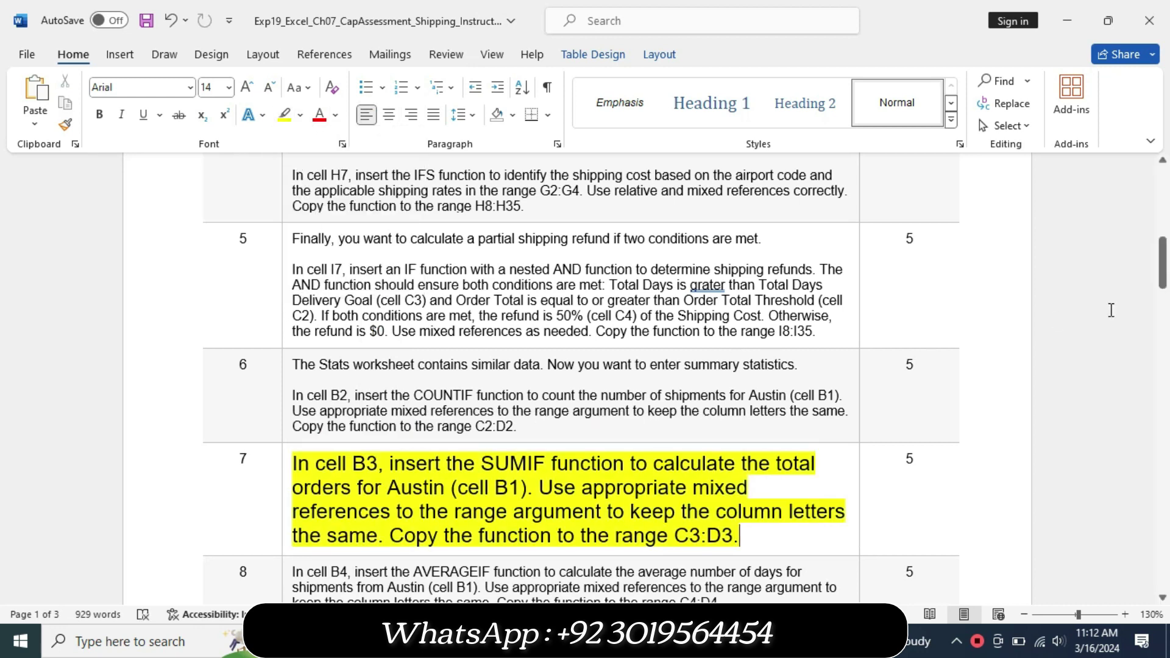
drag(1162, 269, 1162, 286)
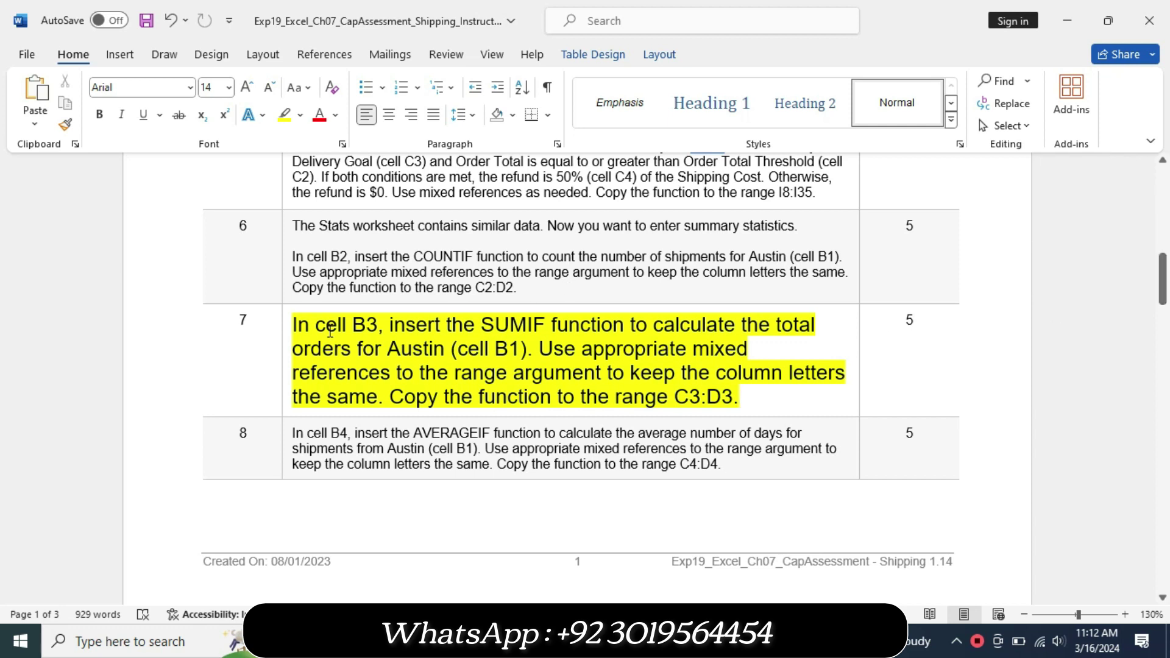
drag(293, 325, 375, 396)
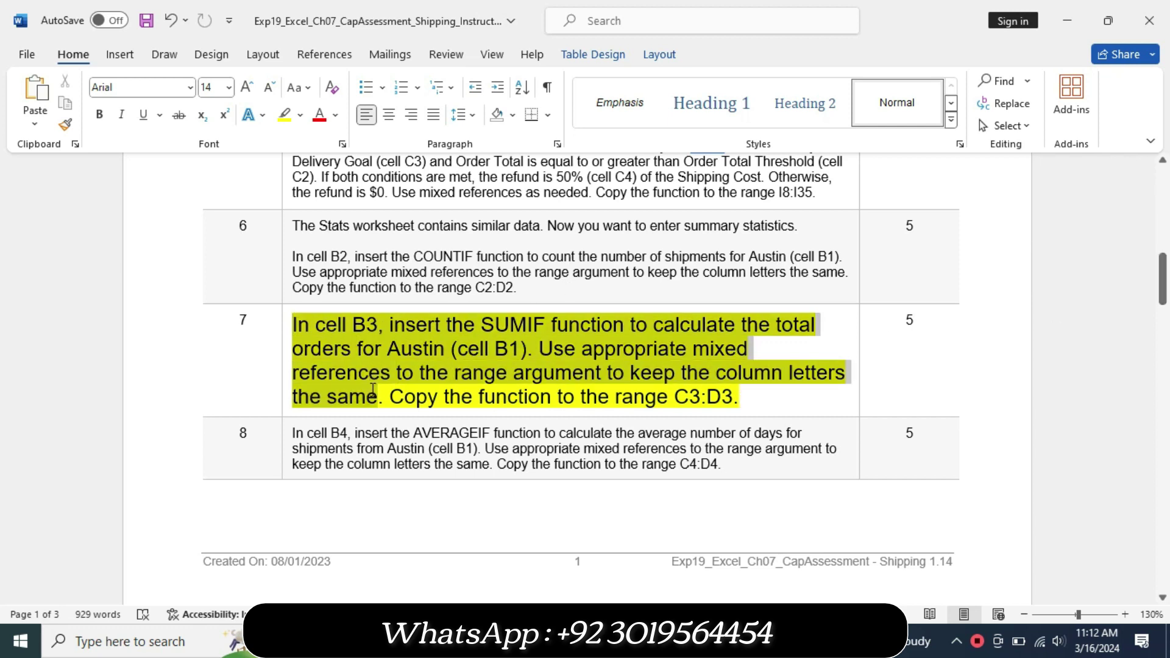
click(462, 359)
click(503, 412)
click(348, 397)
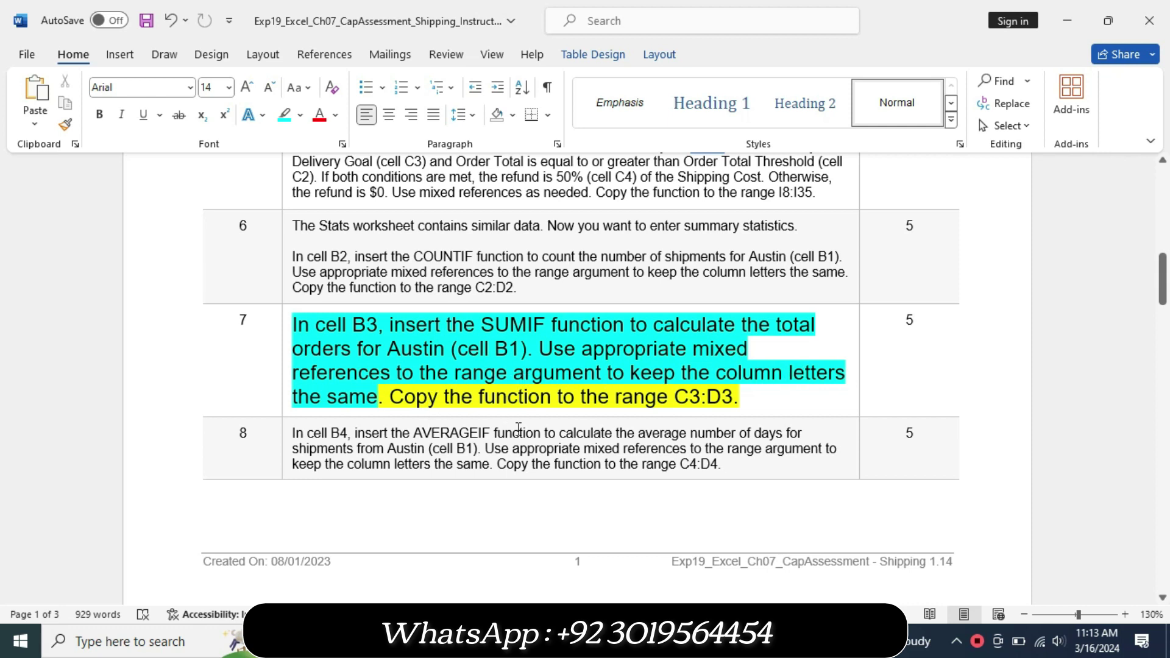
Step: Enter =SUMIF(C$12:C$40,B1,D$12:D$40) in Stats cell B3 to total Austin order values
key(alt+Tab)
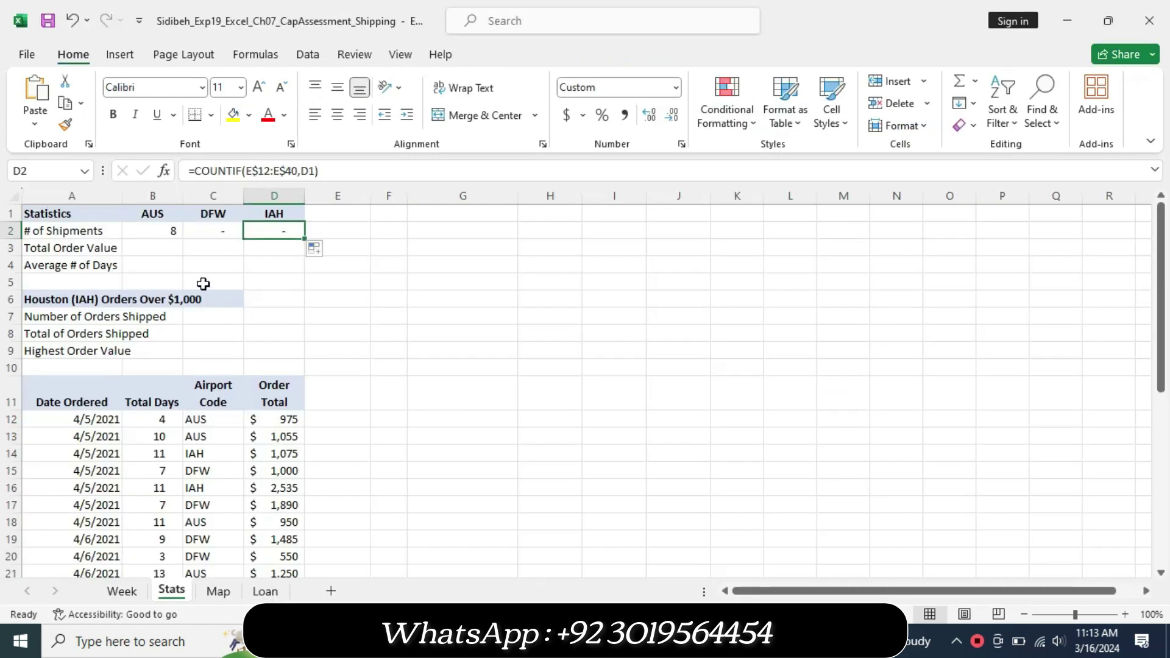
click(161, 246)
text(=)
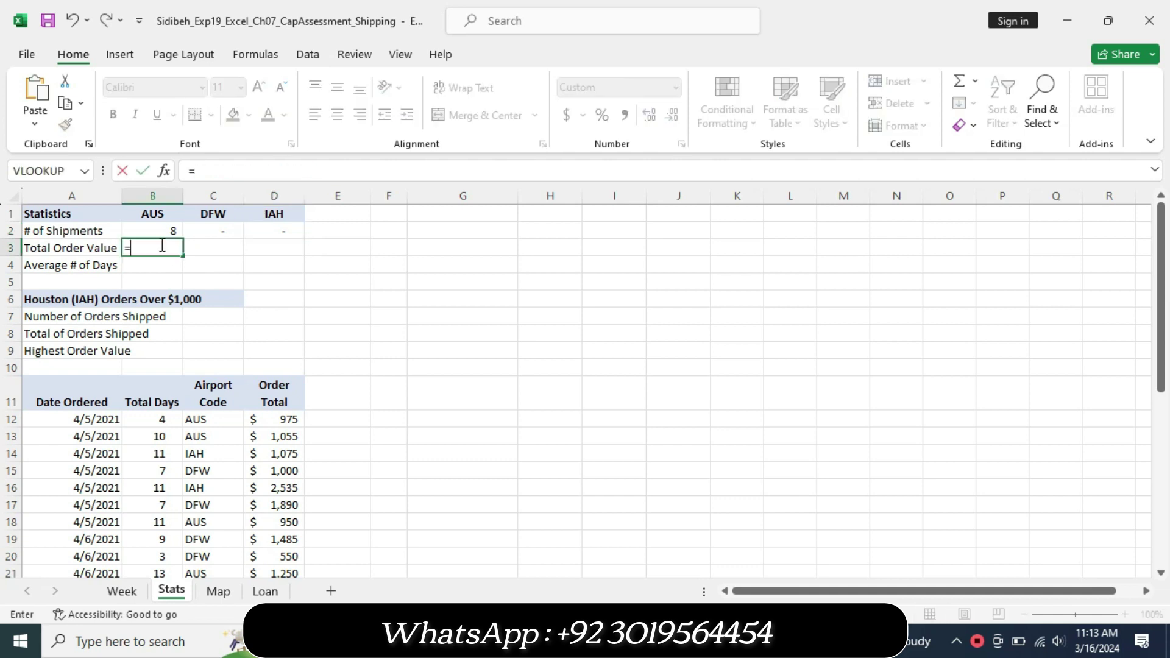
text(s)
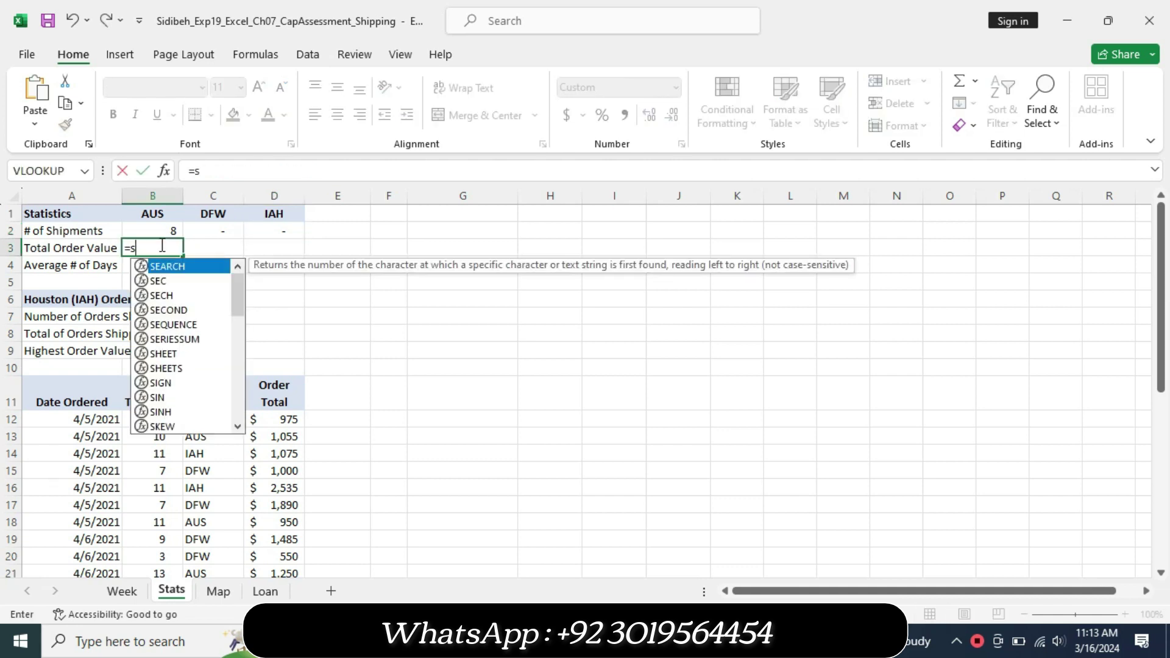
text(umi)
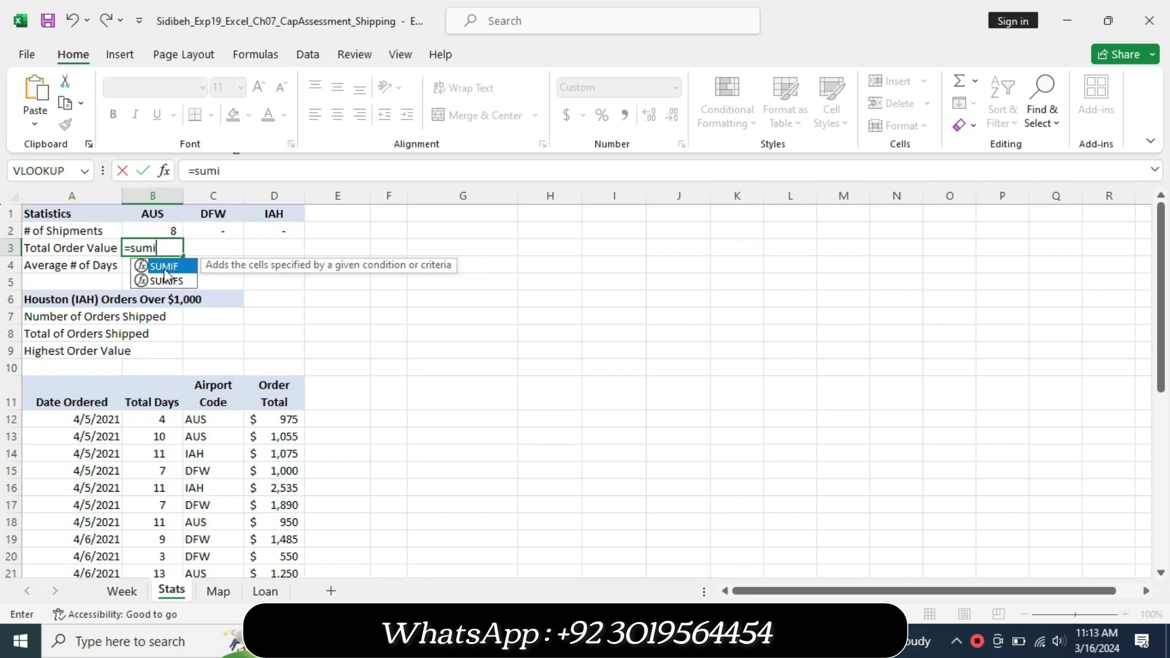
double_click(168, 268)
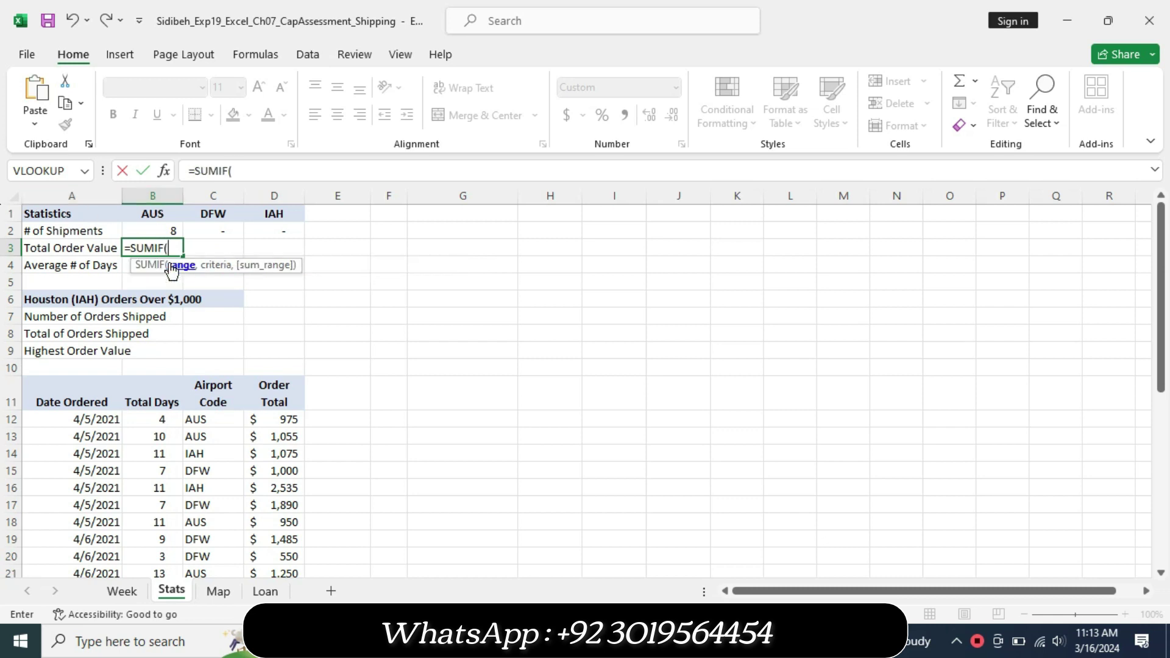
text(C)
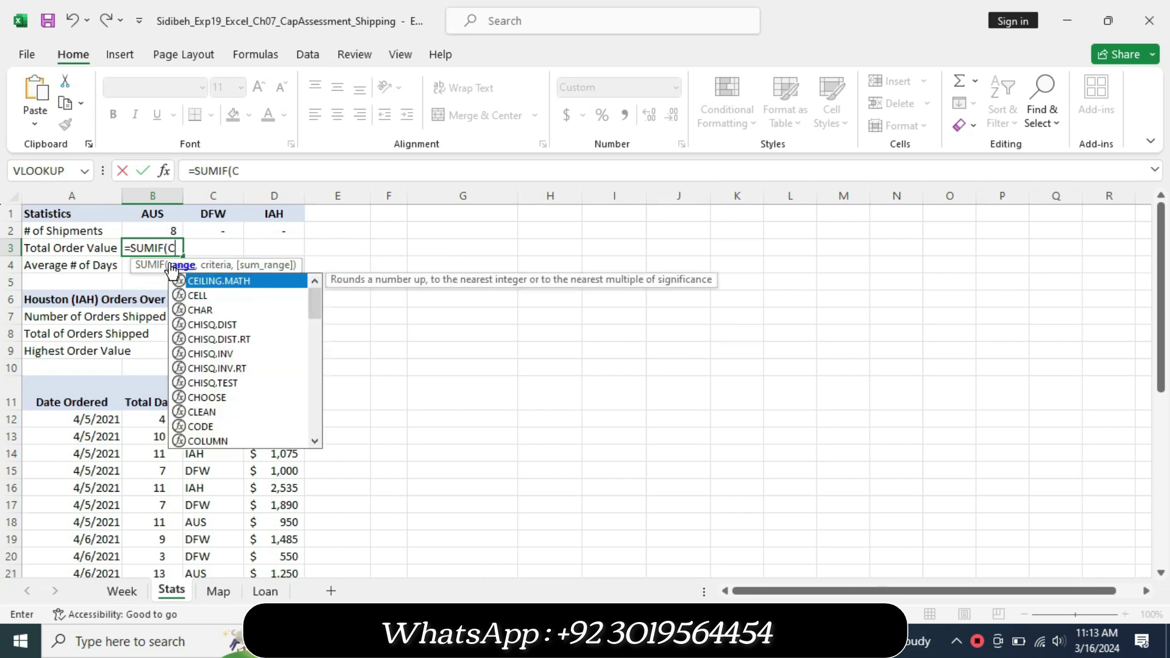
text($)
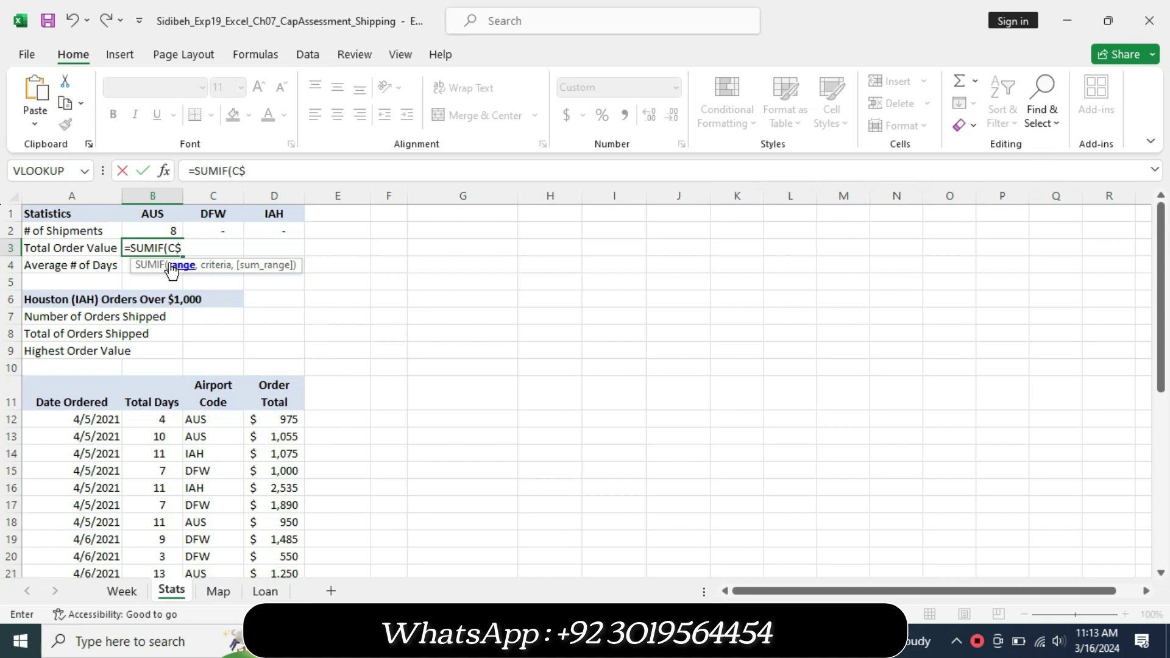
text(12:)
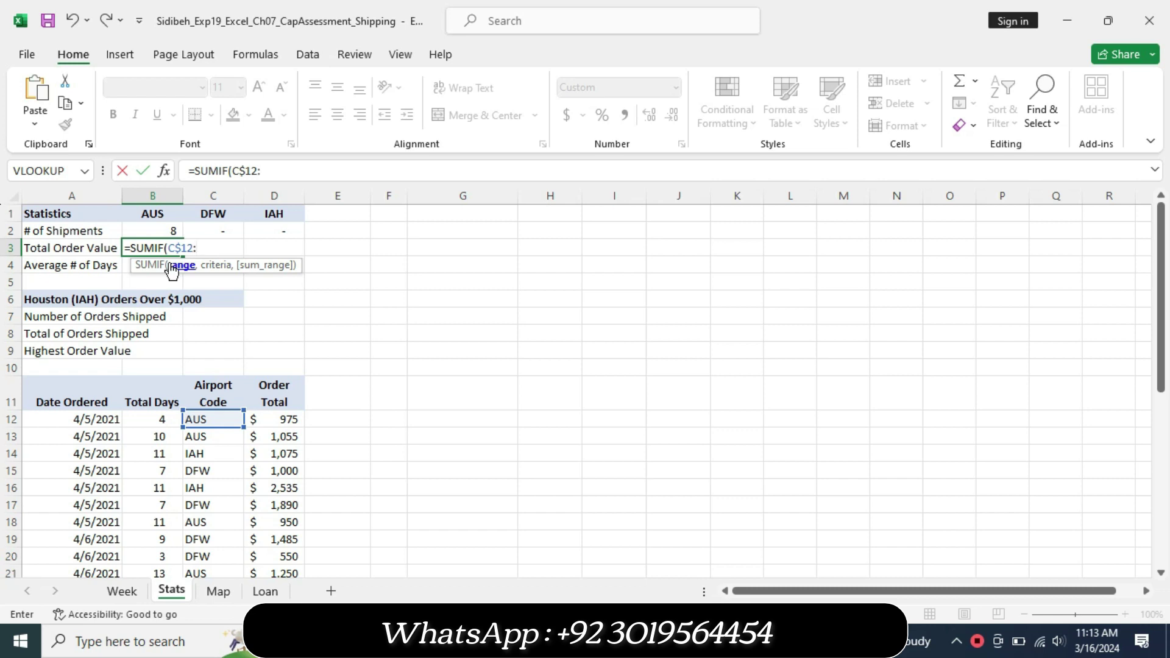
text(C)
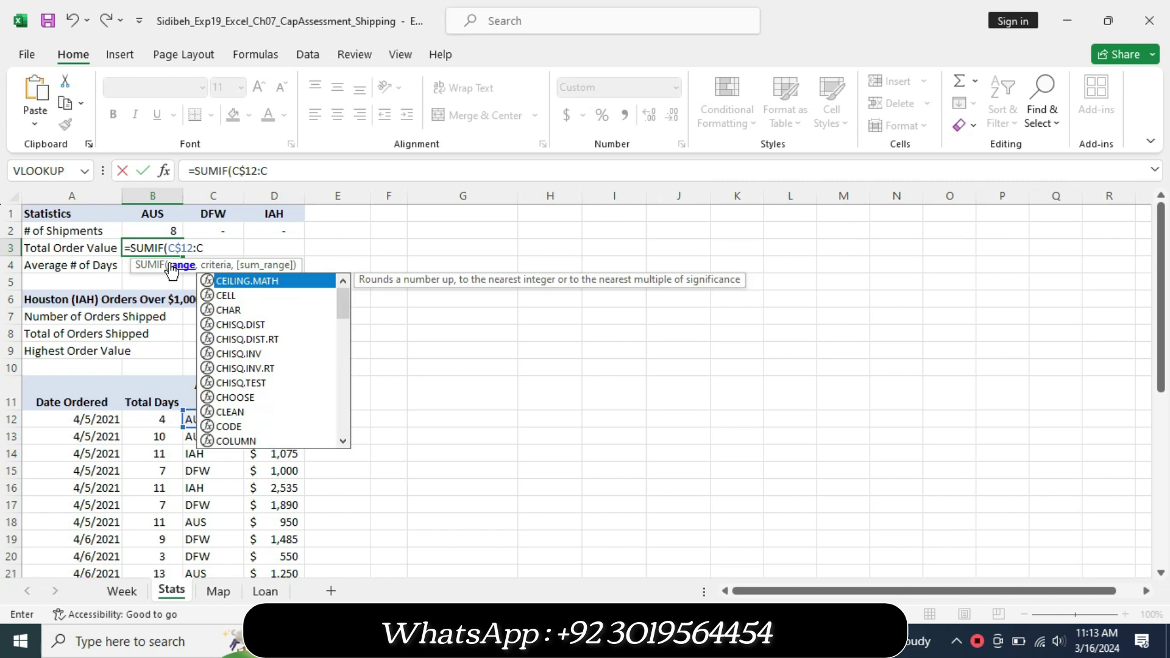
text($40)
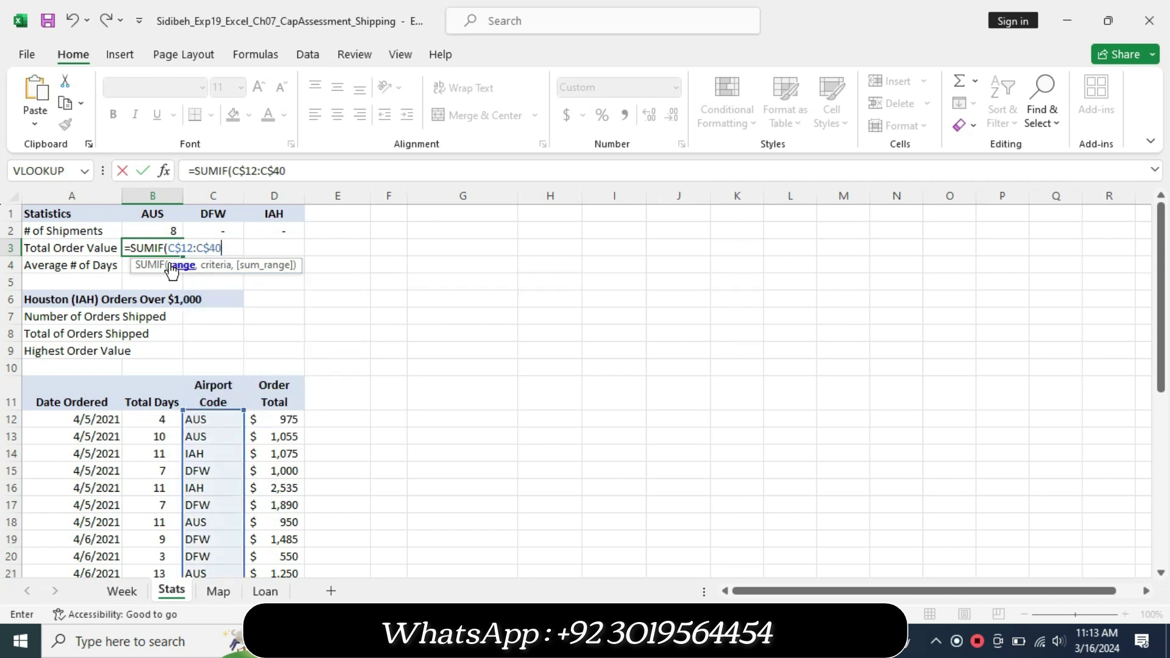
text(,)
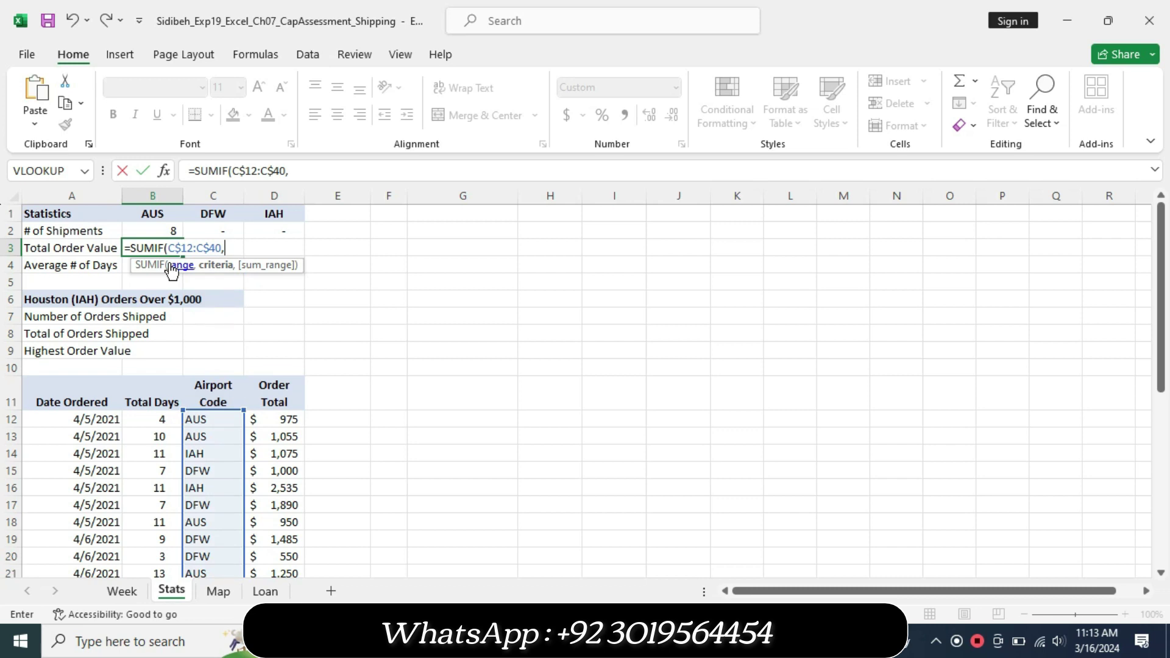
text(B1)
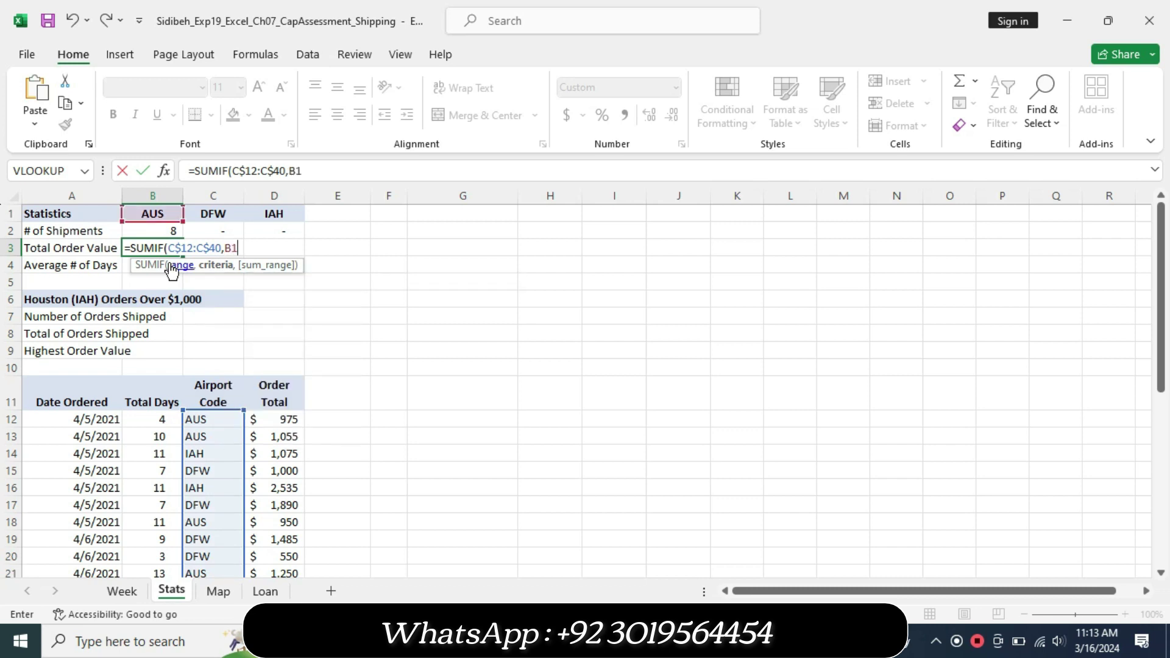
text(,)
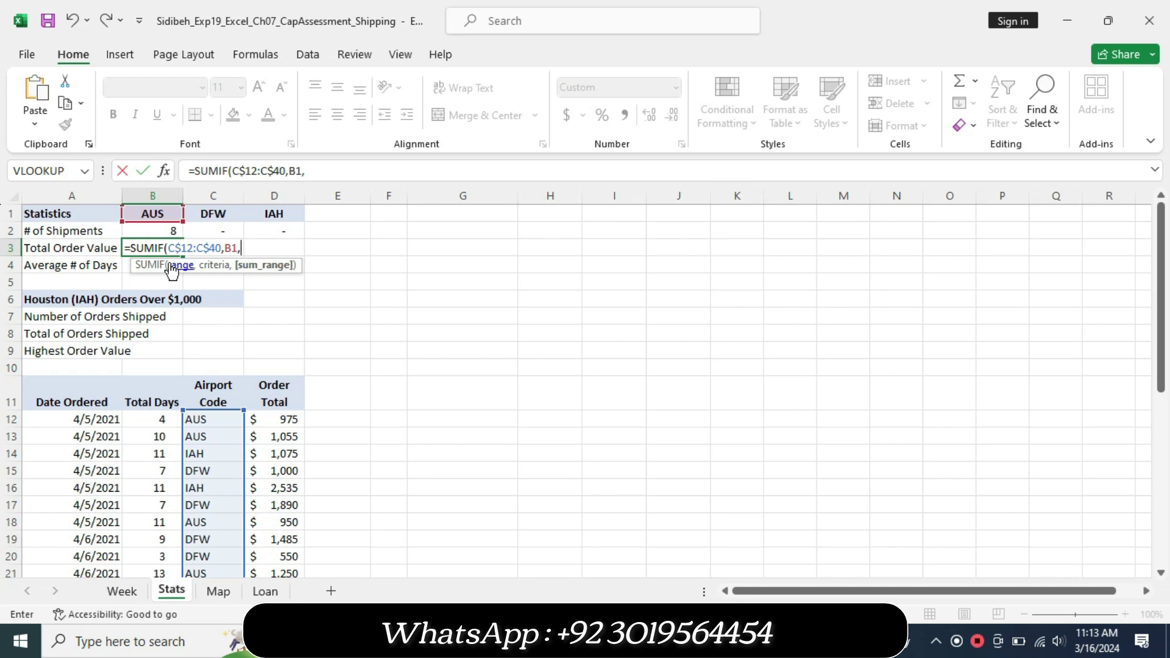
text(D)
text($)
text(12:)
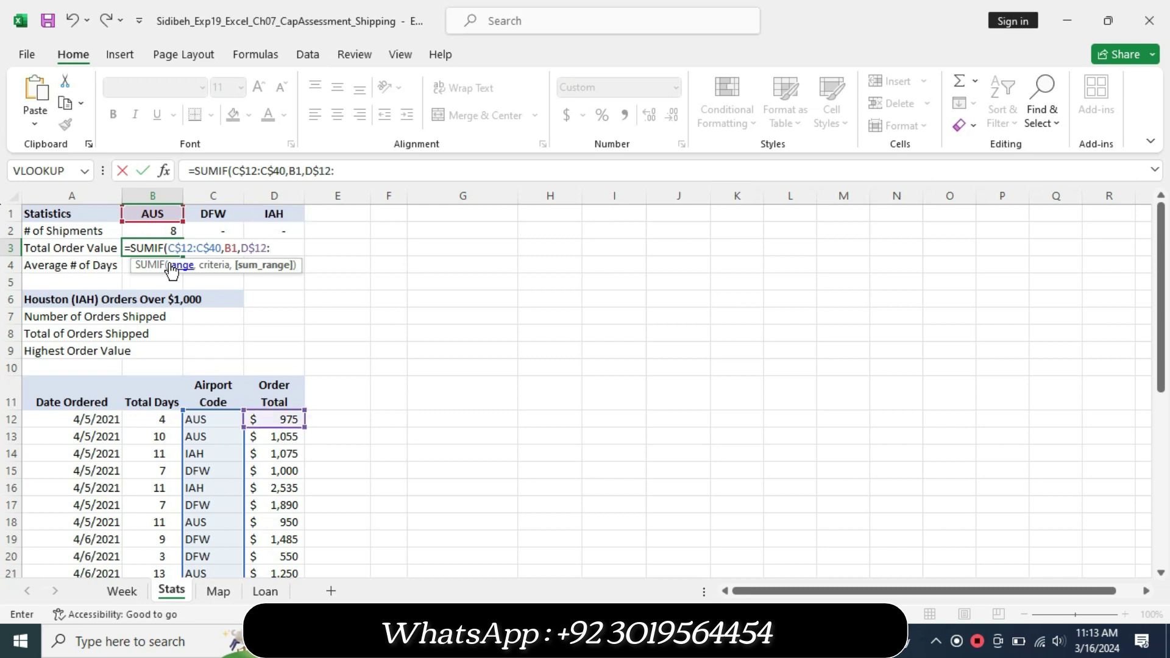
text(D)
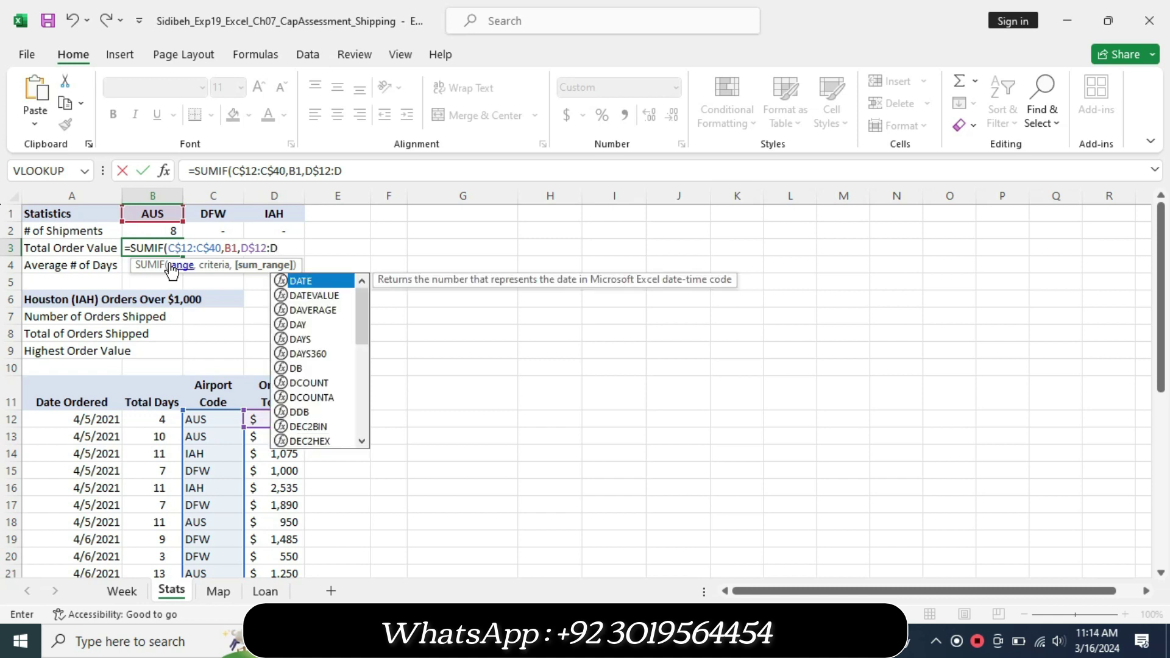
text($)
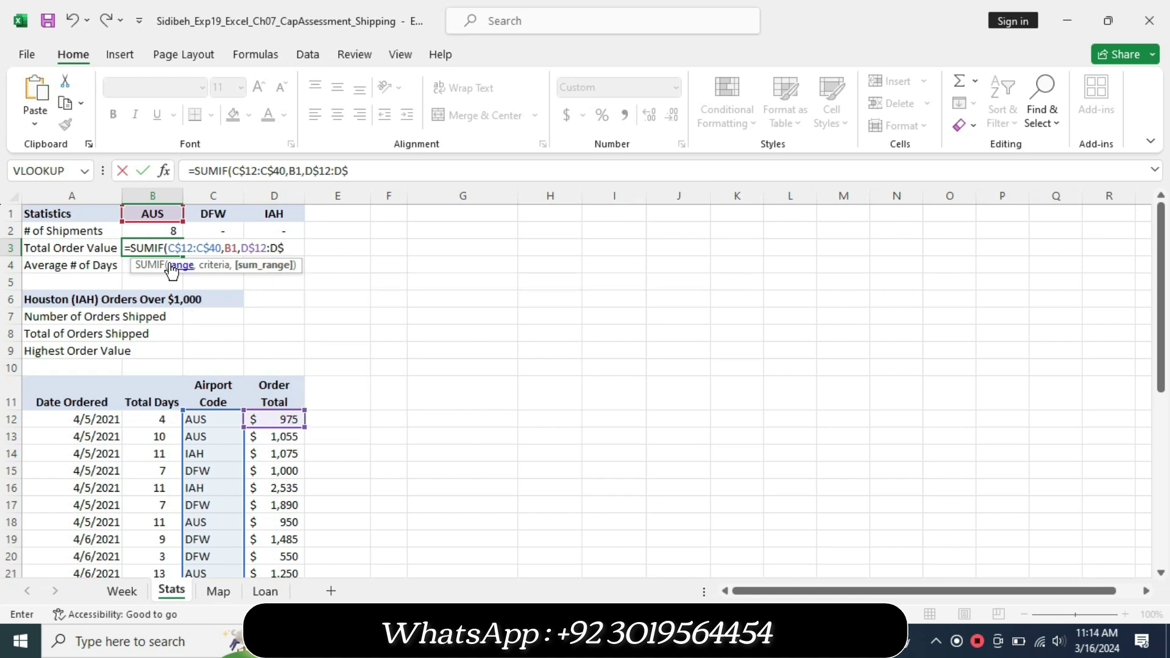
text(40)
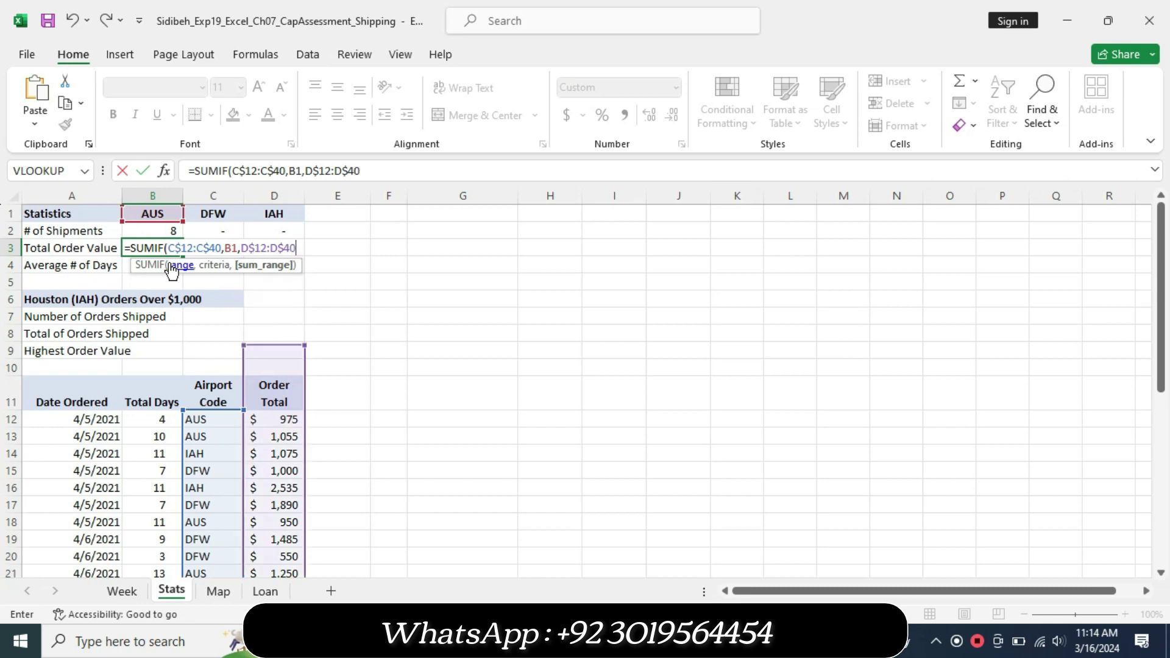
key(Return)
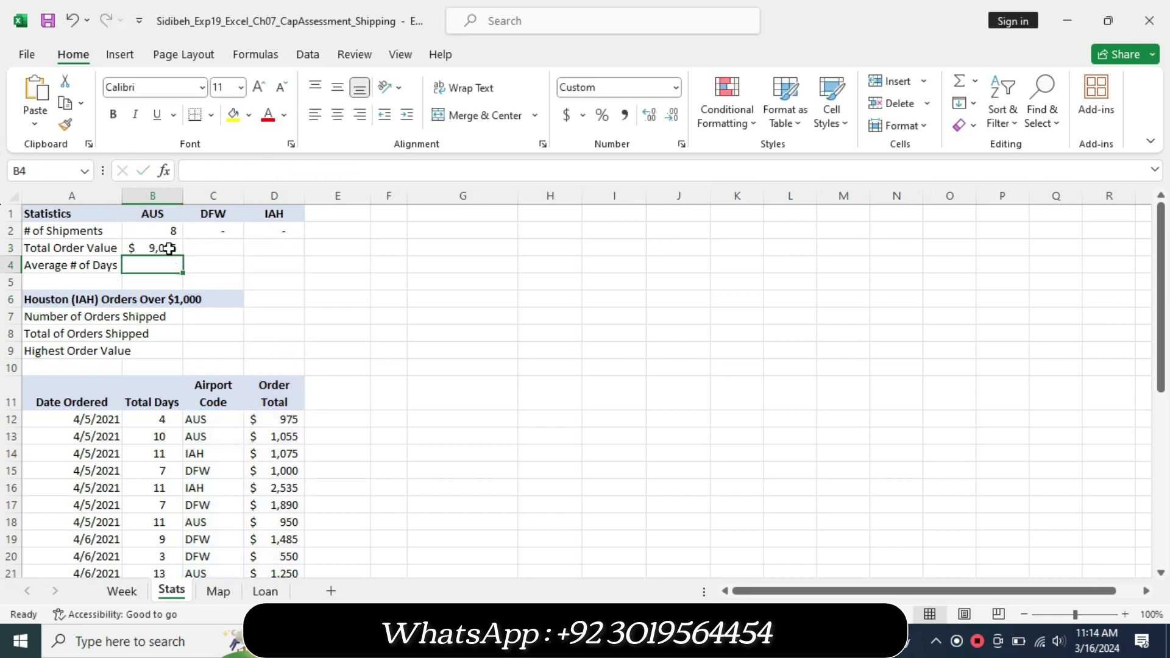
Step: Check B3's $9,095 result and highlight Word's copy-to-C3:D3 sentence turquoise
click(169, 248)
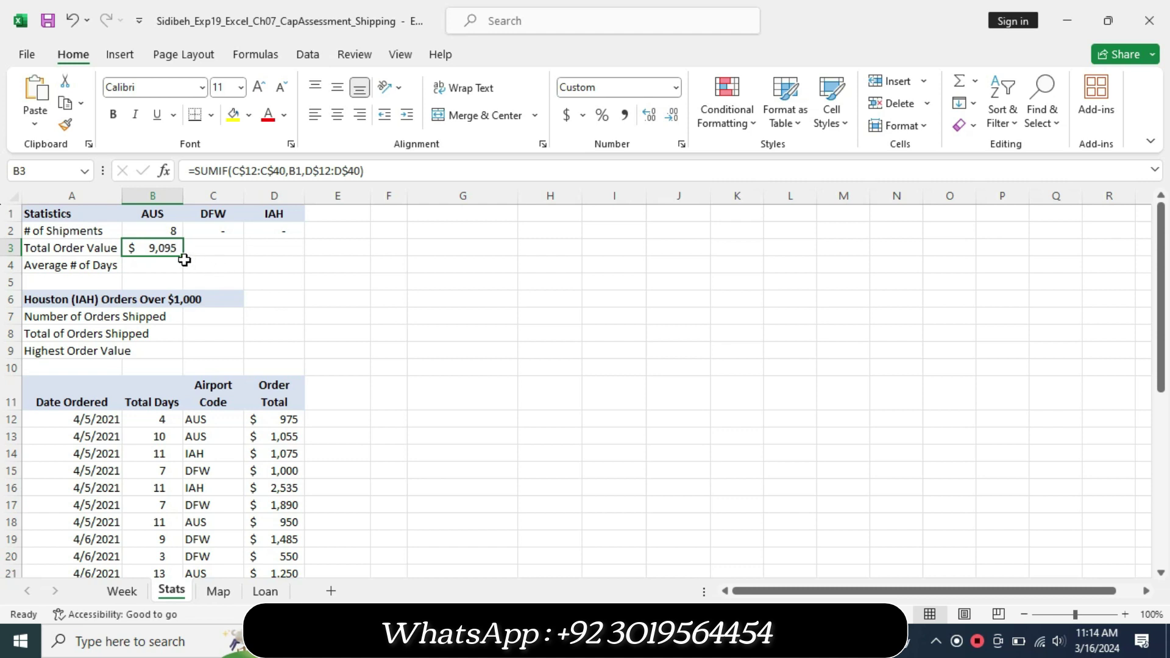
key(alt+Tab)
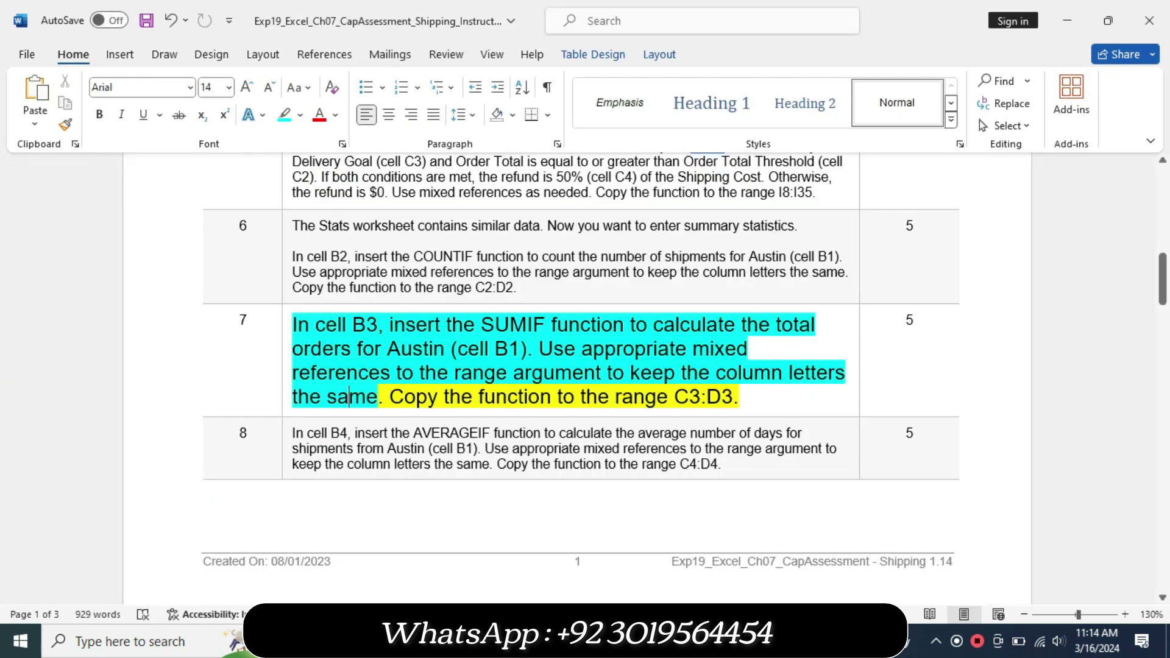
drag(390, 399, 739, 399)
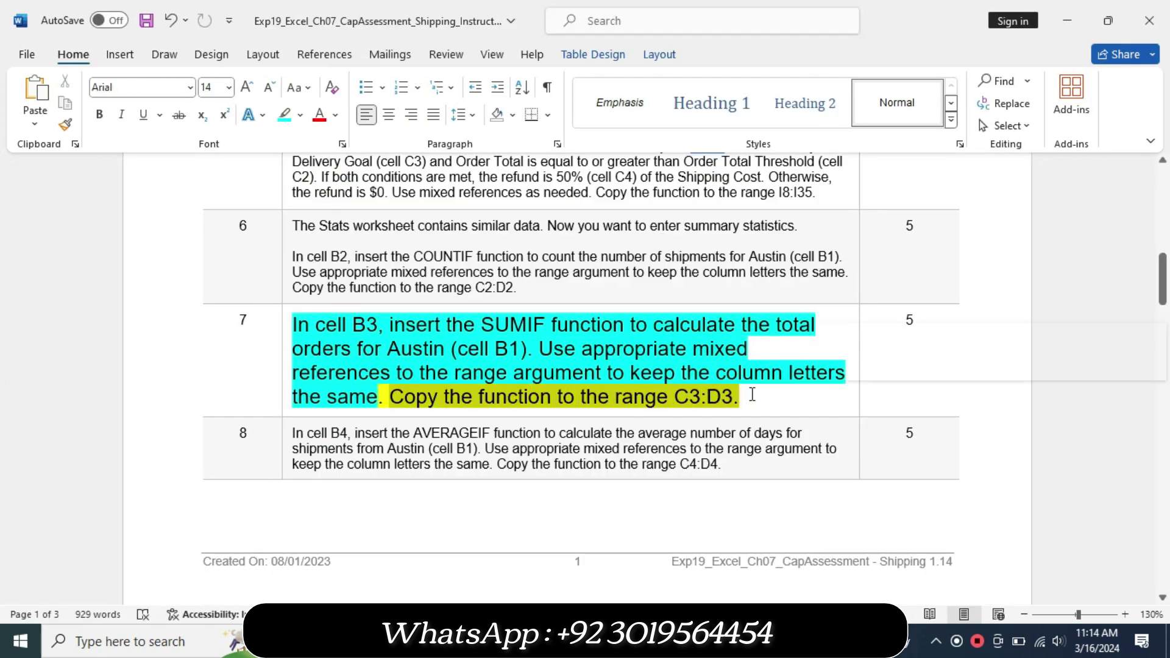
click(779, 367)
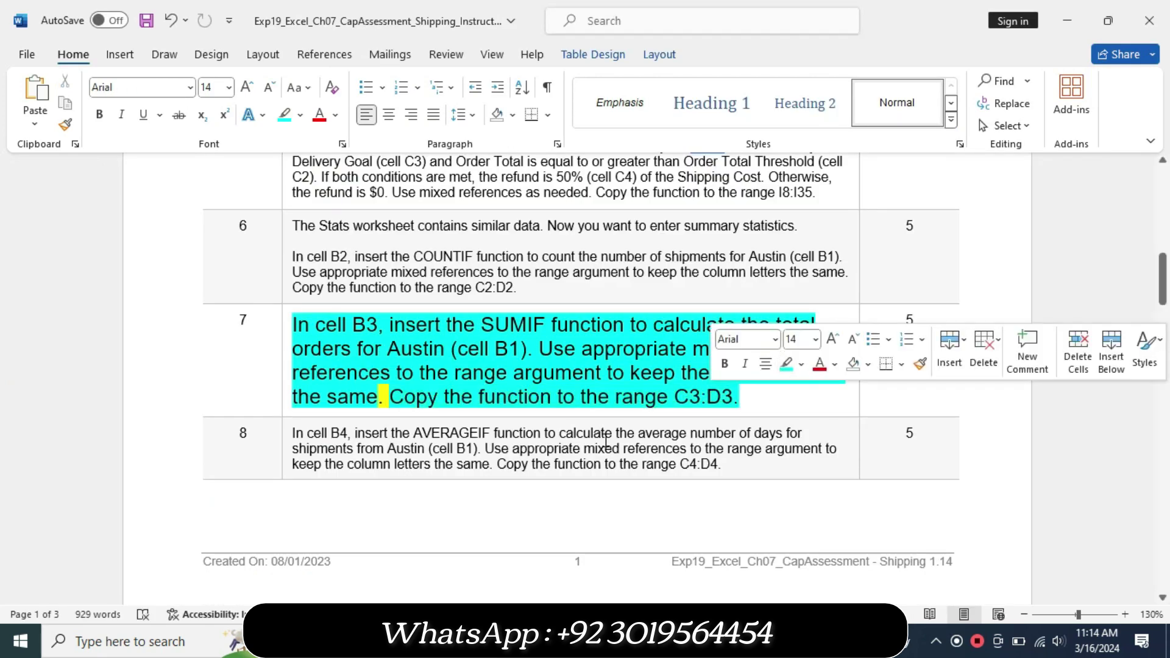
click(501, 431)
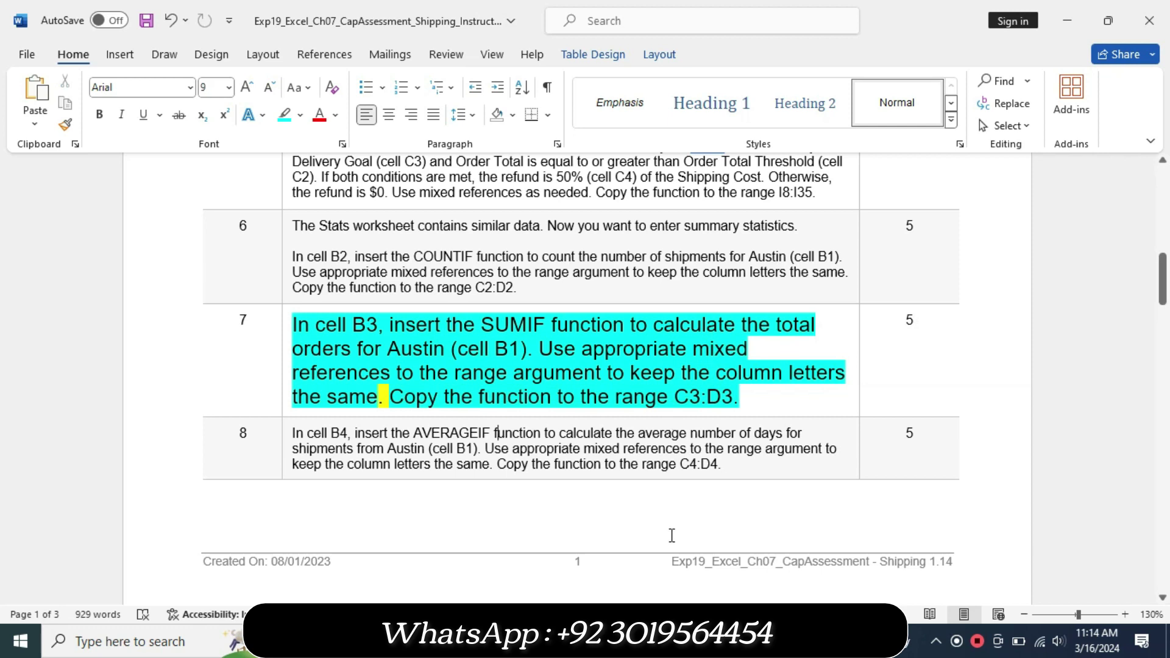
Step: Fill B3's SUMIF formula across C3:D3, review B3, and return to Word
key(alt+Tab)
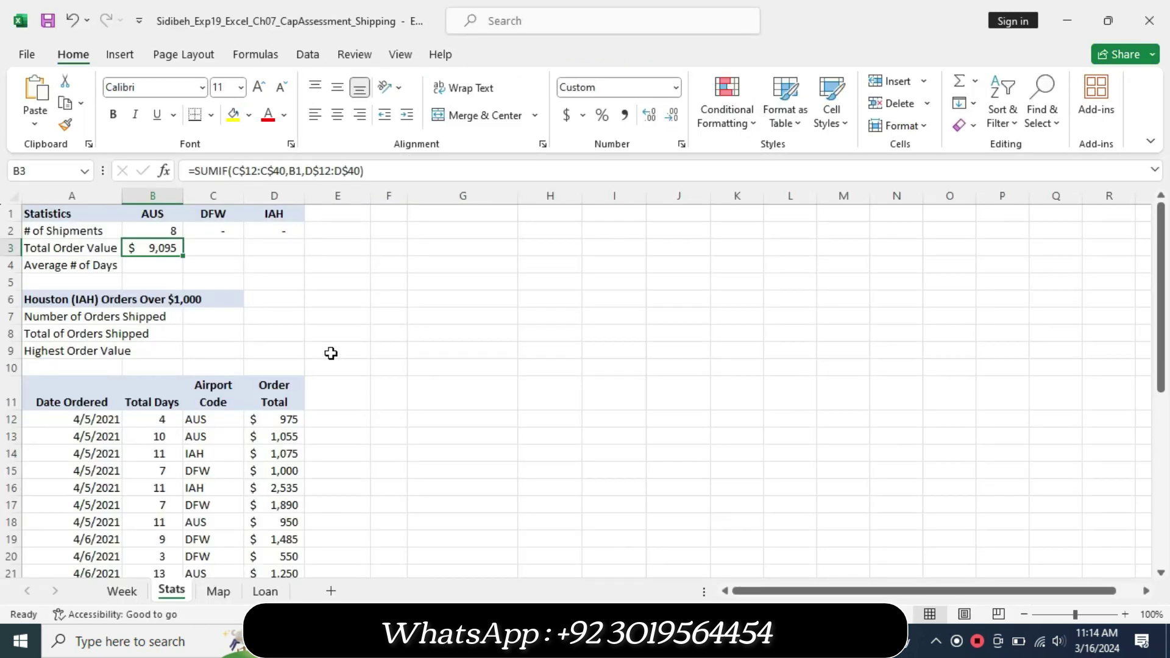
drag(187, 262, 298, 255)
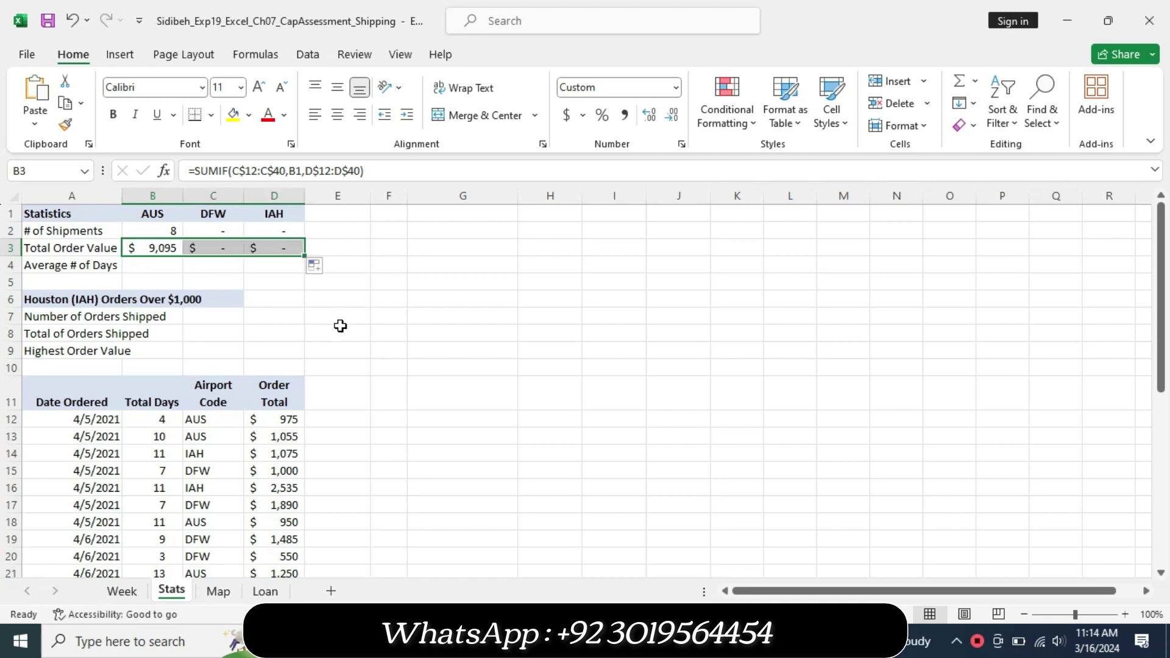
click(160, 266)
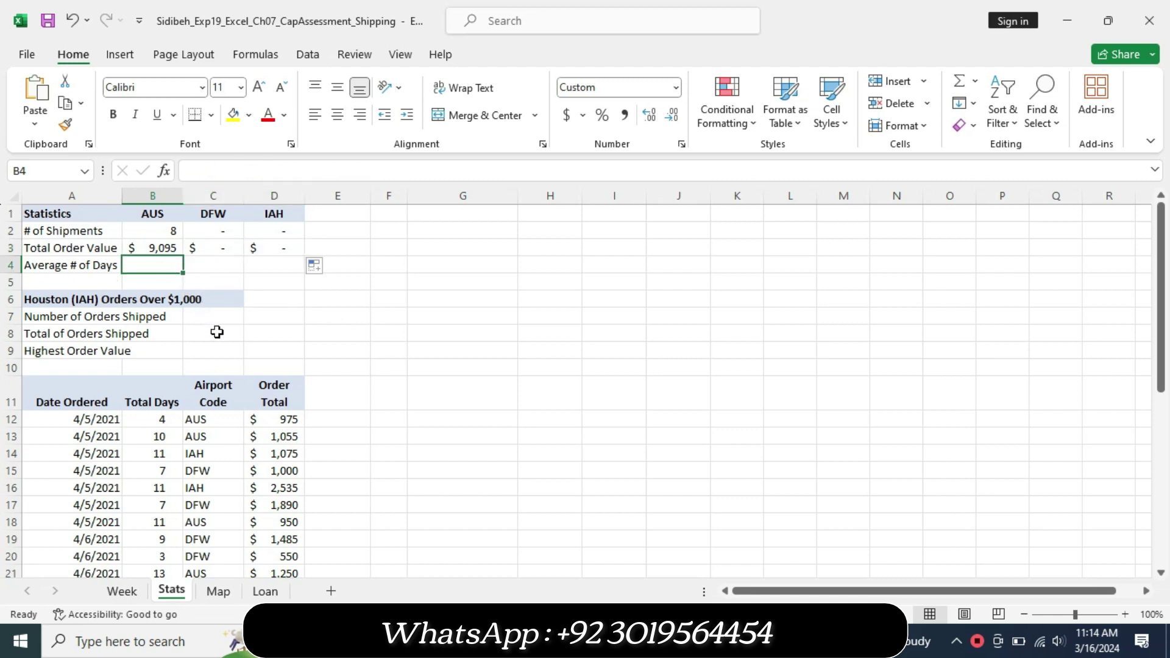
click(159, 245)
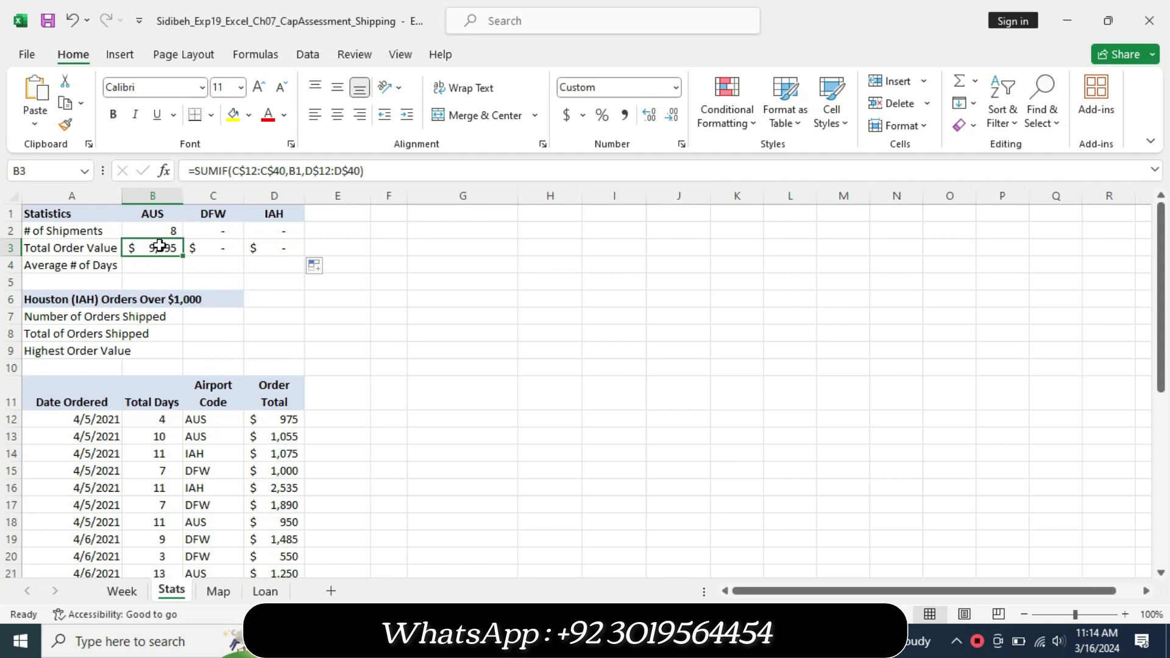
click(613, 640)
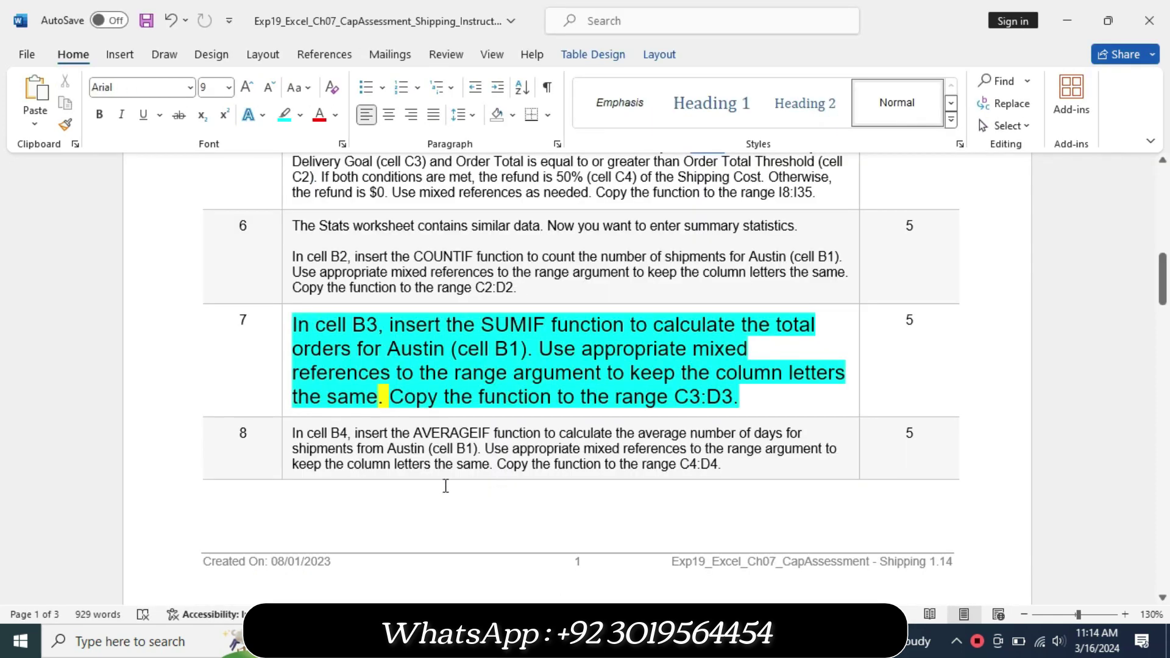
Step: Clear step 7's highlight and set step 8 to 14 pt with yellow highlight
click(284, 413)
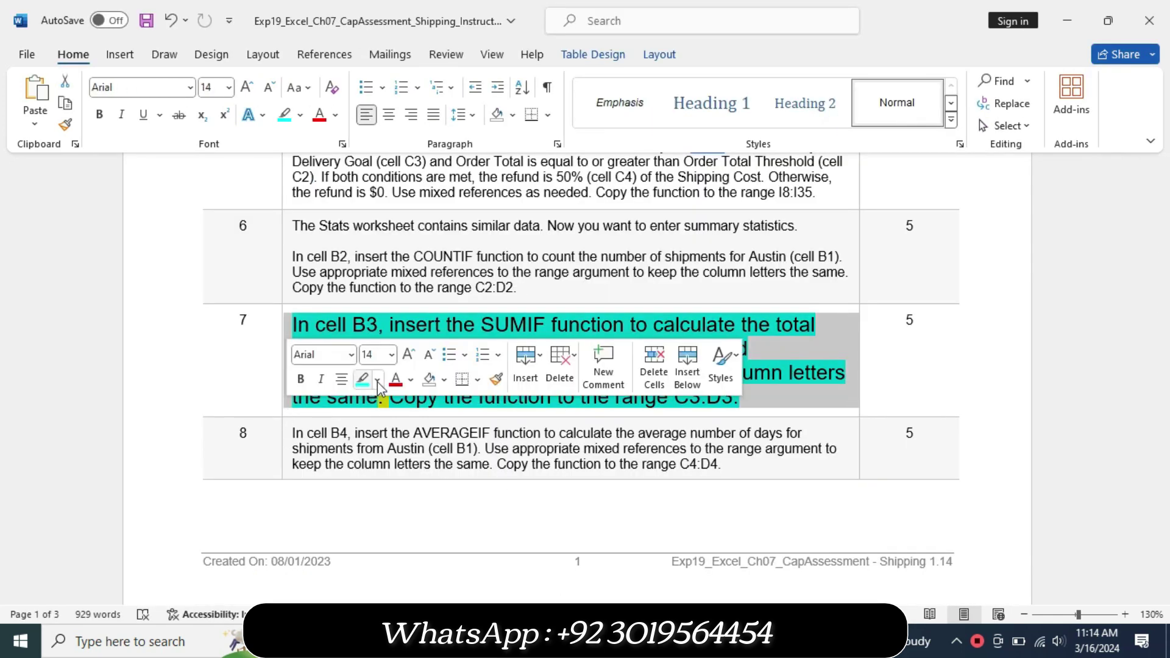
click(377, 380)
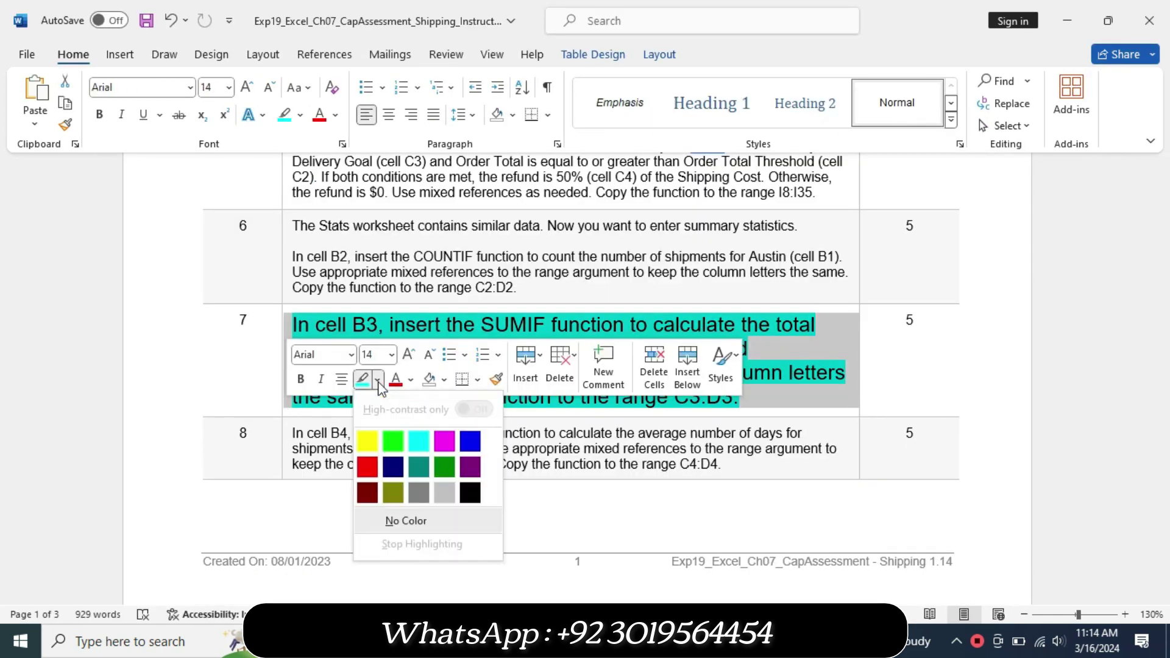
click(407, 517)
click(283, 459)
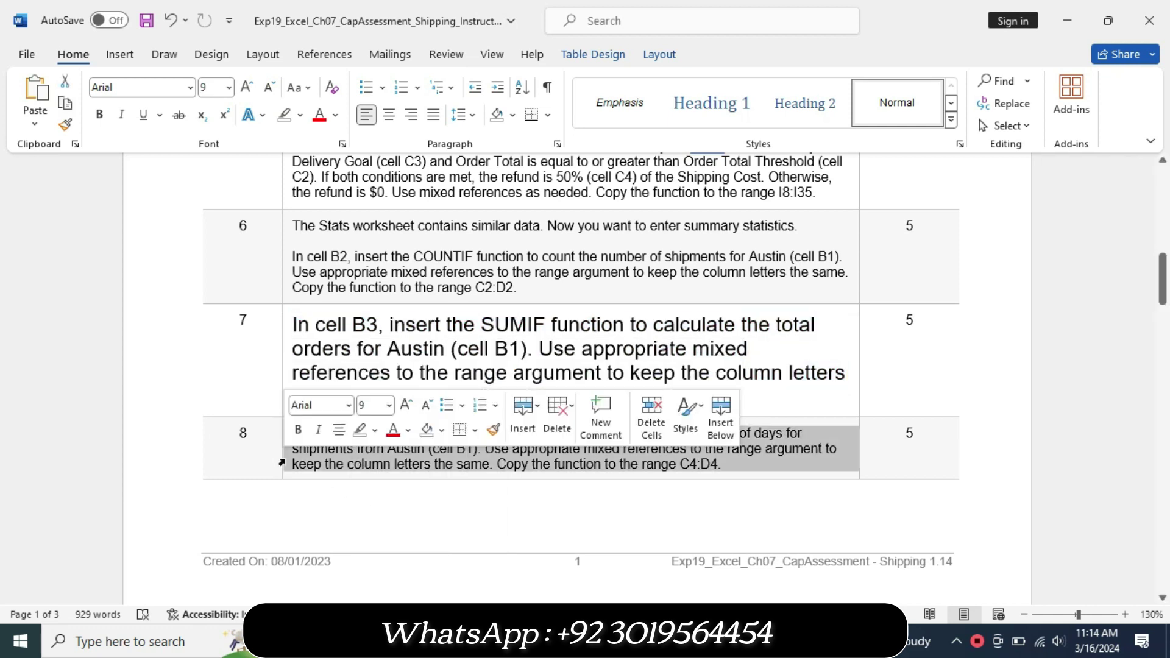
click(390, 405)
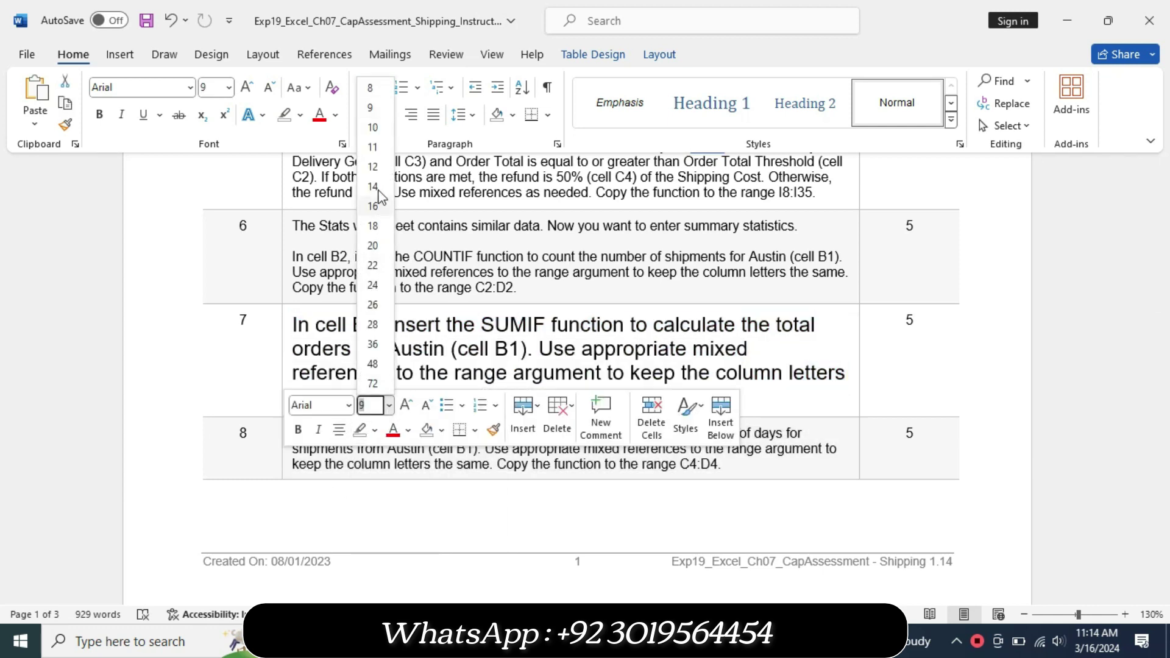
click(372, 187)
click(300, 116)
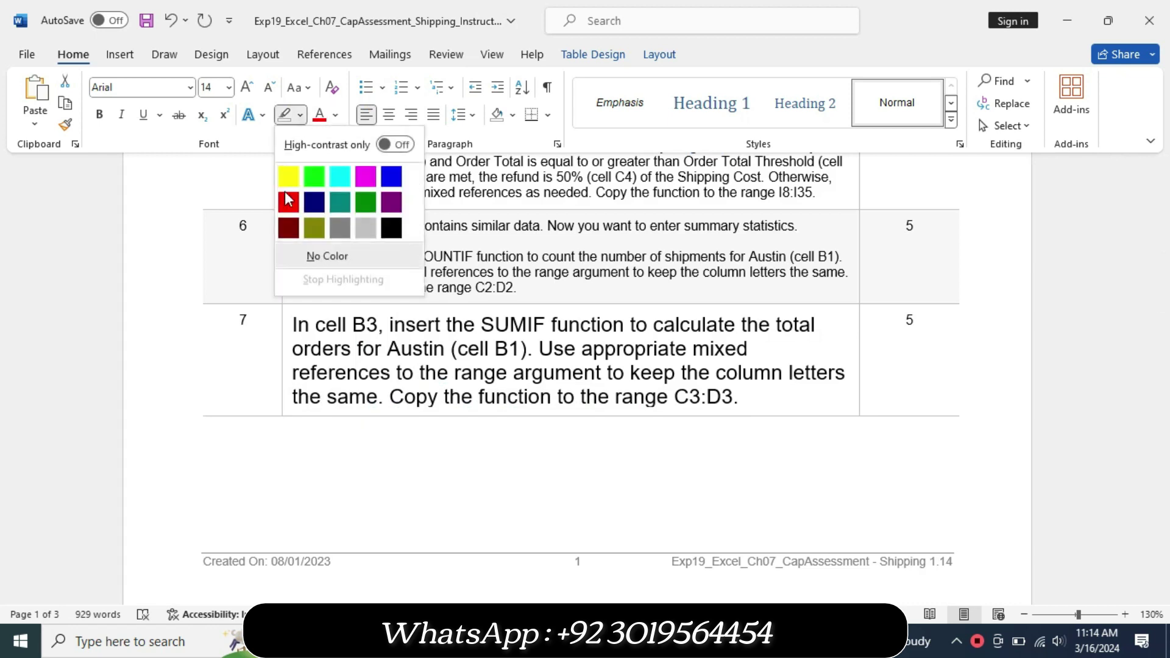
click(289, 177)
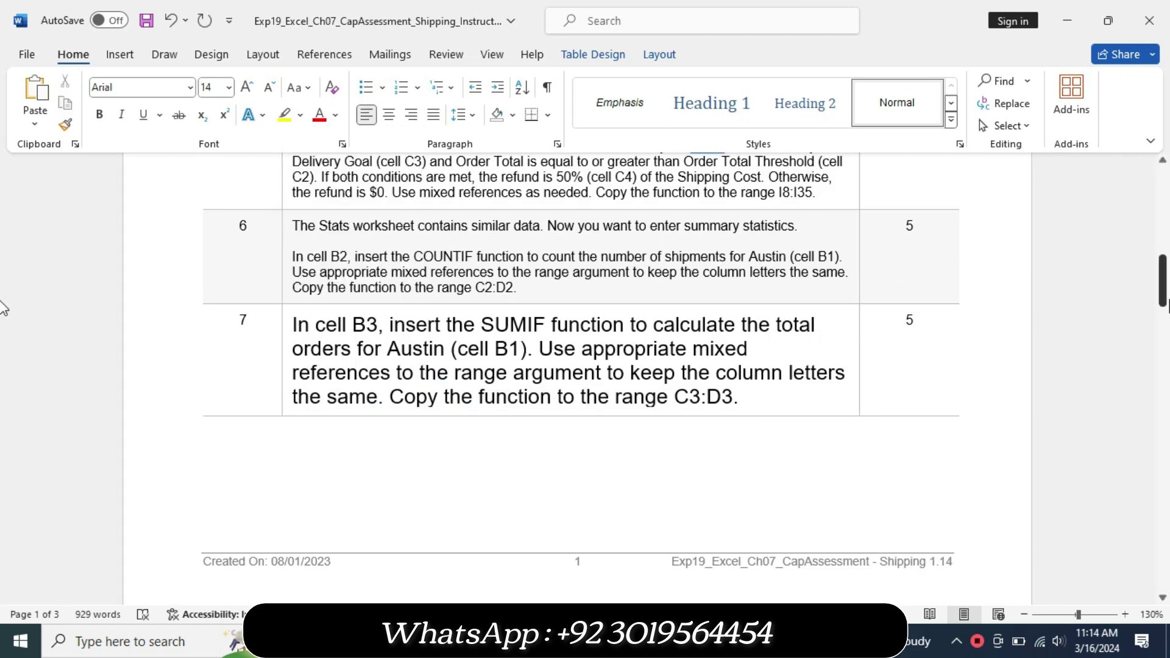
Step: Highlight the opening sentences of step 8 in turquoise
drag(1162, 280, 1163, 347)
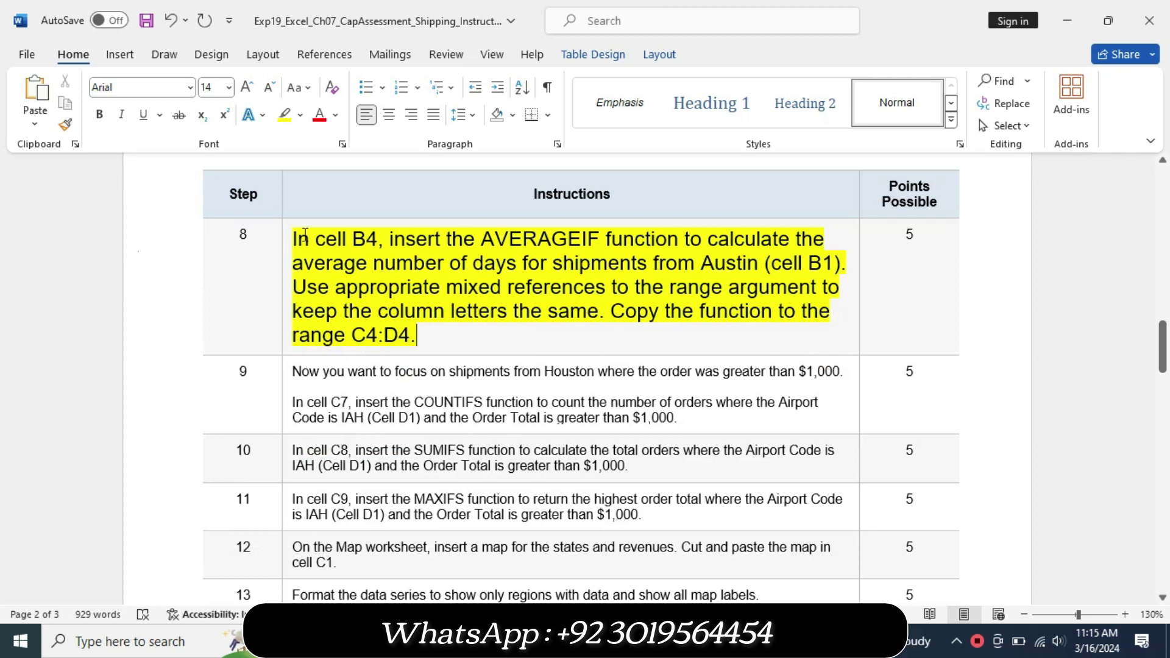
mouse_move(294, 238)
mouse_down()
mouse_move(470, 249)
mouse_move(606, 312)
mouse_up()
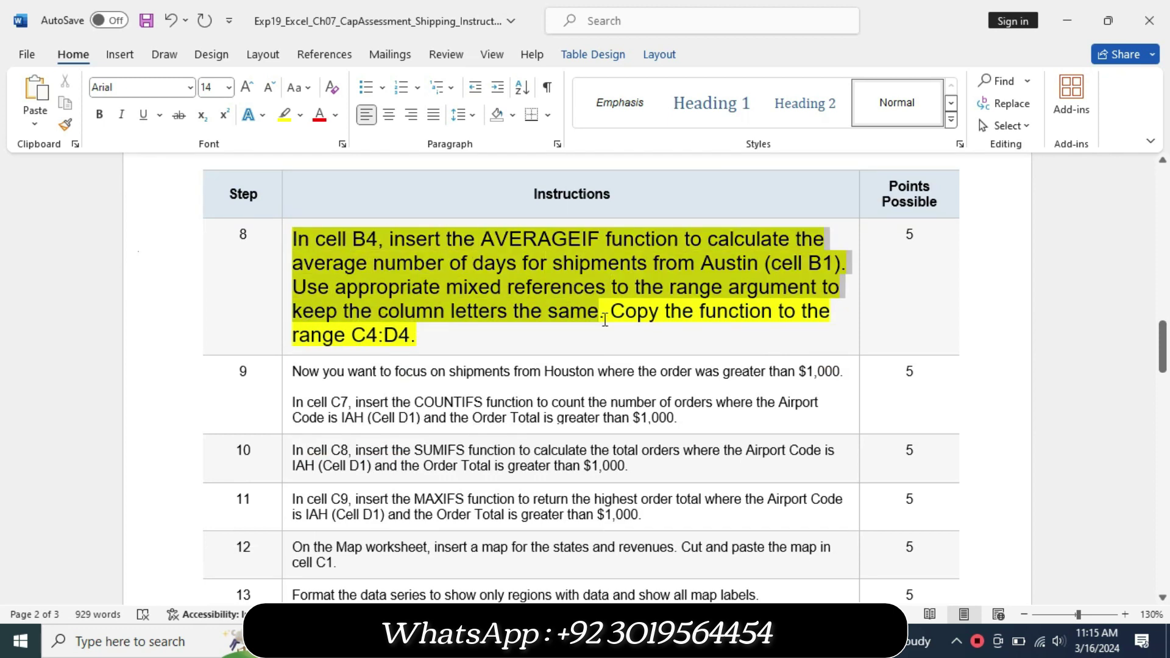
click(694, 301)
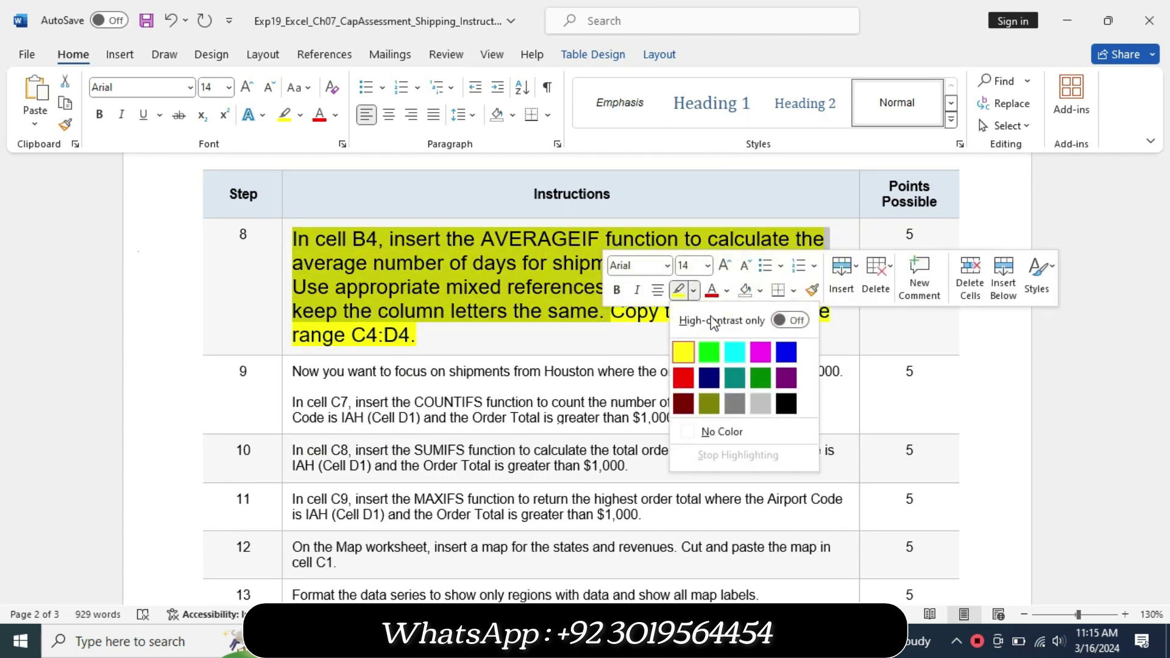
click(734, 350)
click(479, 287)
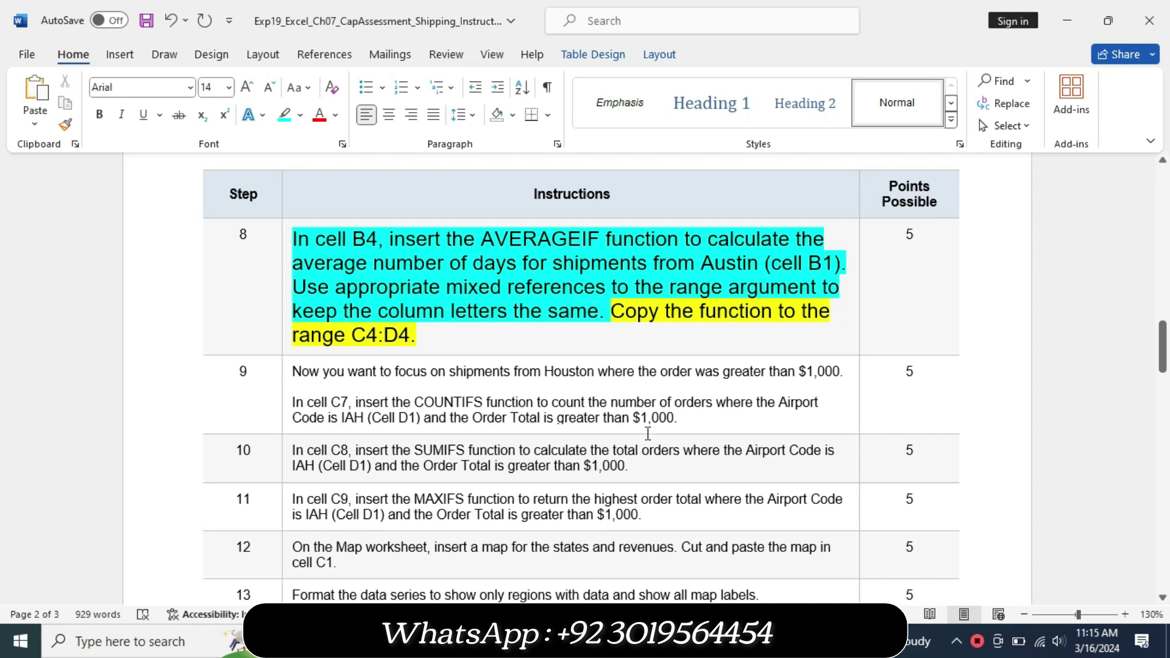
Step: Switch to the Excel workbook's Stats sheet, where B3 shows the $9,095 AUS total
key(alt+Tab)
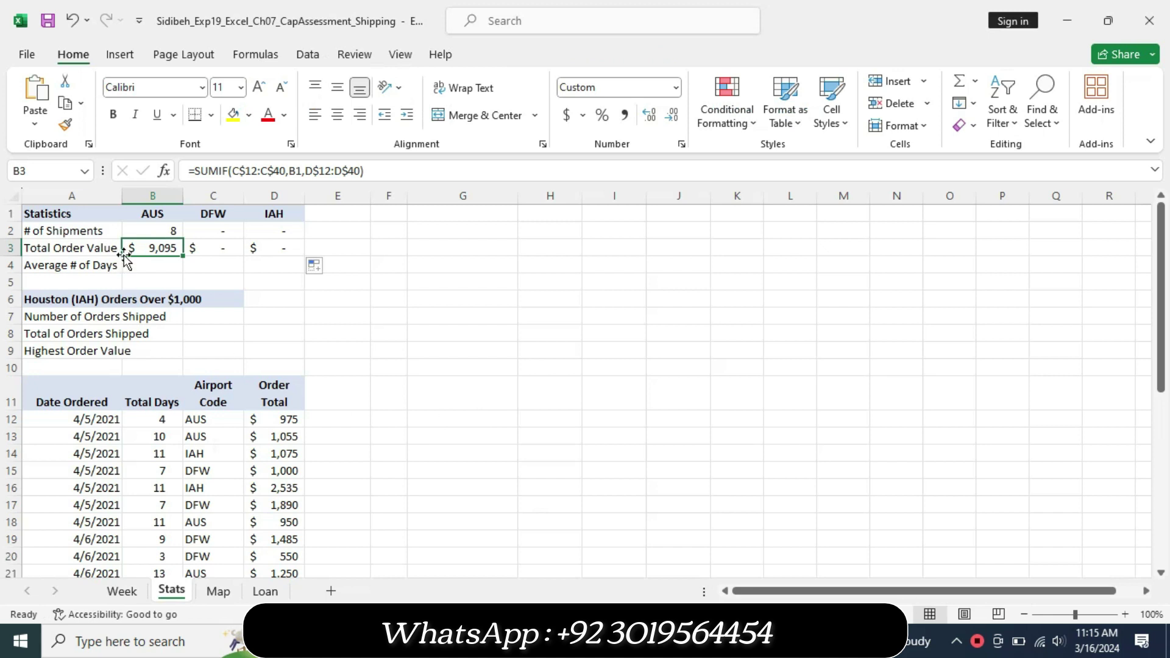
Step: In B4, start an AVERAGEIF formula with the absolute criteria range $C$12:$C$40
click(145, 269)
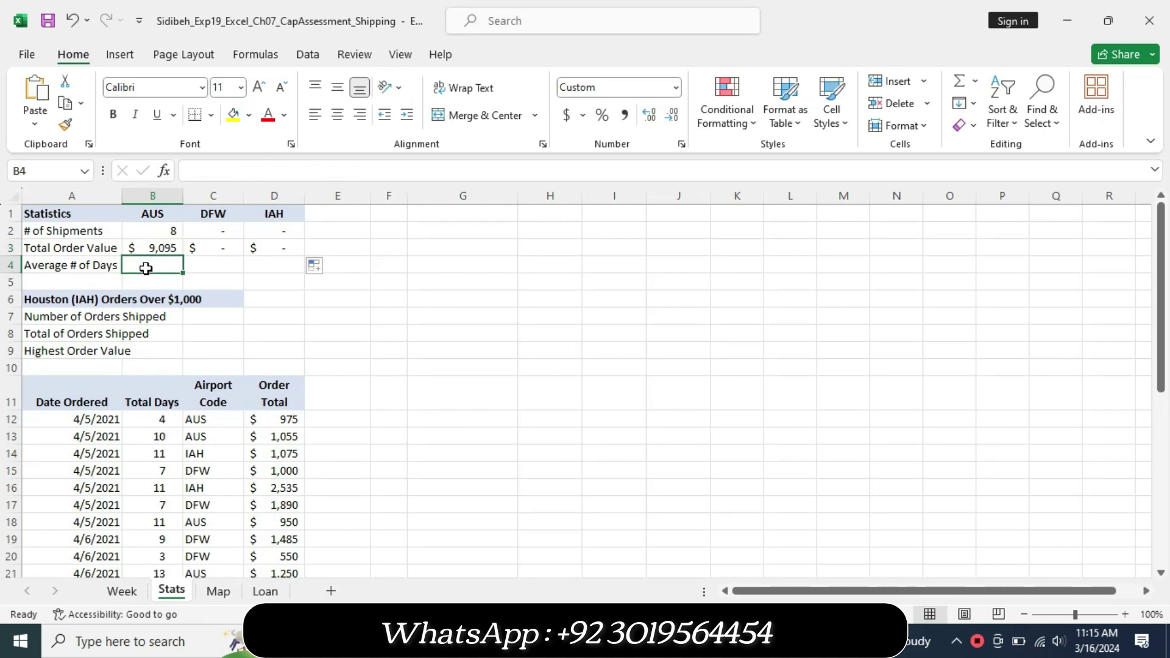
text(=aver)
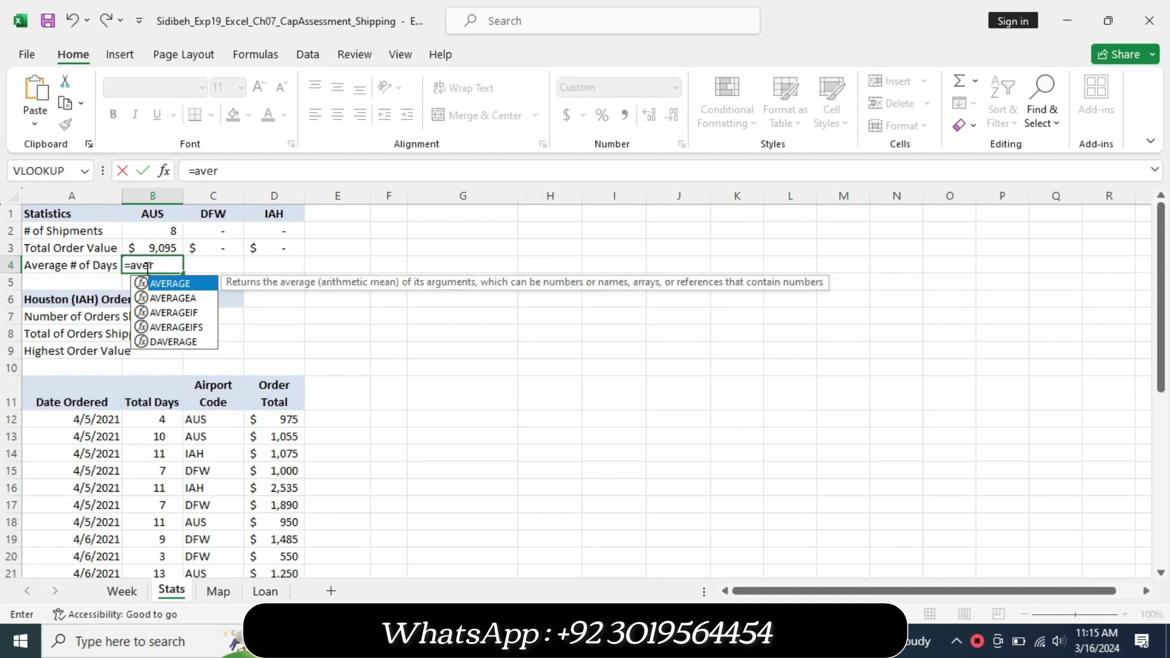
double_click(187, 313)
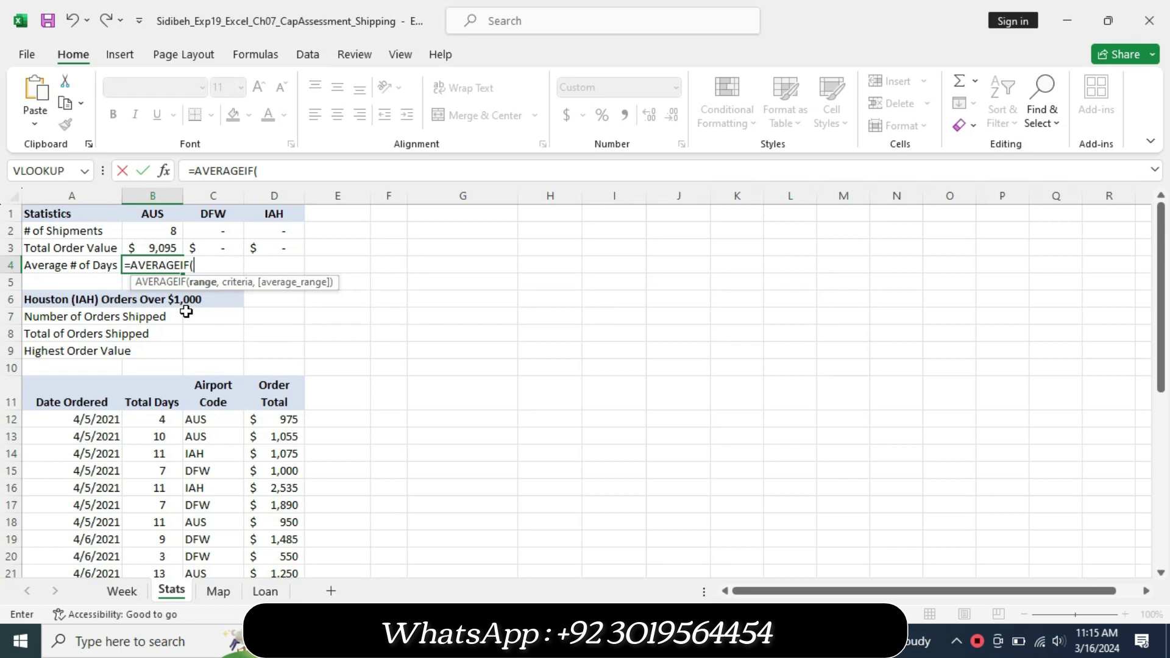
text(C12:)
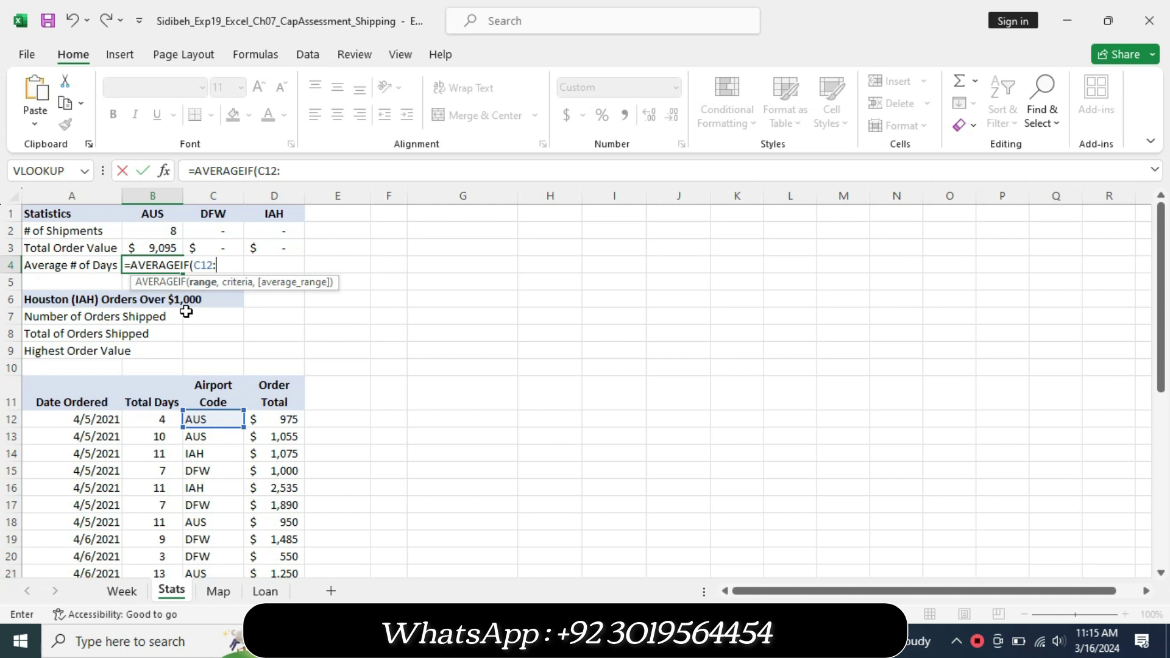
text(C40)
key(F4)
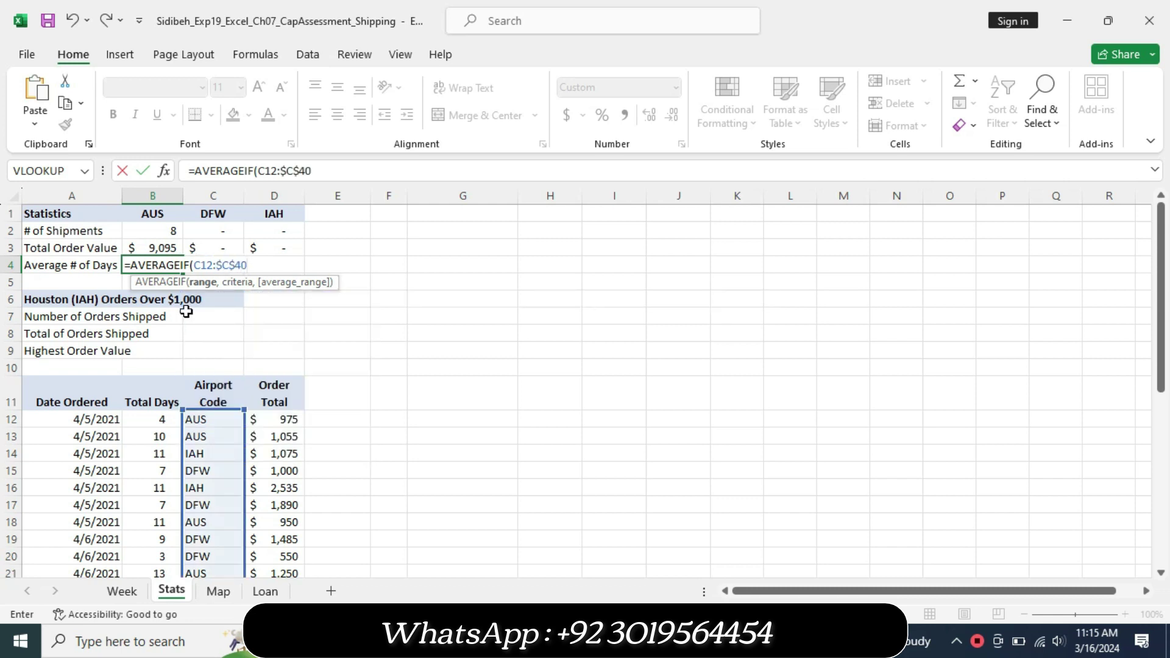
click(208, 266)
key(F4)
Step: Complete it with criterion B1 and range $B$12:$B$40, then fill to D4 (9.5, 9.0, 8.8)
click(260, 266)
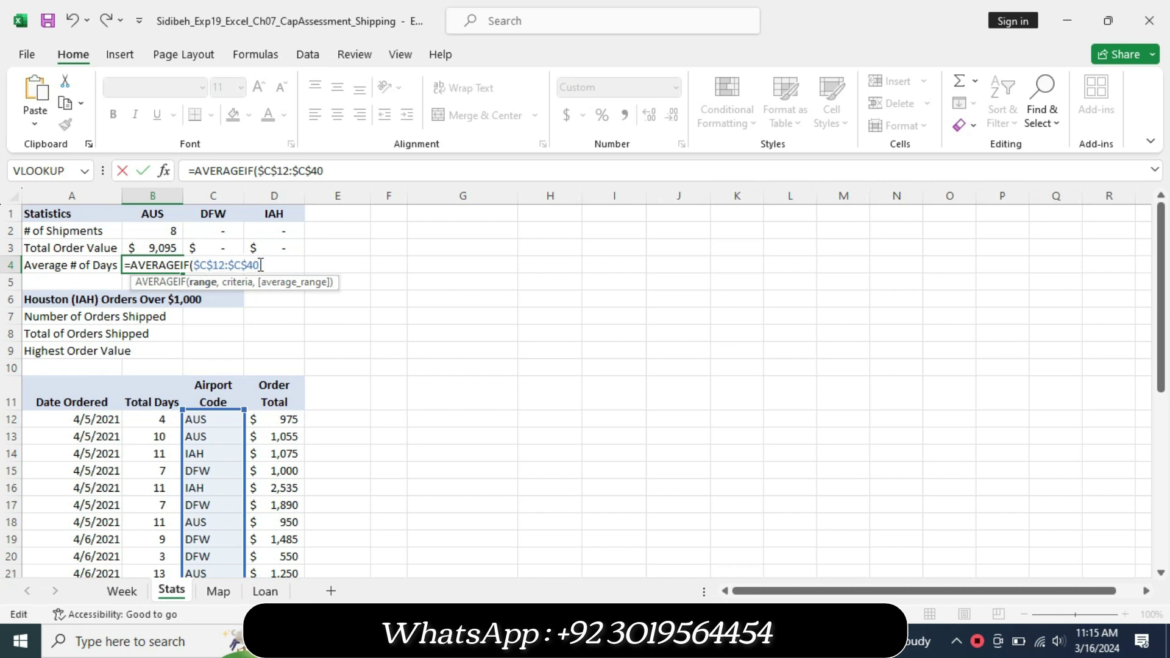
text(,)
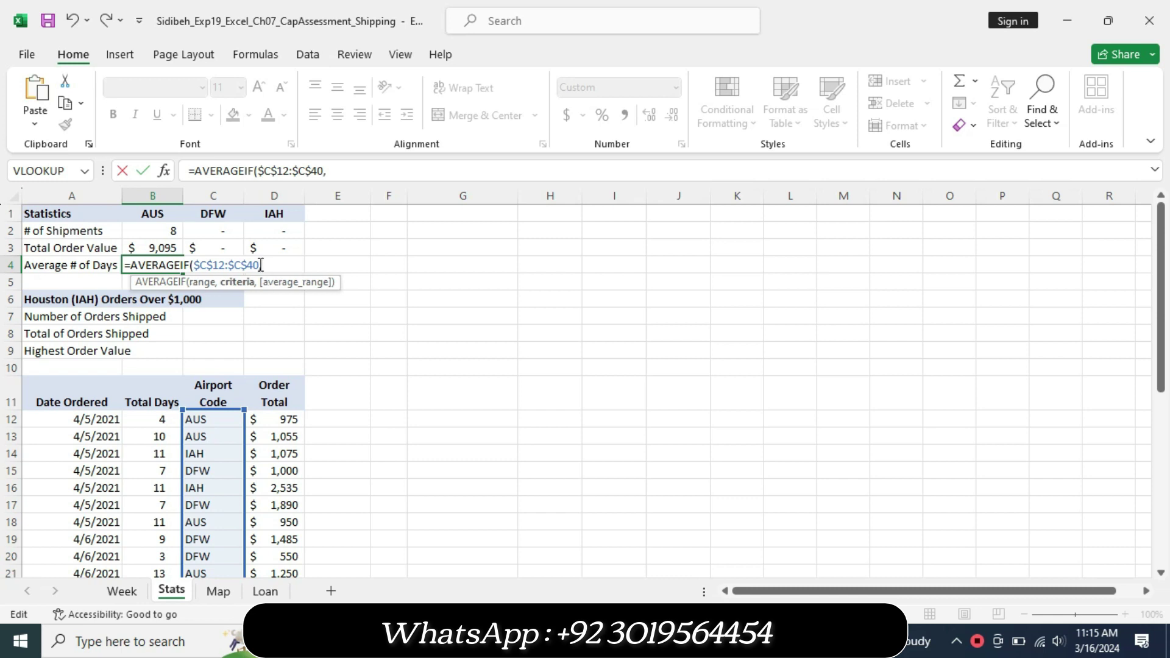
text(B1)
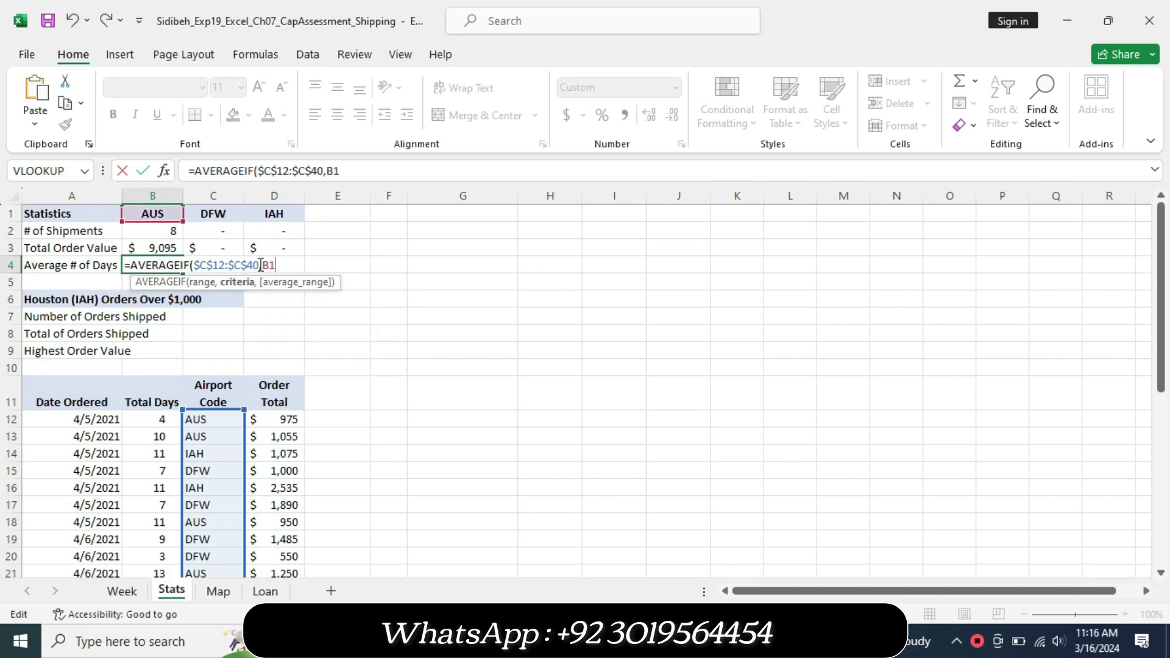
text(,)
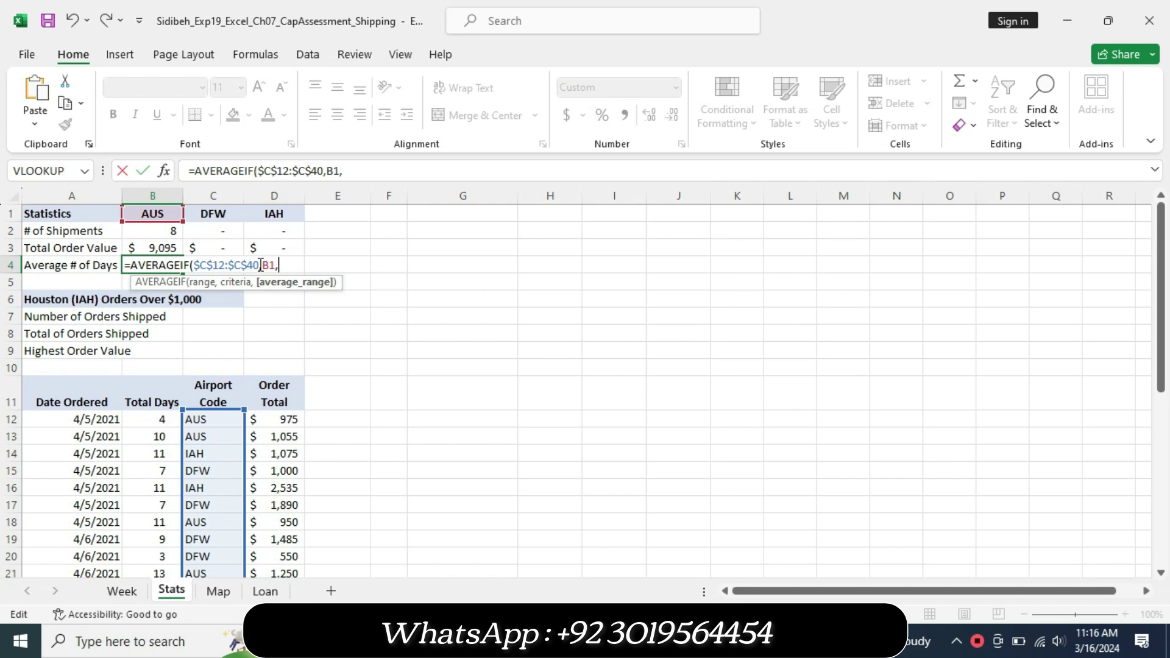
text(B12)
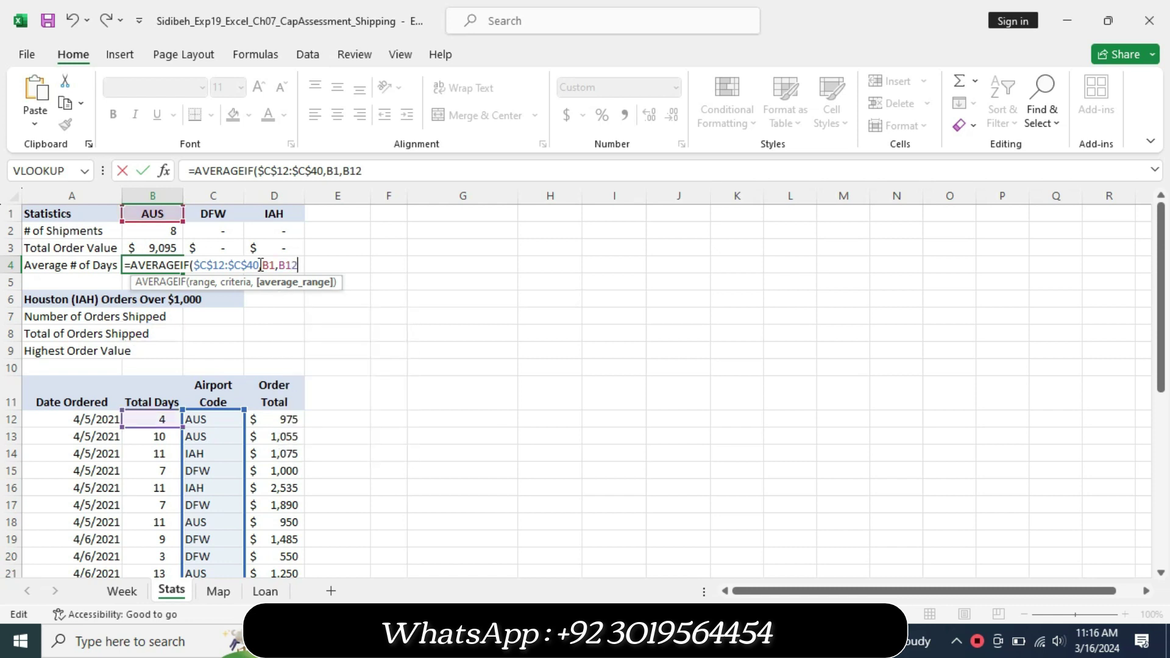
text(:$)
text(B$)
text(4)
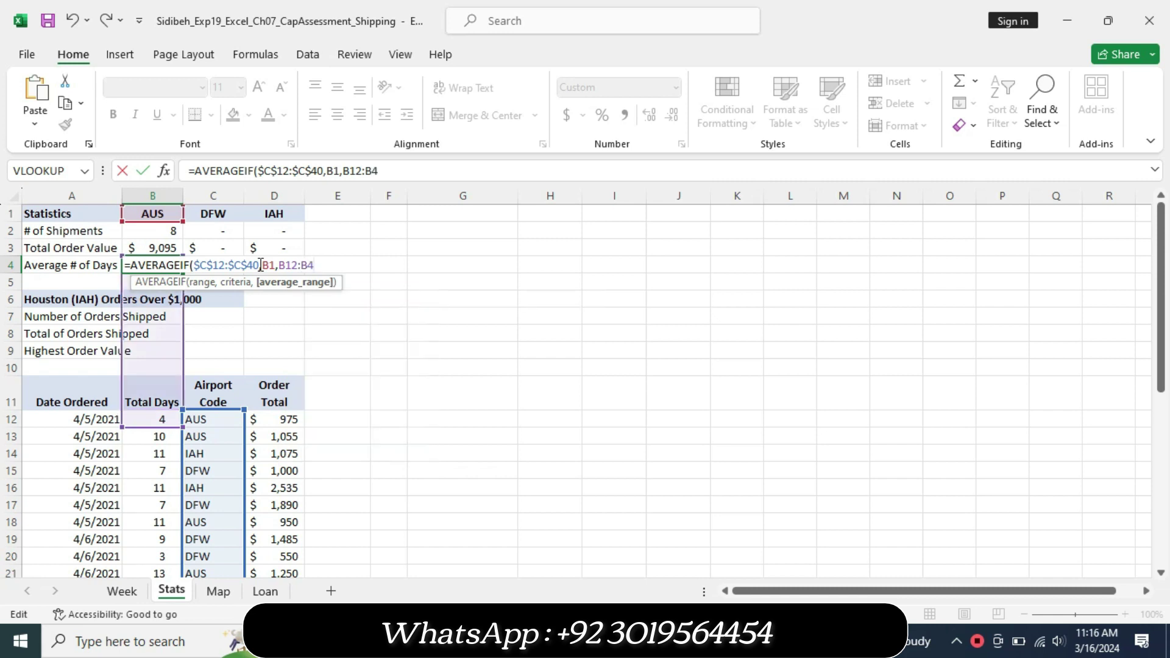
text(0)
key(F4)
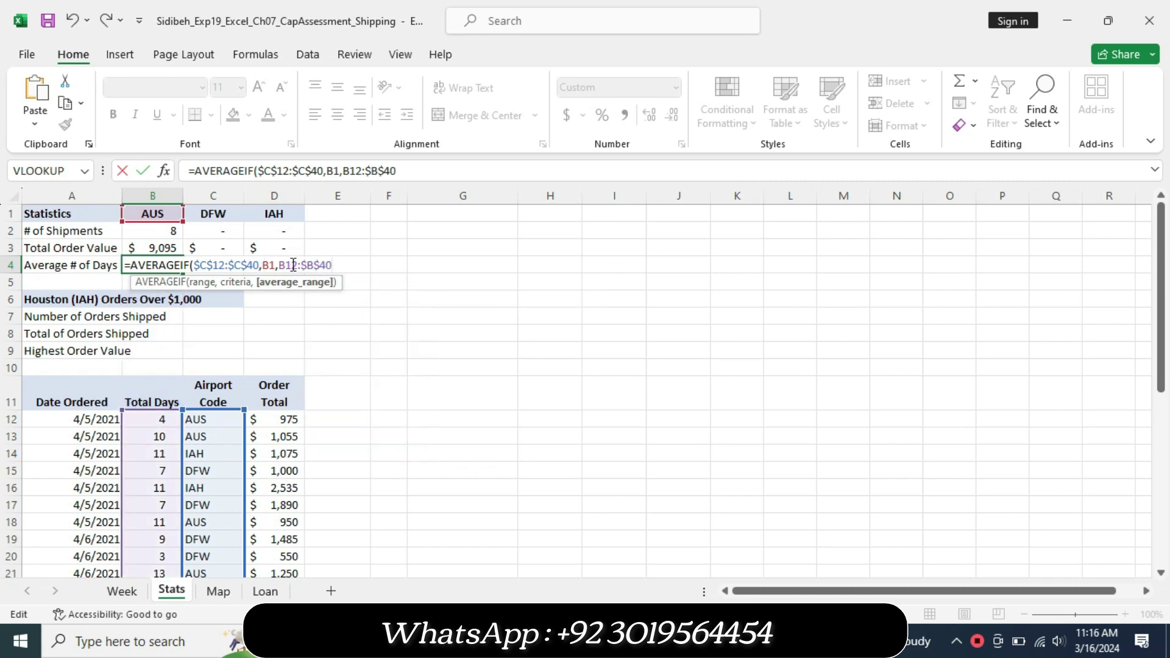
click(293, 265)
key(F4)
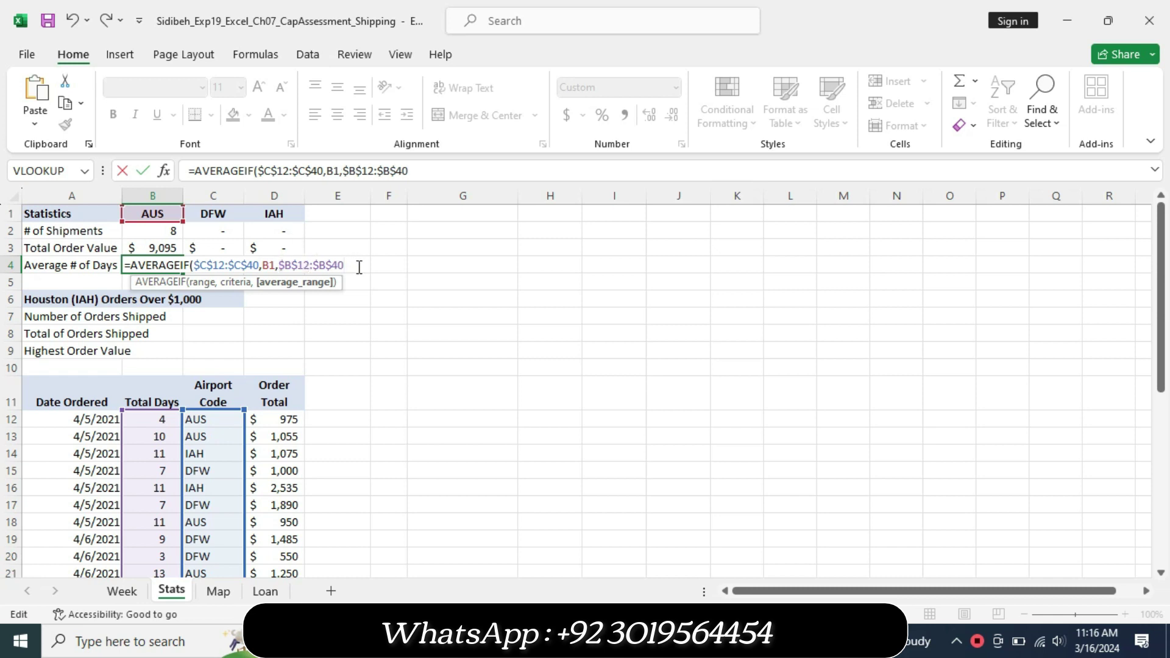
key(Return)
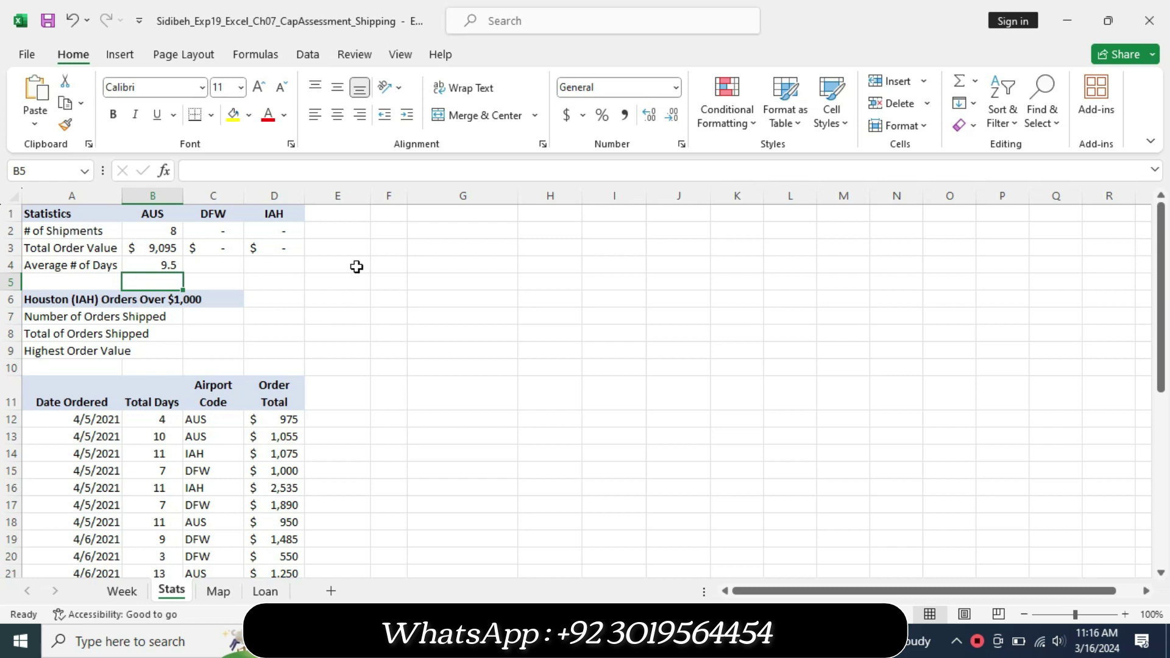
click(174, 258)
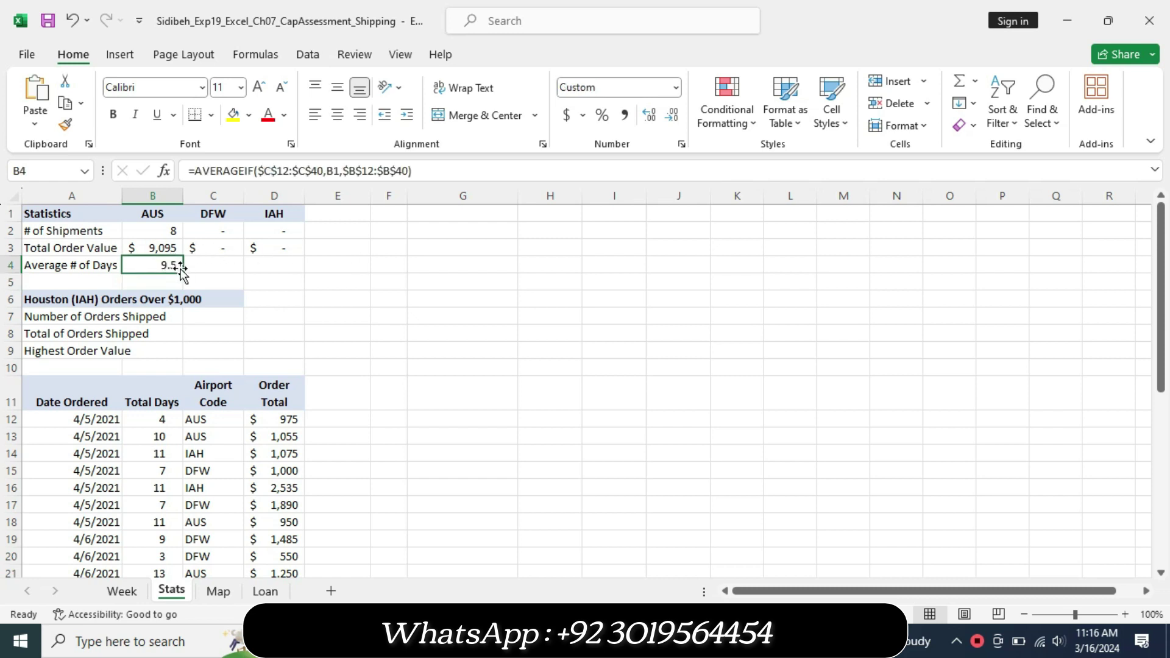
drag(183, 273, 292, 265)
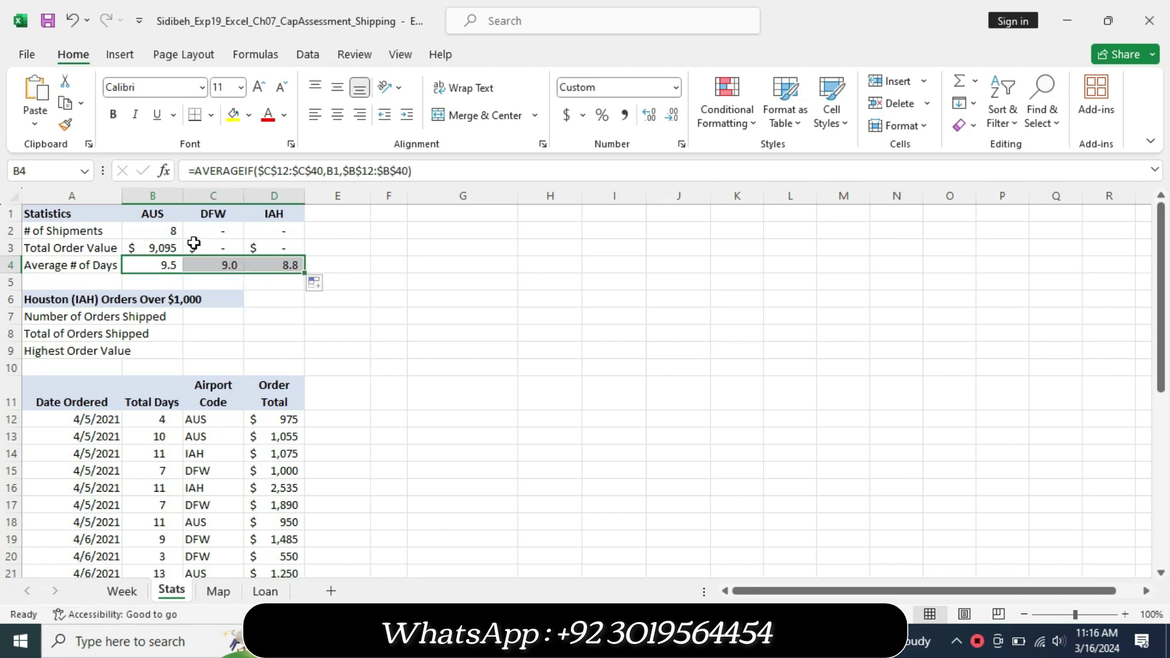
Step: Change B3's formula to =SUMIF($C12:$C40,B1,$D12:$D40) with column-locked references
click(163, 247)
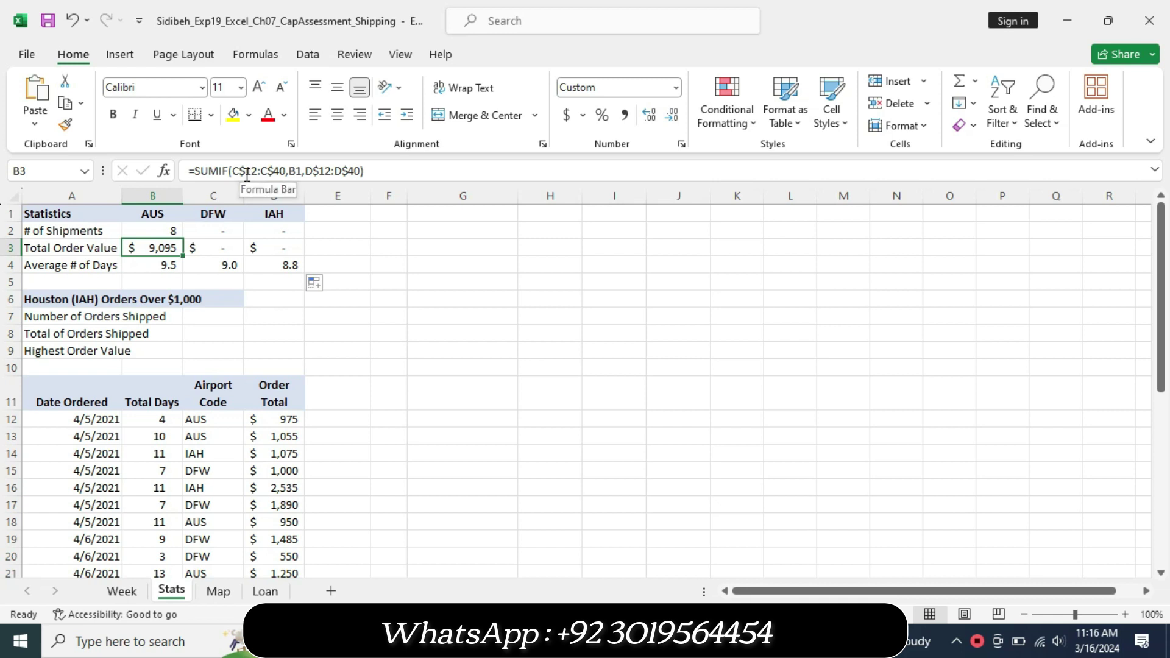
click(248, 173)
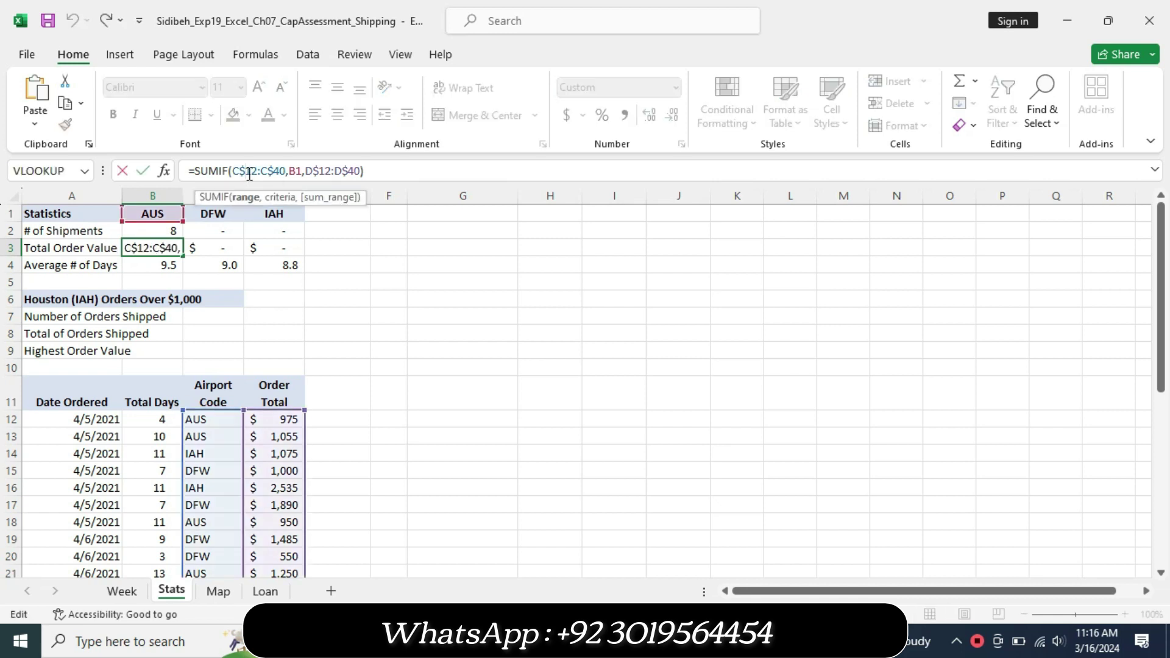
key(F4)
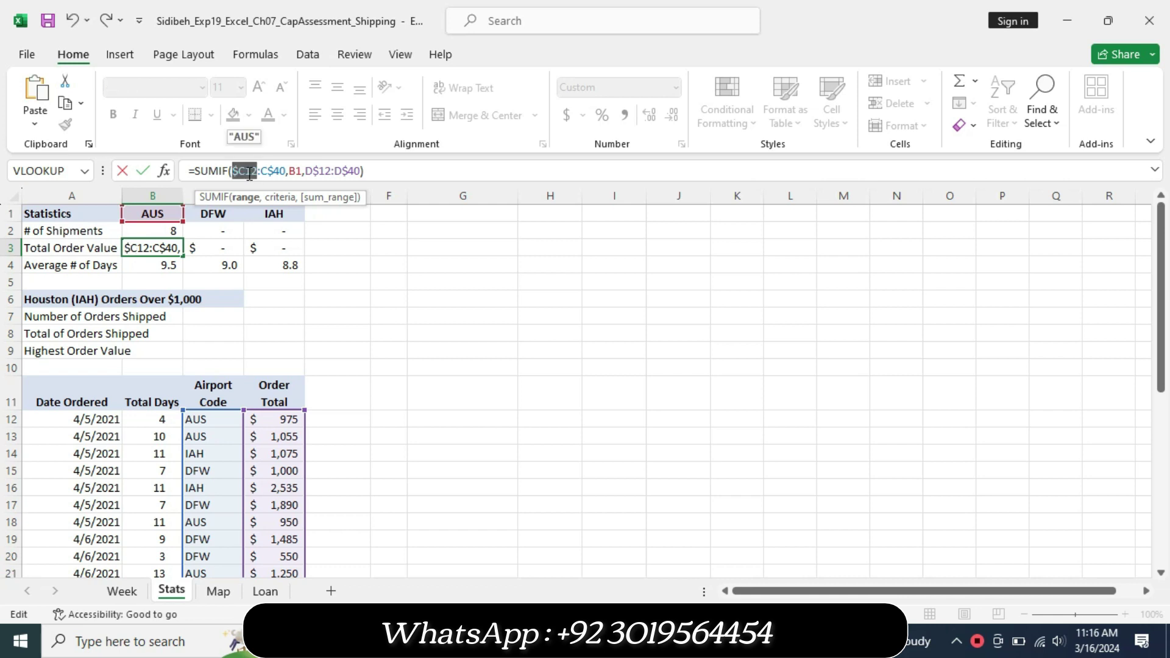
click(278, 168)
key(F4)
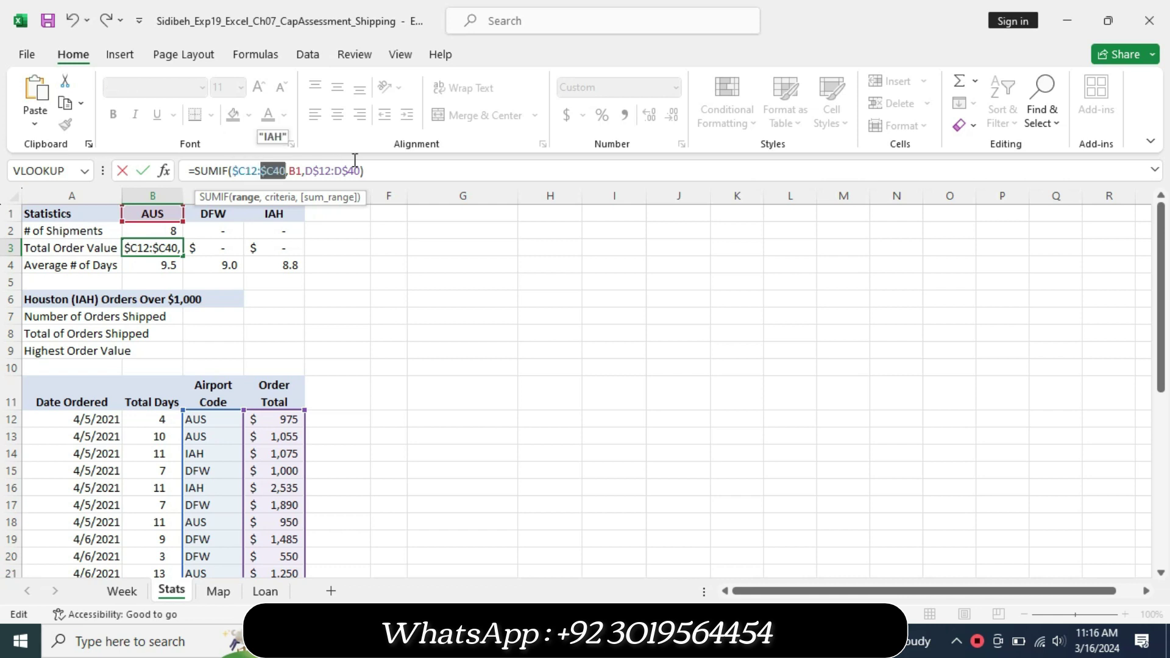
click(324, 171)
key(F4)
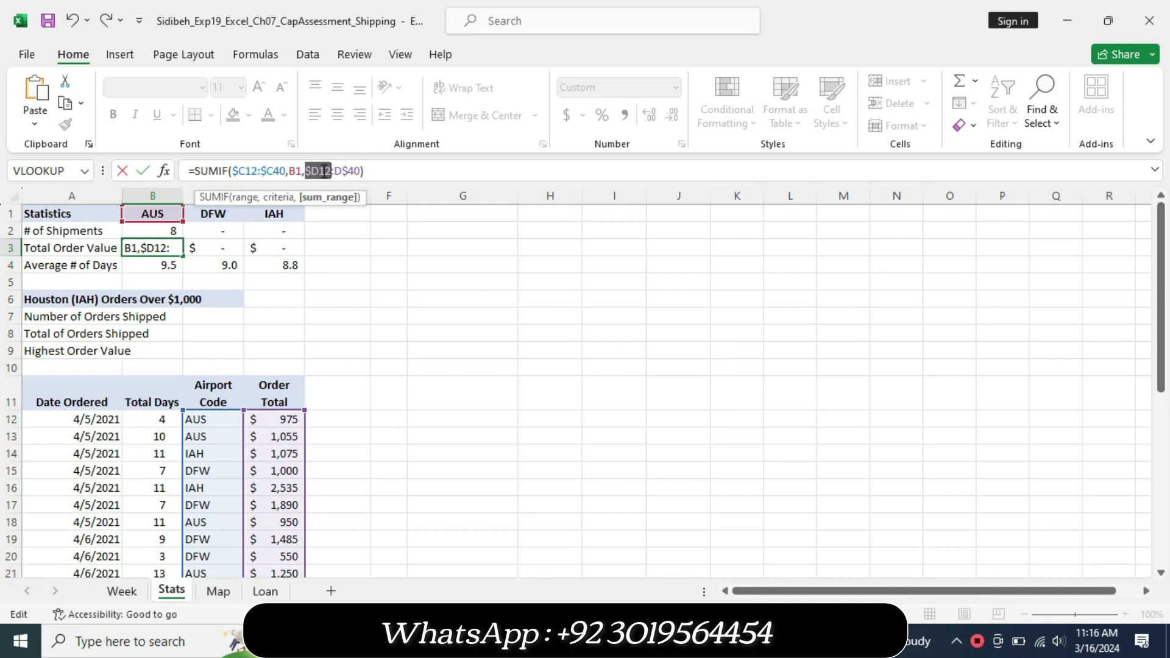
click(343, 172)
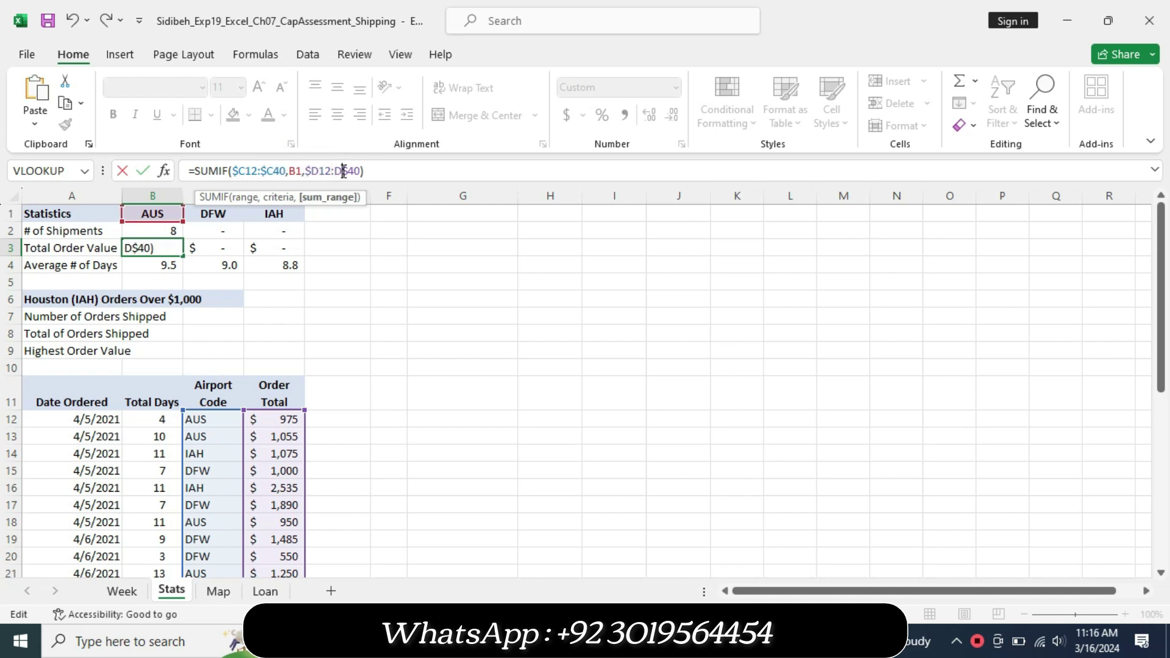
key(F4)
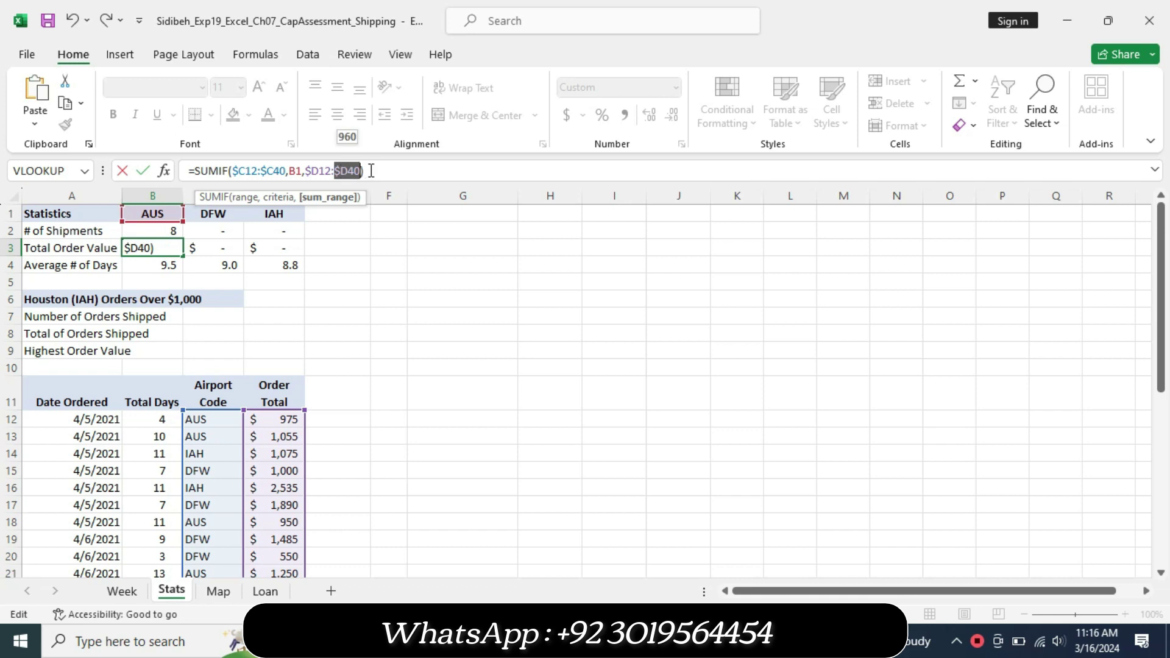
click(370, 171)
key(Return)
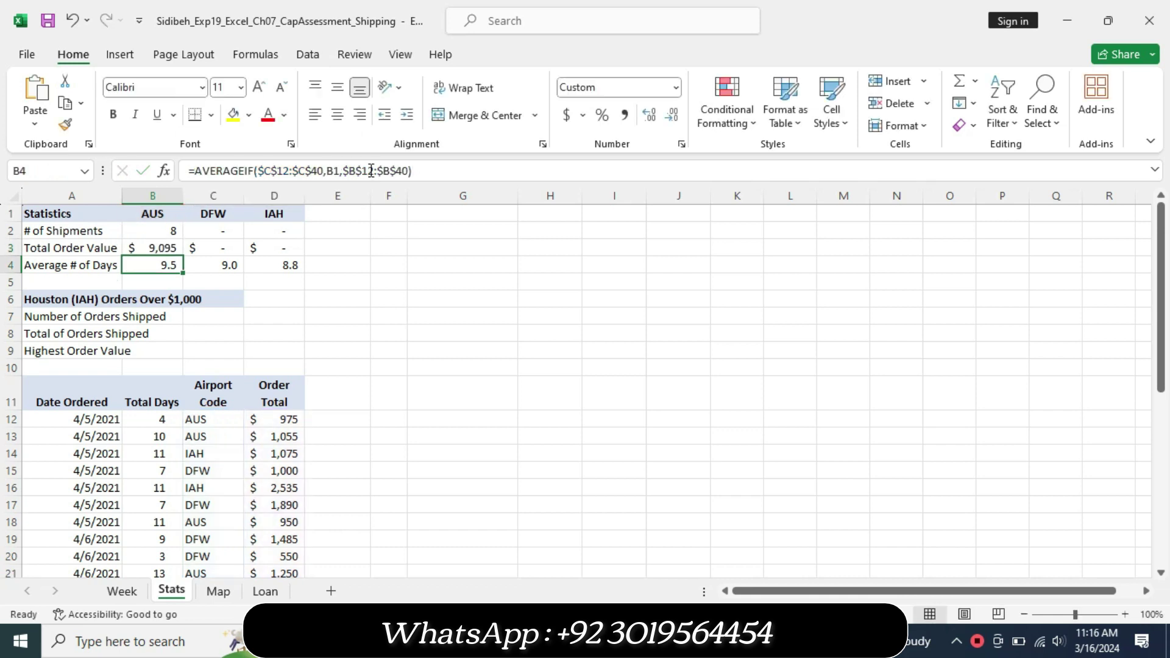
Step: Copy the B3 SUMIF across to C3:D3, giving 16,225 and 15,760
click(166, 250)
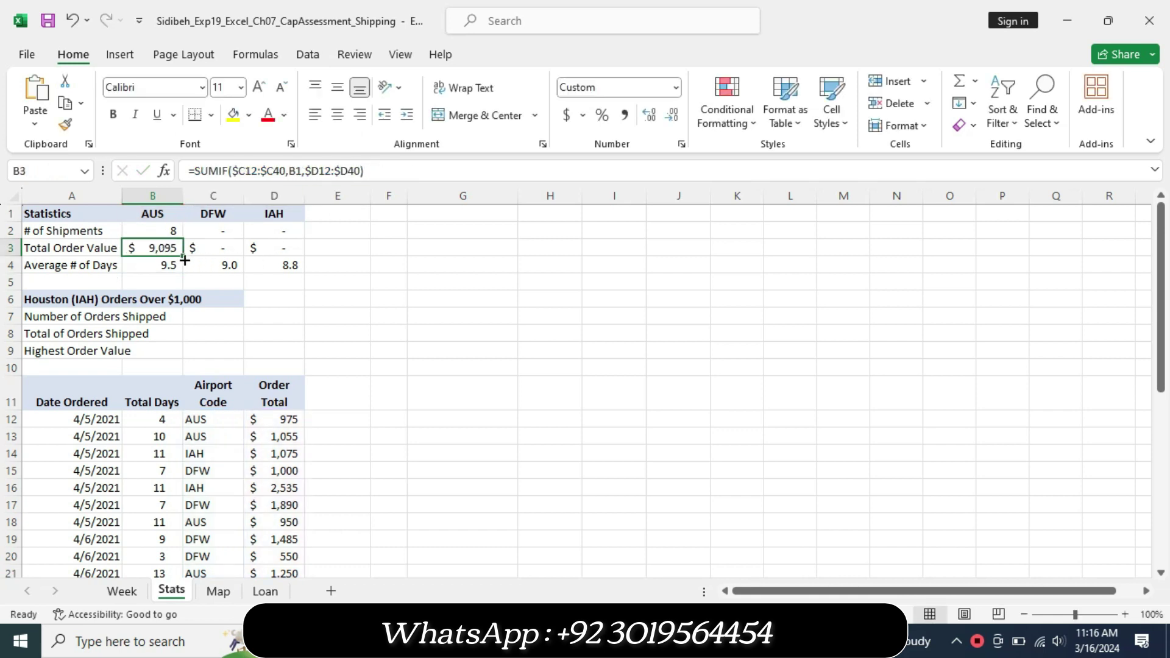
drag(183, 256, 286, 250)
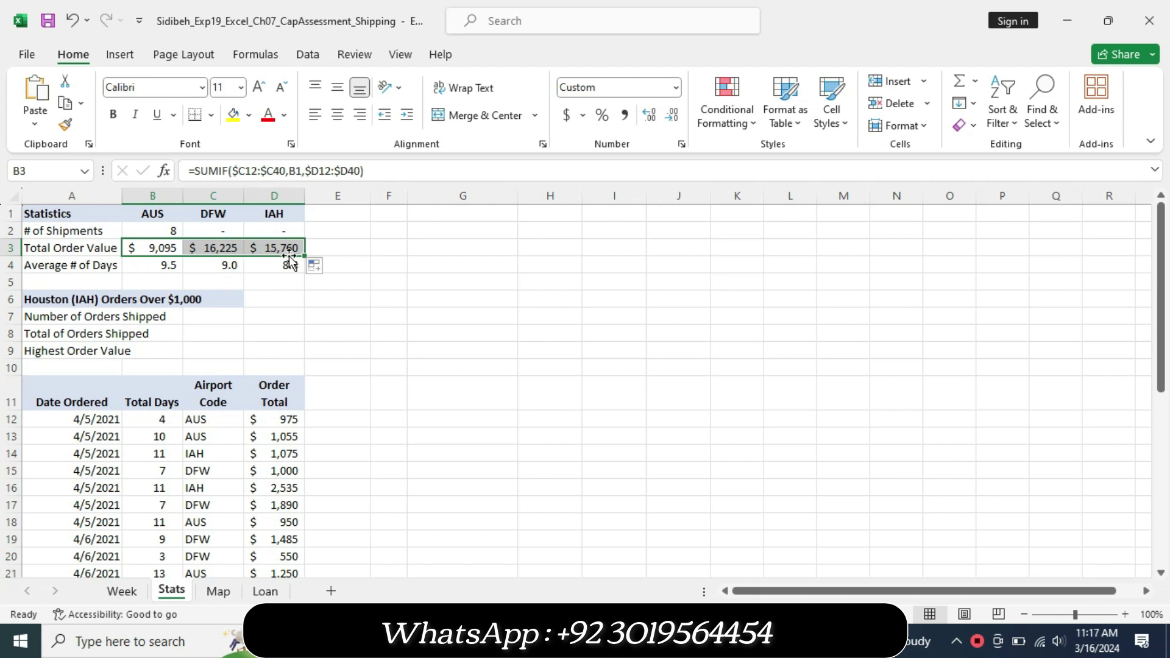
click(168, 232)
Step: Change B2's COUNTIF range to the column-locked $C12:$C40
click(263, 172)
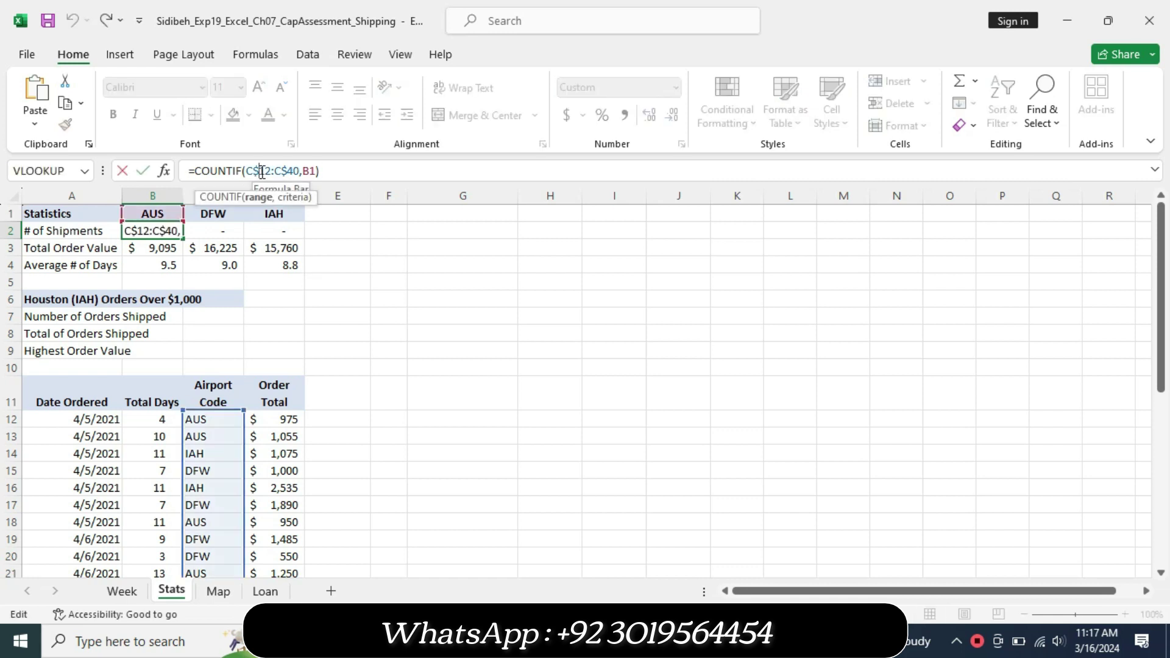
key(F4)
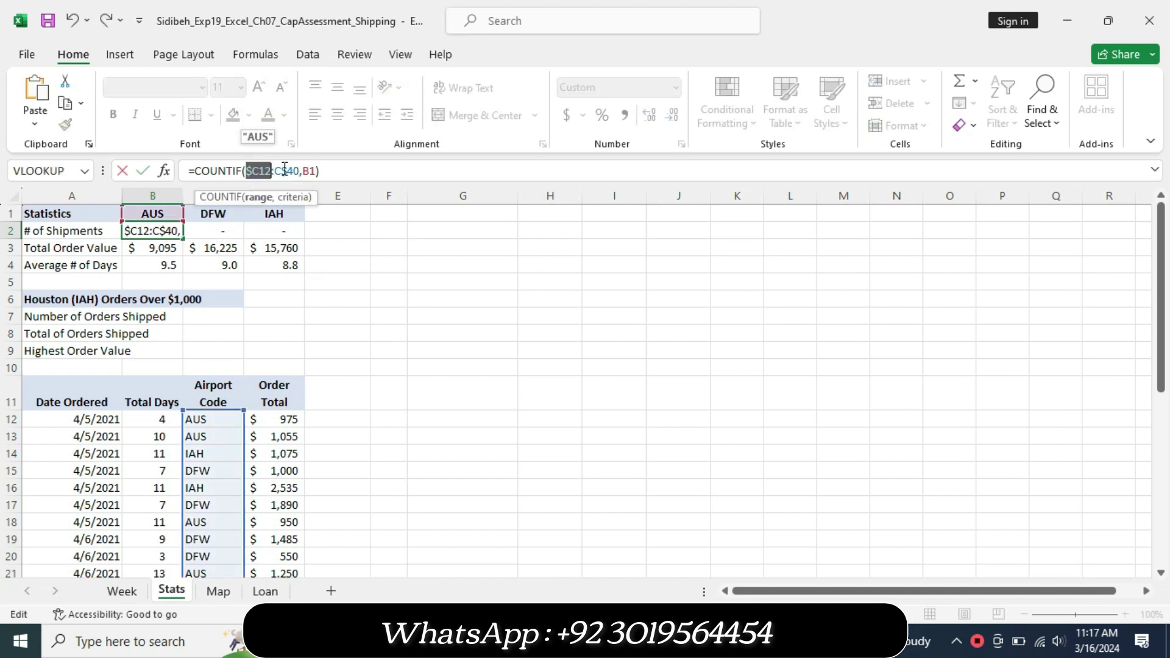
click(289, 171)
key(F4)
click(327, 169)
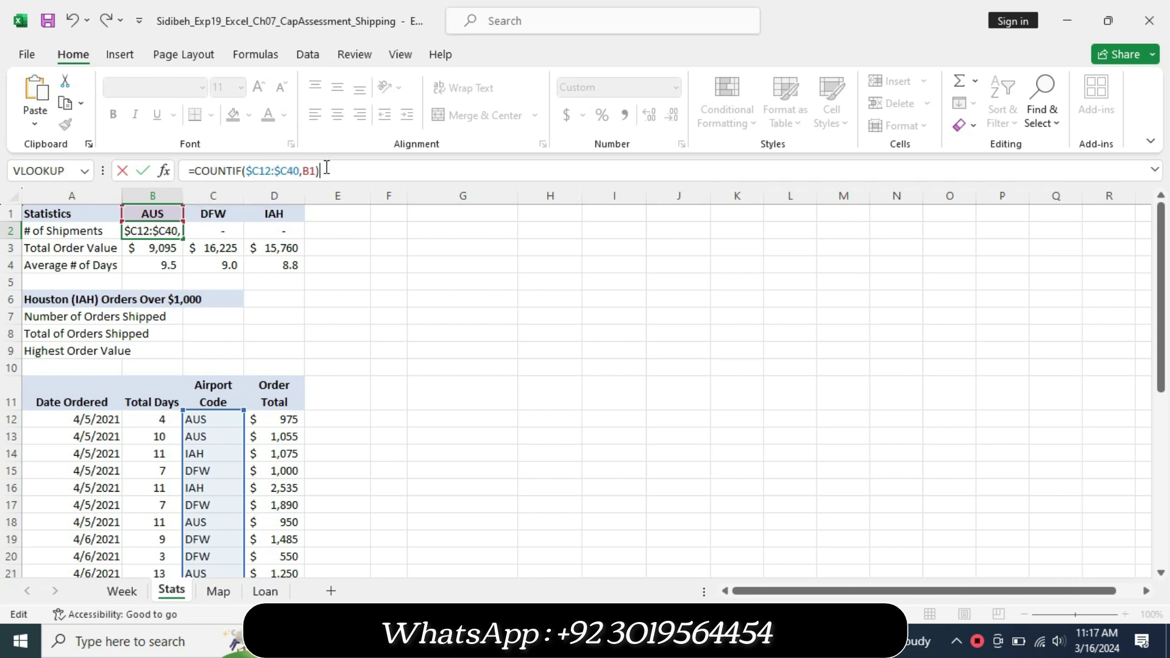
key(Return)
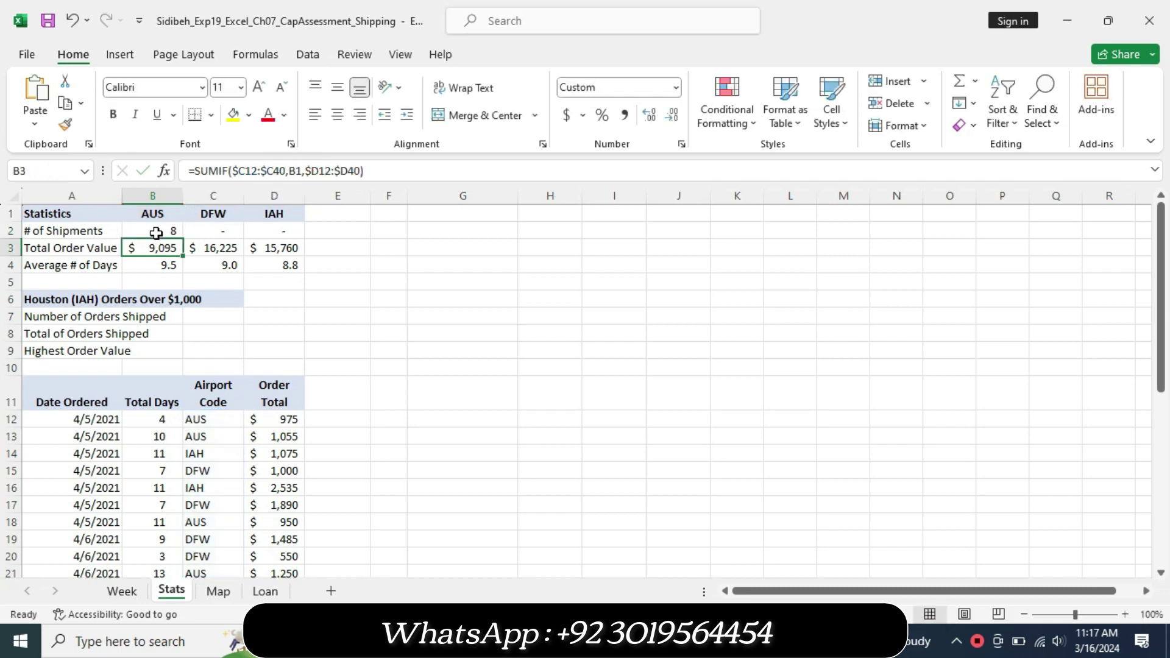
Step: Copy B2 across to D2 (8, 11, 10) and return to the Word instructions
click(156, 233)
drag(182, 238, 283, 238)
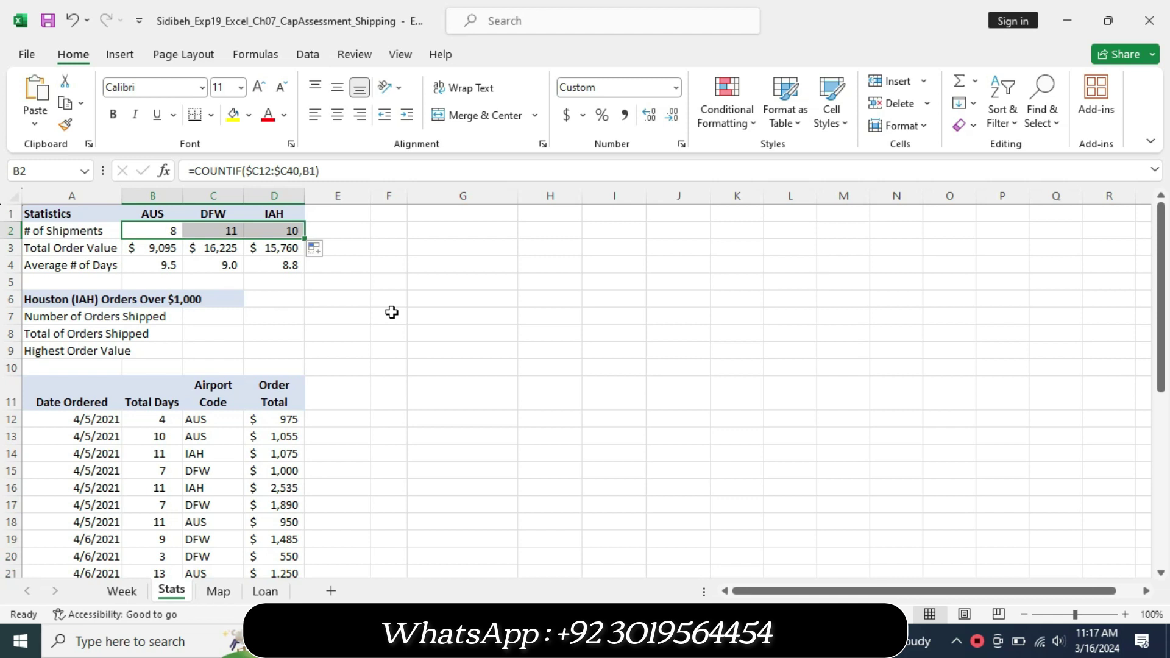
click(585, 641)
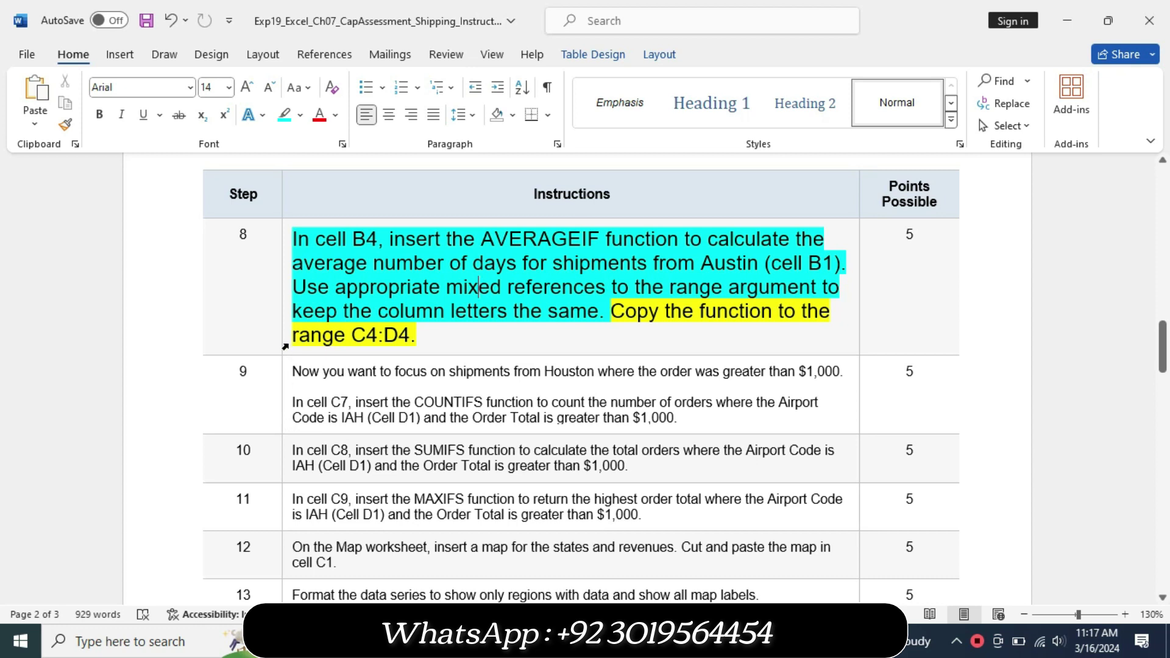
Step: Set step 8's text to 9 pt with no highlight
click(285, 347)
click(390, 293)
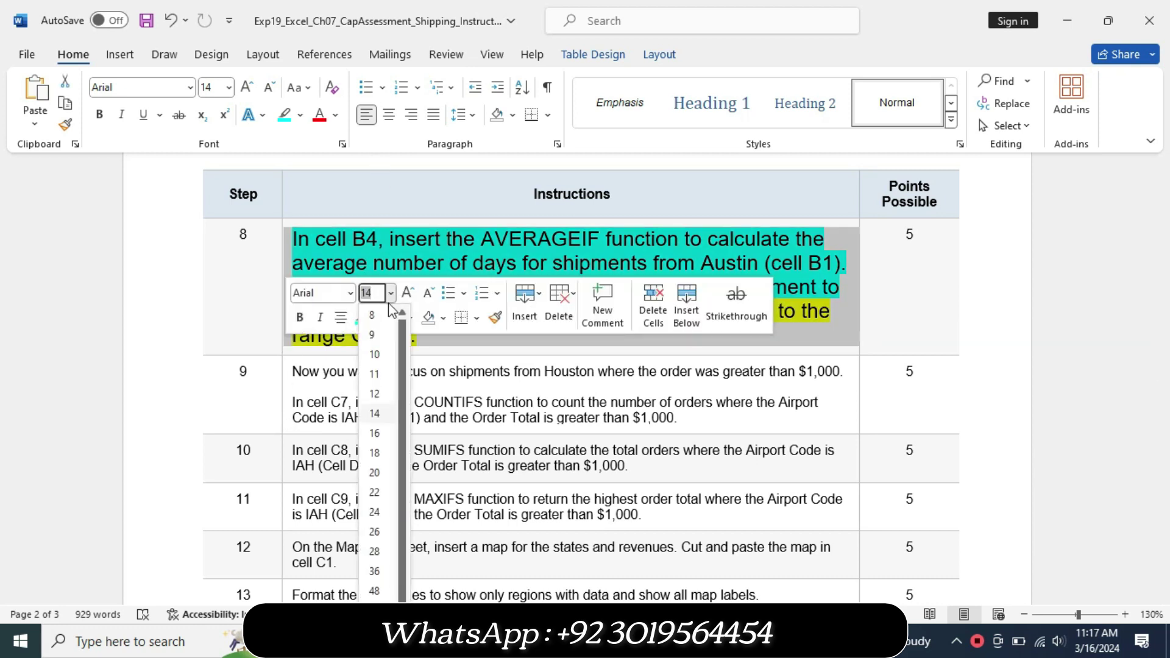
scroll(391, 310, down, 2)
click(372, 334)
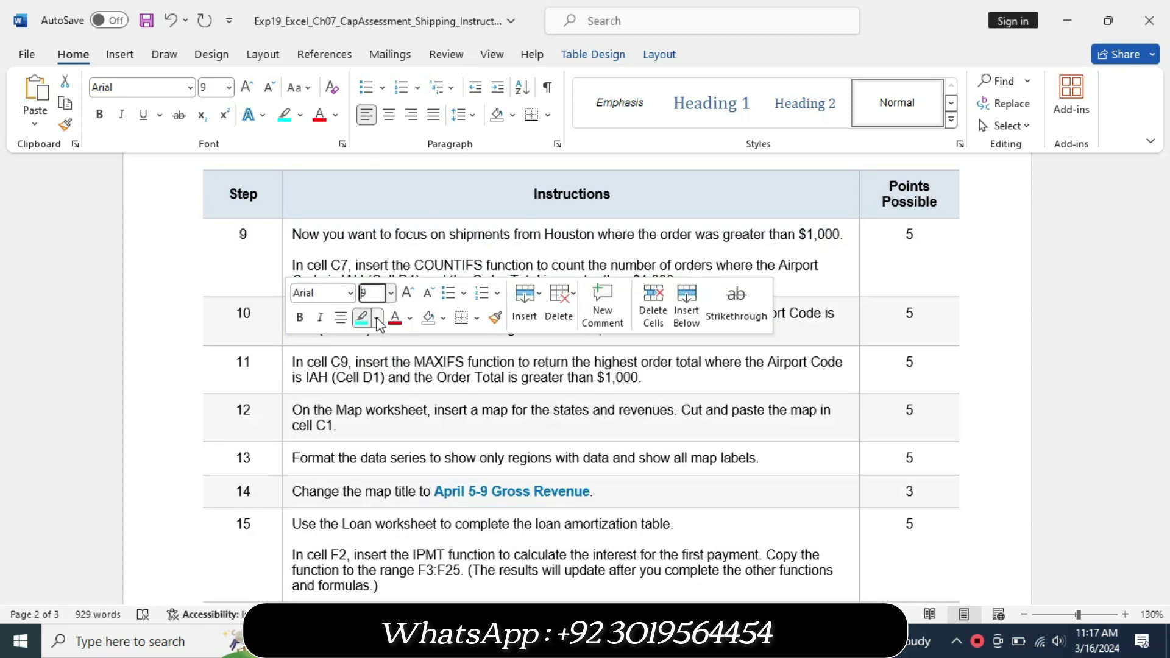
click(377, 323)
click(388, 457)
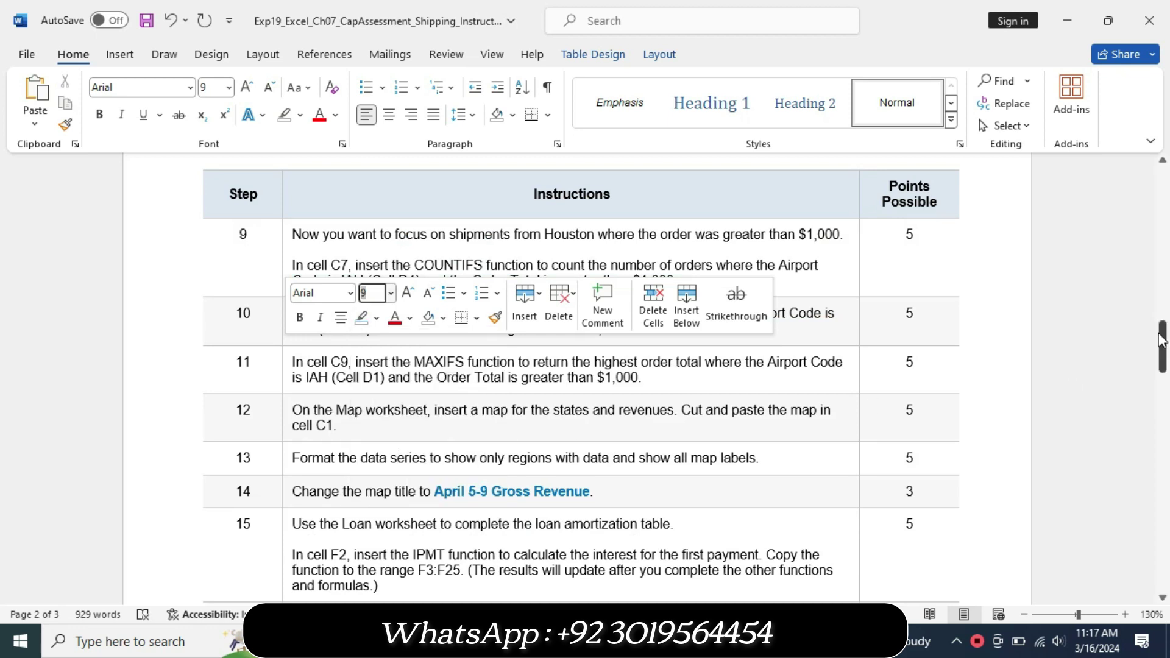
drag(1162, 339, 1161, 288)
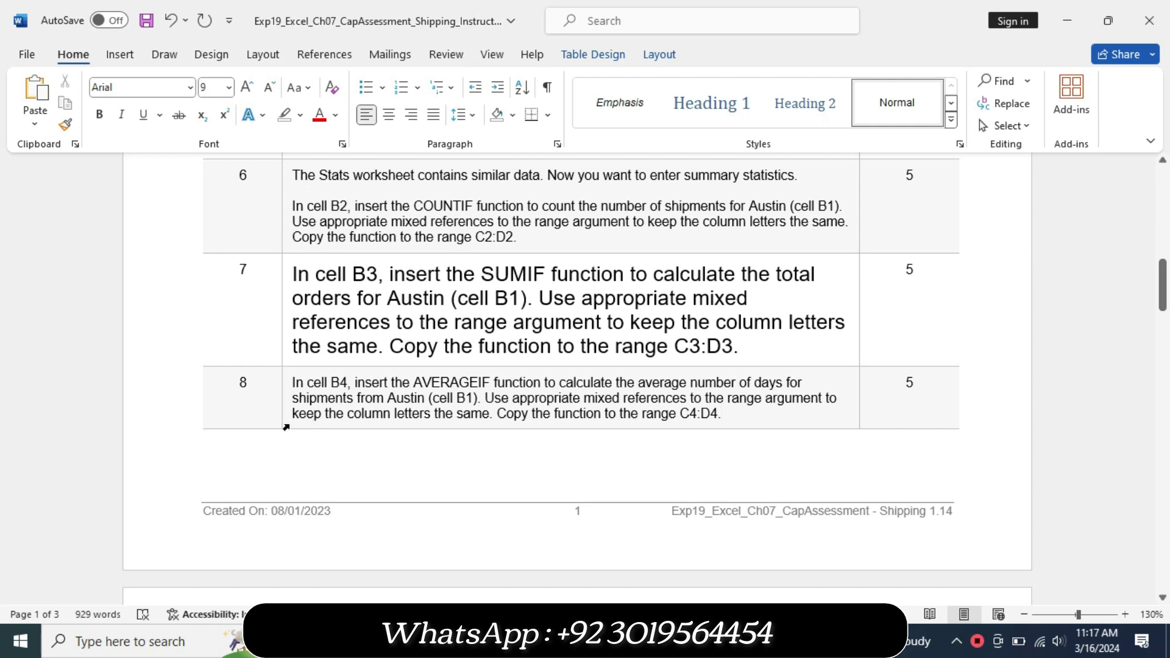
Step: Reformat step 8's instruction at 14 pt with a yellow highlight
click(286, 428)
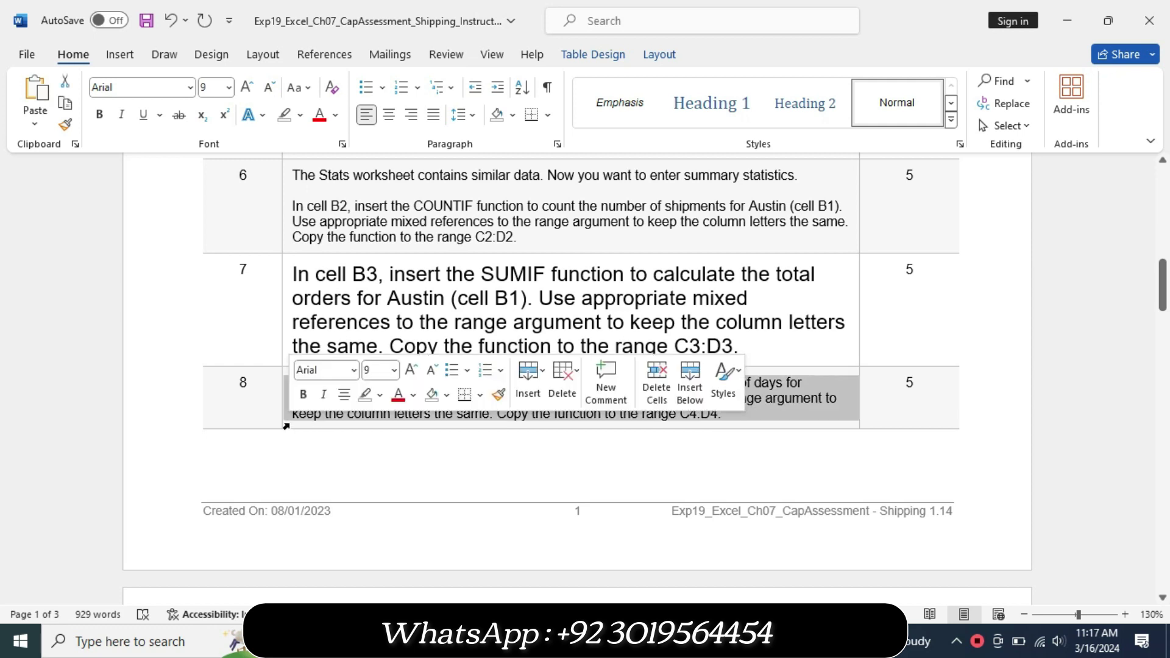
click(395, 370)
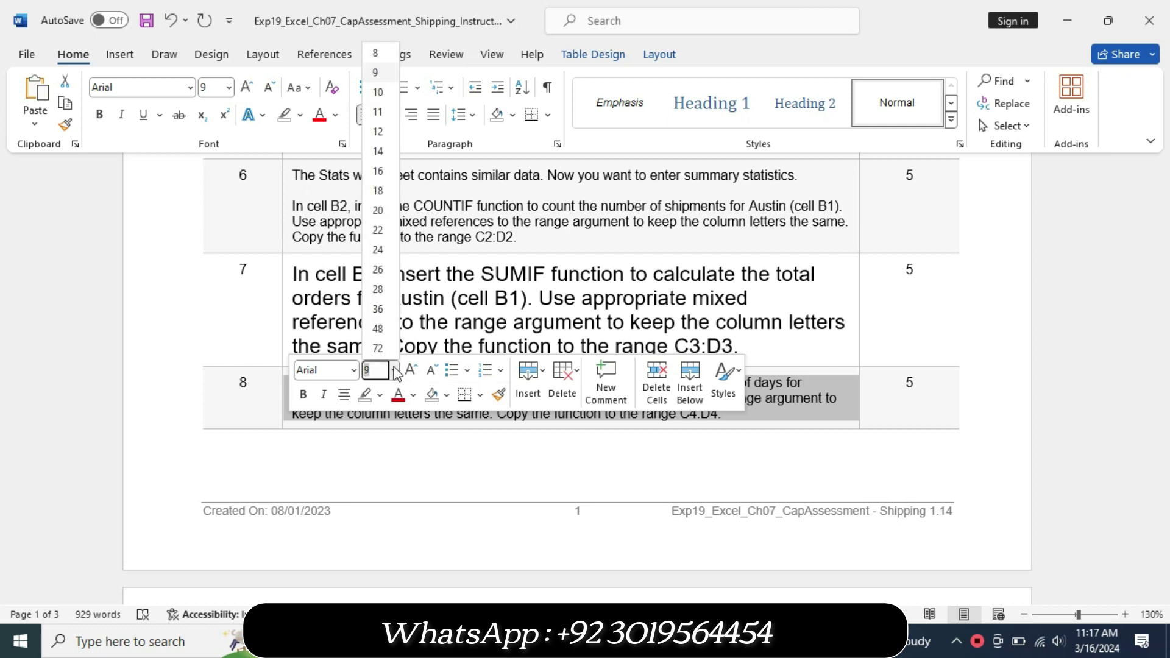
click(376, 151)
click(300, 115)
click(288, 178)
drag(1163, 298, 1165, 351)
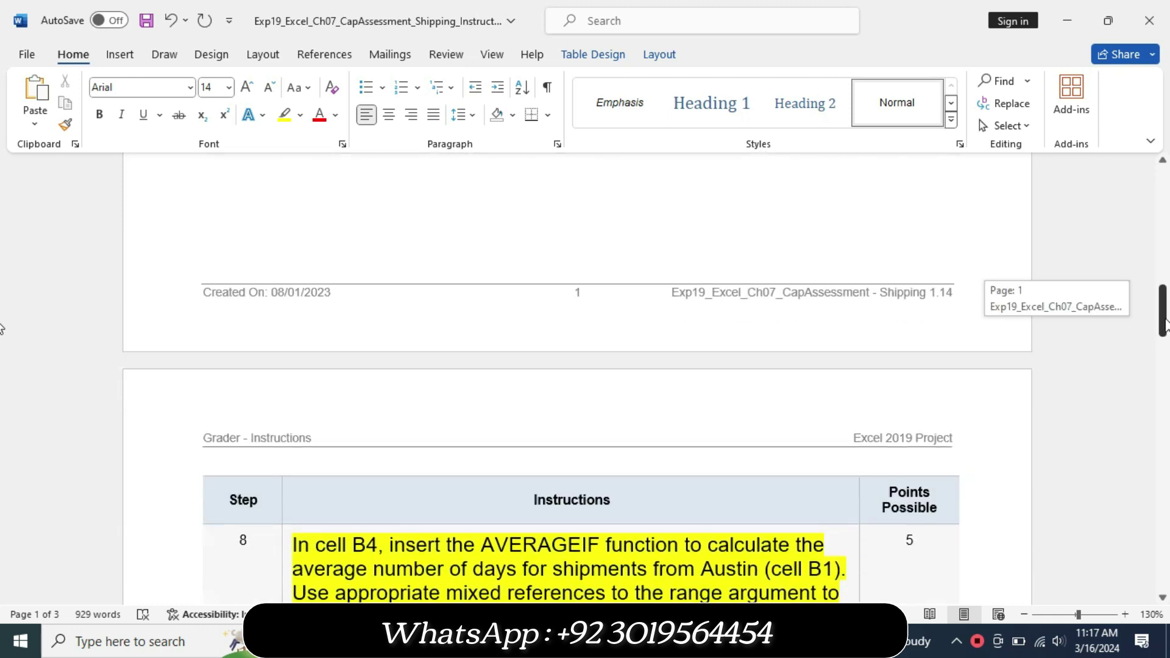
Step: Select the words 'cell B4' in step 8 and check B4's AVERAGEIF formula in Excel
drag(316, 312, 446, 312)
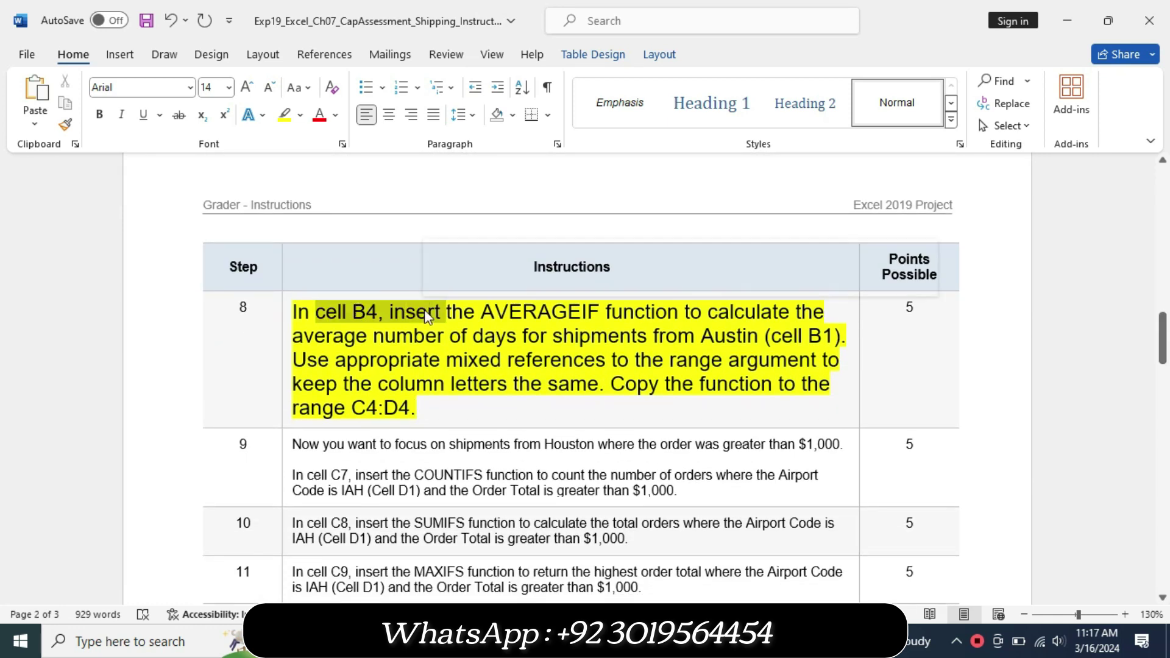
key(alt+Tab)
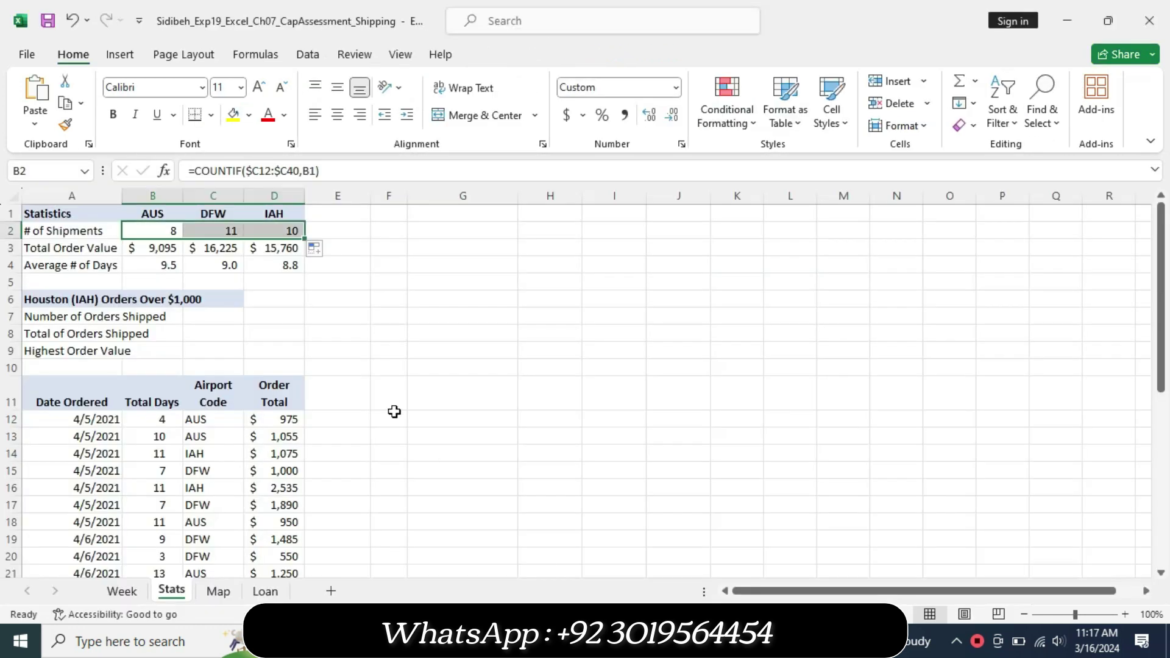
click(154, 267)
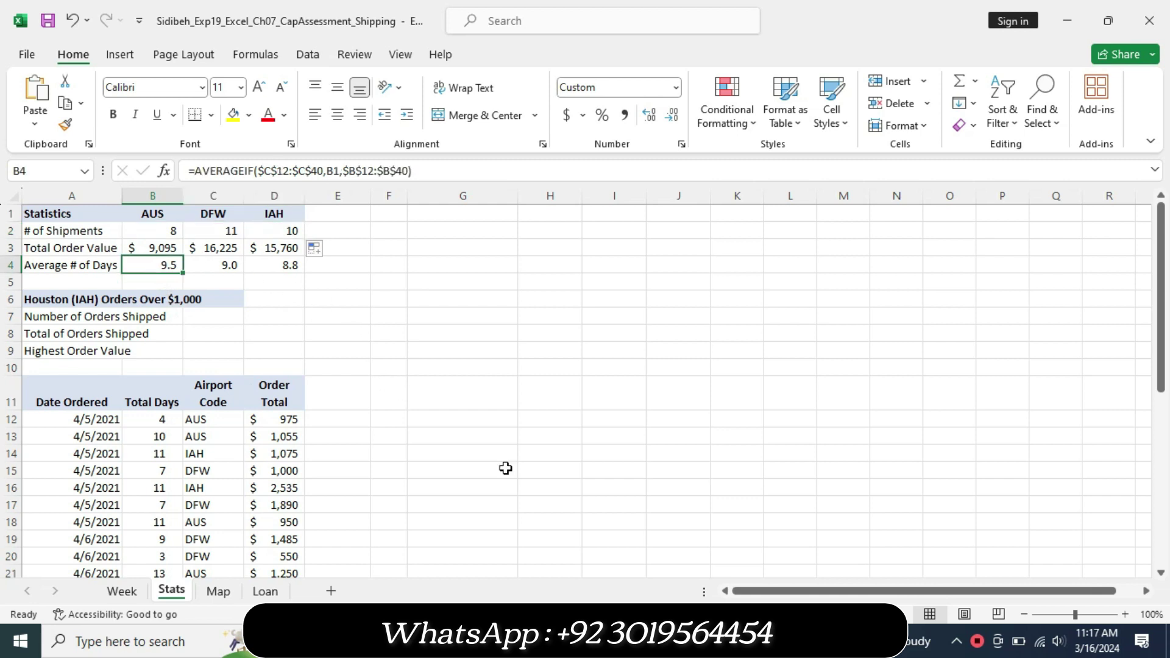
key(alt+Tab)
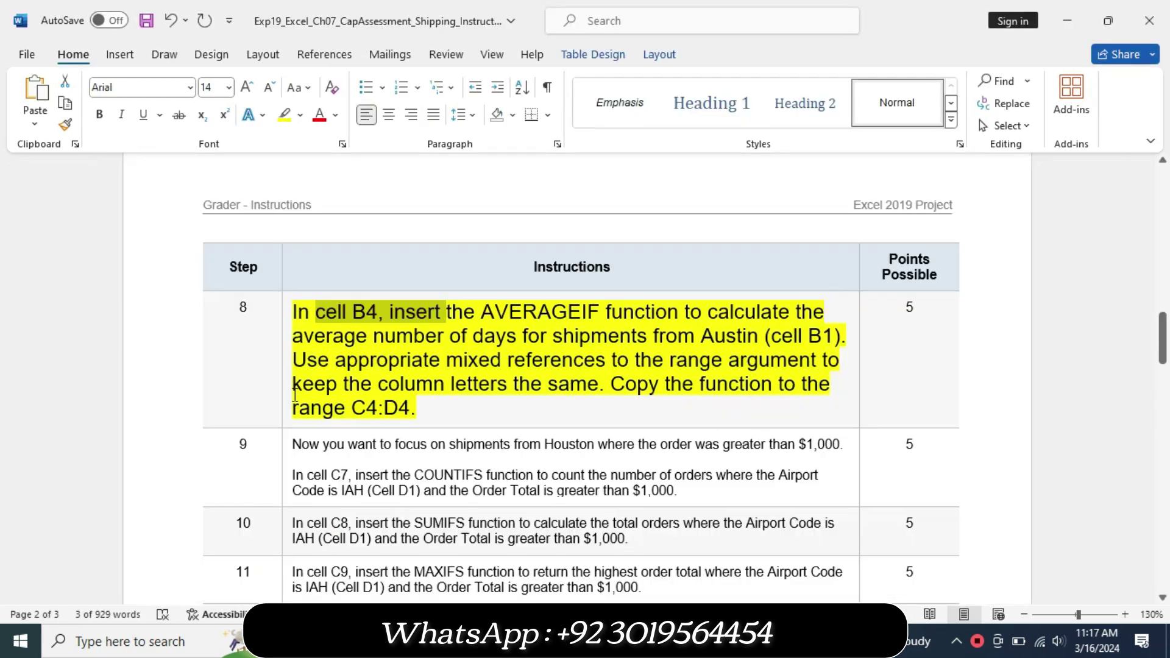
Step: Shrink step 8's instruction text to 9 pt
click(280, 403)
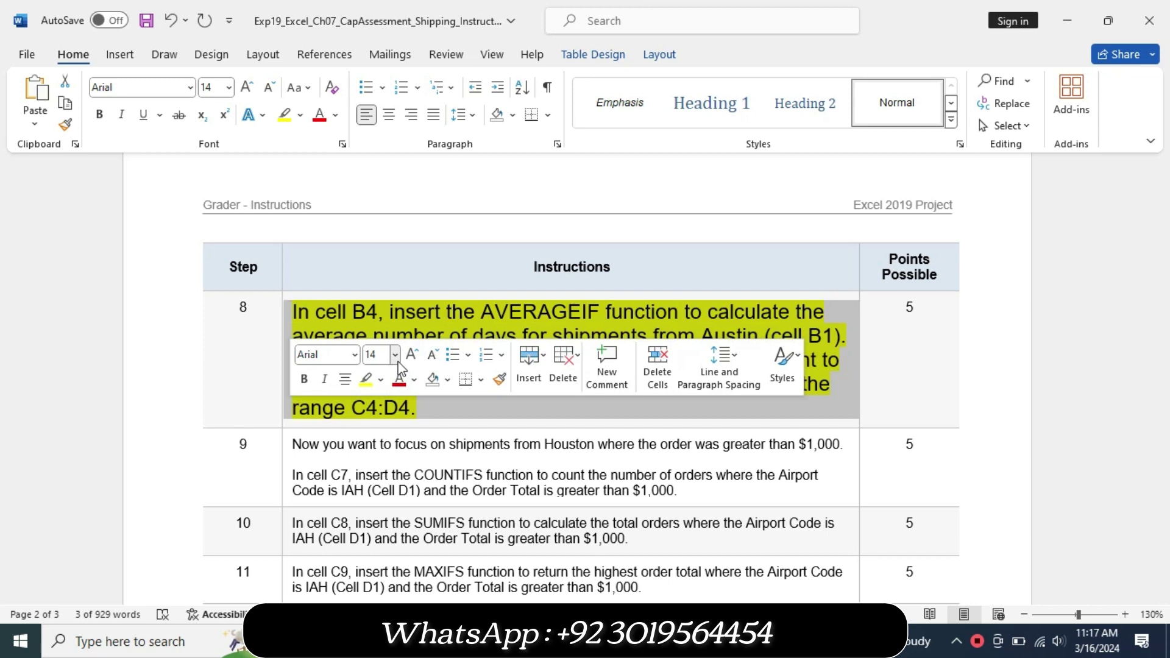
click(395, 355)
click(375, 64)
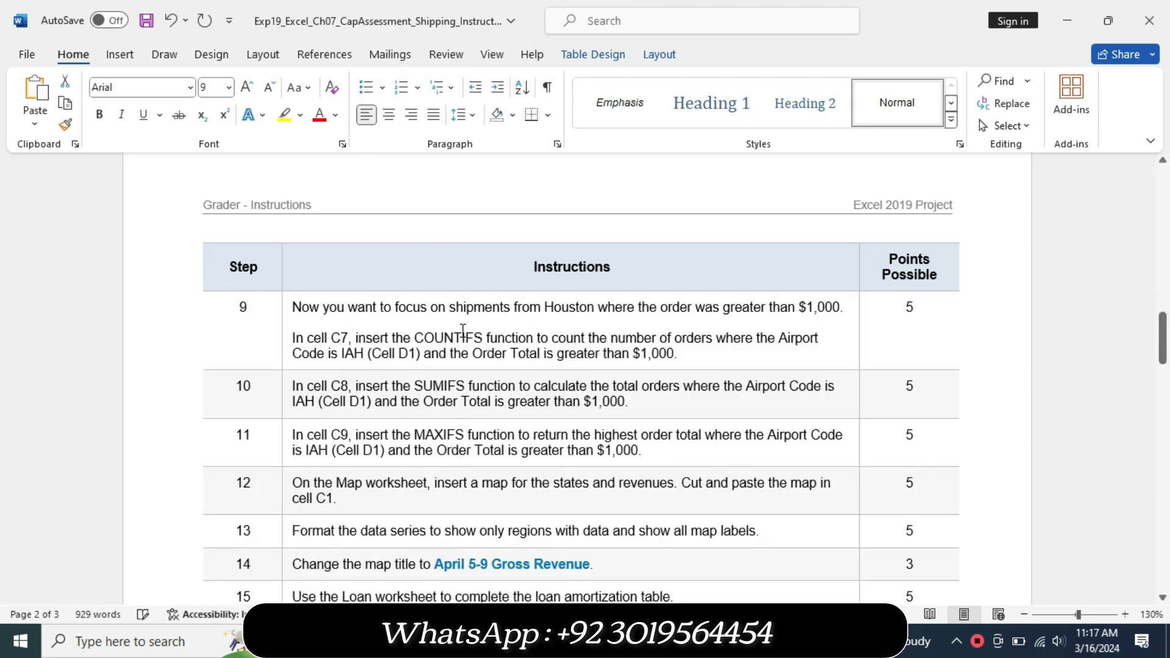
Step: Enlarge step 9's instruction to 14 pt and highlight it yellow
click(286, 360)
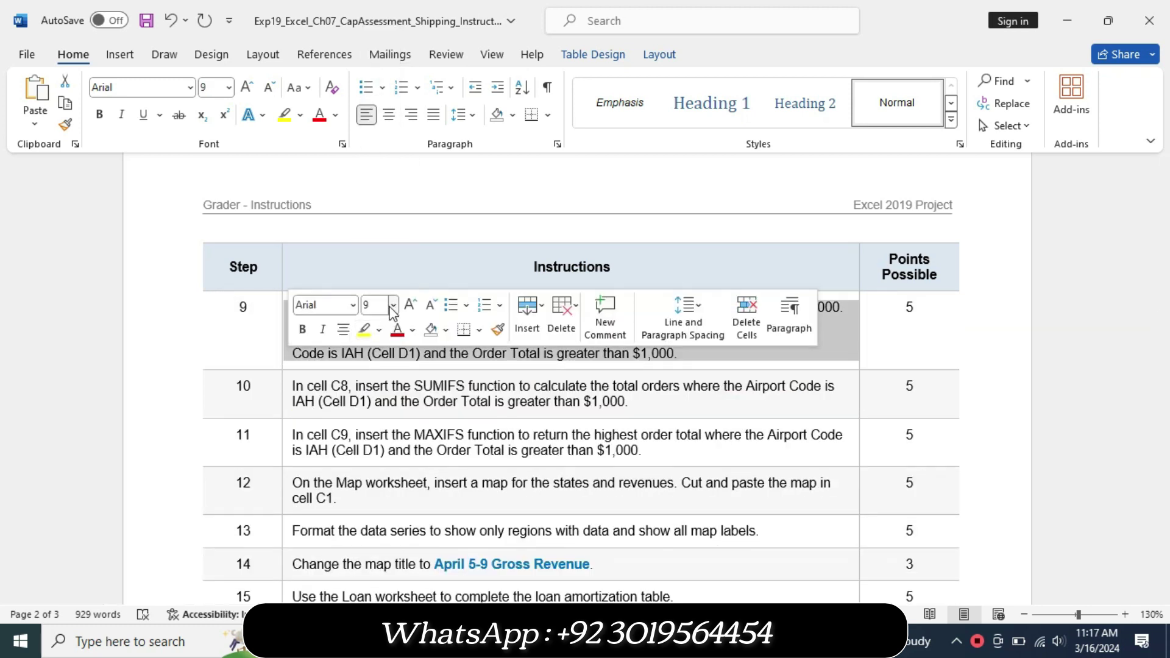
click(393, 304)
click(389, 406)
click(364, 329)
drag(1165, 355, 1164, 311)
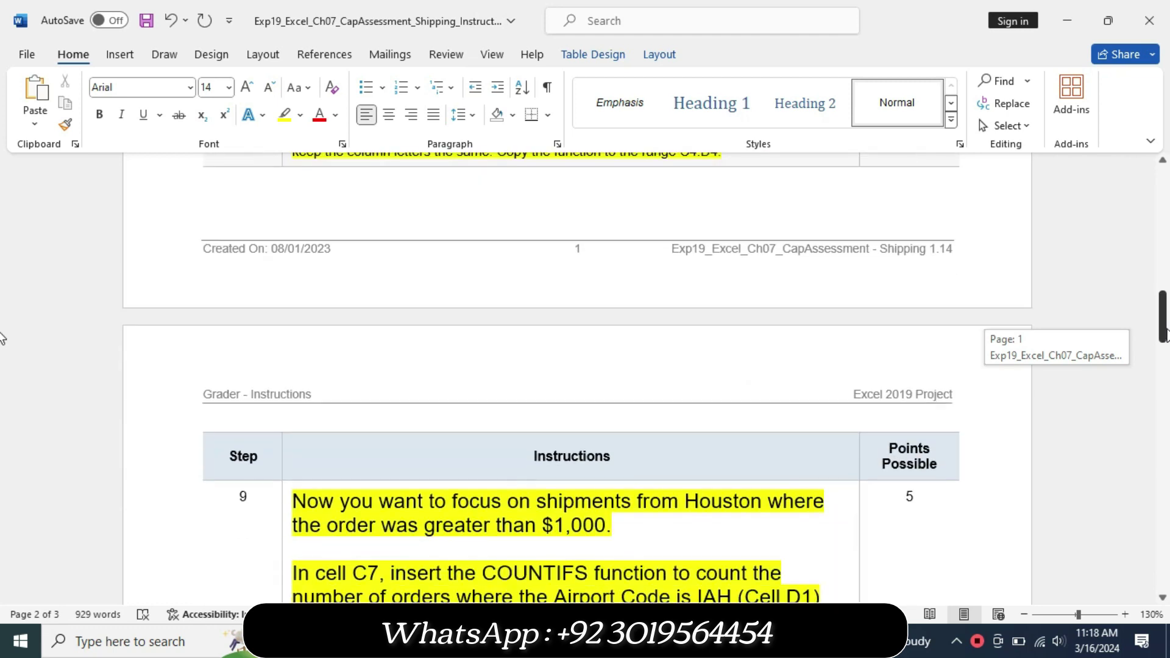
drag(1165, 311, 1164, 351)
Step: Highlight step 9's COUNTIFS sentence in turquoise and select the words about cell C7
mouse_move(294, 420)
mouse_down()
mouse_move(556, 445)
mouse_move(781, 440)
mouse_up()
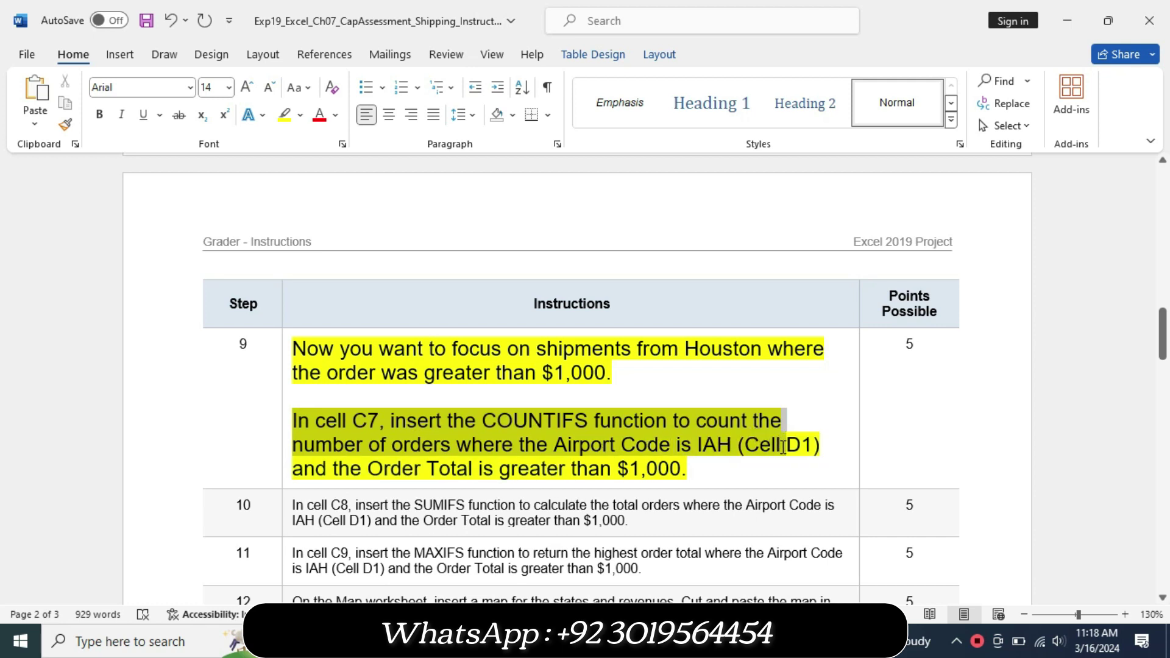
drag(781, 441, 783, 464)
click(750, 435)
click(788, 505)
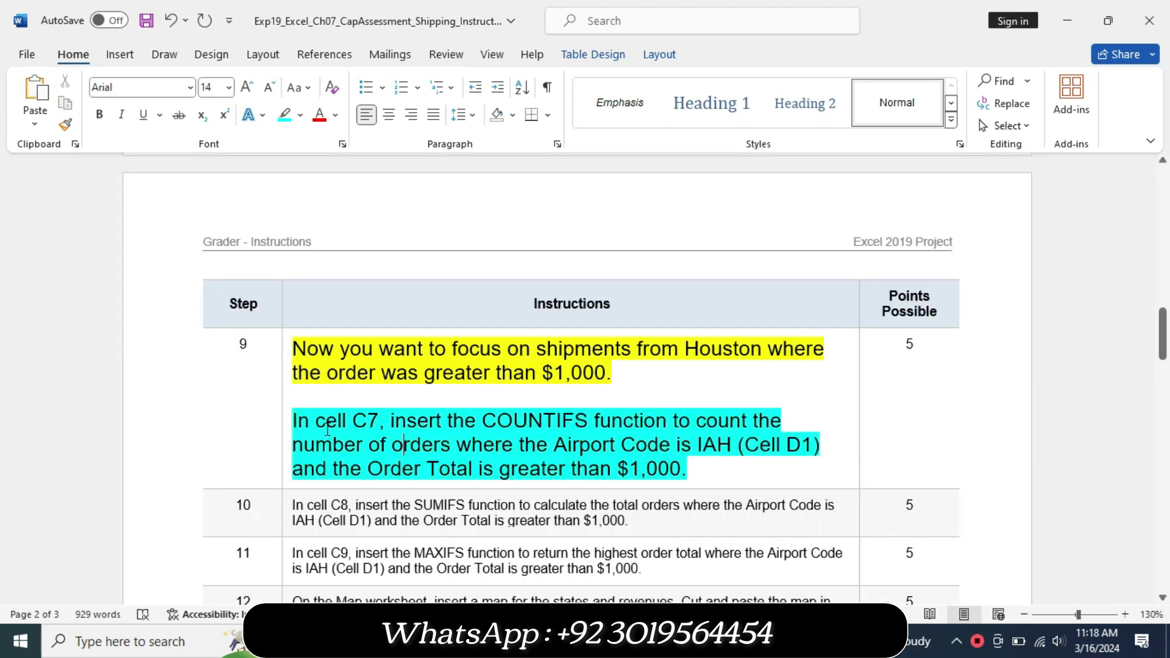
drag(316, 421, 630, 427)
Step: Select C7 in Excel, reread step 9's COUNTIFS task in Word, then return to Excel
key(alt+Tab)
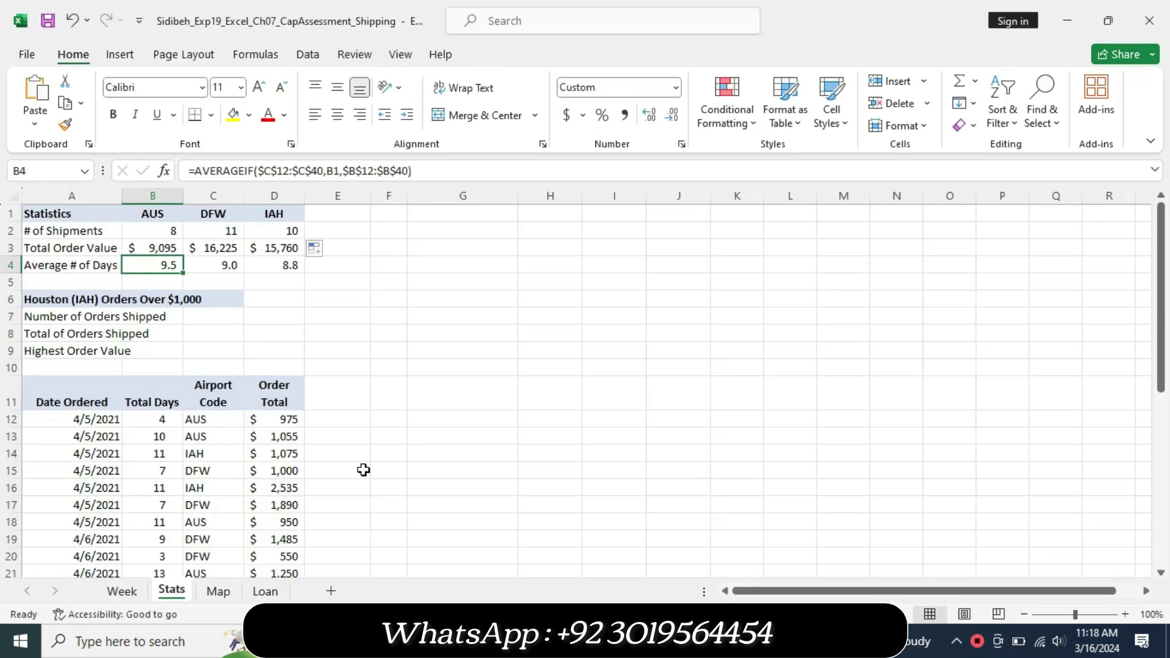
click(201, 314)
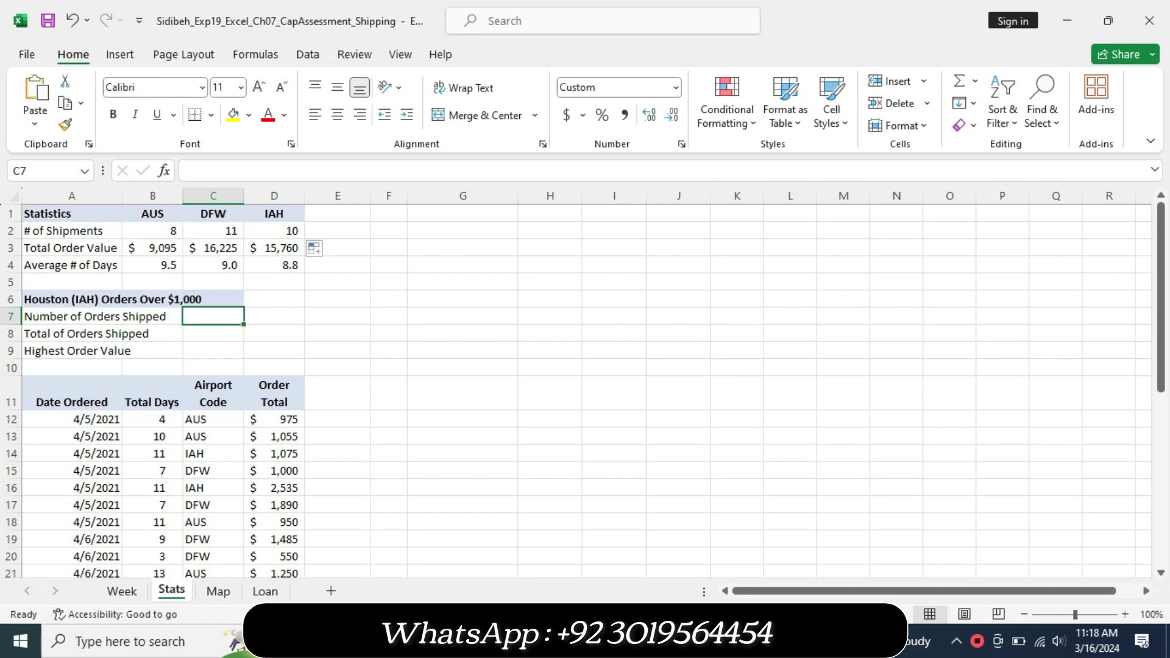
click(512, 641)
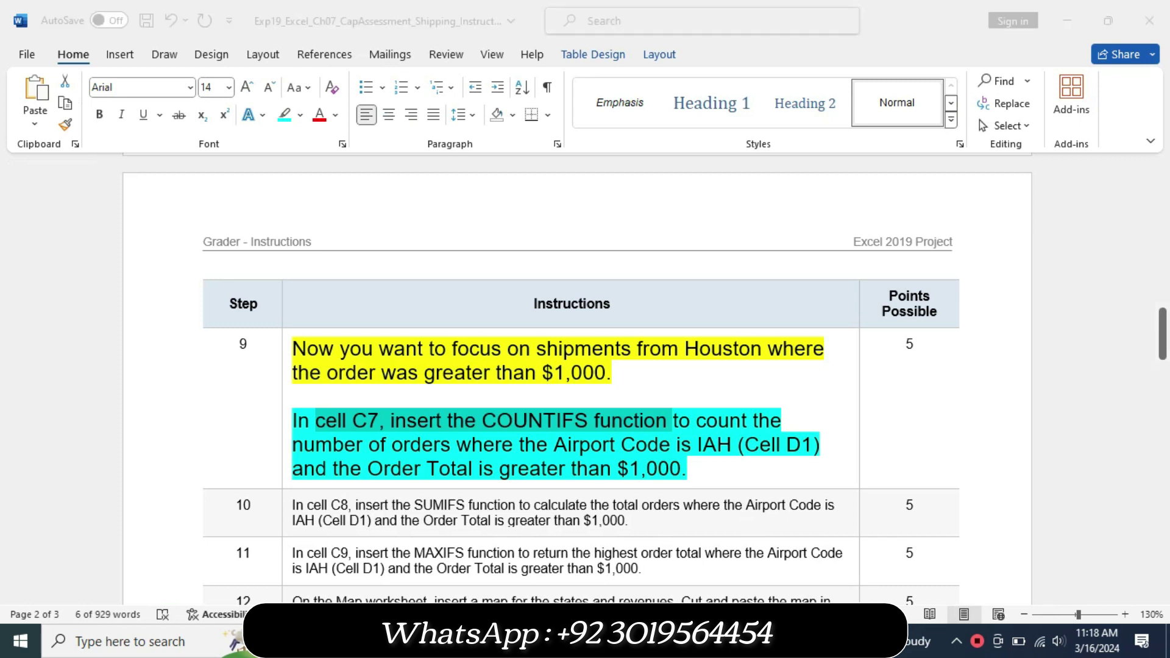
key(alt+Tab)
Step: Enter =COUNTIFS(C12:C40,D1,D12:D40,">1000") in C7, returning 9 orders
text(=)
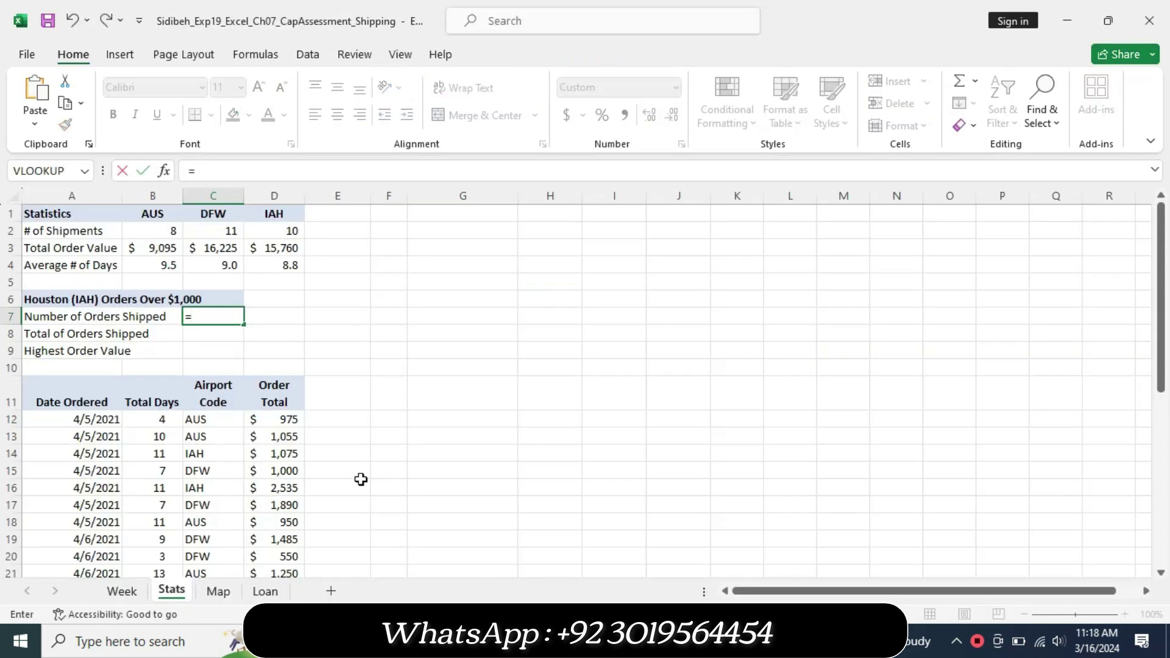
text(co)
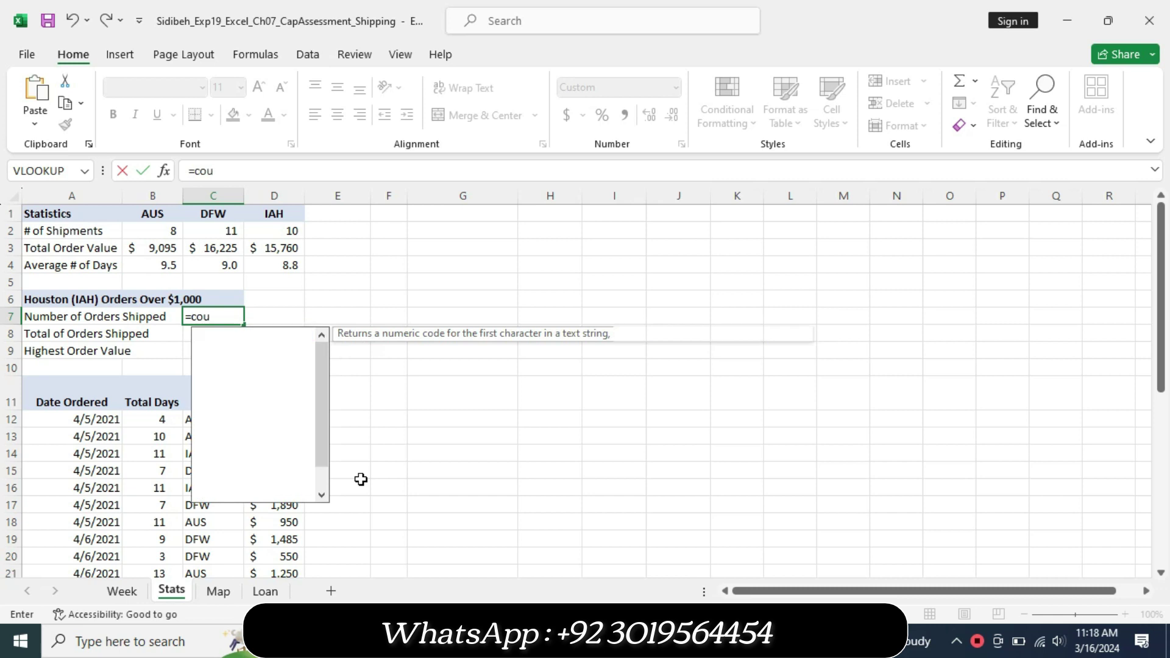
text(u)
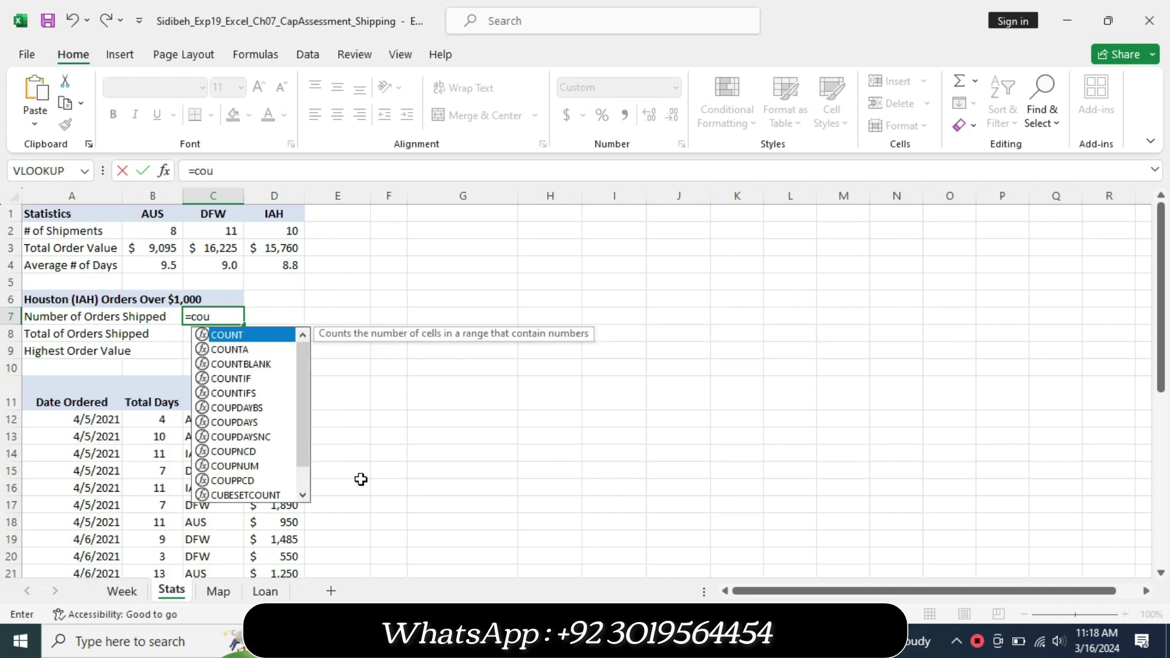
text(nt)
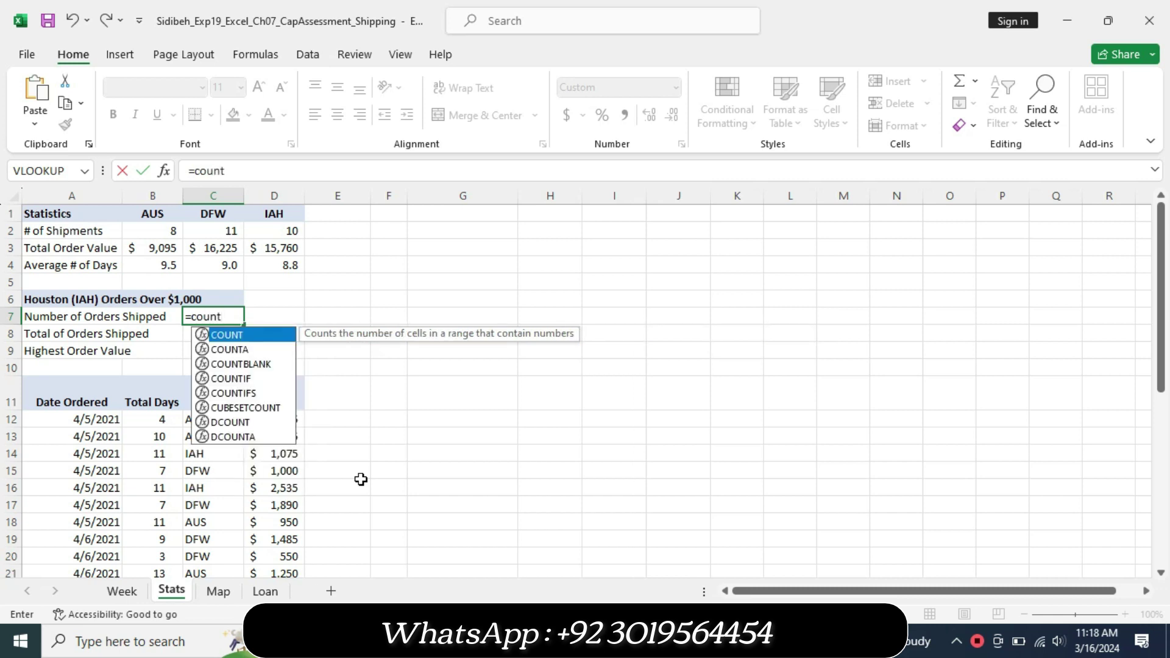
text(if)
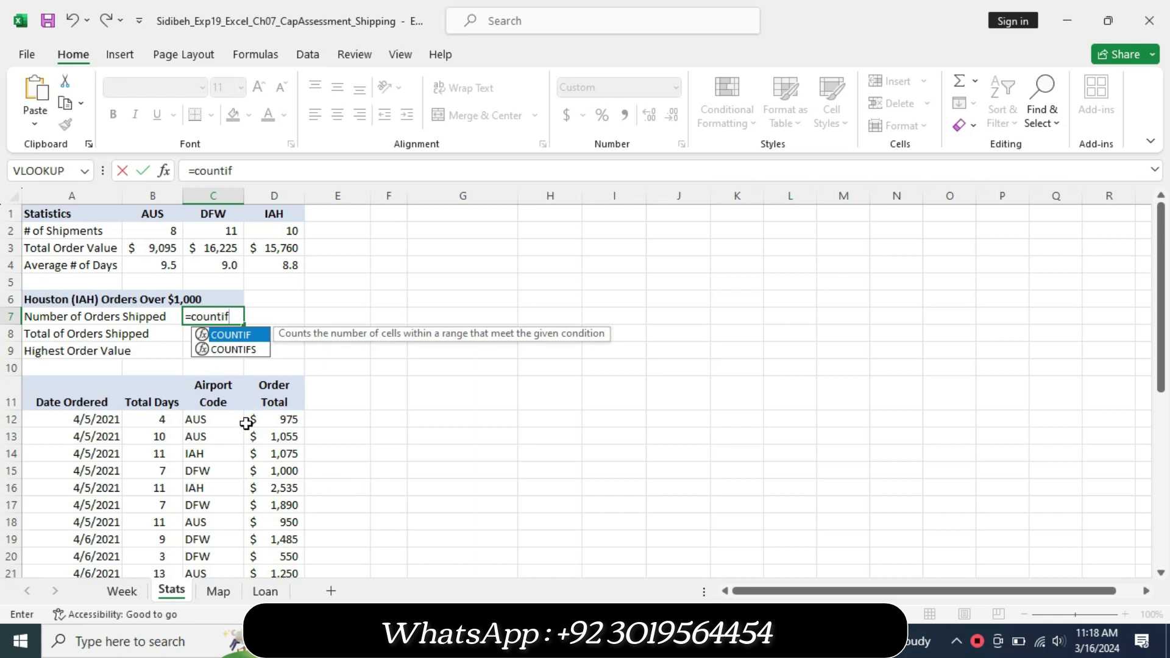
double_click(247, 349)
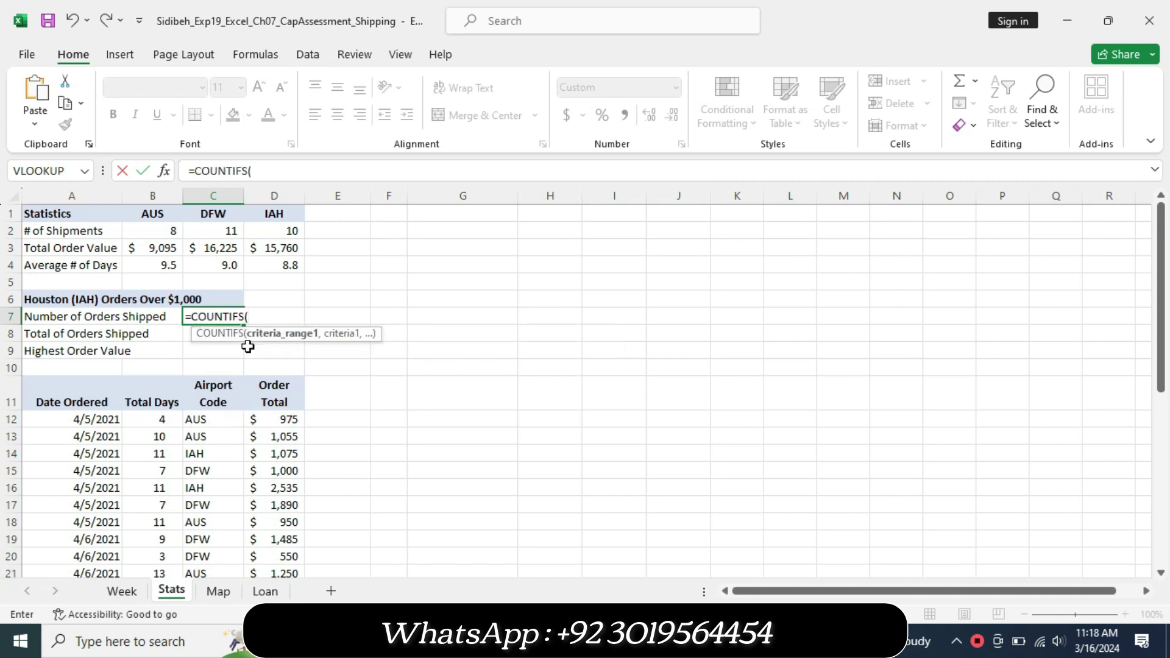
text(C12)
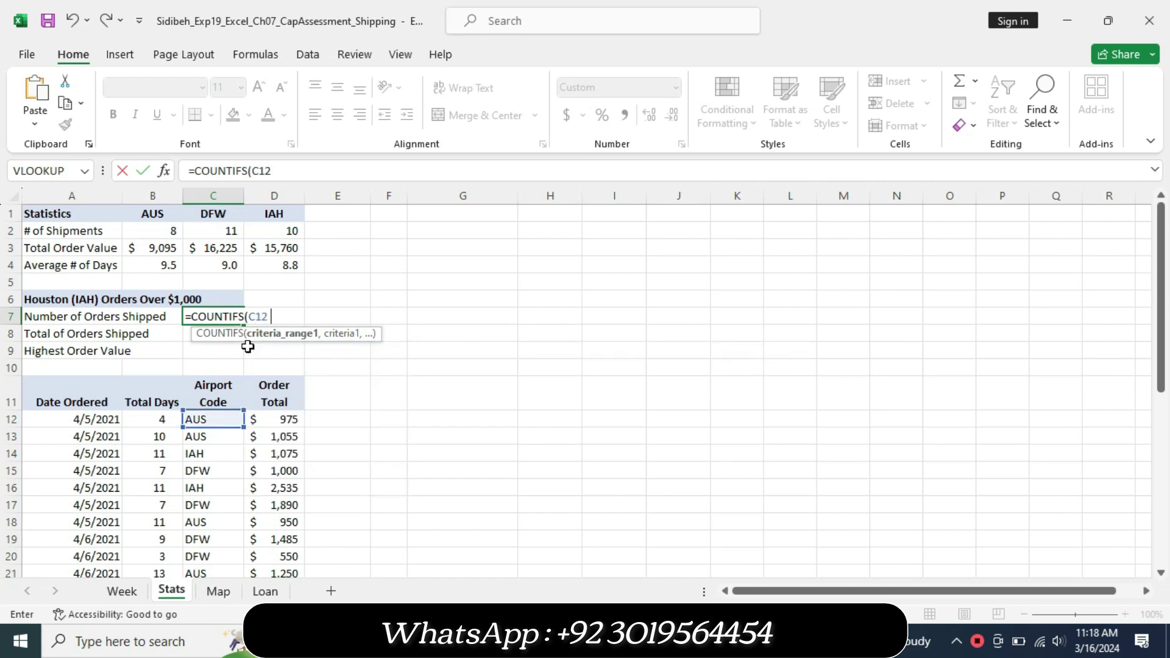
text(:C40)
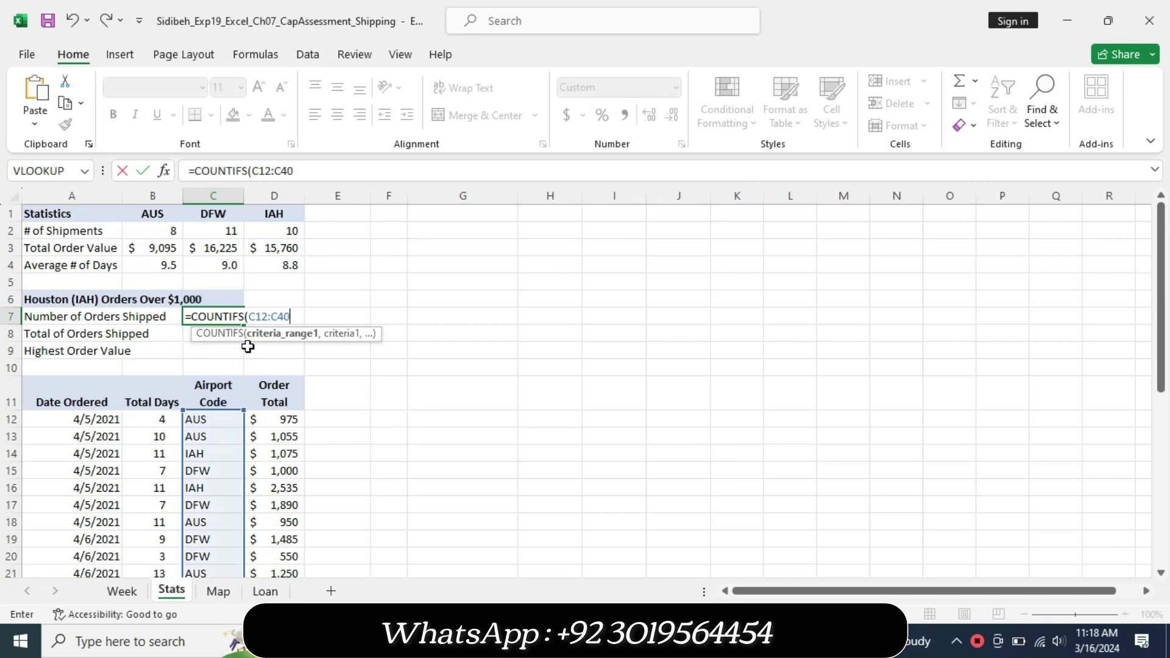
text(,)
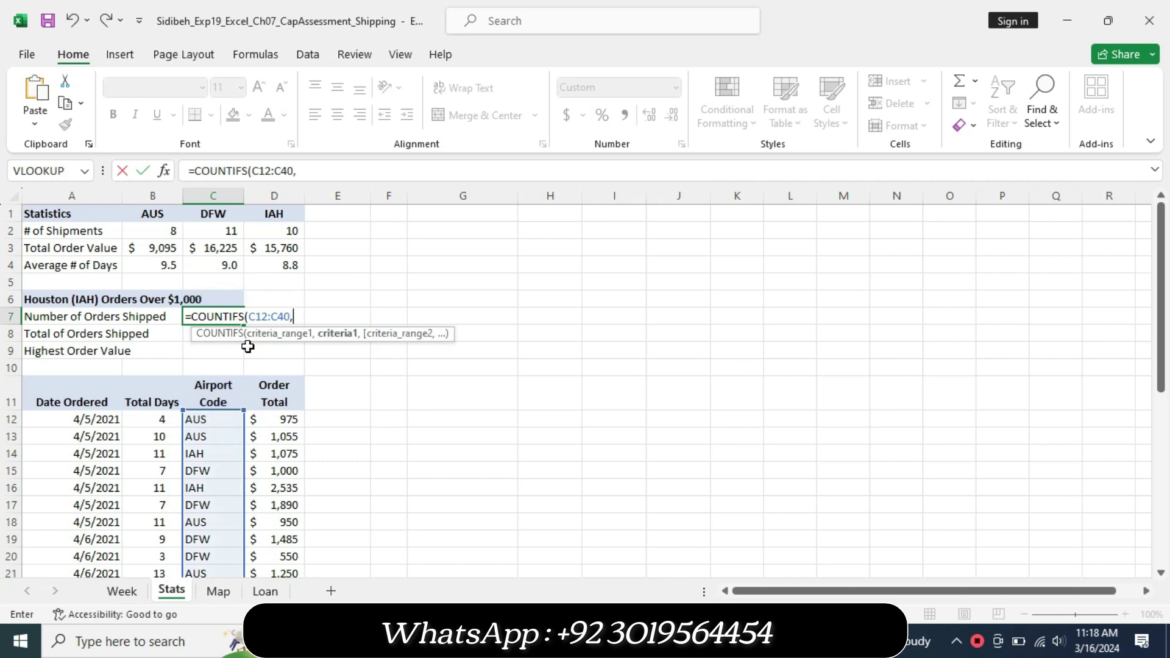
text(D1)
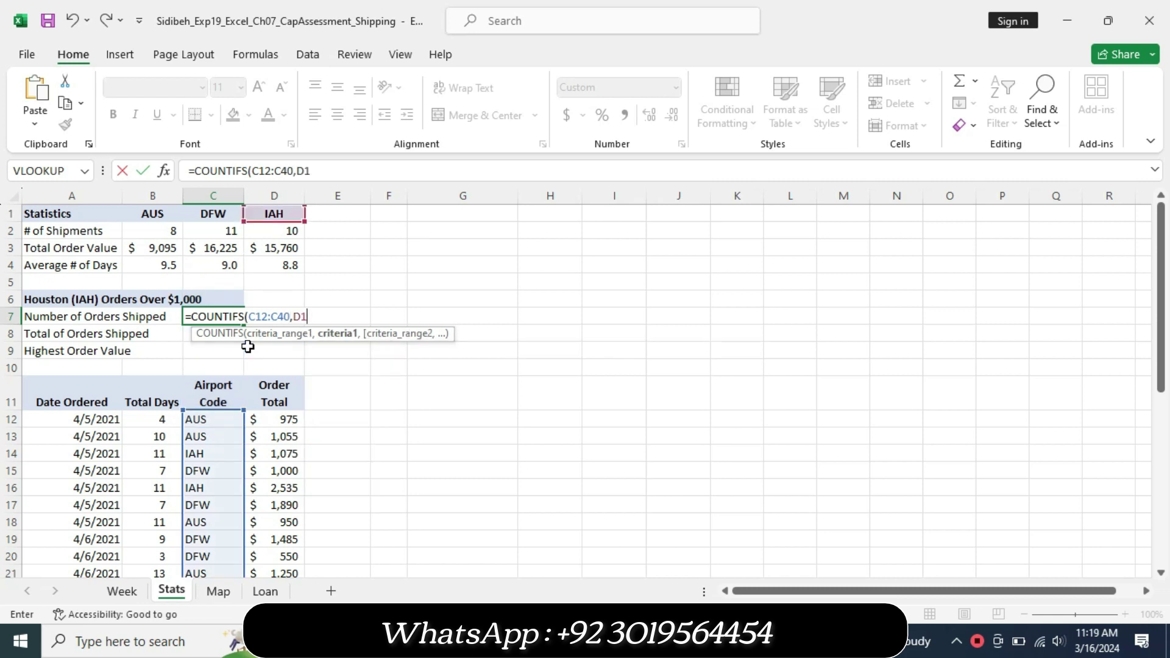
text(,D12)
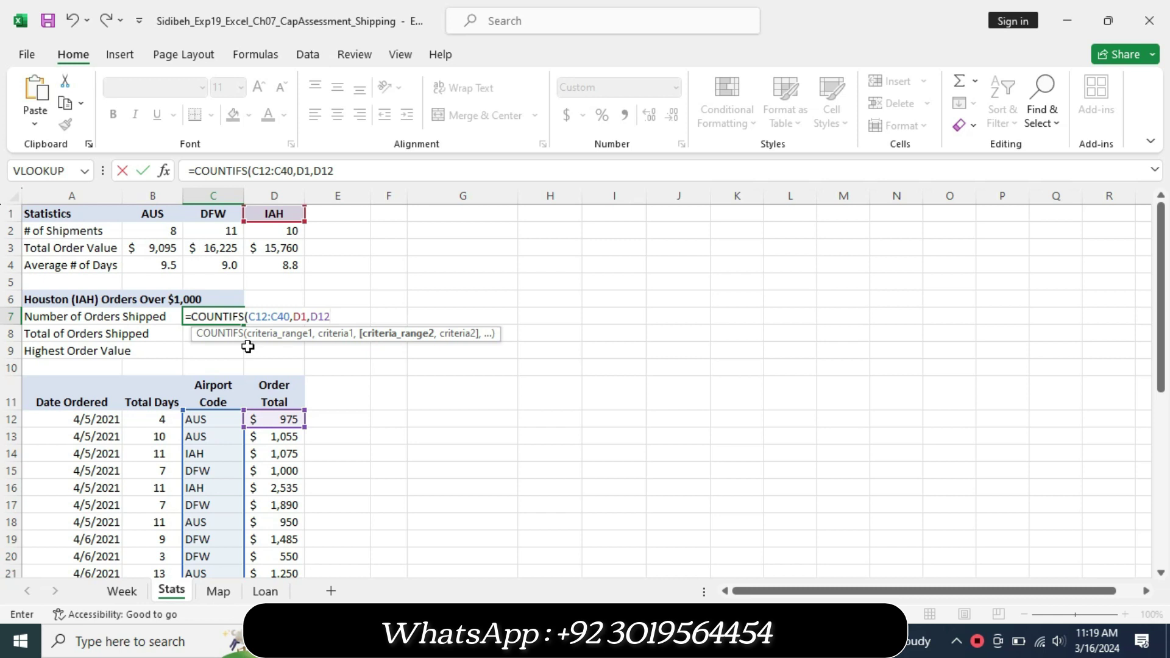
text(:)
text(D4)
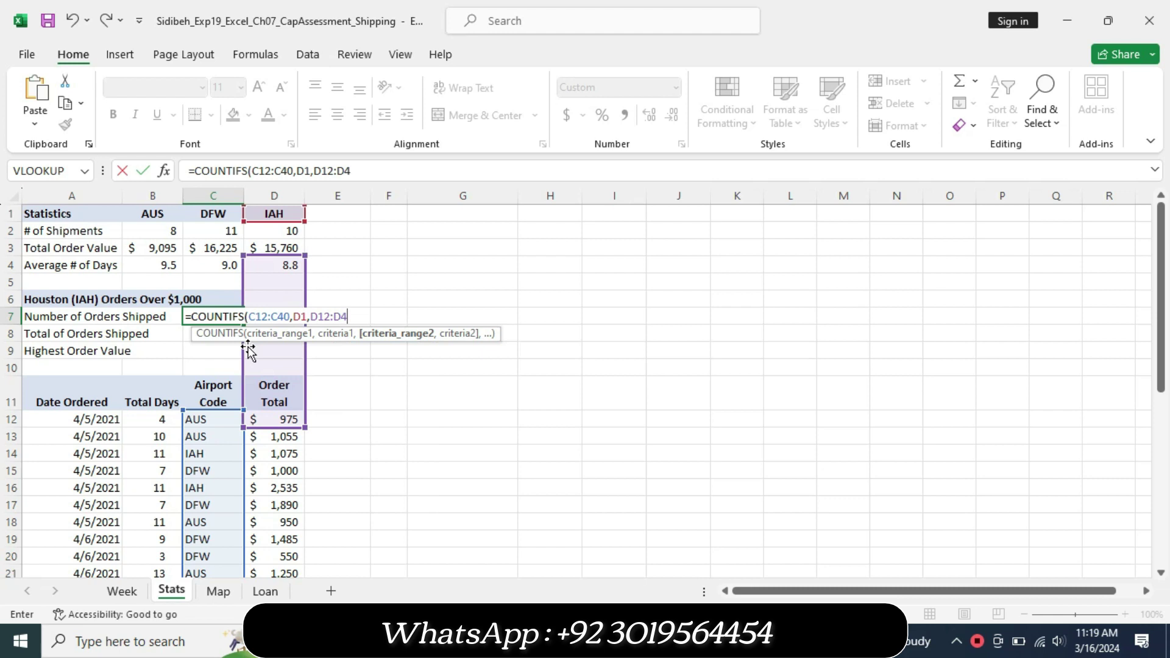
text(0)
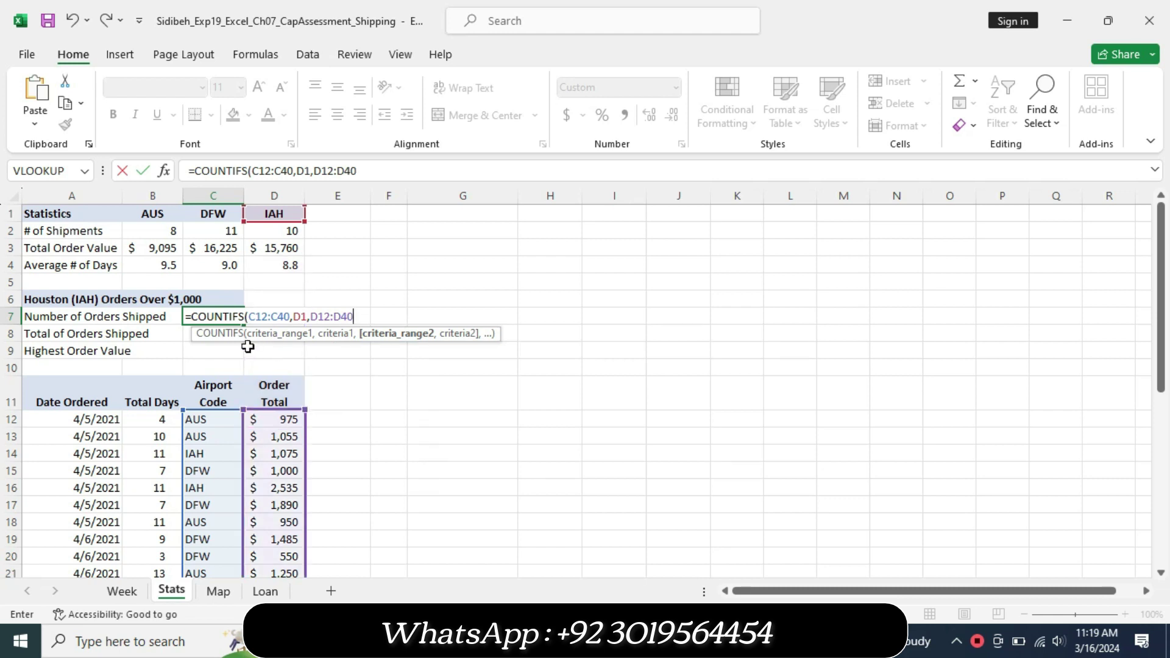
text(,)
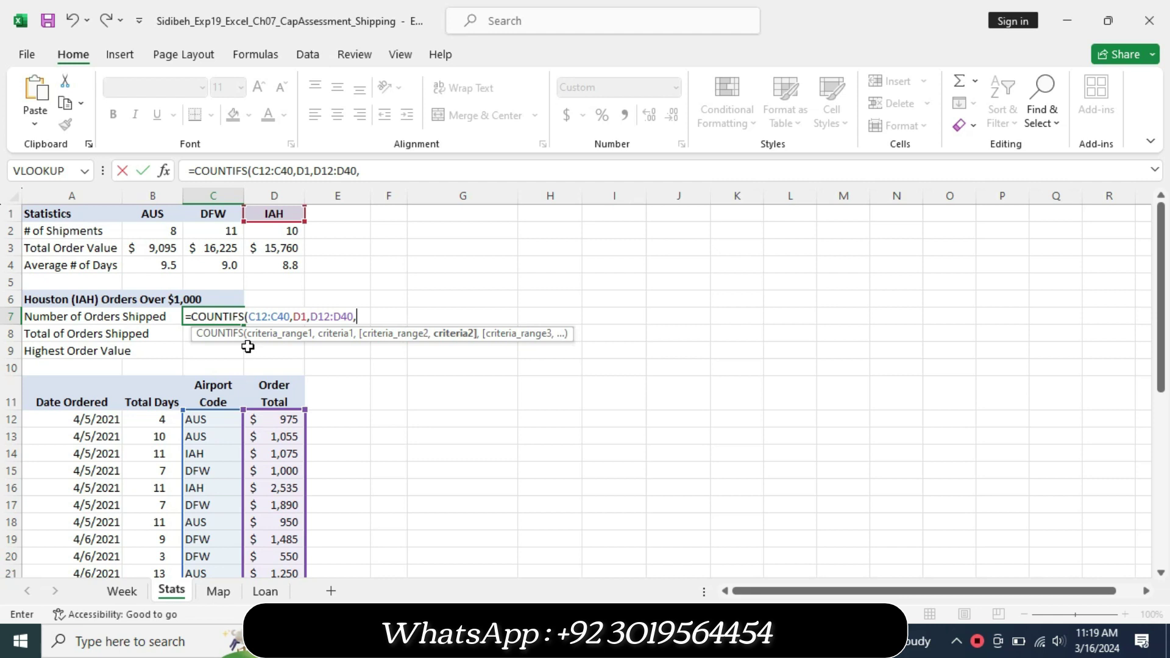
text(")
key(BackSpace)
text(")
text(>)
text(1000)
text("))
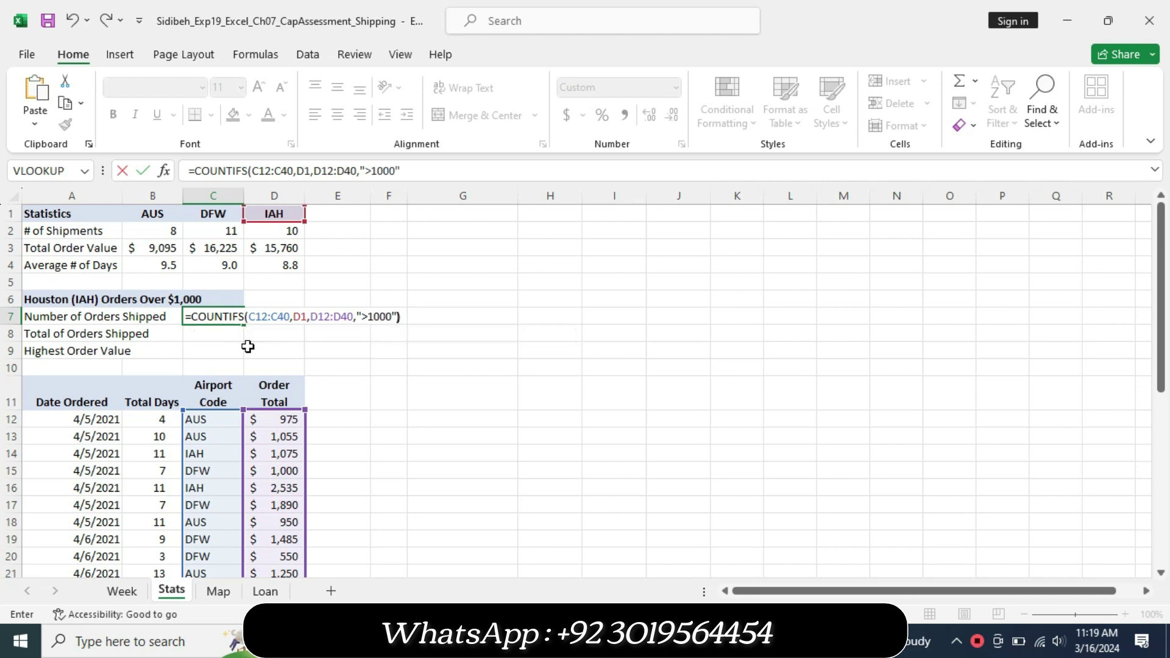
key(Return)
click(229, 316)
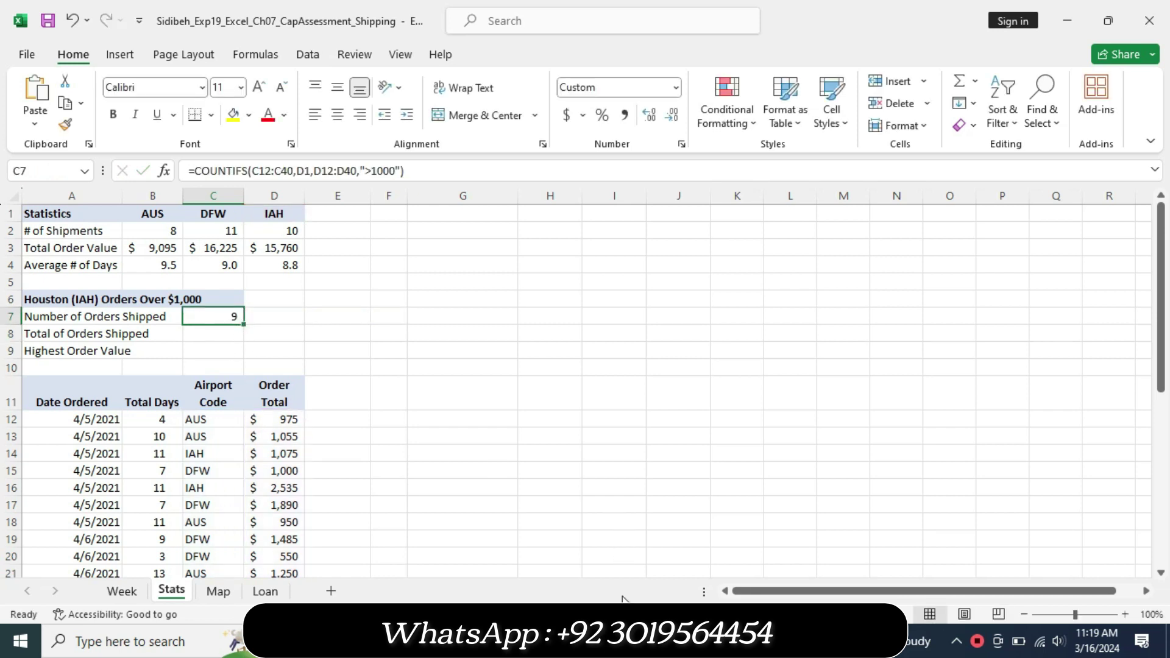
Step: Set step 9's COUNTIFS instruction to 9 pt with No Color highlight
key(alt+Tab)
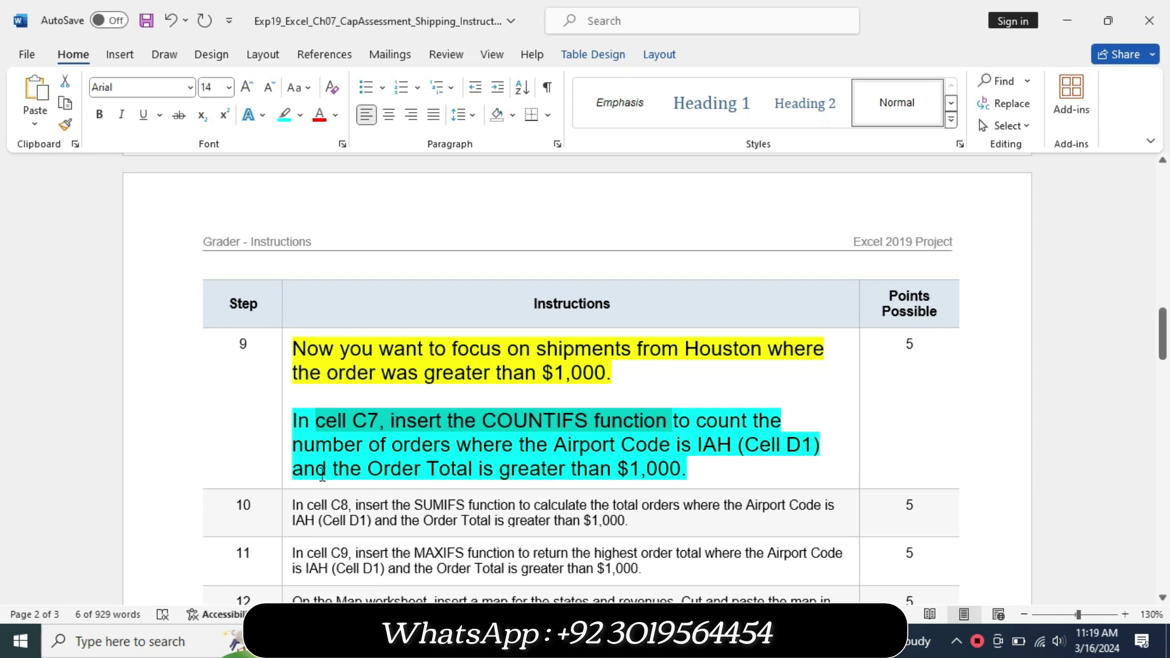
click(285, 483)
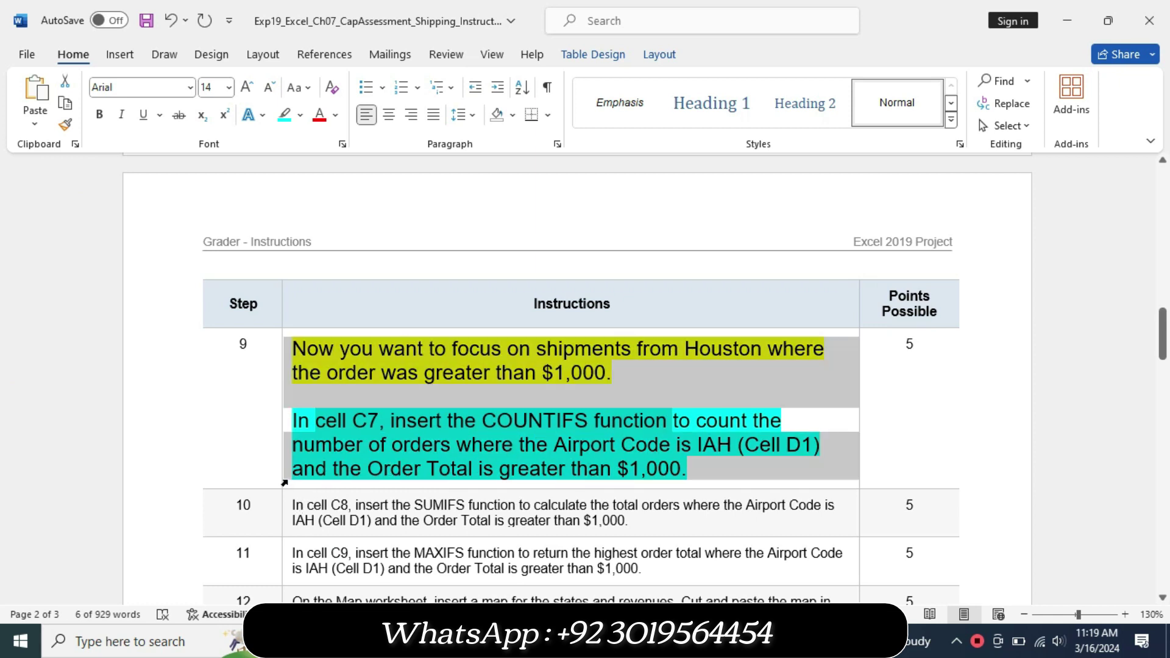
click(392, 426)
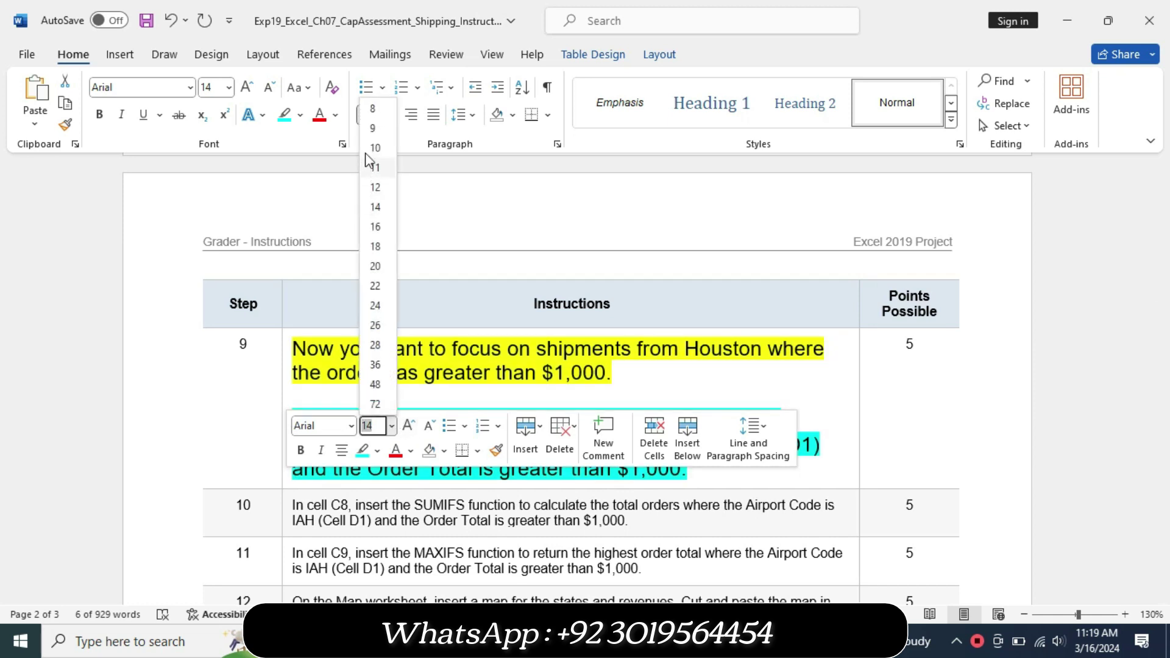
click(371, 131)
click(300, 115)
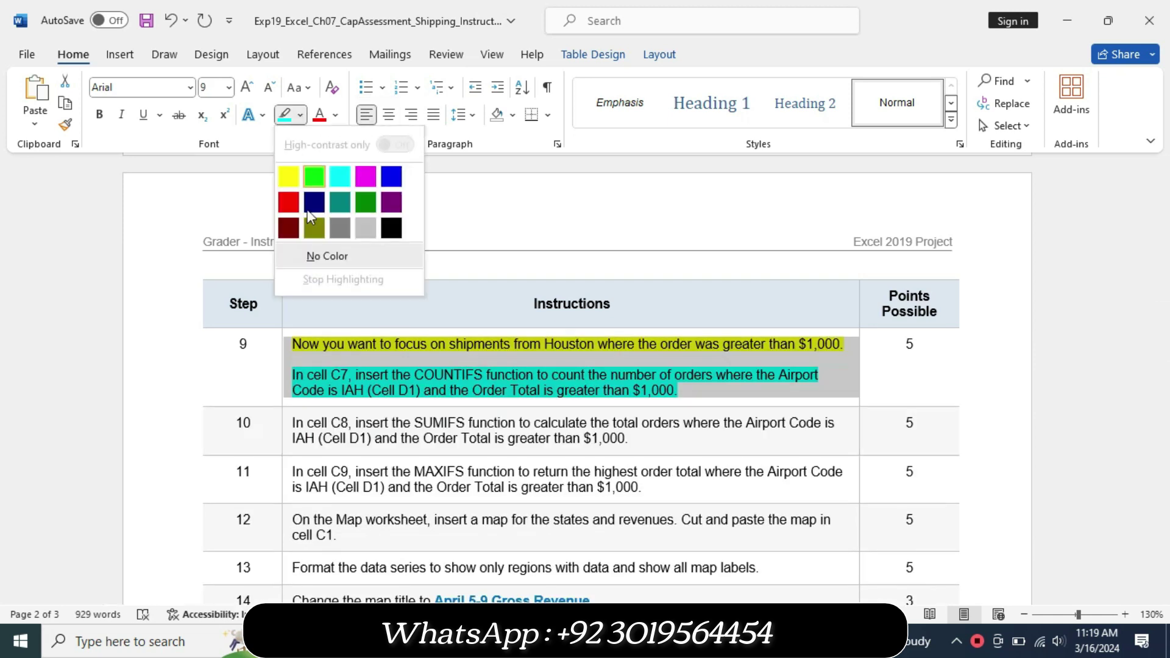
click(311, 257)
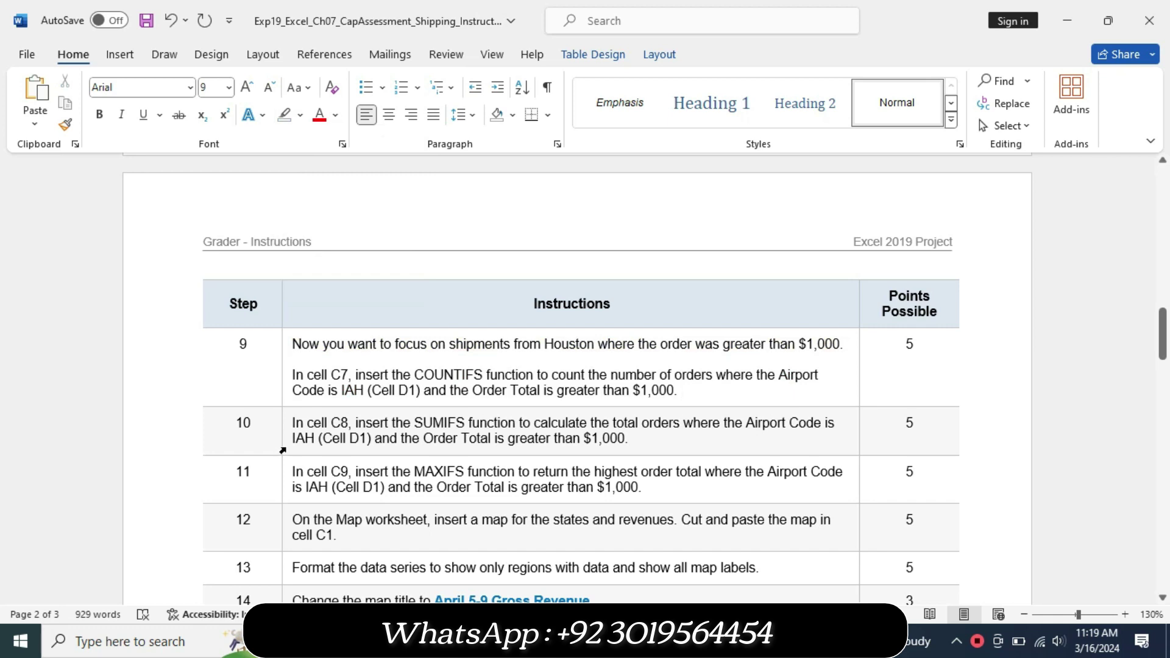
Step: Enlarge step 10's instruction to size 11 and highlight it yellow
click(282, 451)
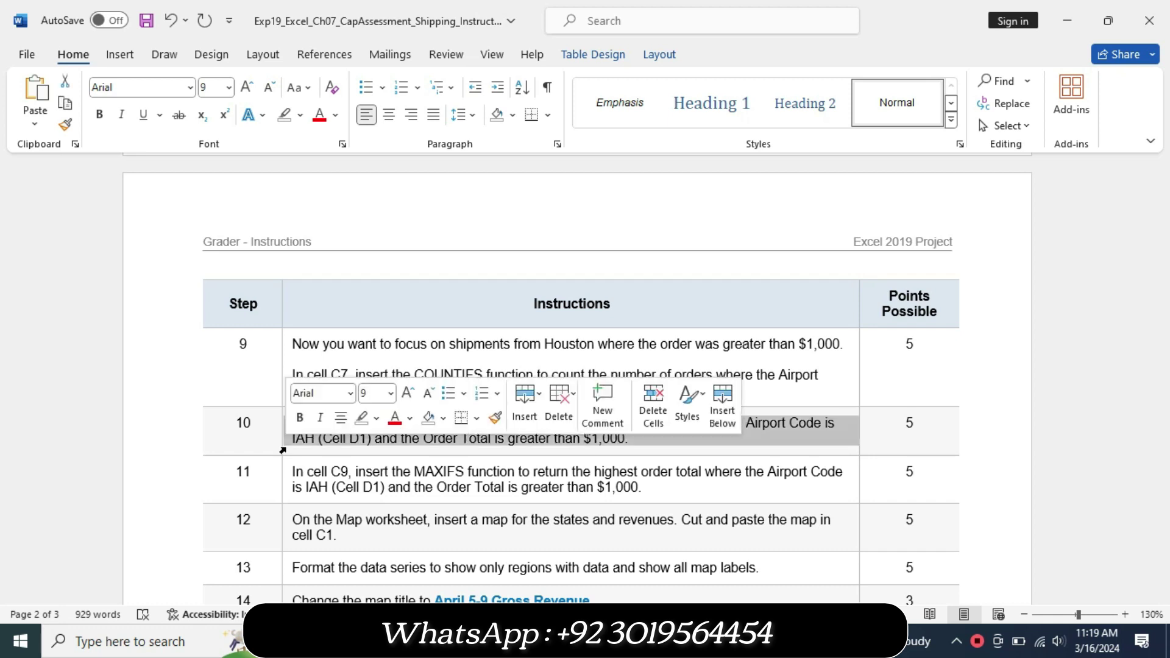
click(391, 394)
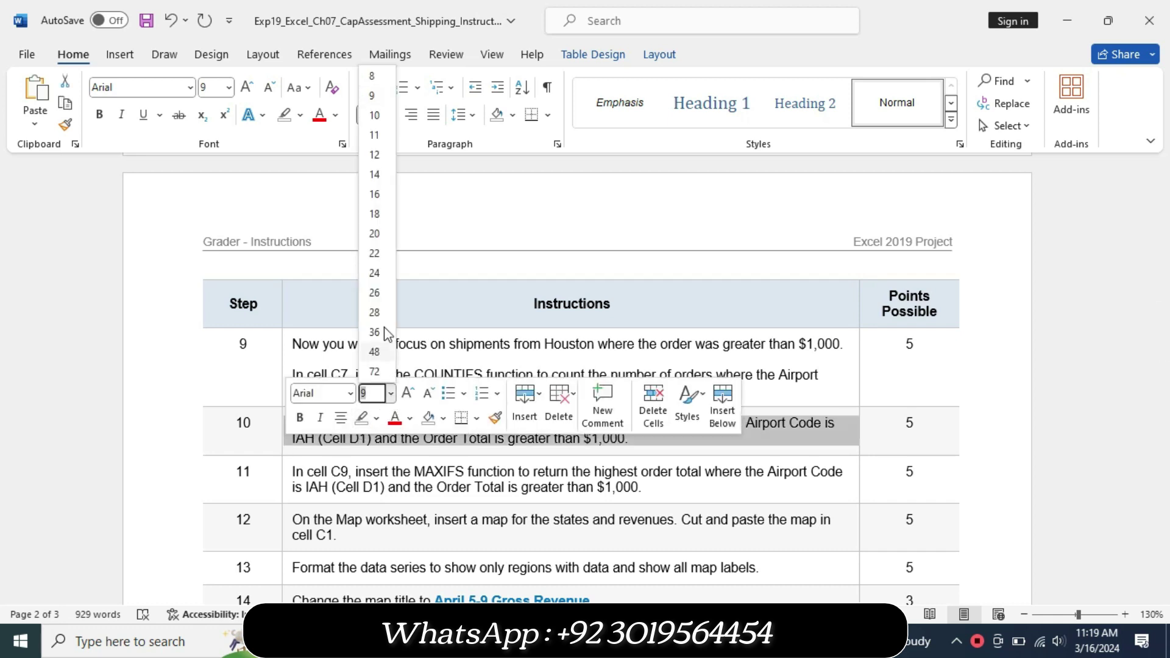
click(374, 134)
click(300, 116)
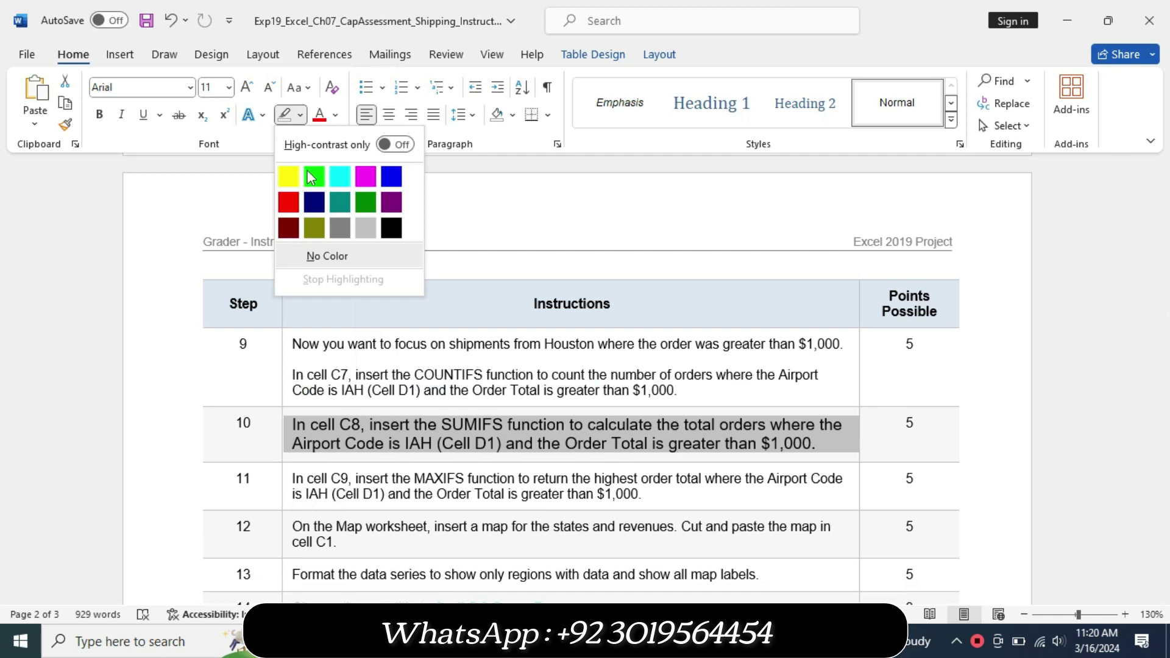
click(290, 192)
Step: Change the highlight on step 10's SUMIFS phrase to turquoise, then return to the workbook
drag(293, 425, 827, 444)
mouse_move(294, 425)
mouse_down()
mouse_move(514, 417)
mouse_move(829, 431)
mouse_up()
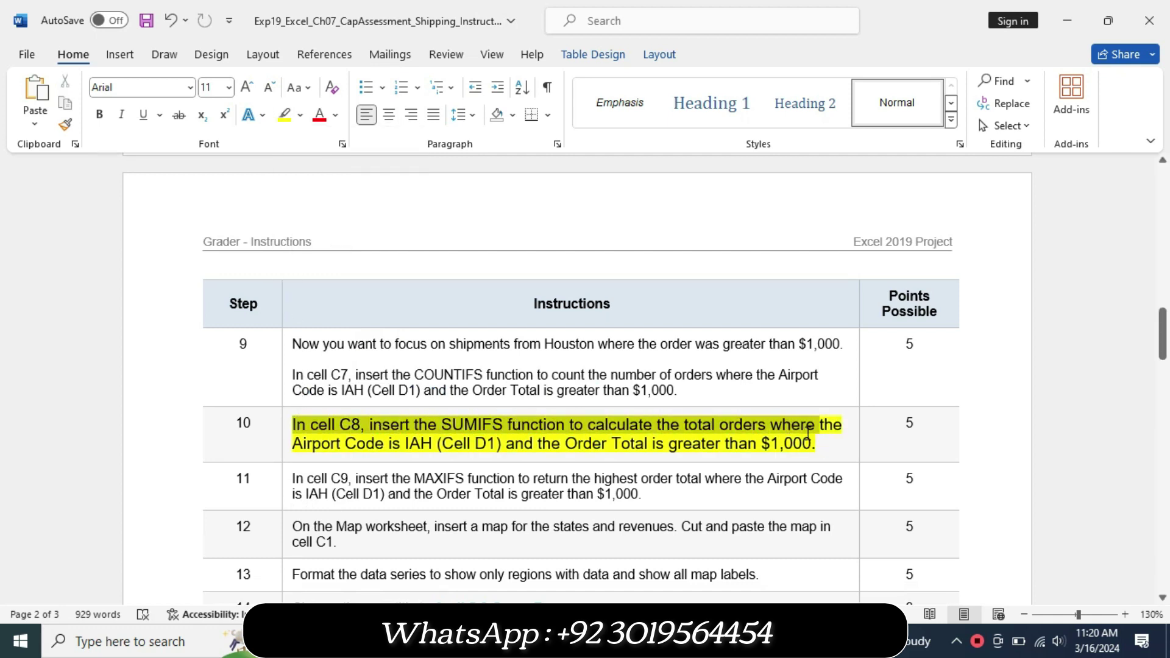
click(732, 401)
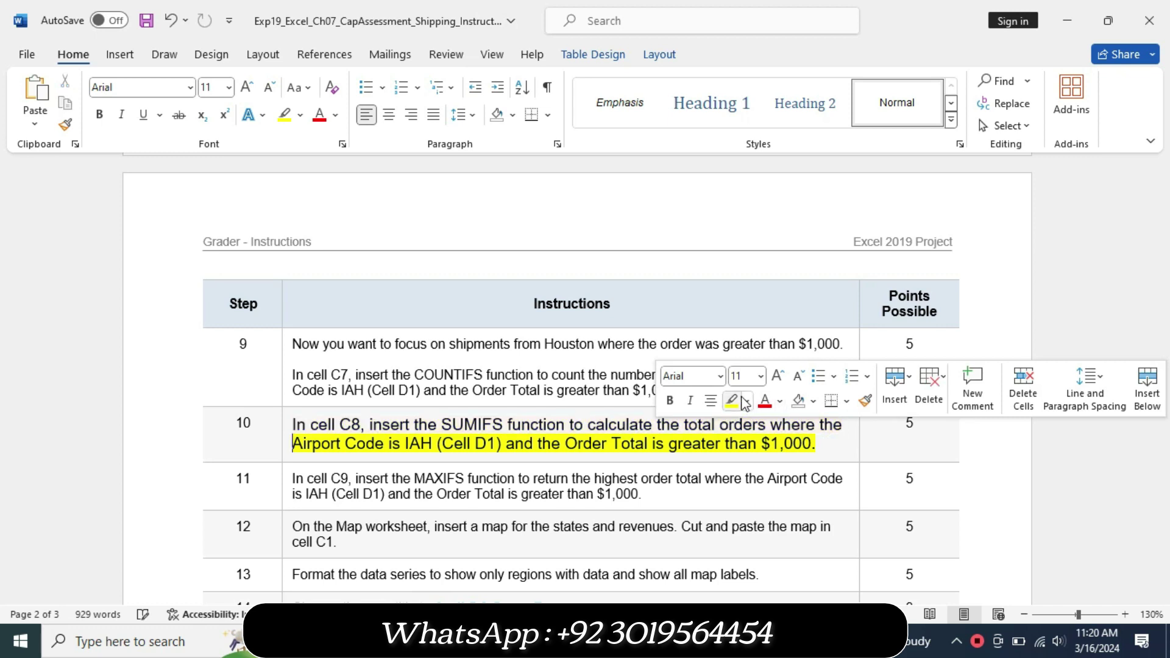
click(748, 403)
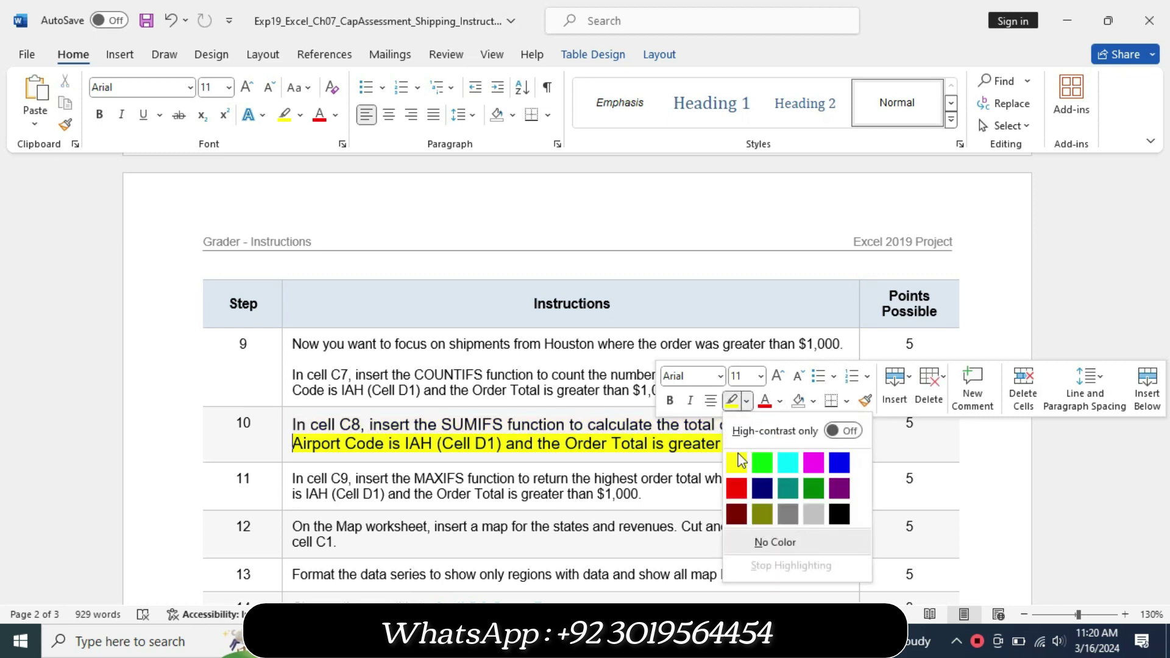
click(786, 463)
drag(292, 425, 816, 443)
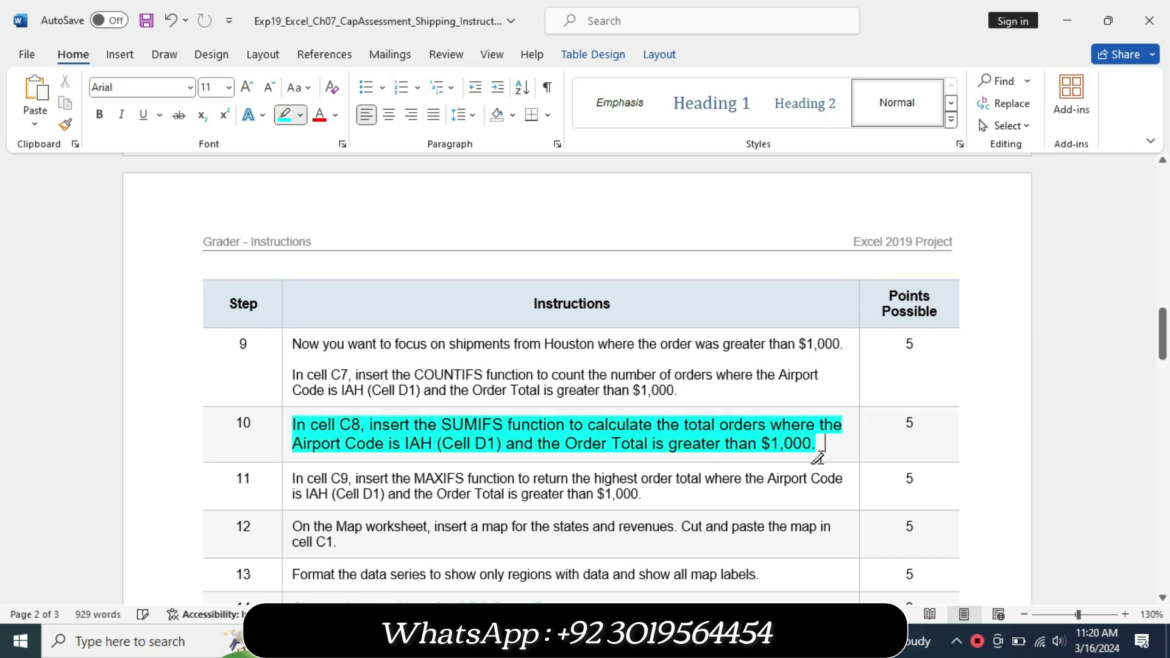
click(202, 115)
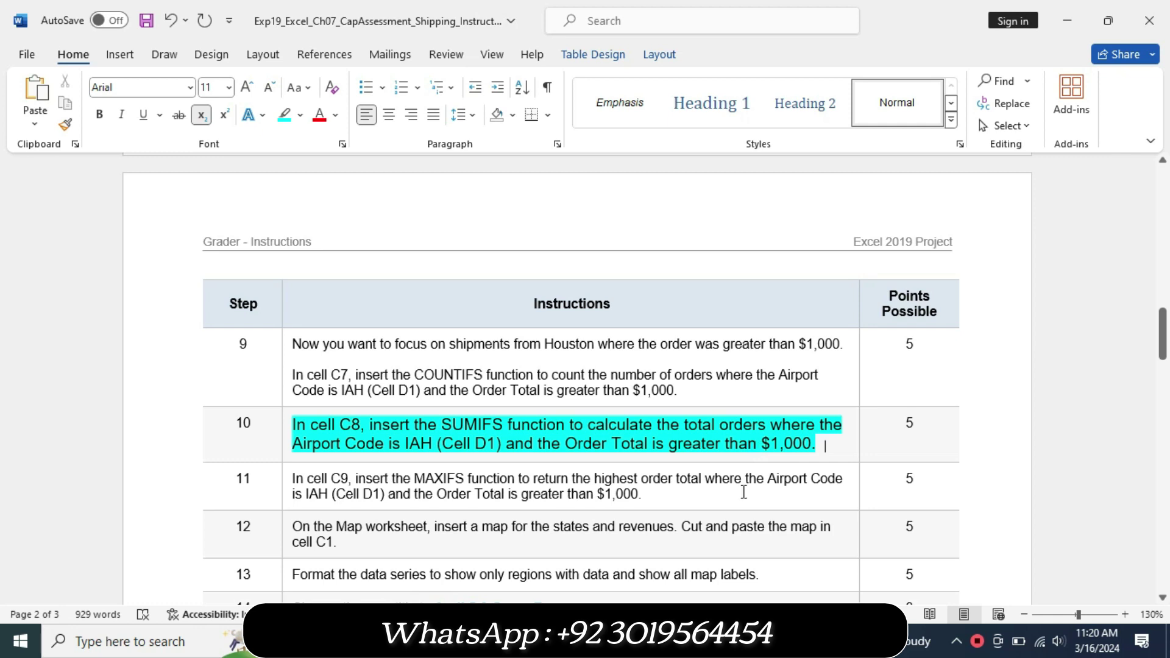
key(alt+Tab)
Step: Enter =SUMIFS(D12:D40,C12:C40,D$1,D12:D40,">1000") in C8, giving $14,800 for IAH orders over $1,000
click(228, 333)
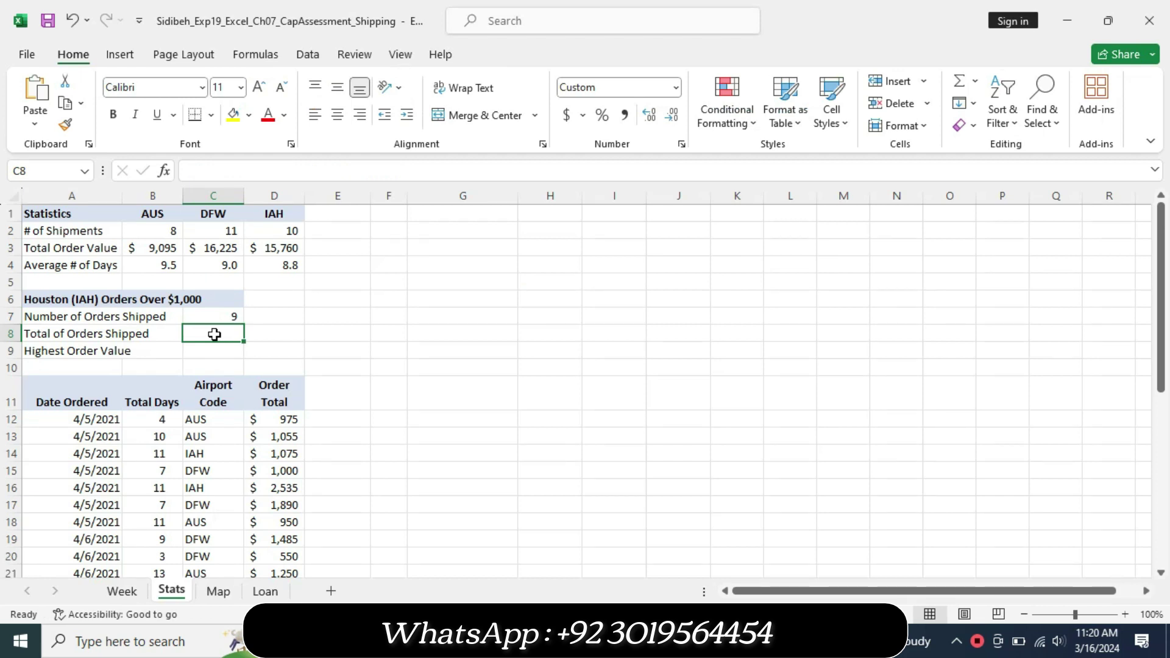
text(=su)
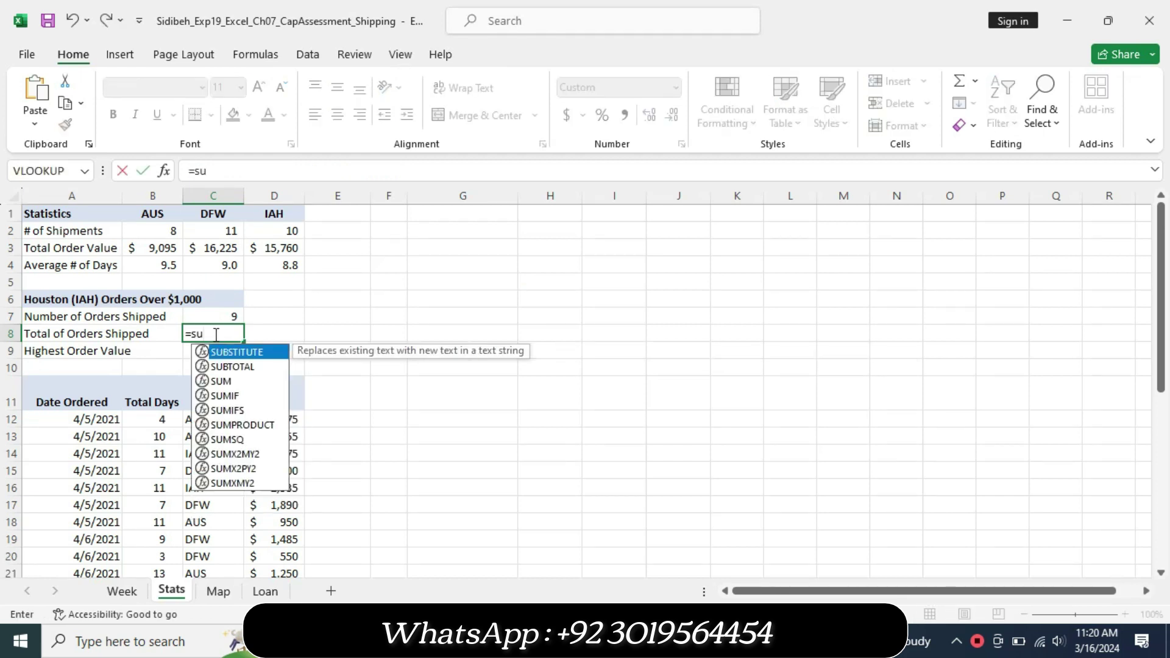
text(mifs)
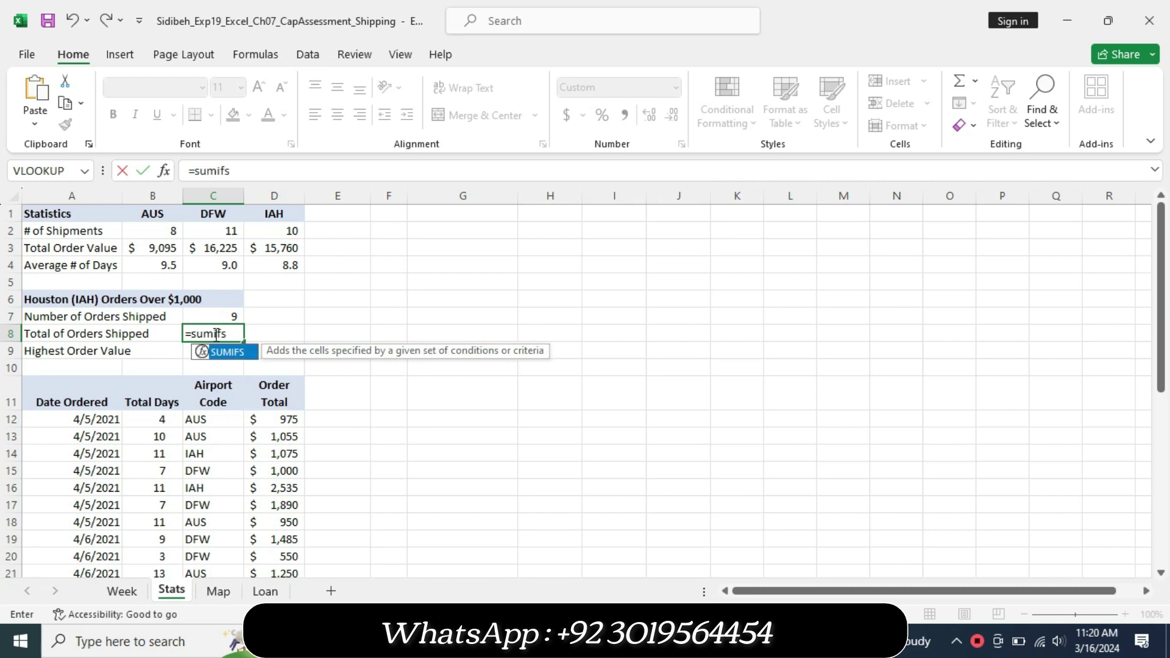
double_click(233, 352)
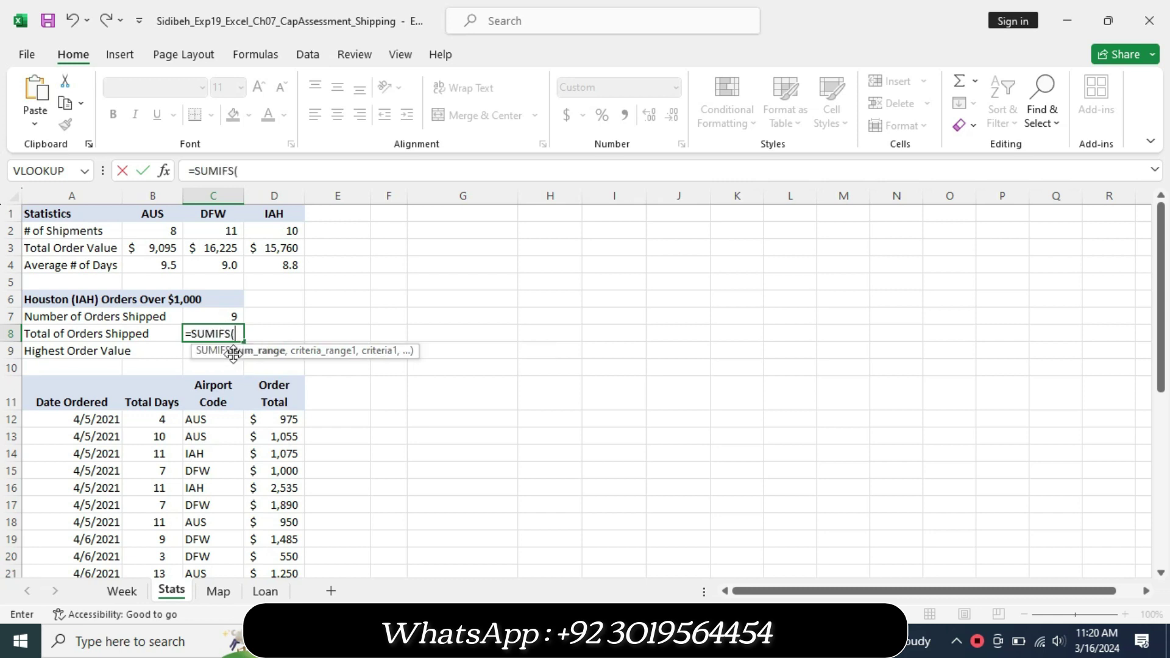
text(D12)
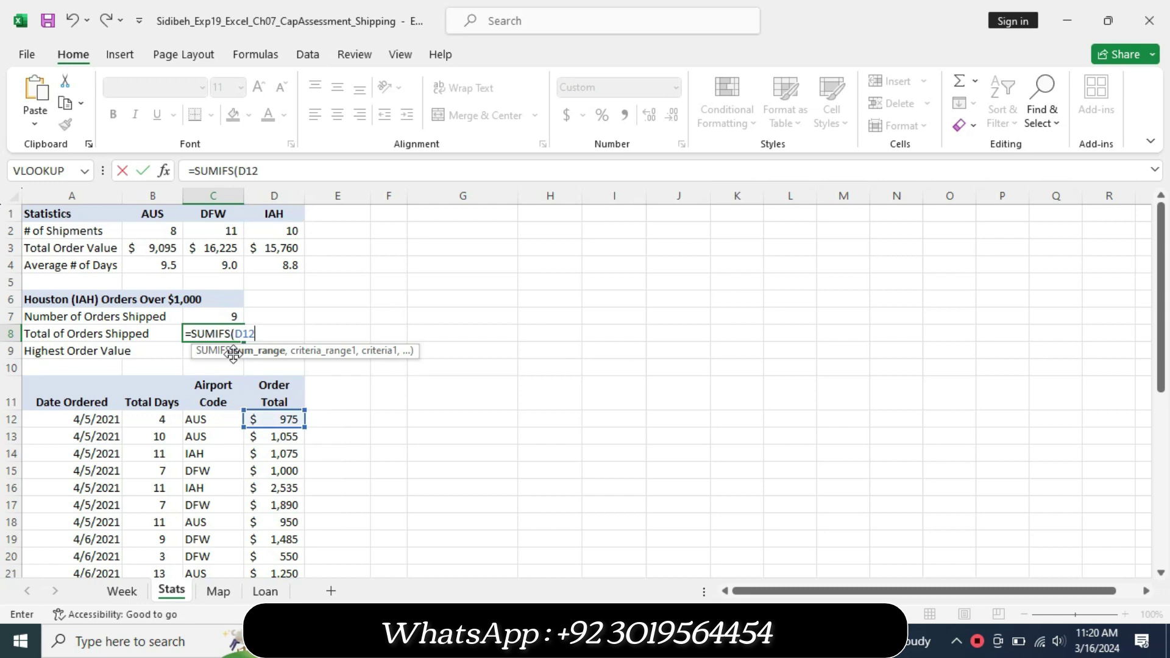
text(:D)
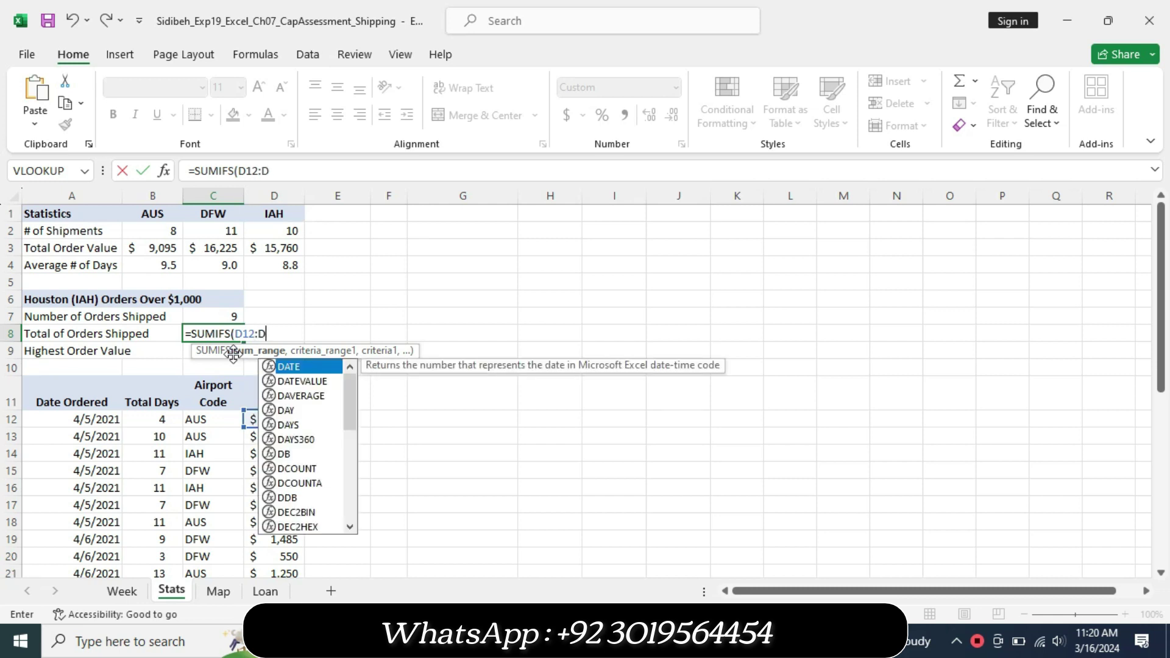
text(40)
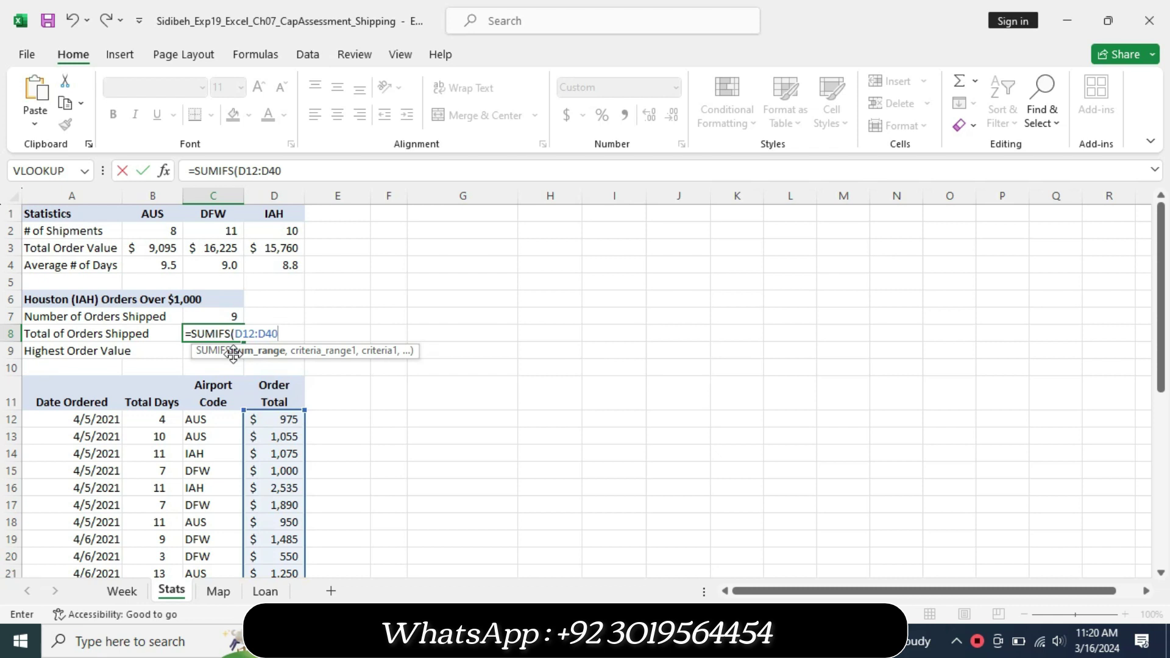
text(,C)
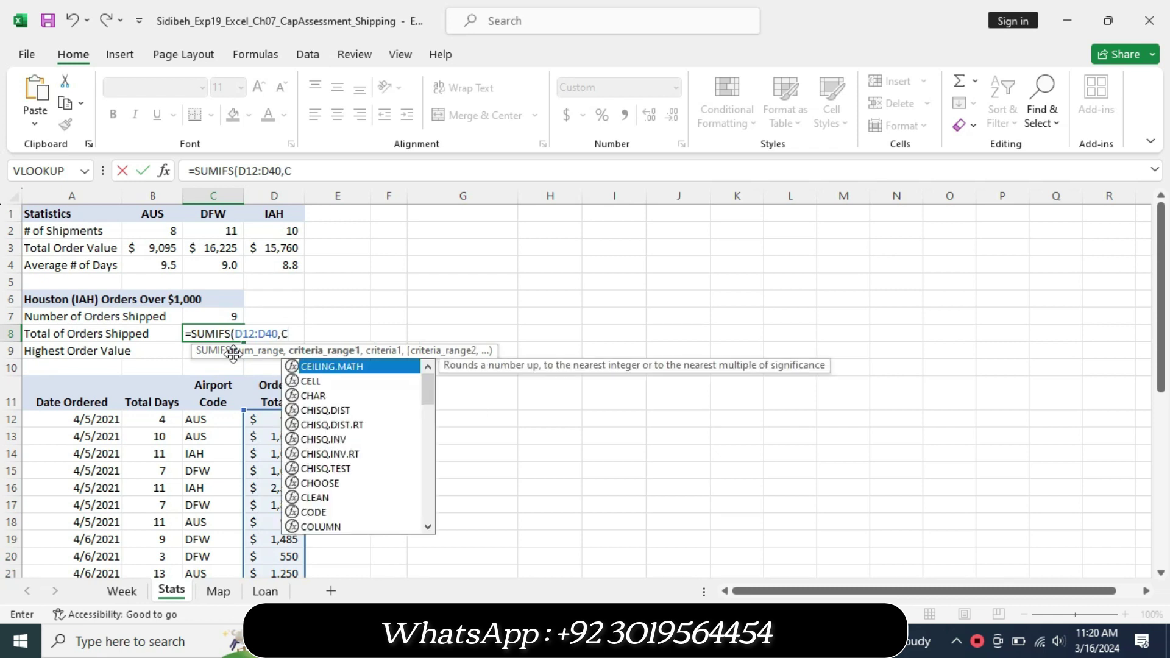
text(12)
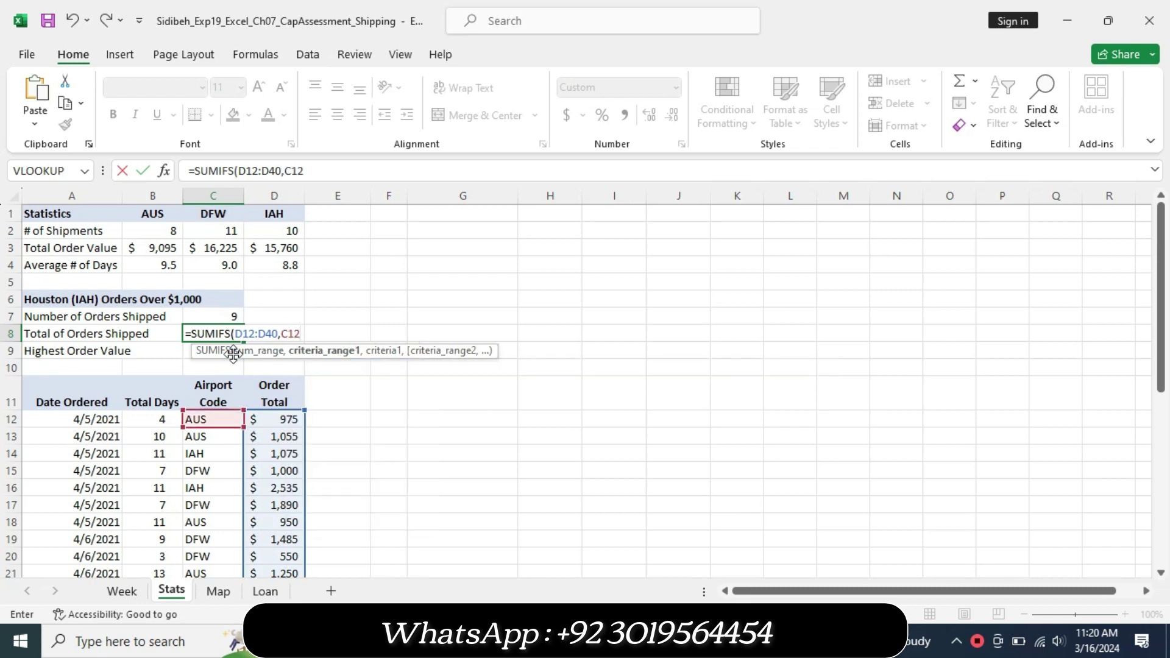
text(:)
text(C40)
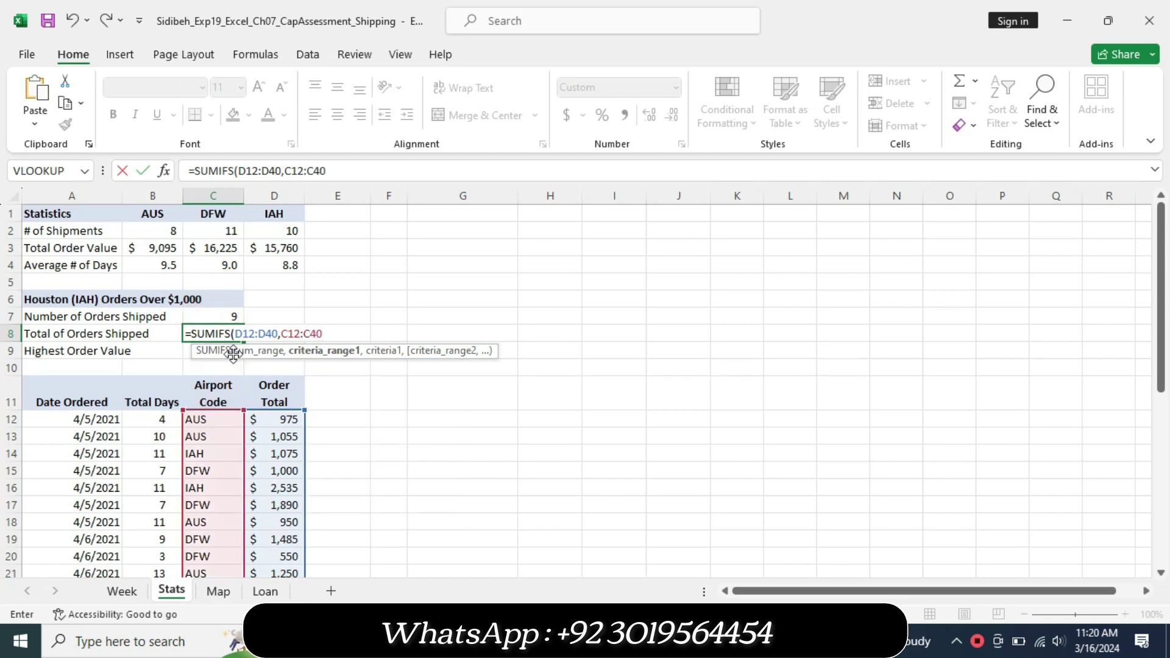
text(,)
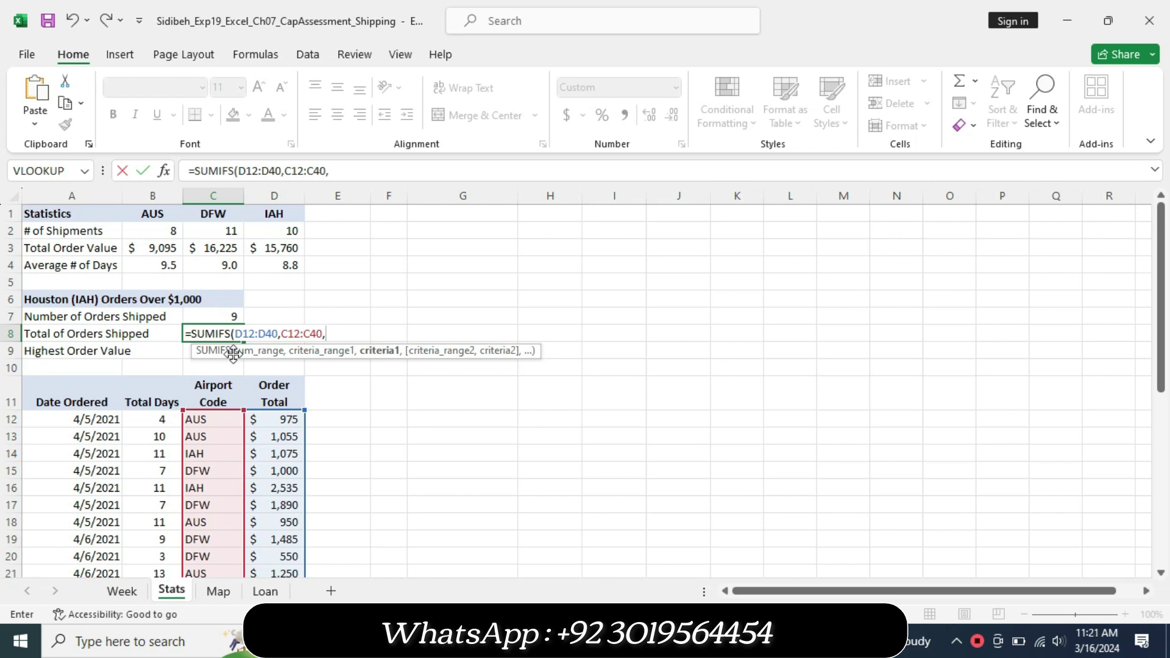
text(D$1)
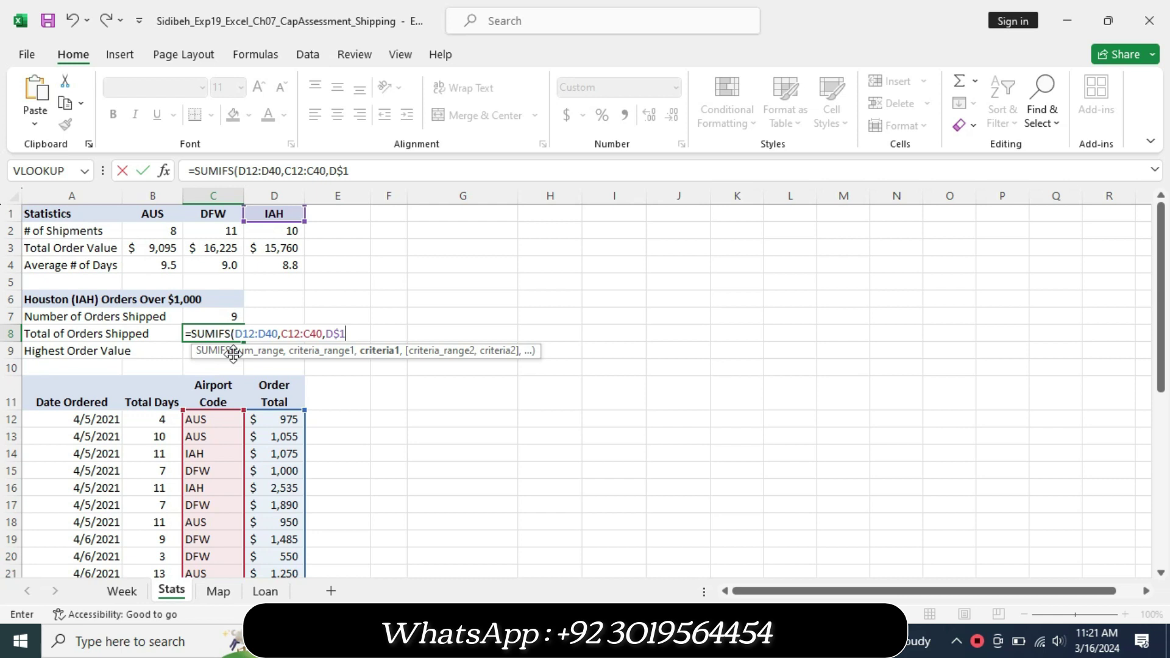
text(,D12)
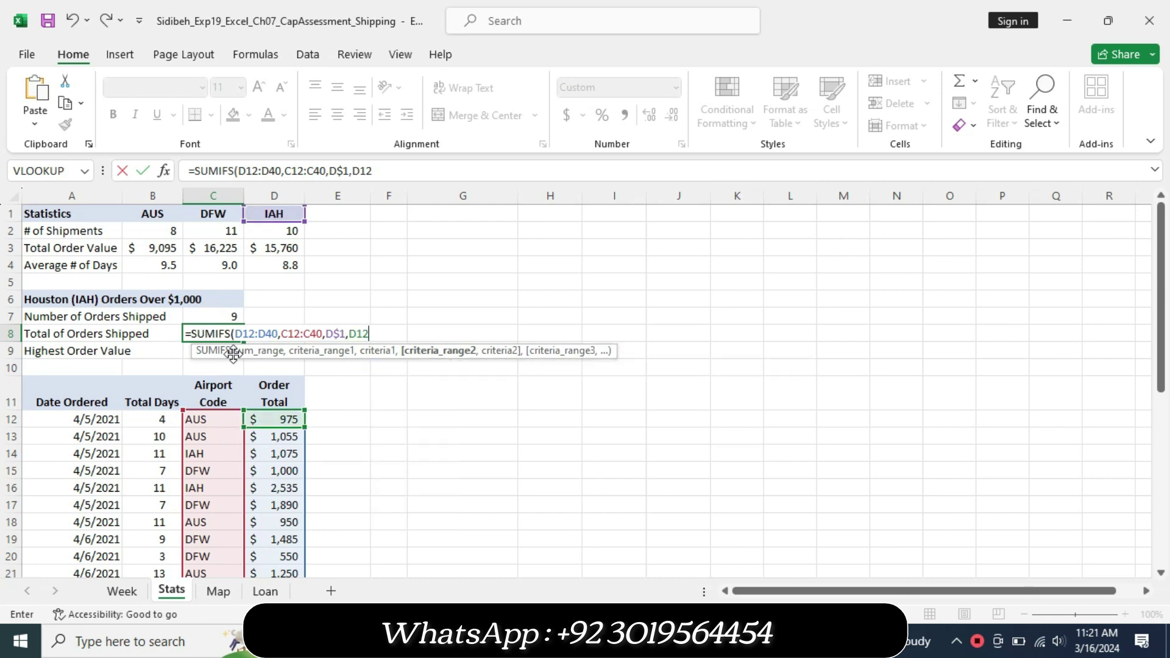
text(:D)
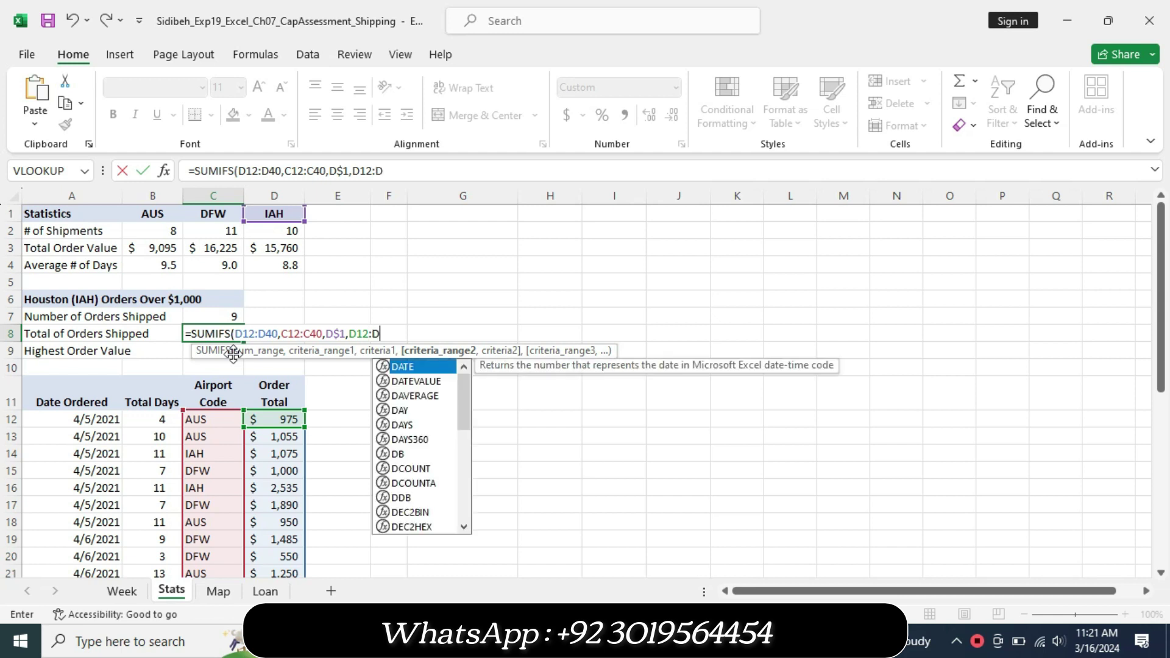
text(40)
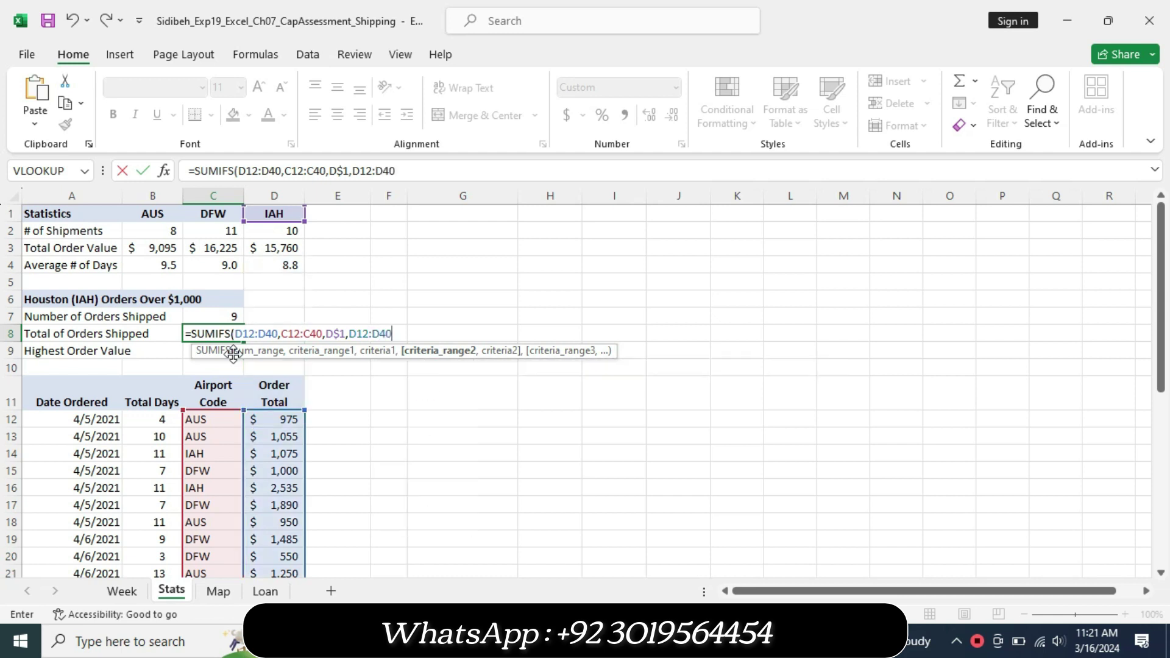
text(,">)
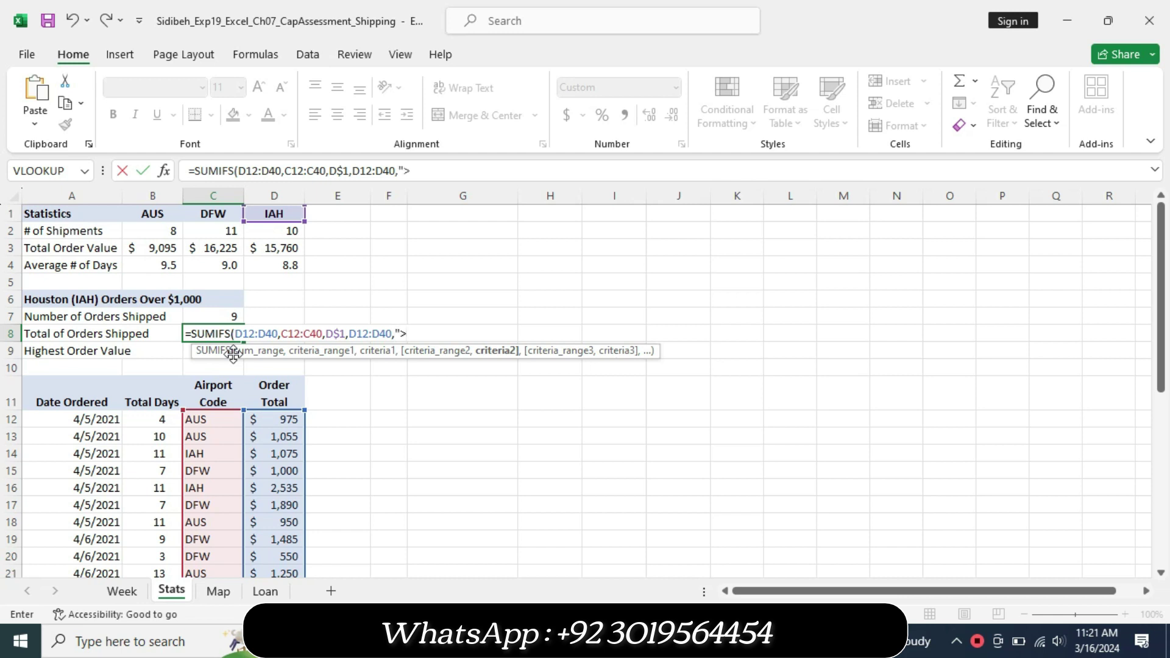
text(1000"))
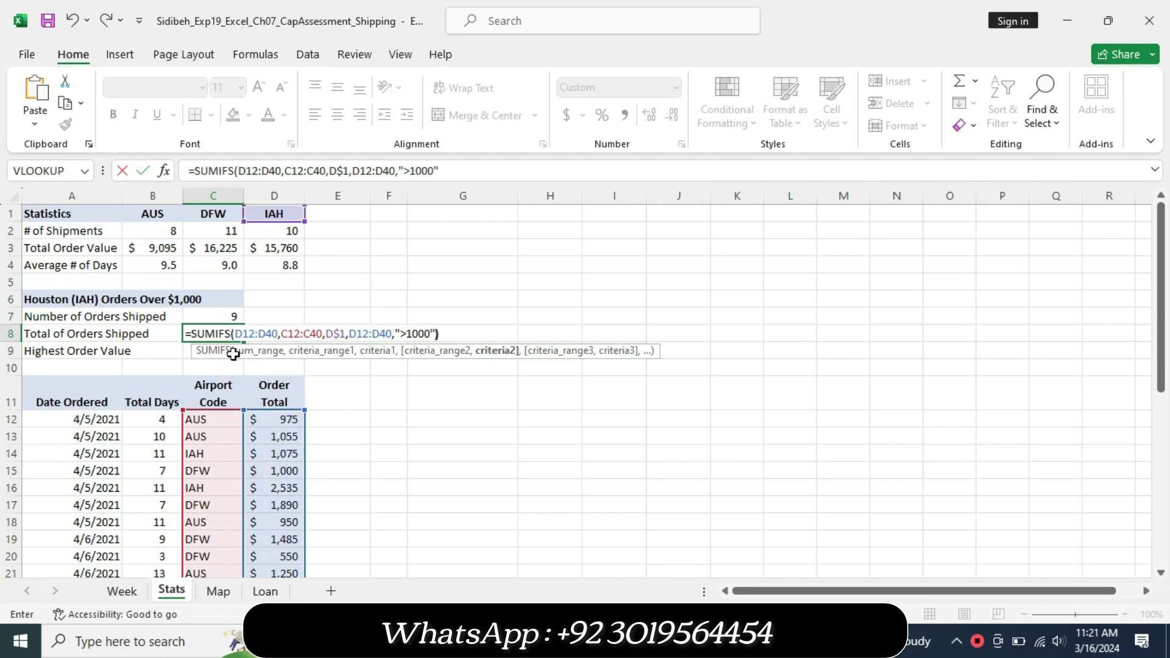
key(Return)
click(231, 334)
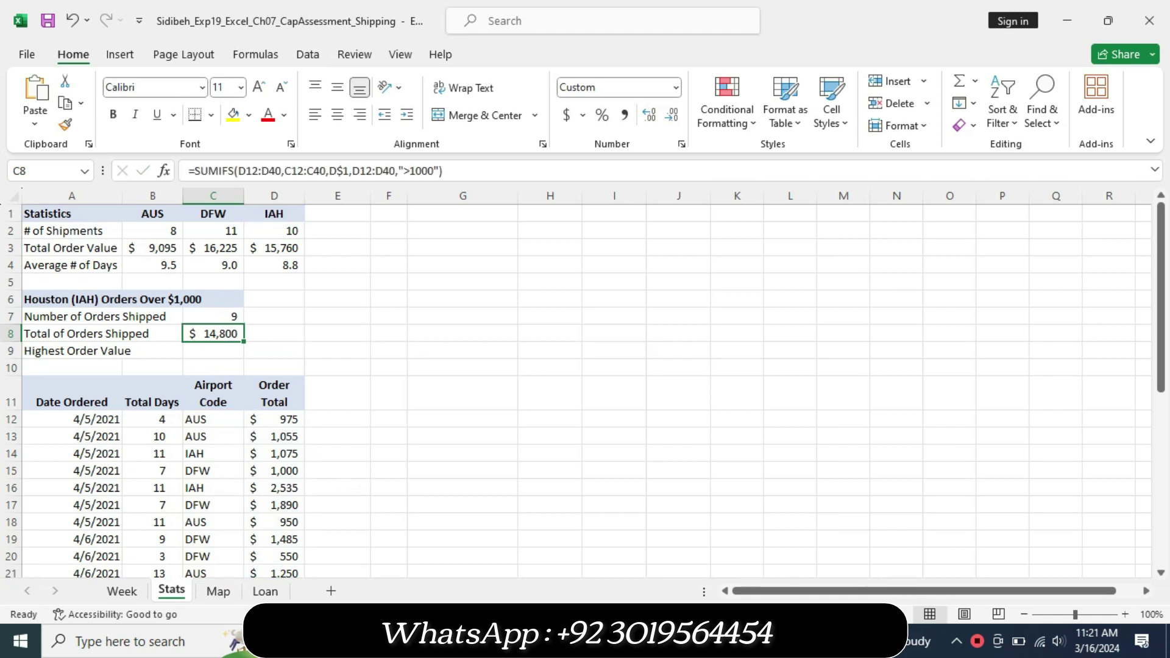
Step: Switch from Excel to the Word instructions document showing steps 10 and 11
key(alt+Tab)
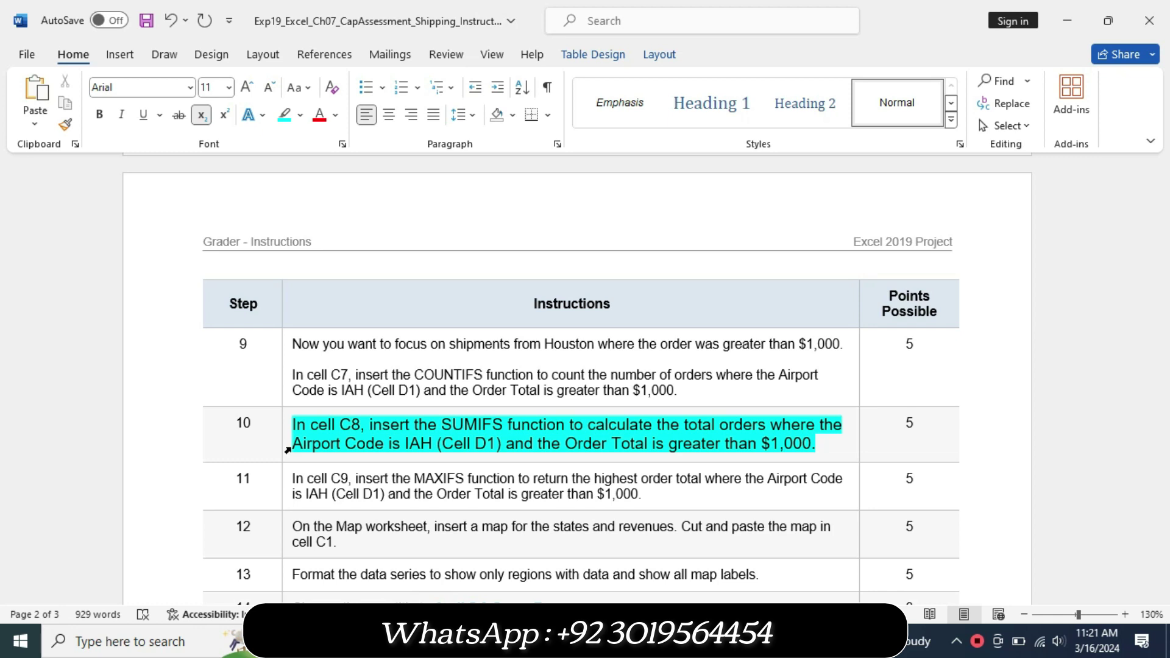
Step: Remove the turquoise highlight from the completed step 10 instruction in Word
click(288, 450)
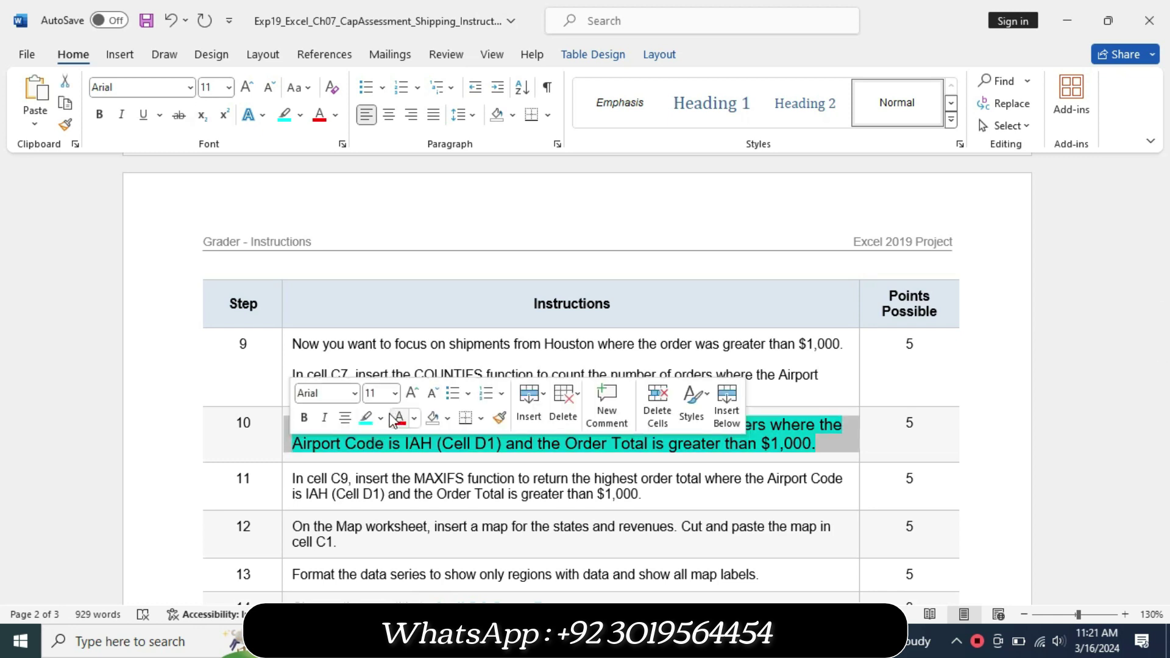
click(381, 418)
click(405, 557)
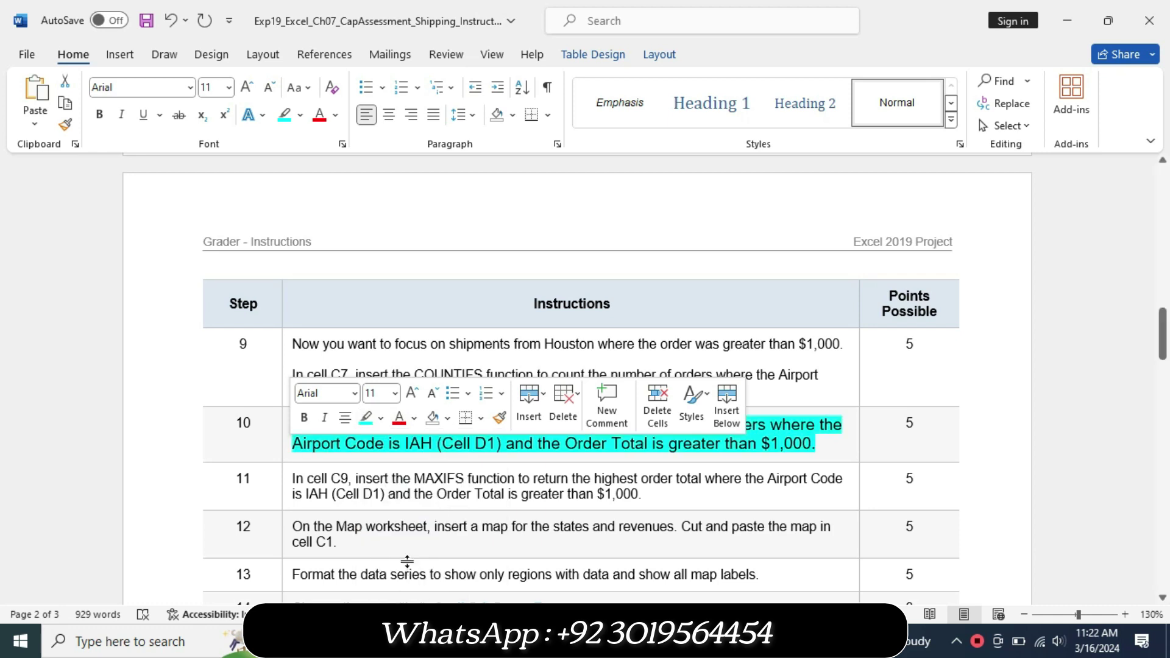
click(373, 495)
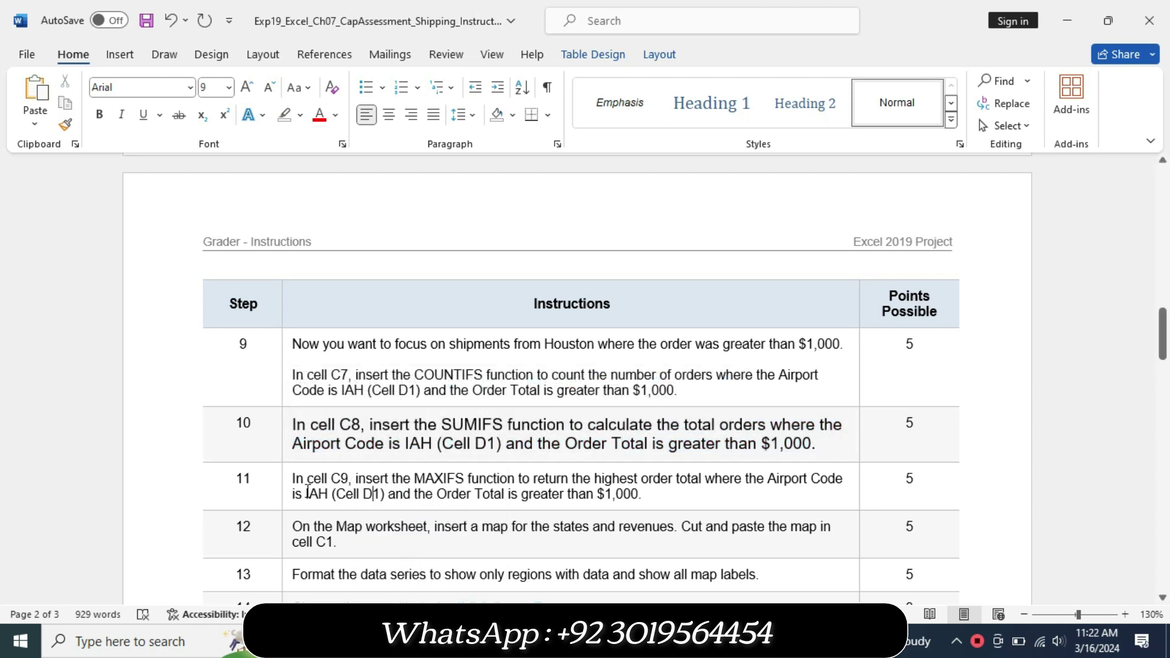
Step: Return to the Excel Stats sheet, check the column D order totals, and select C9
key(alt+Tab)
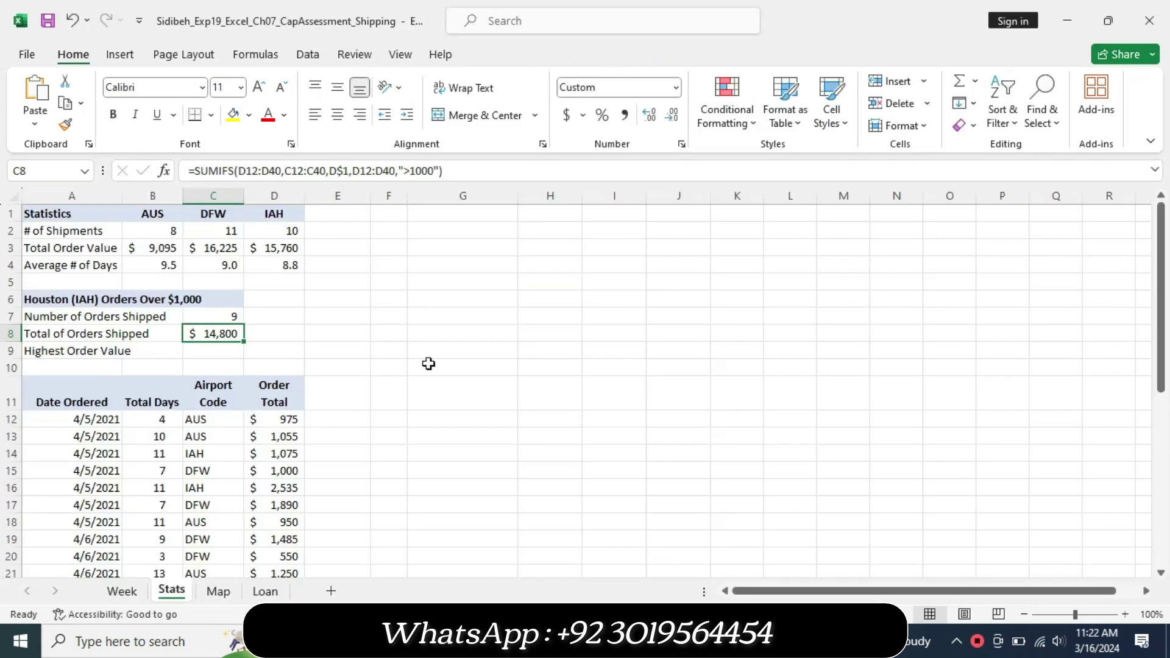
click(426, 363)
click(241, 368)
click(270, 447)
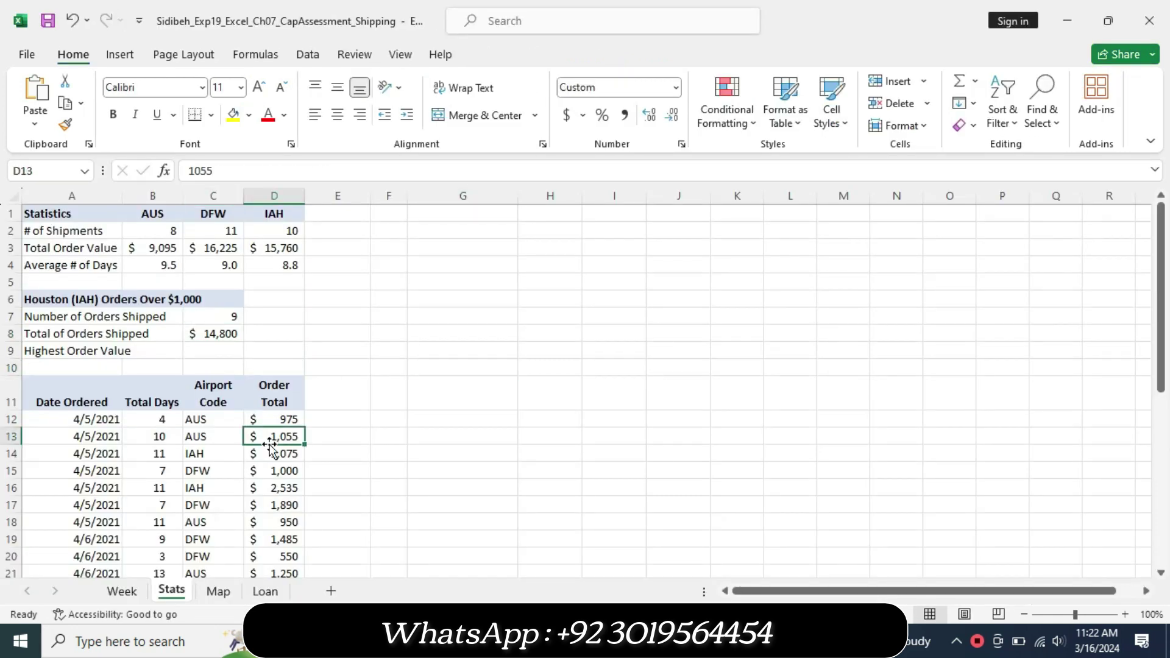
click(212, 348)
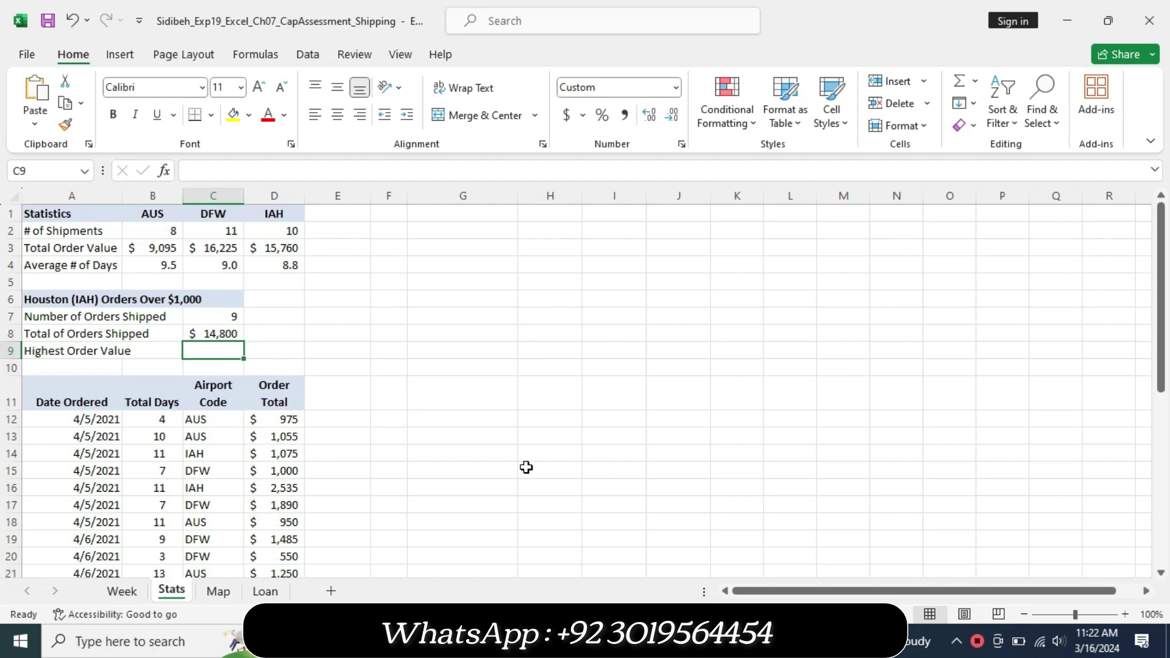